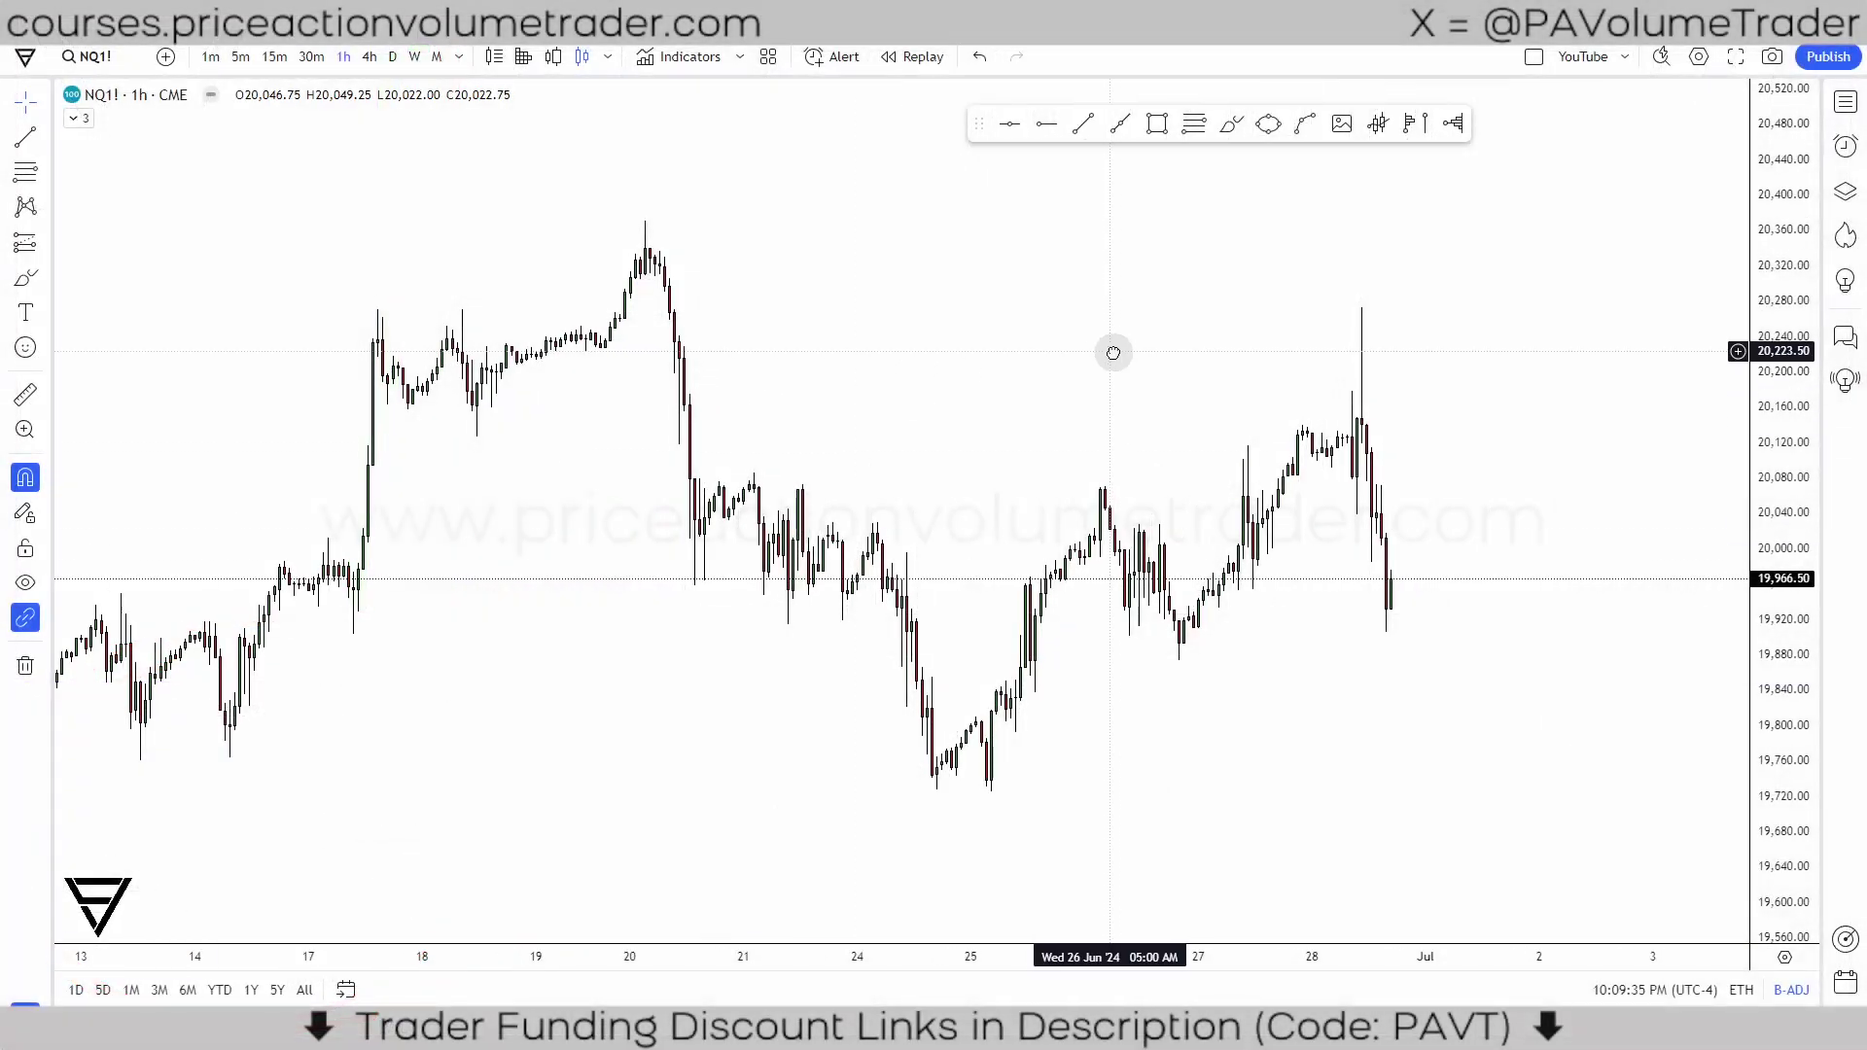
# Step: Switch the NQ1! chart to the 4-hour timeframe with the June 2024 candles in view
pyautogui.moveTo(1112, 350); pyautogui.dragTo(1225, 367)
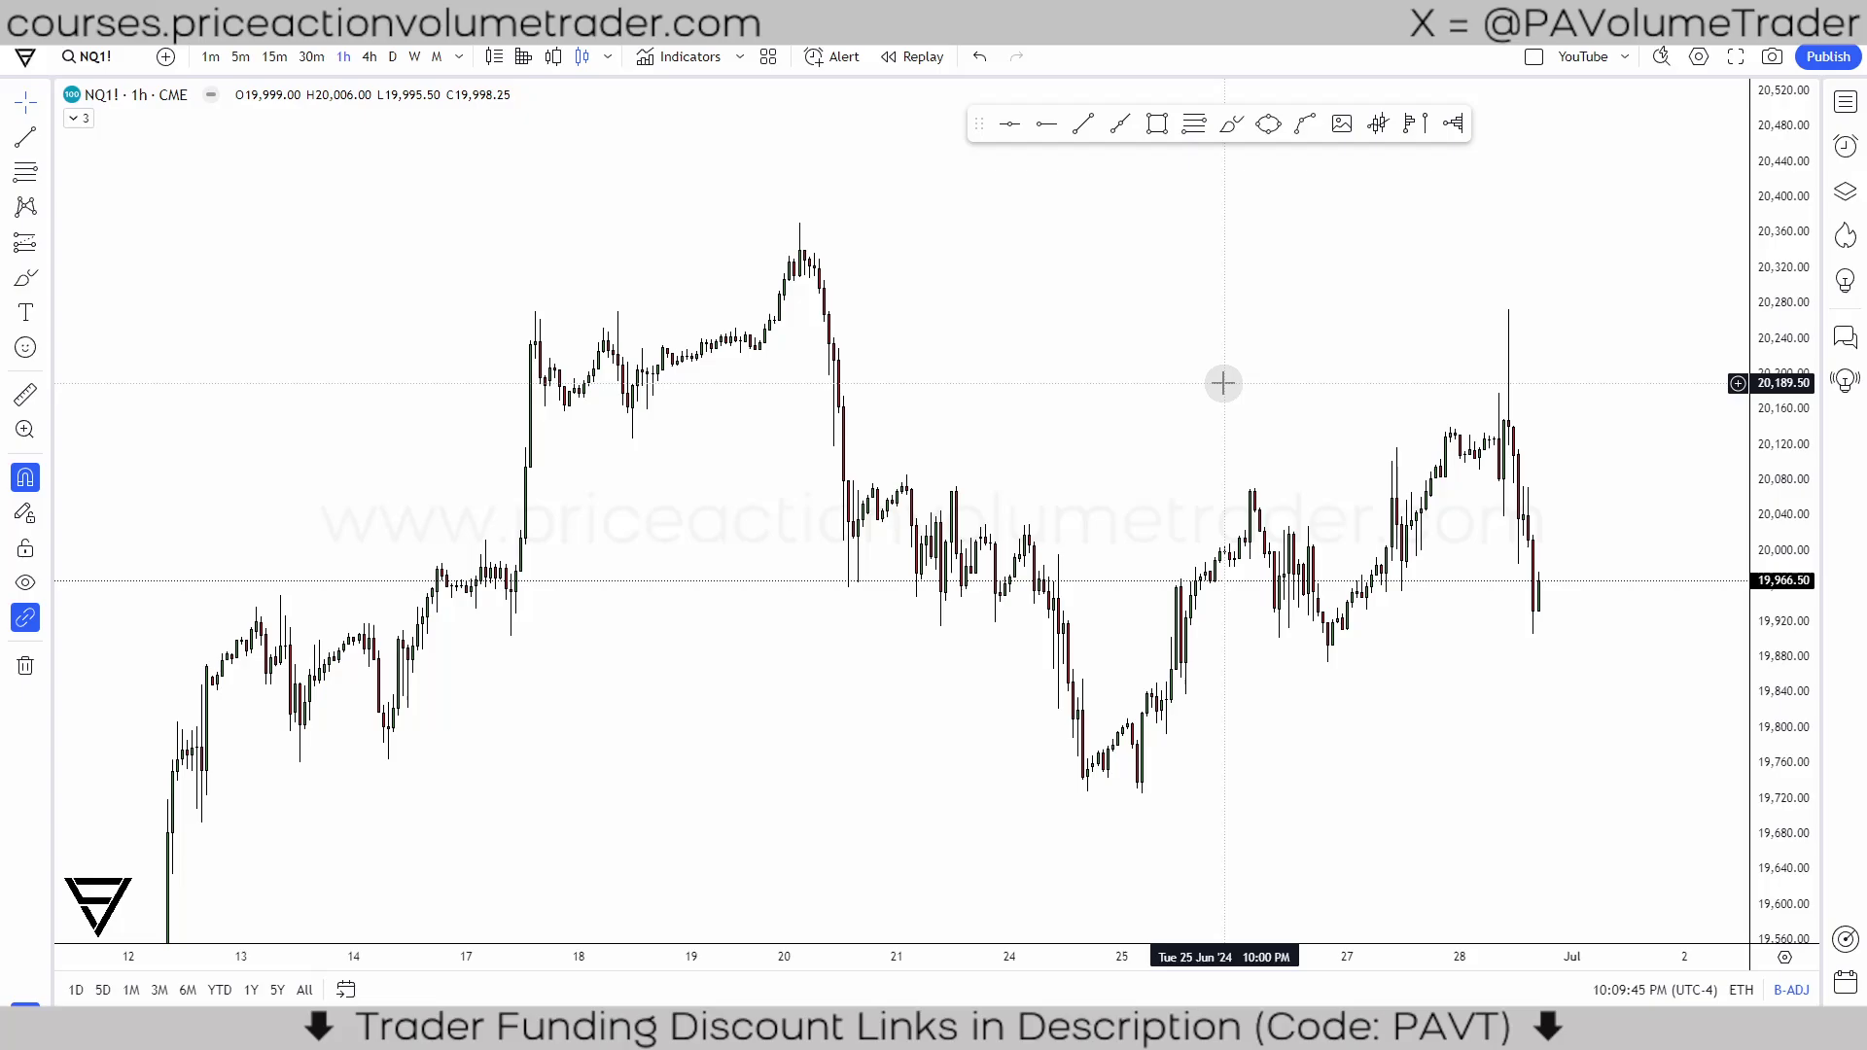
pyautogui.moveTo(1234, 366)
pyautogui.mouseDown()
pyautogui.moveTo(1216, 312)
pyautogui.moveTo(1238, 335)
pyautogui.mouseUp()
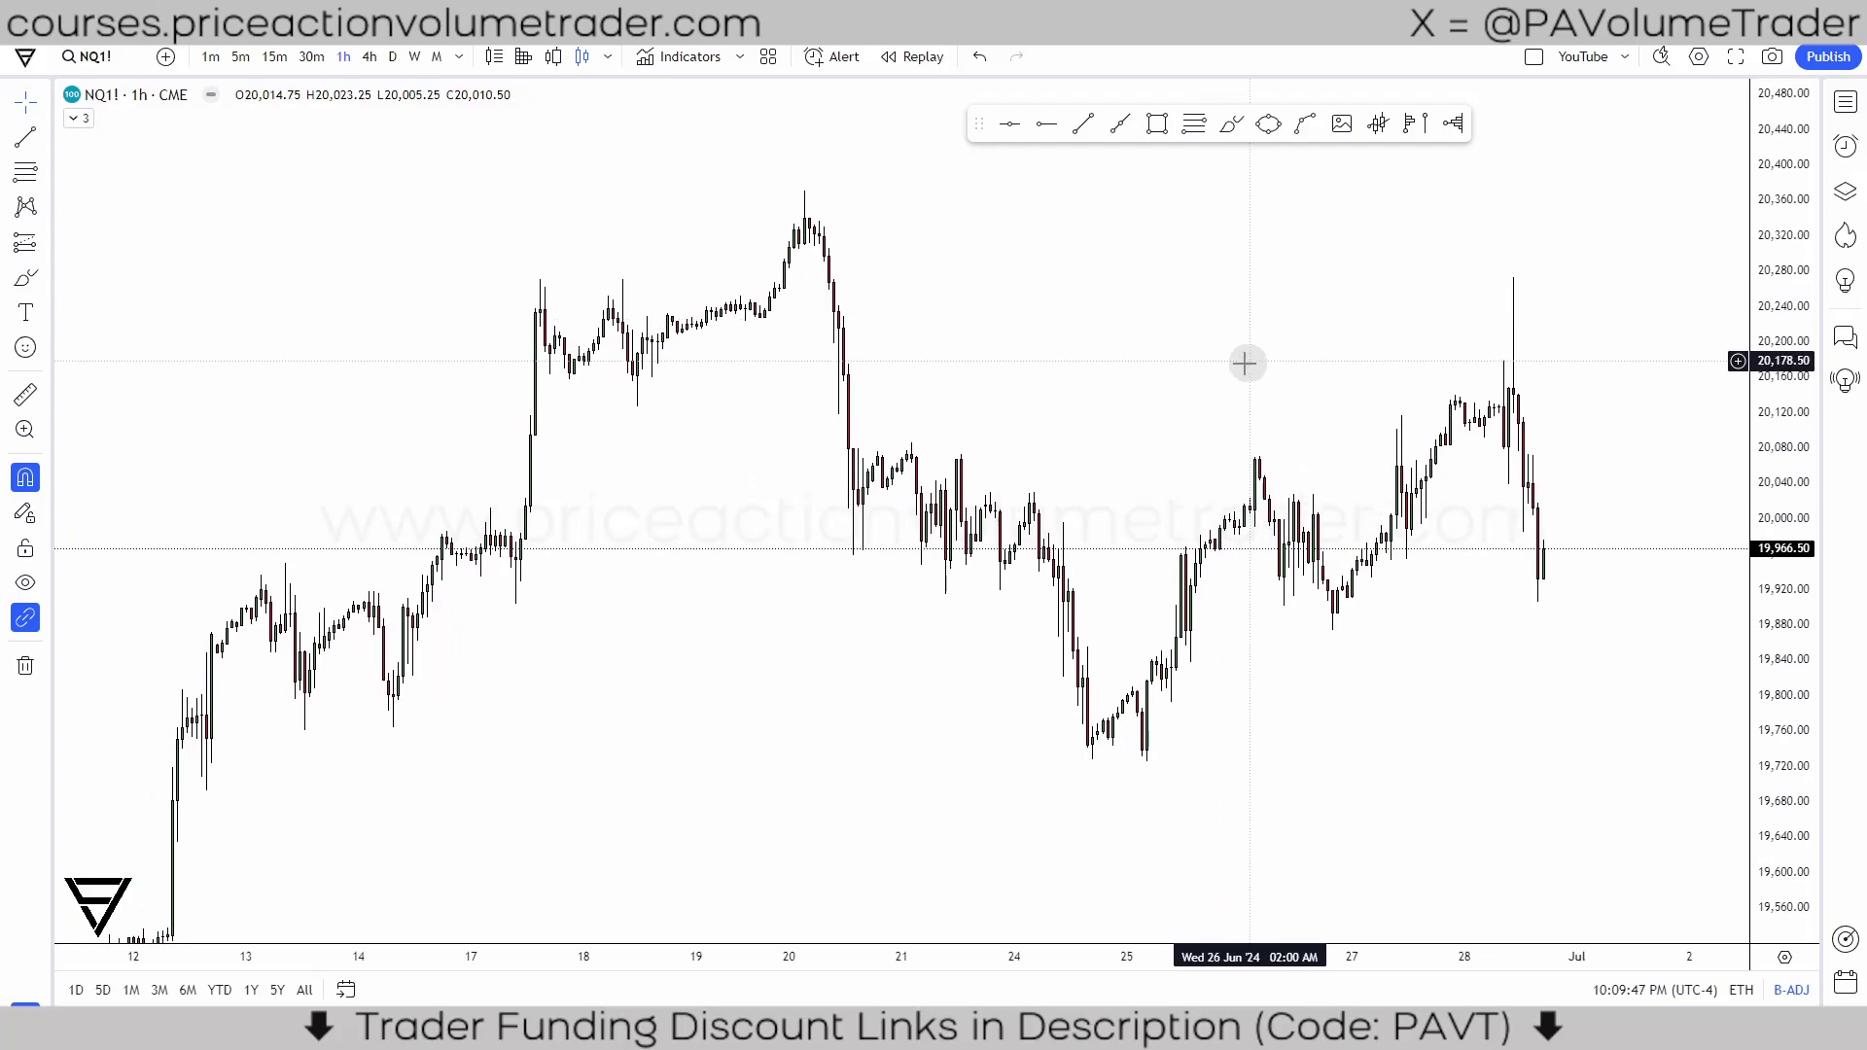
pyautogui.scroll(2, 1264, 399)
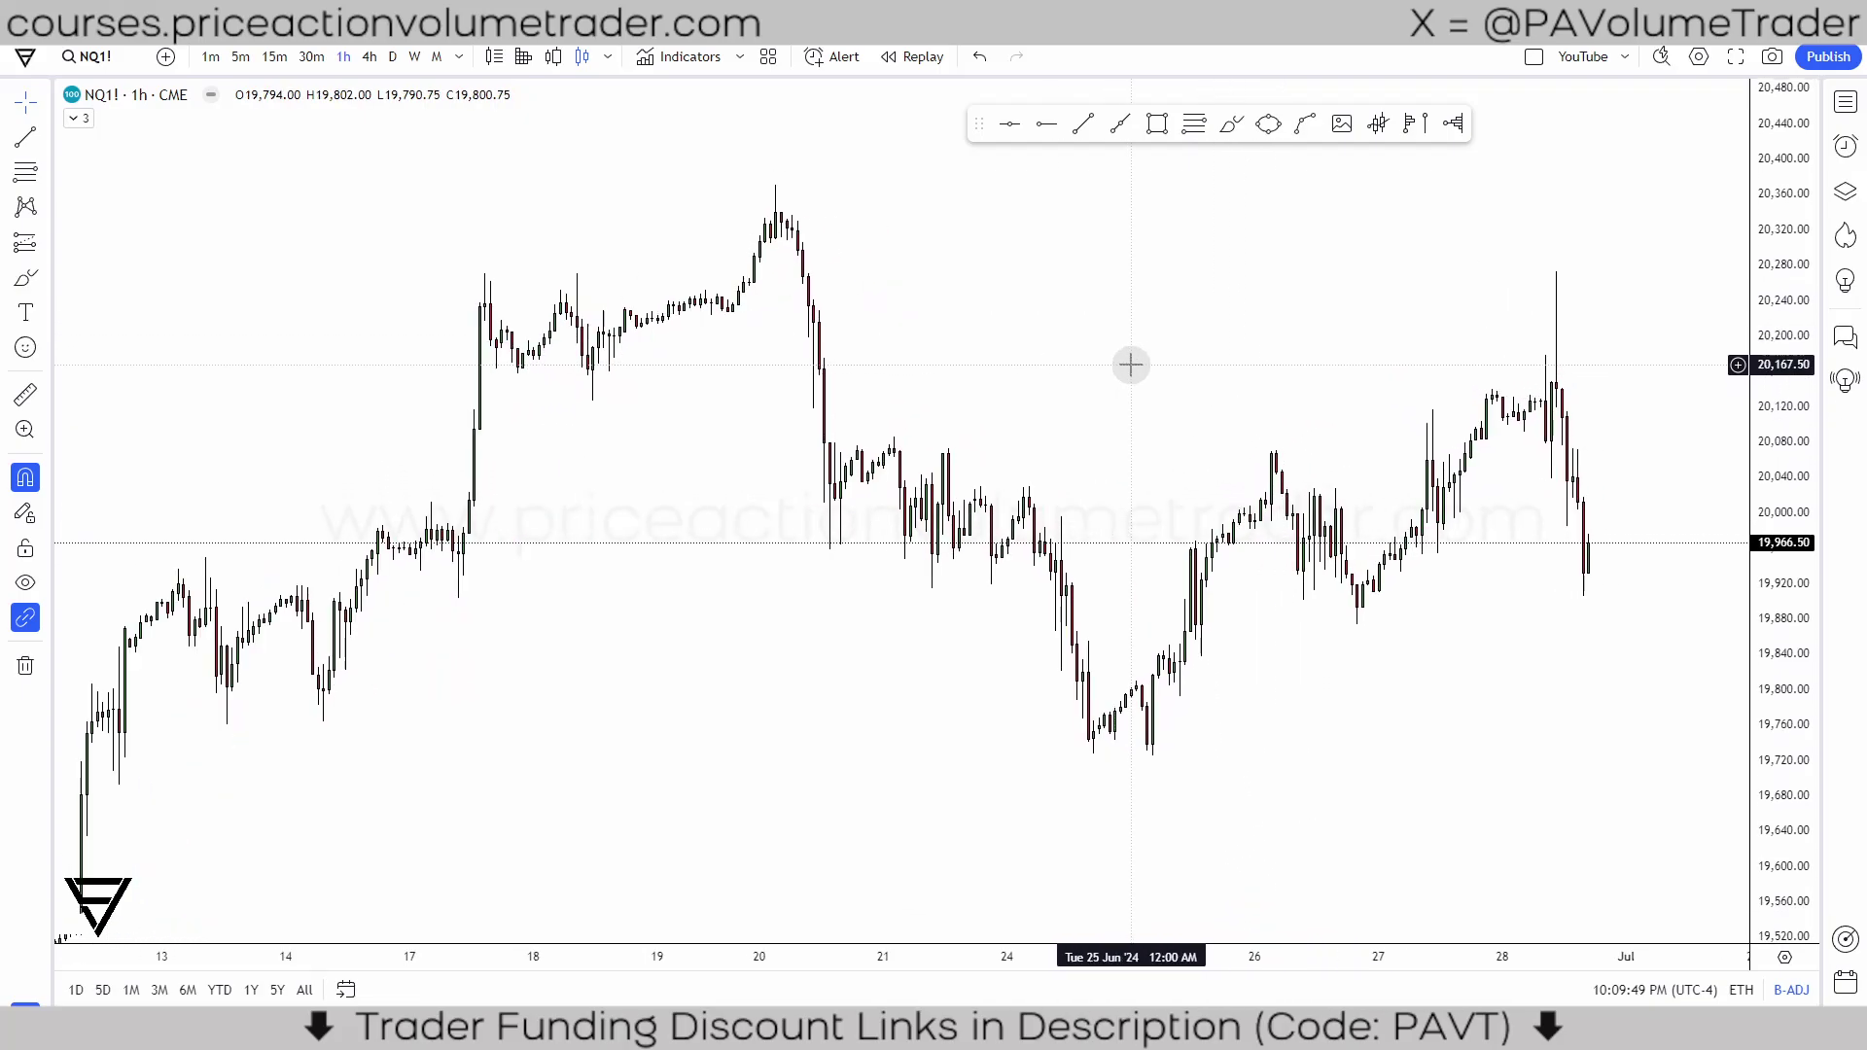
pyautogui.click(370, 57)
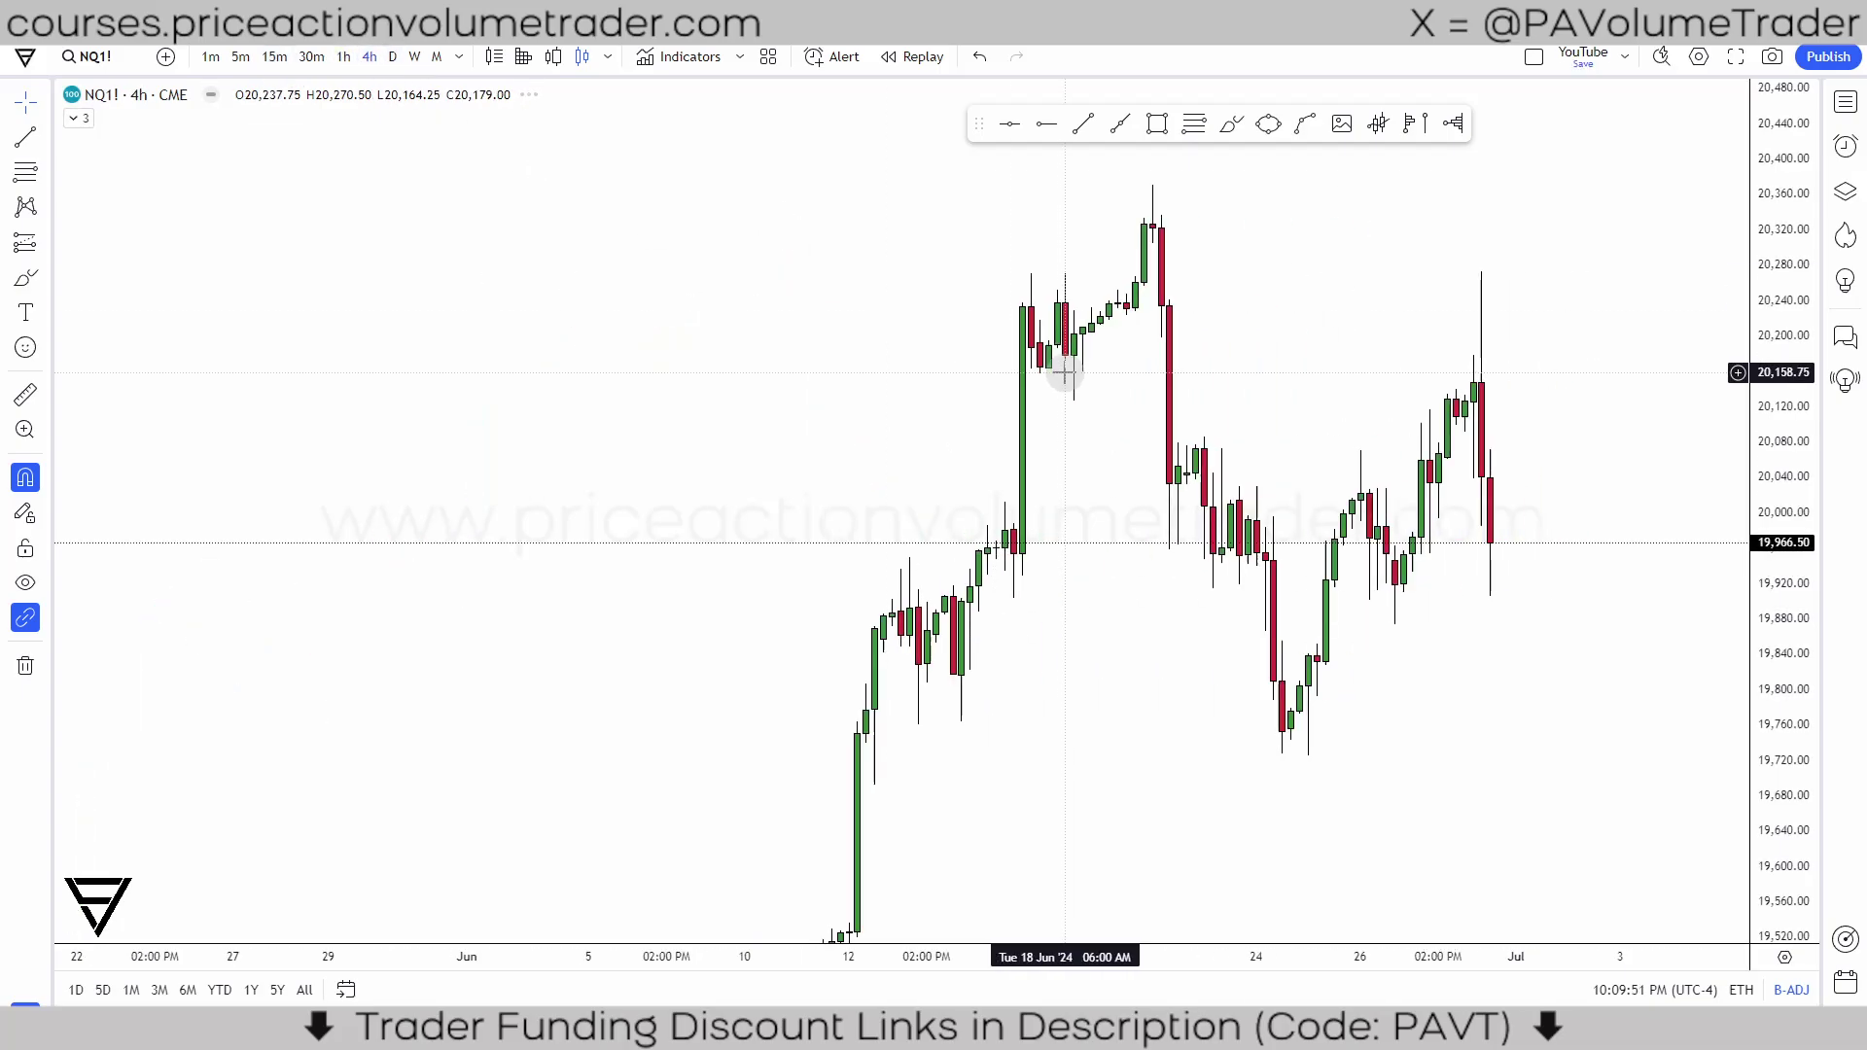
pyautogui.moveTo(842, 336); pyautogui.dragTo(1149, 322)
pyautogui.scroll(3, 1149, 322)
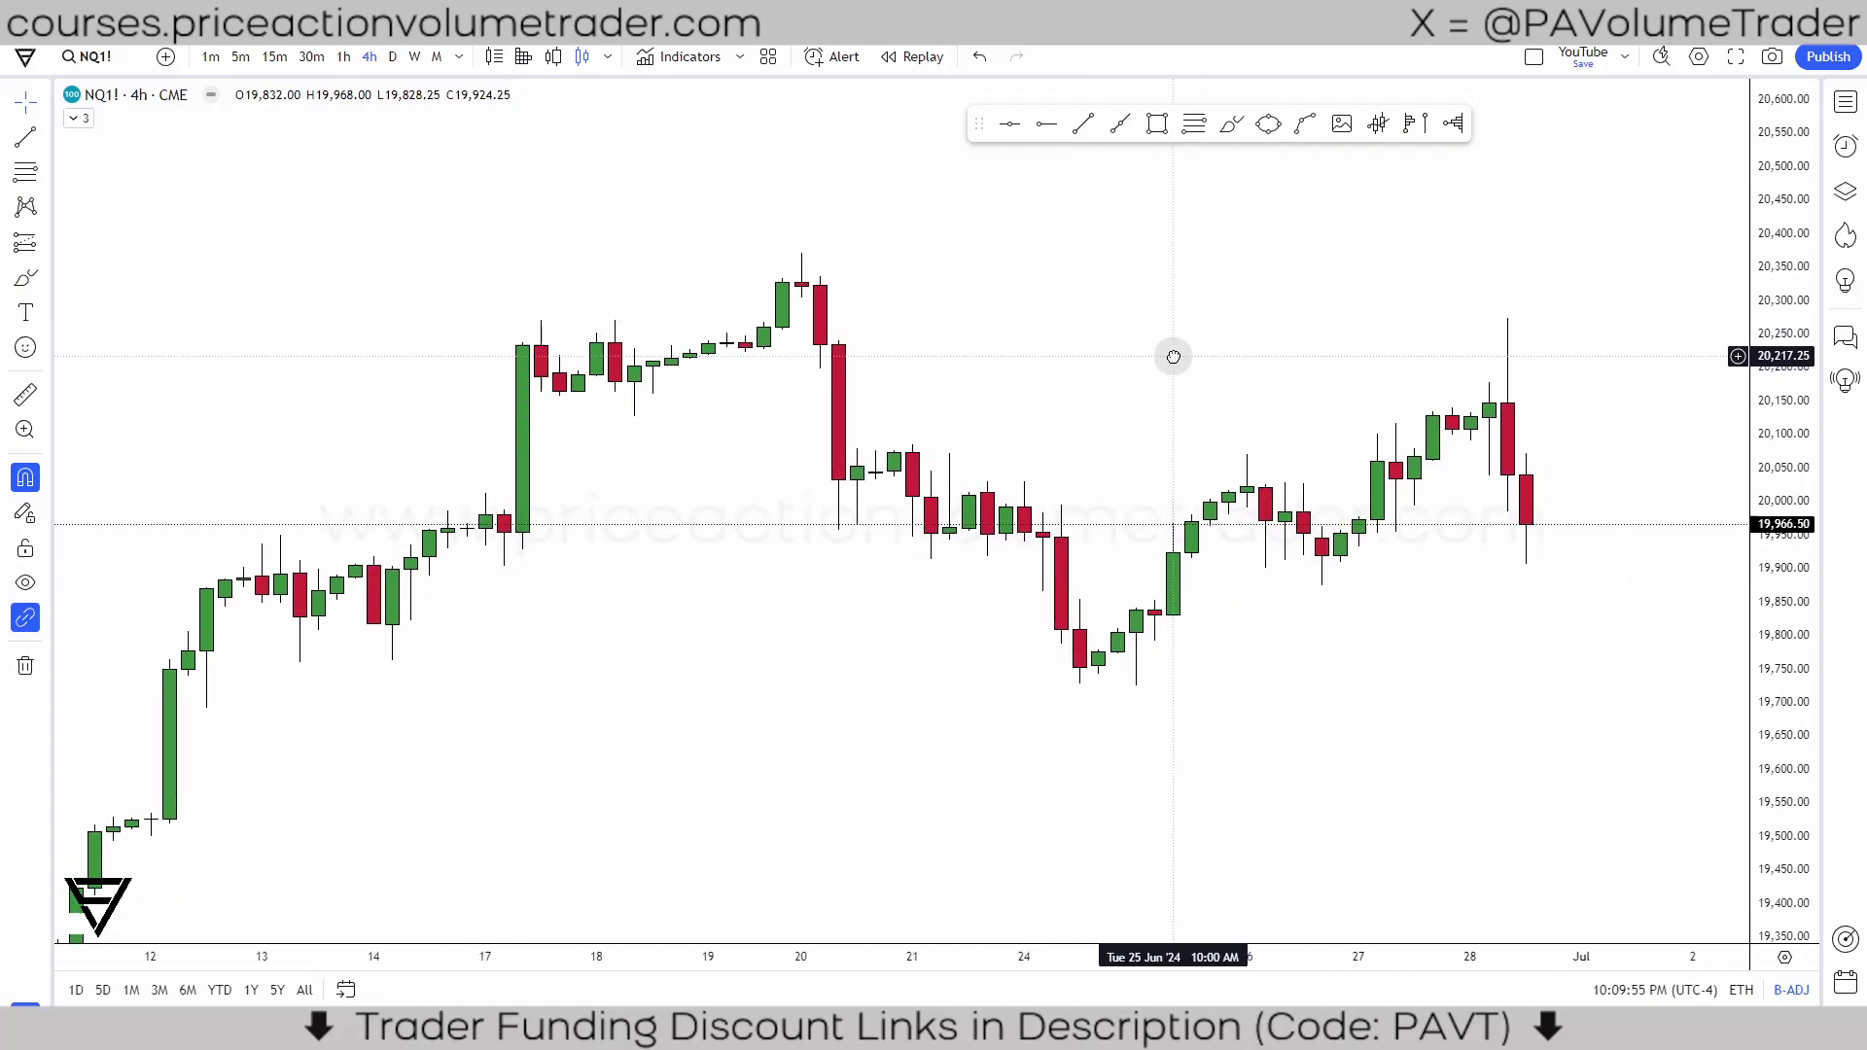
pyautogui.moveTo(1618, 416); pyautogui.dragTo(1588, 421)
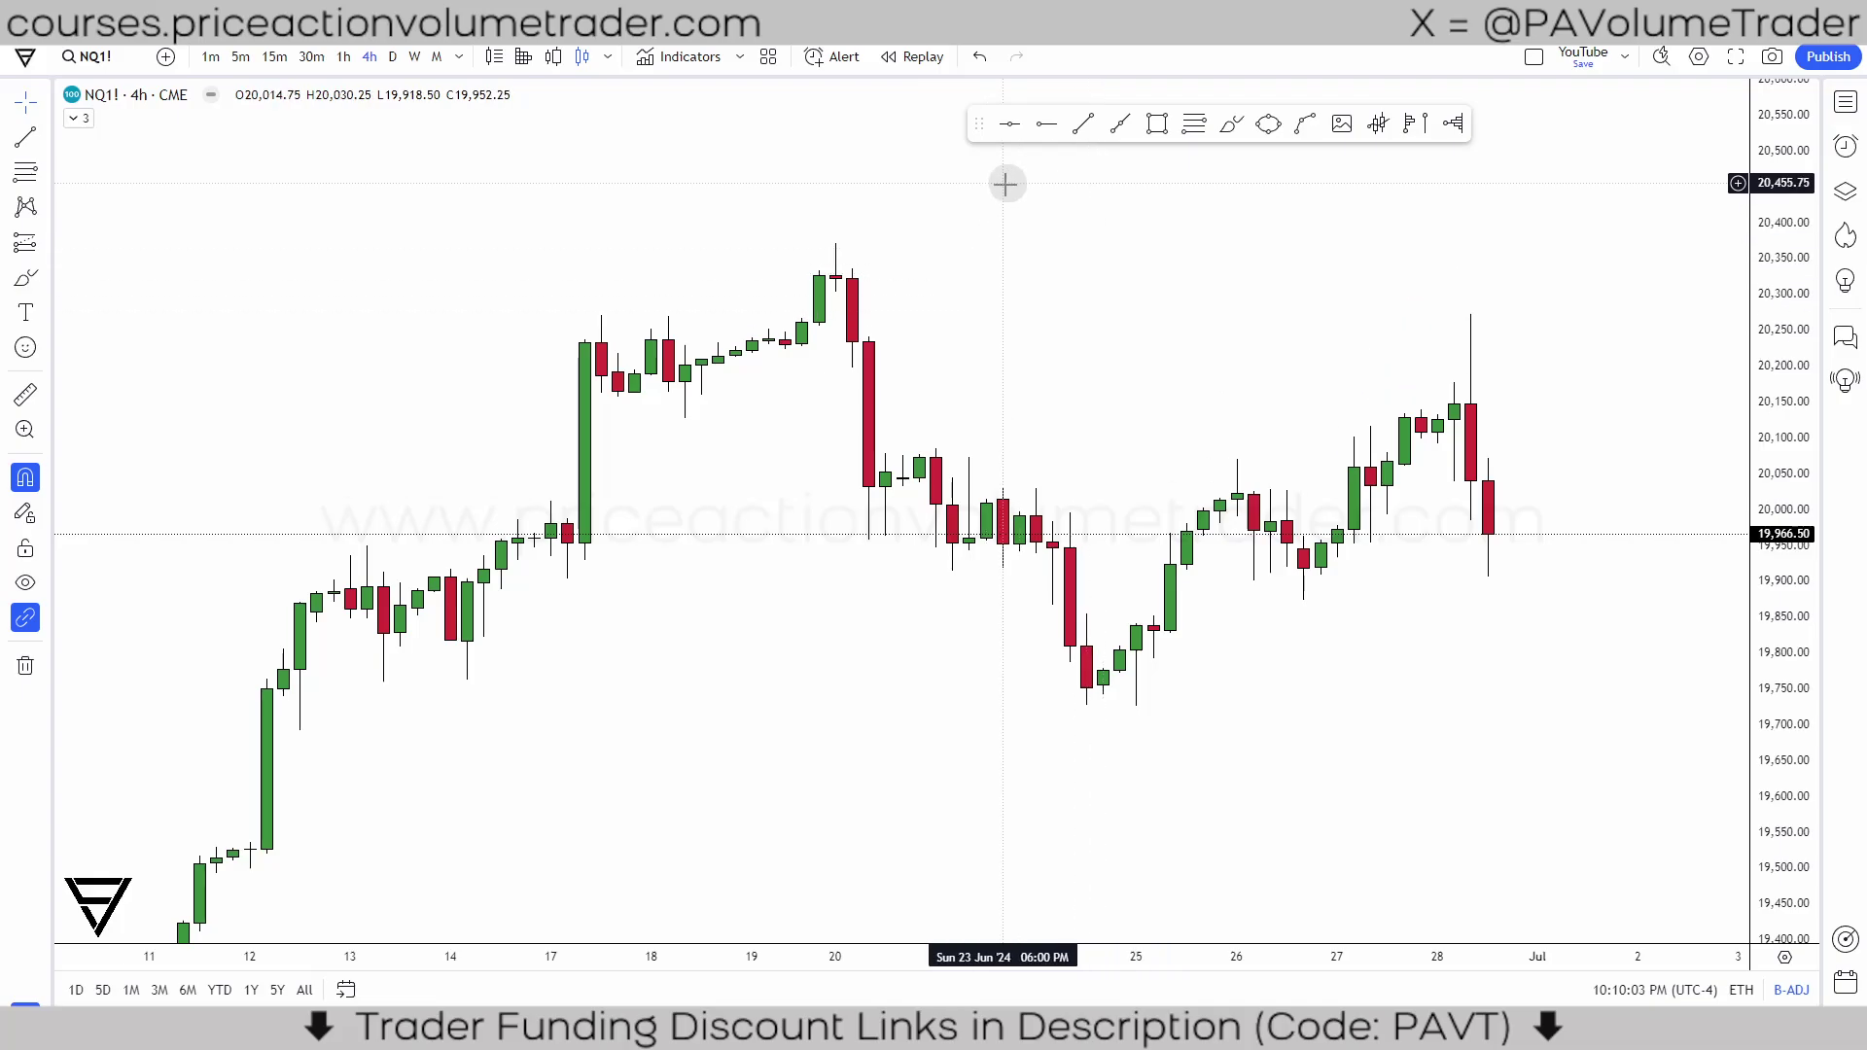
# Step: Move the favorite drawing tools toolbar slightly lower and look through the line and Fibonacci tool lists for their favorite marks
pyautogui.moveTo(979, 123)
pyautogui.mouseDown()
pyautogui.moveTo(908, 166)
pyautogui.moveTo(980, 173)
pyautogui.mouseUp()
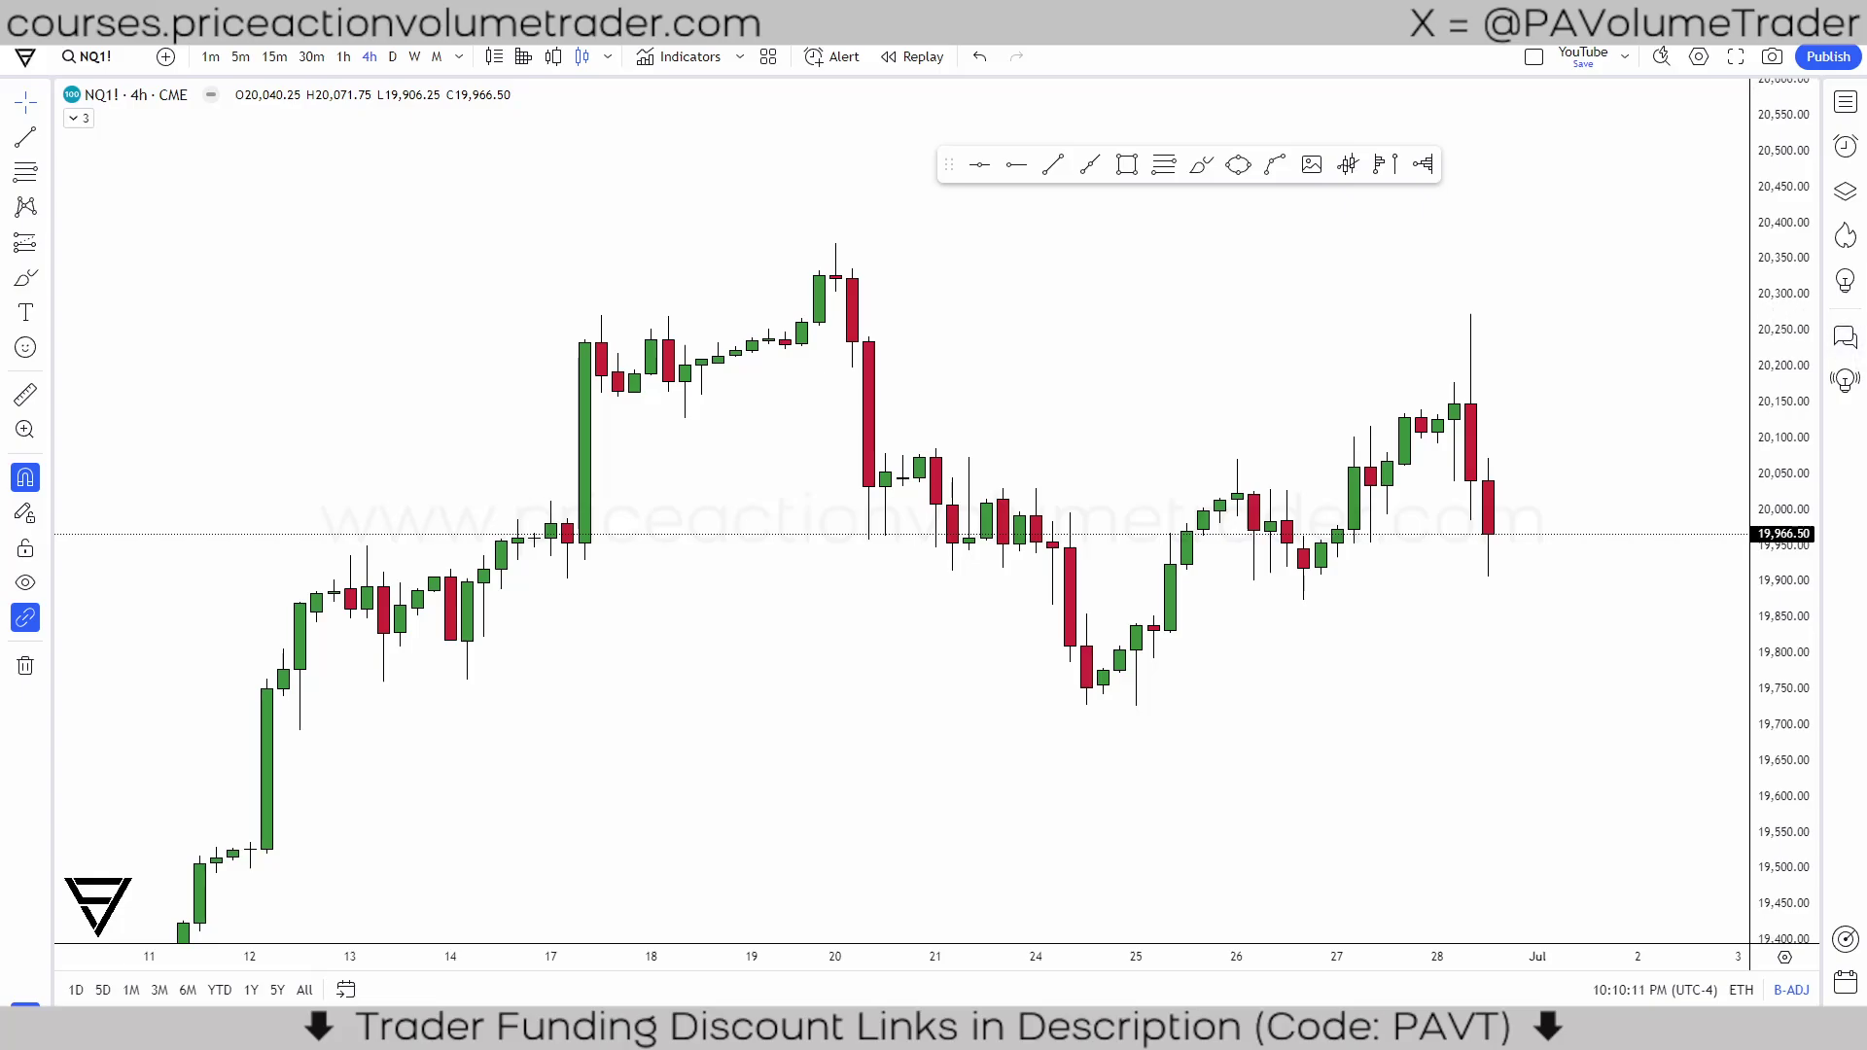
pyautogui.moveTo(282, 488); pyautogui.dragTo(39, 953)
pyautogui.click(44, 142)
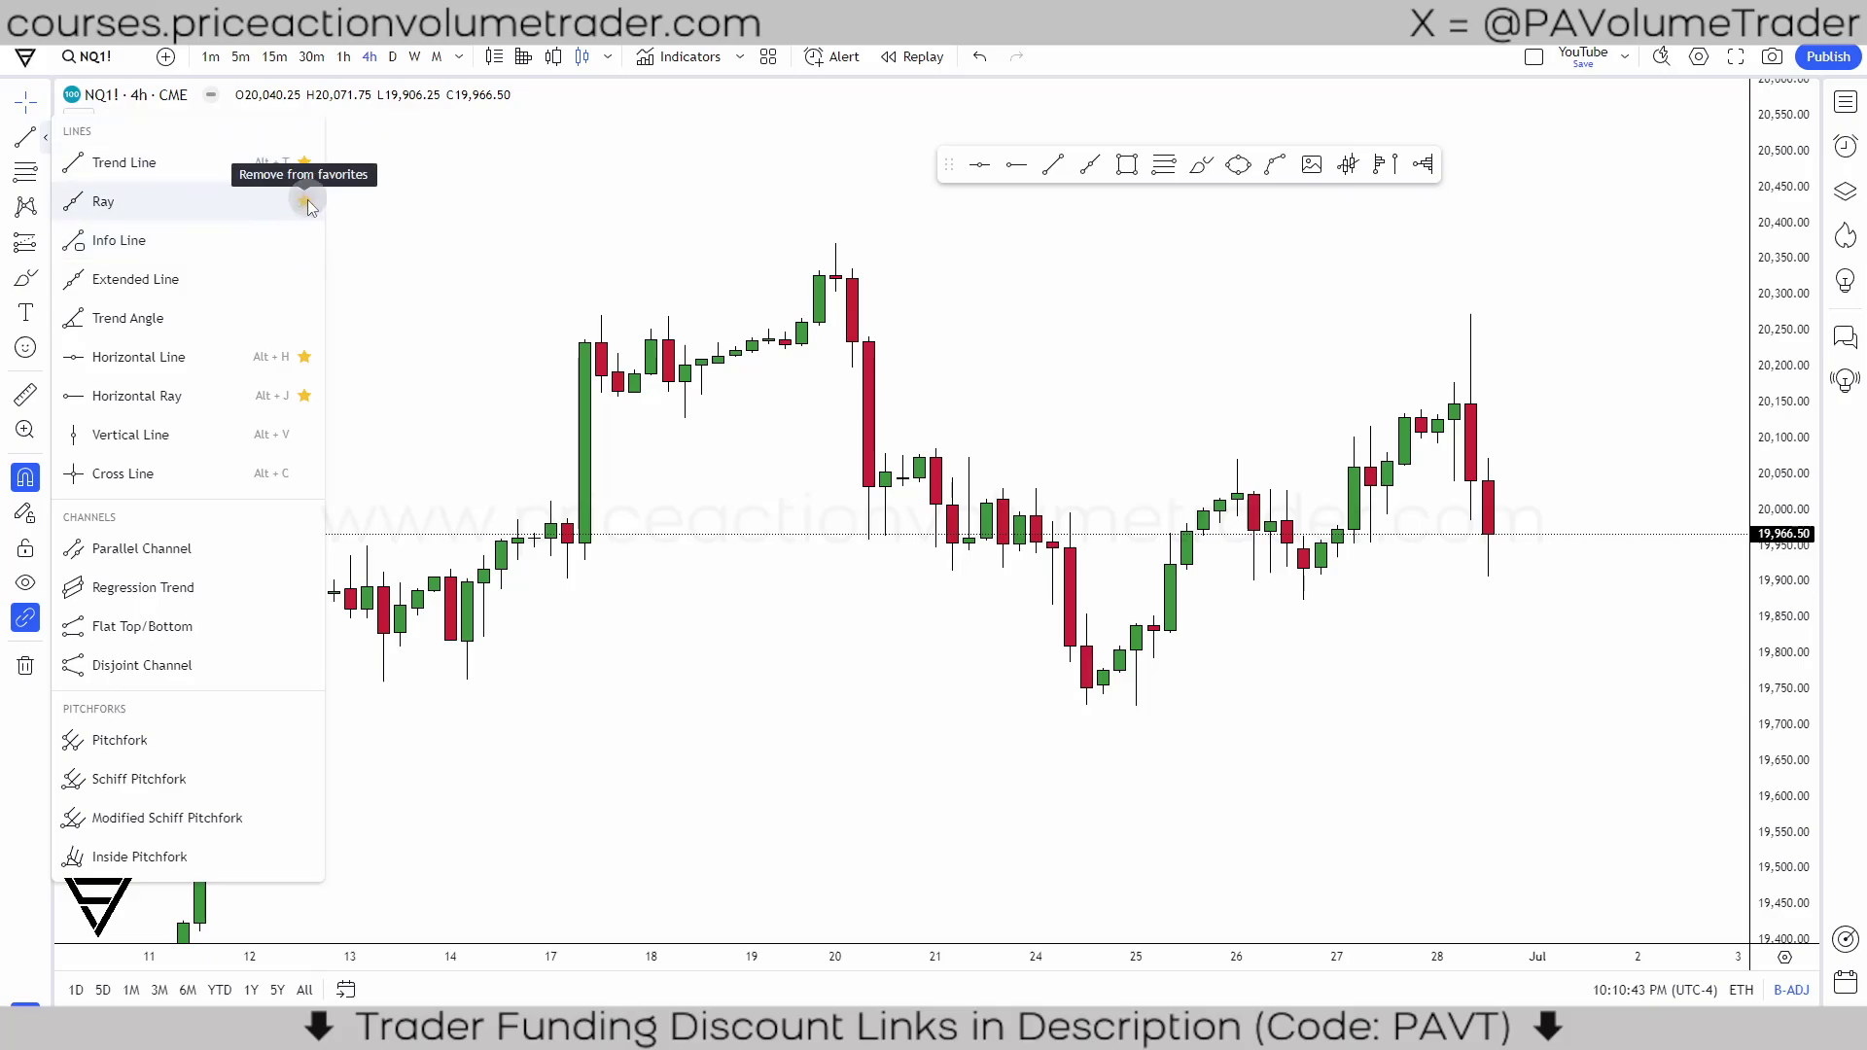
pyautogui.click(46, 174)
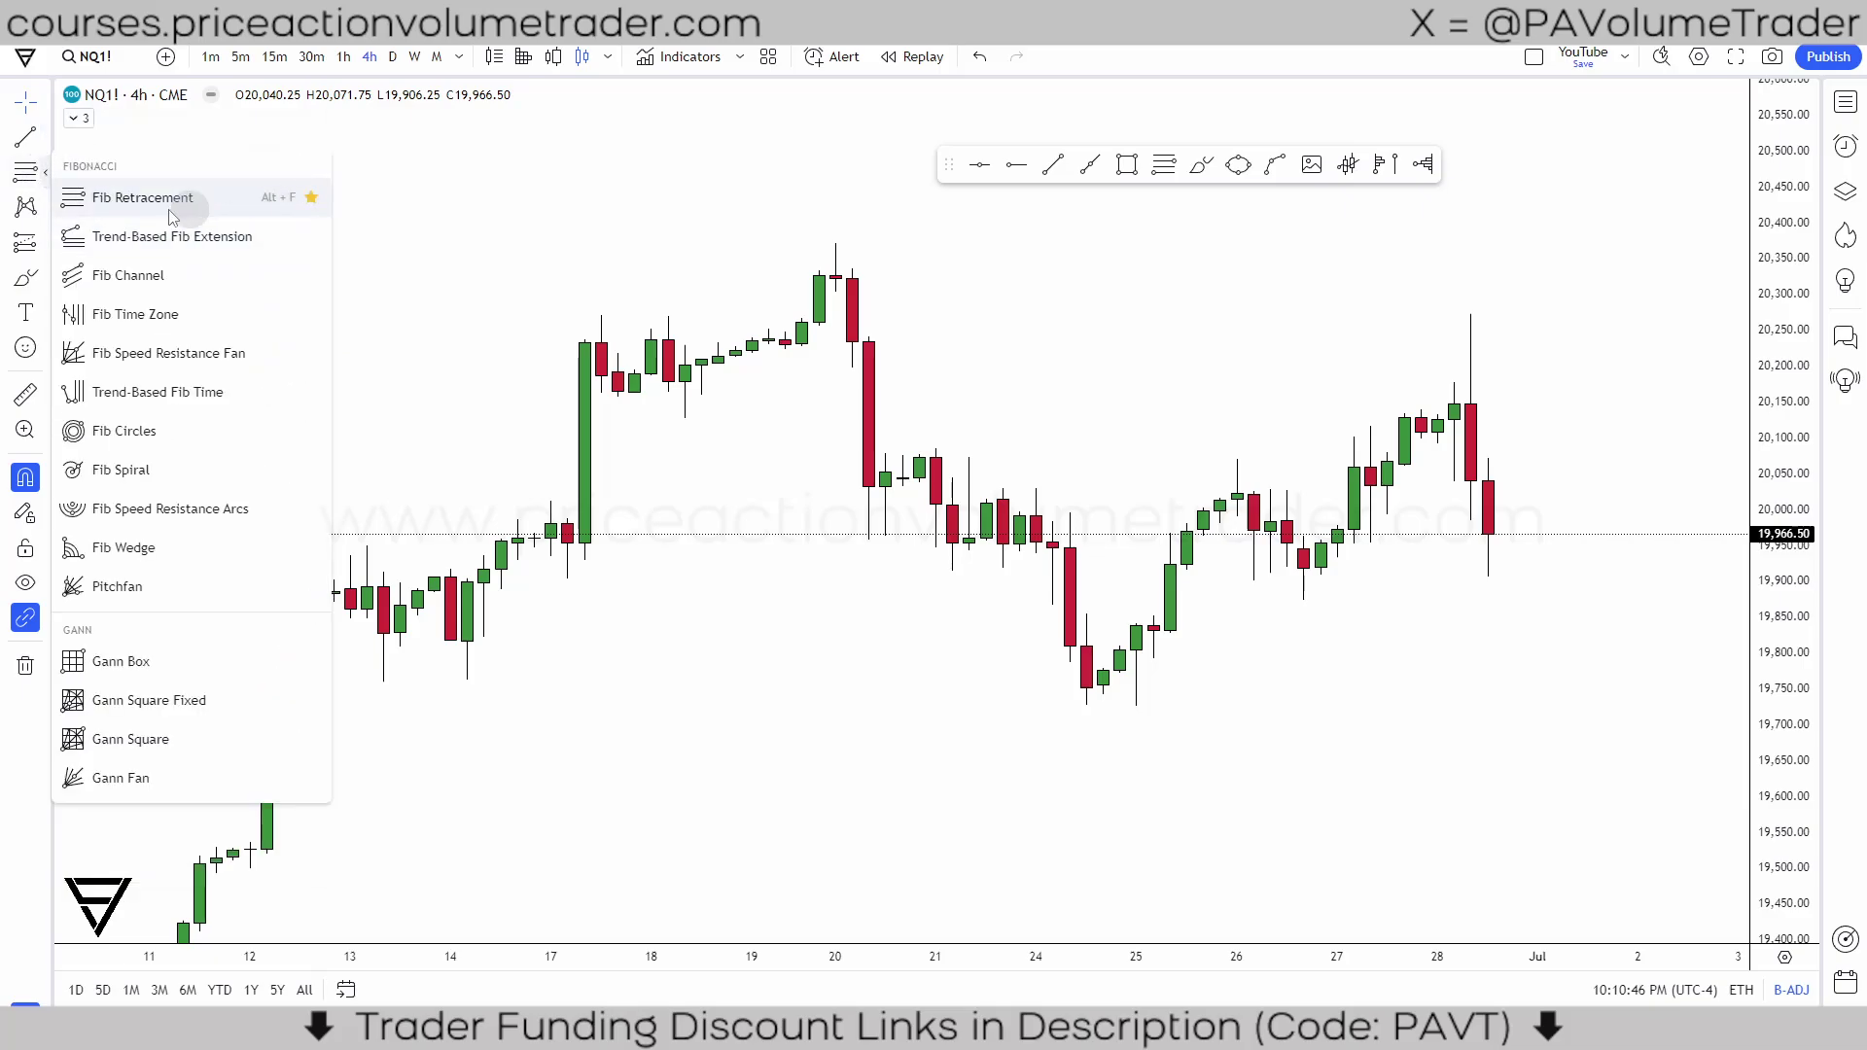
pyautogui.click(44, 204)
pyautogui.click(757, 143)
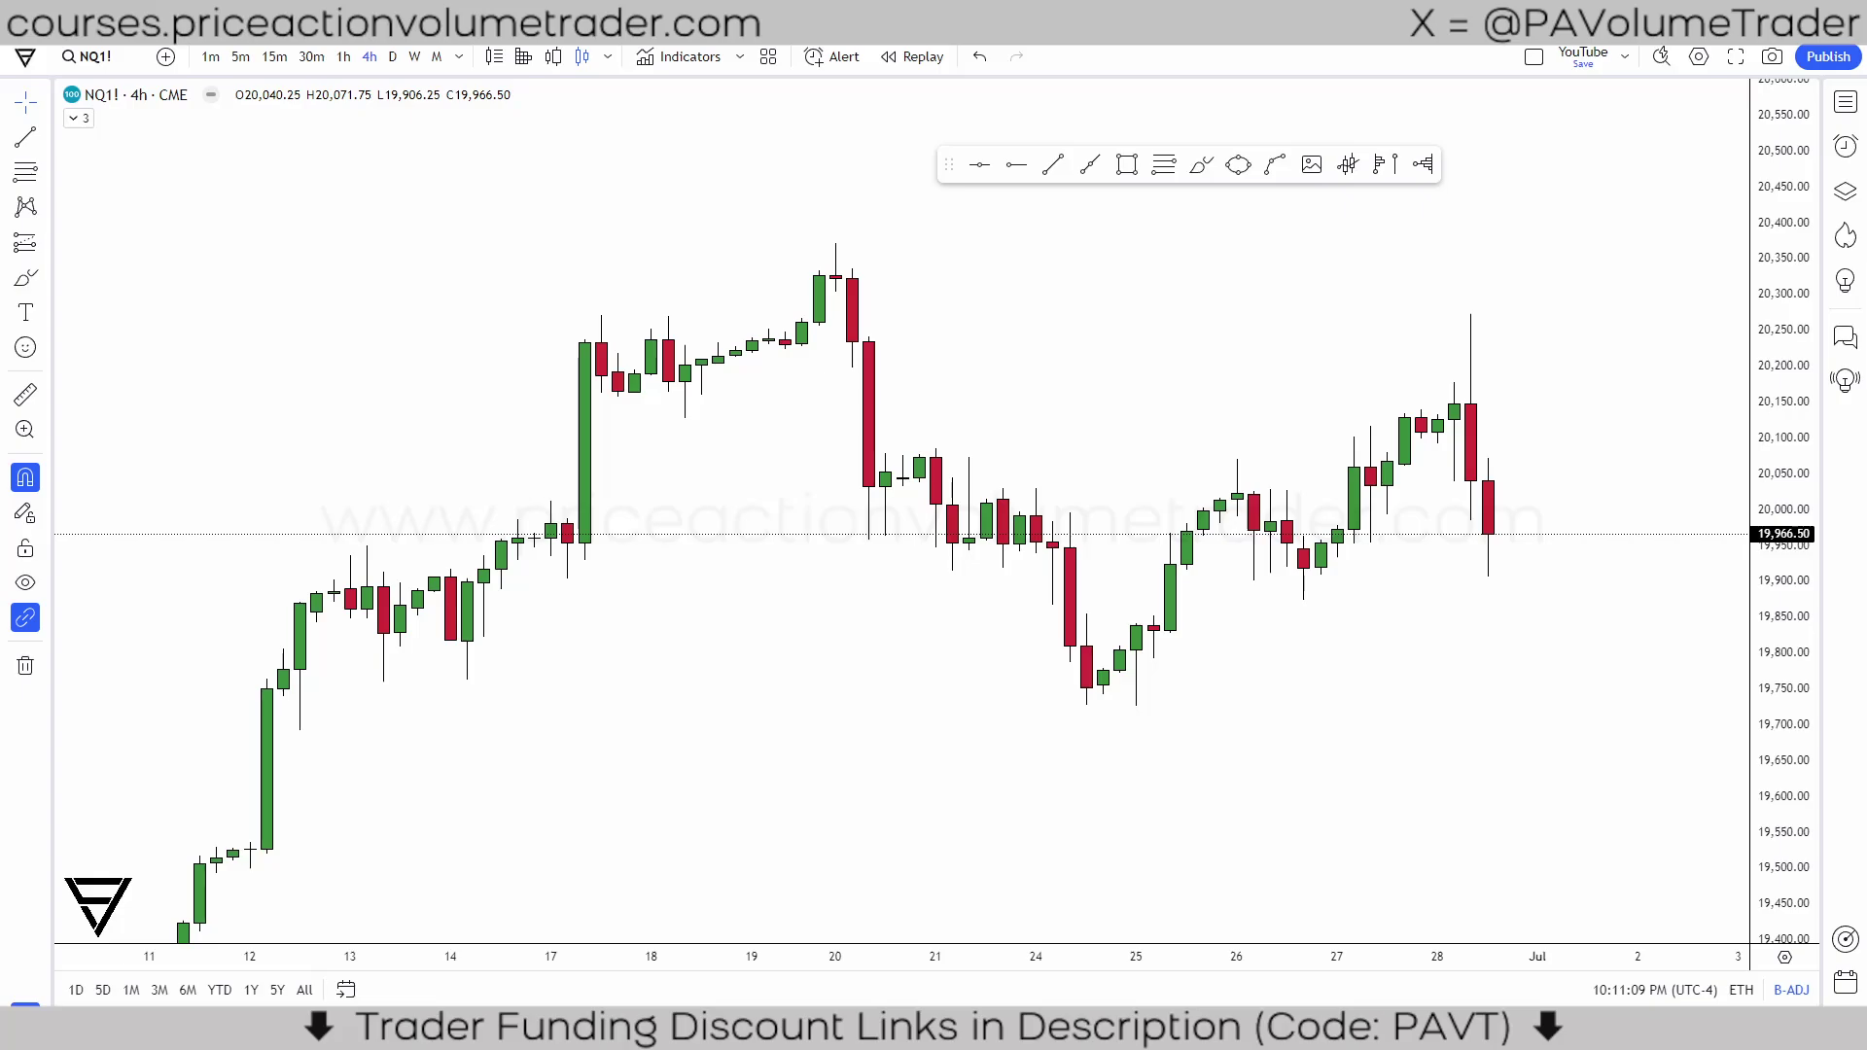
pyautogui.moveTo(957, 135); pyautogui.dragTo(1134, 191)
pyautogui.scroll(-3, 1158, 304)
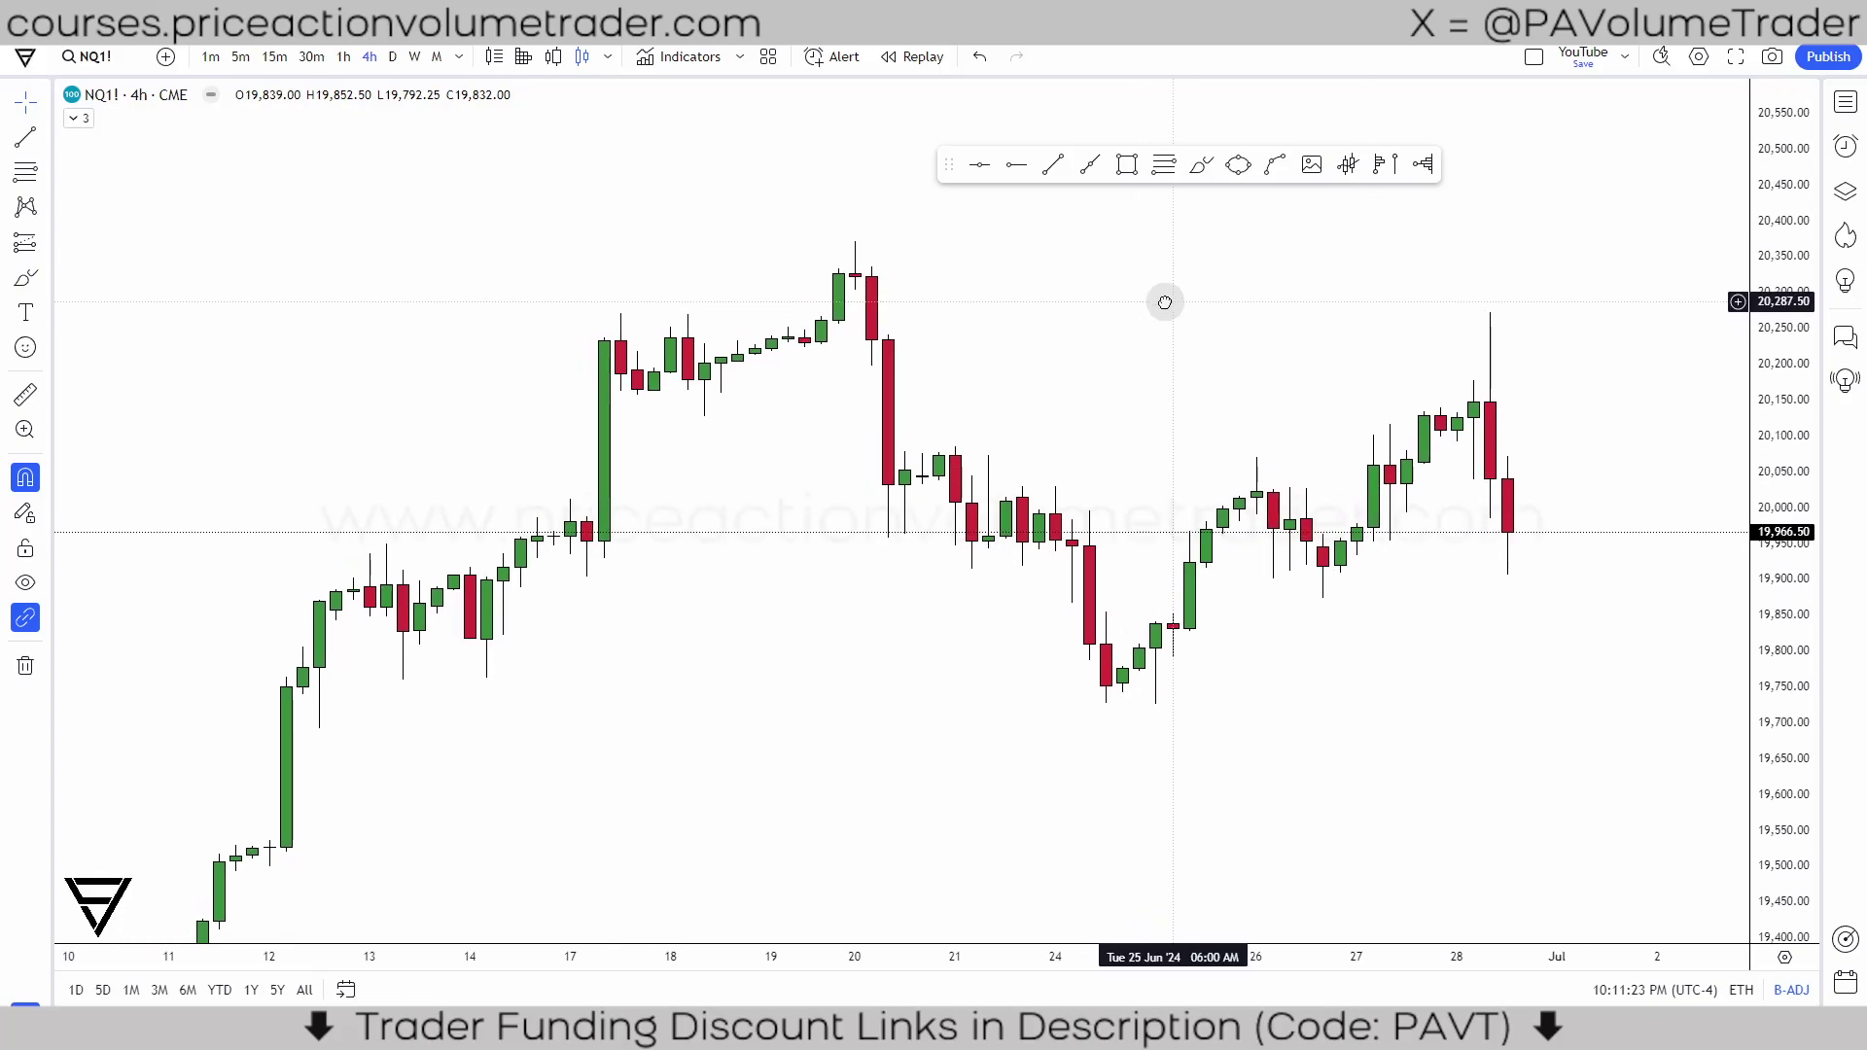
pyautogui.hscroll(2, 1410, 277)
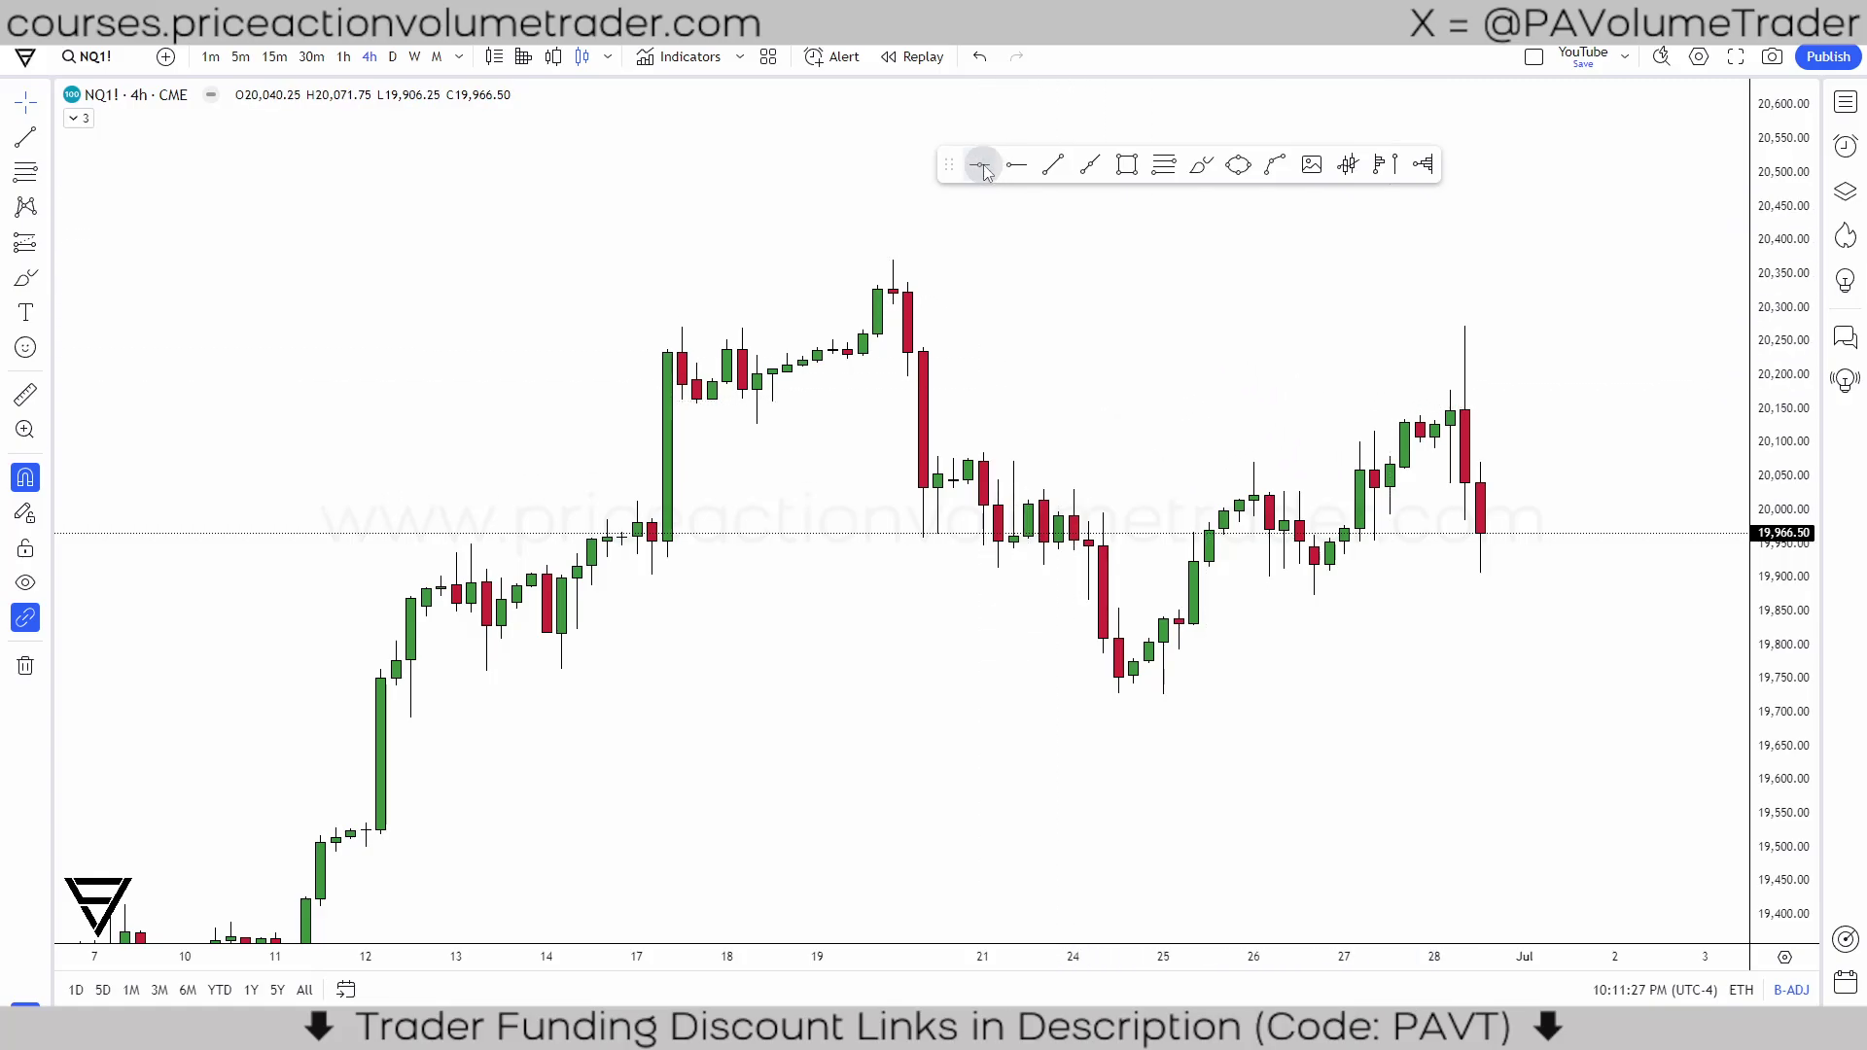
pyautogui.moveTo(1251, 429); pyautogui.dragTo(1233, 412)
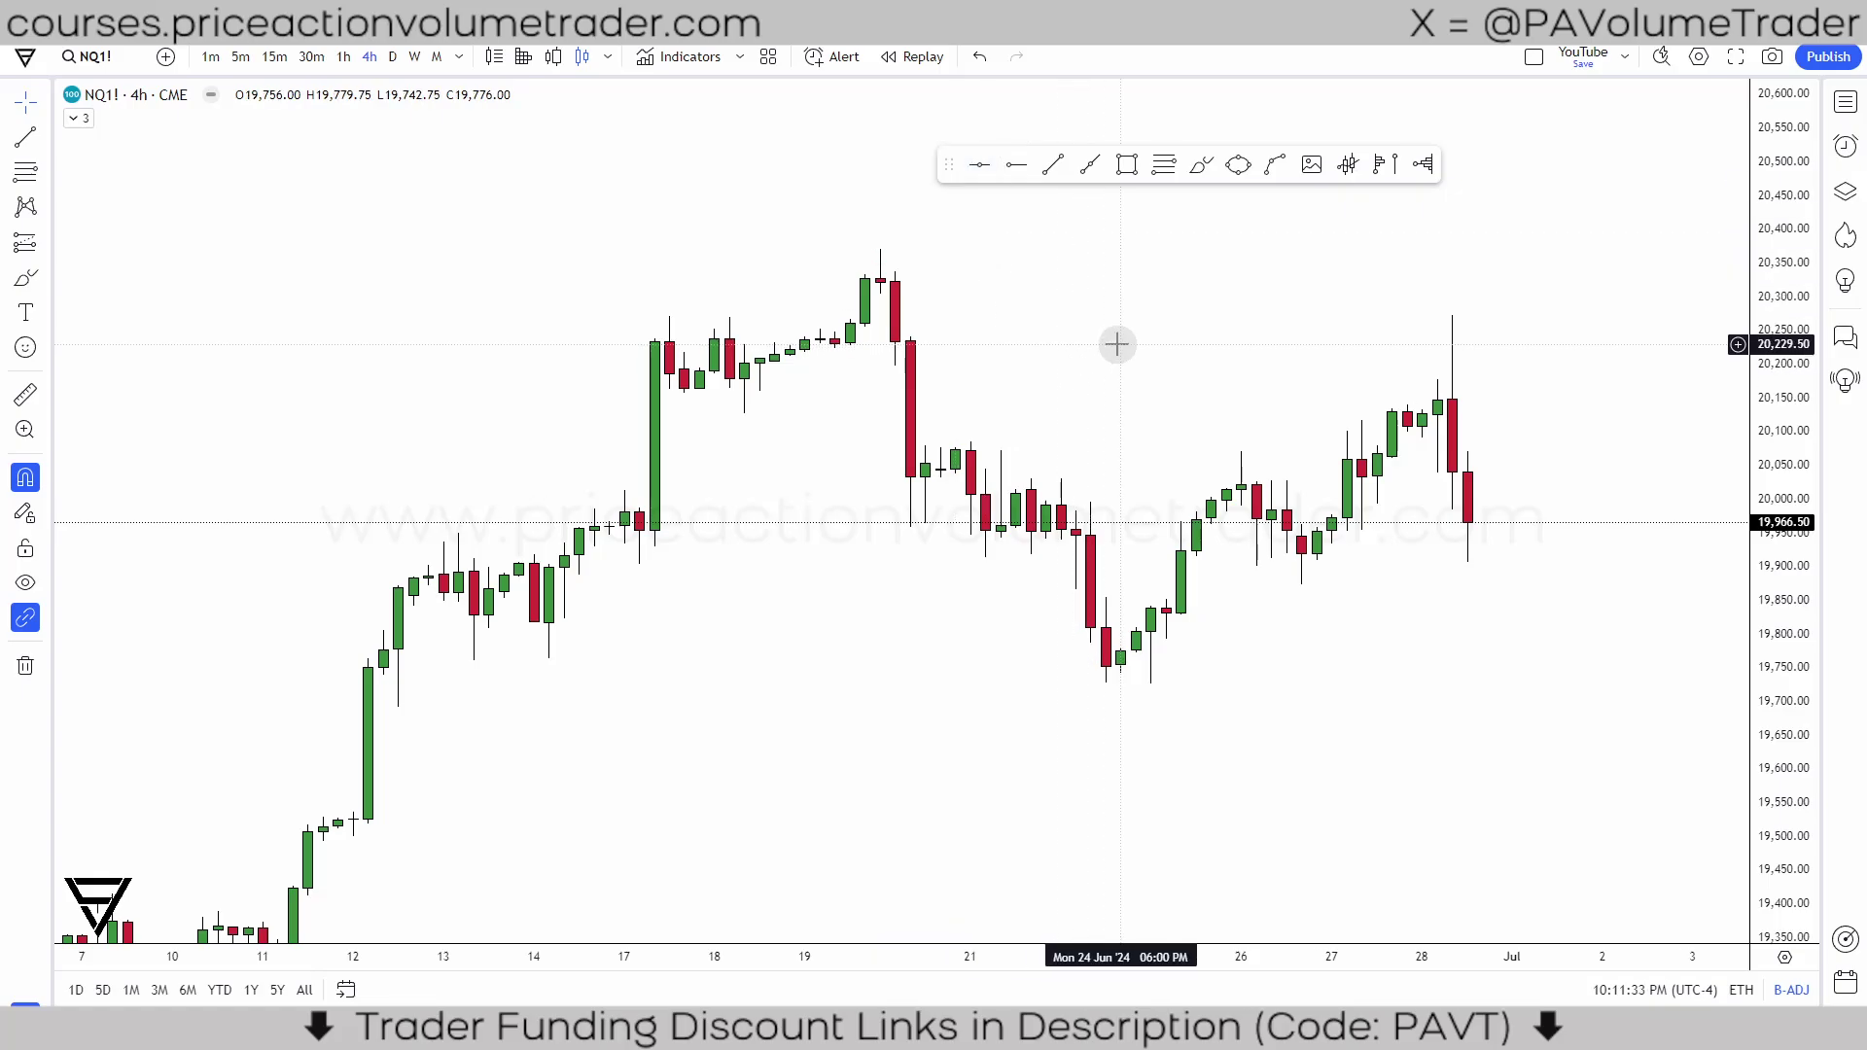
pyautogui.hscroll(-1, 1138, 337)
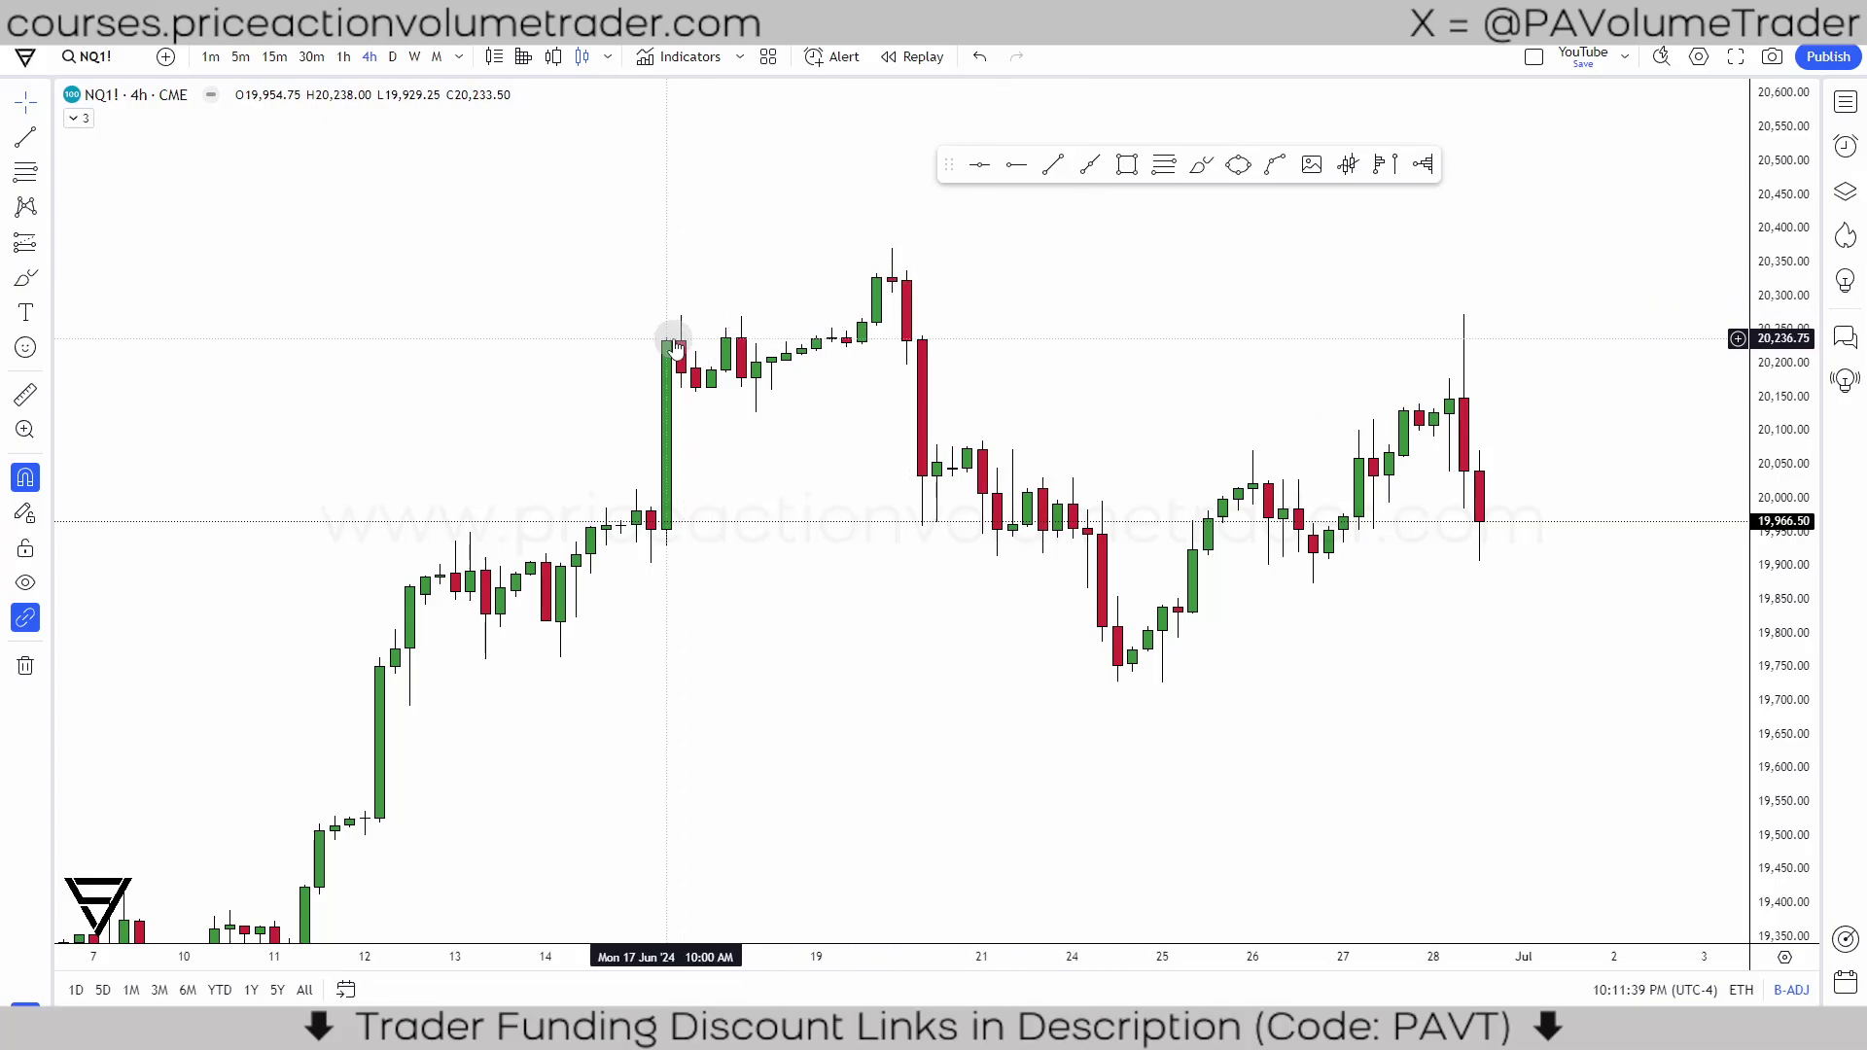
pyautogui.moveTo(1299, 357)
pyautogui.mouseDown()
pyautogui.moveTo(1304, 327)
pyautogui.moveTo(1299, 343)
pyautogui.mouseUp()
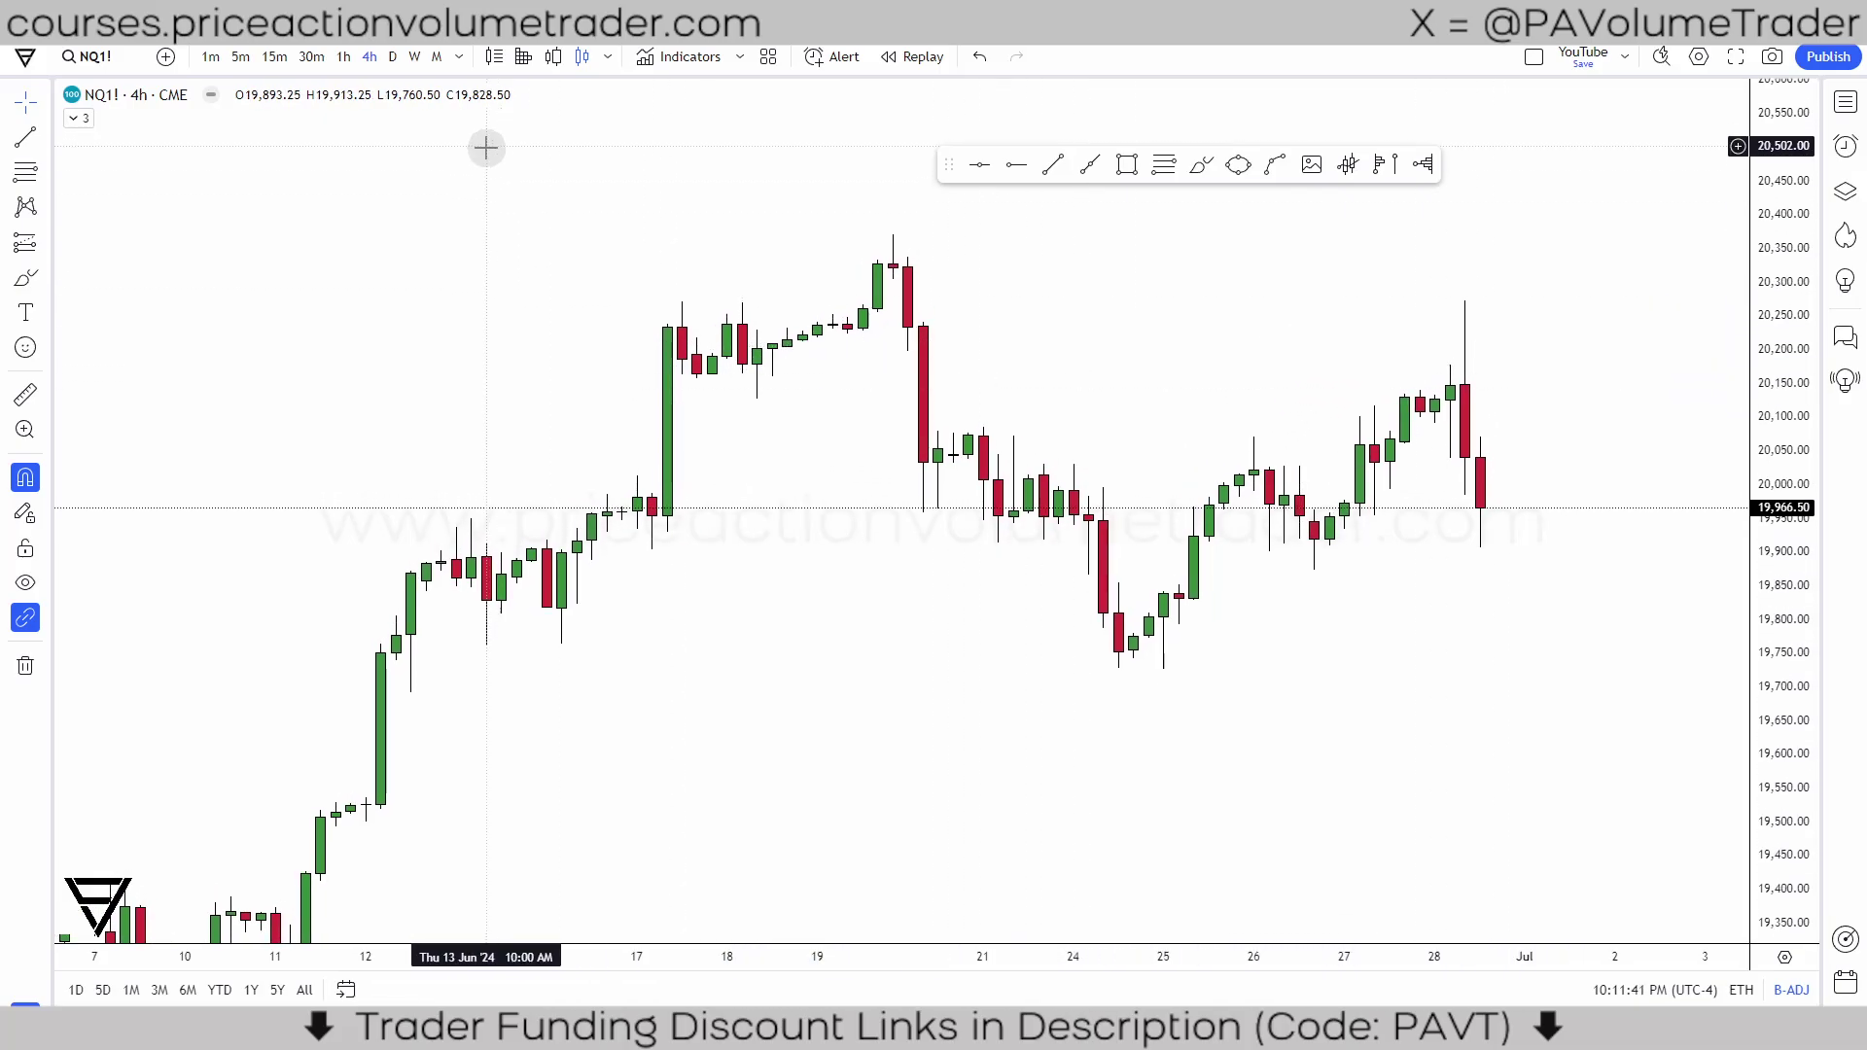
# Step: Switch the chart to the daily timeframe and draw a horizontal line at 18,887.75 along the March highs
pyautogui.click(392, 57)
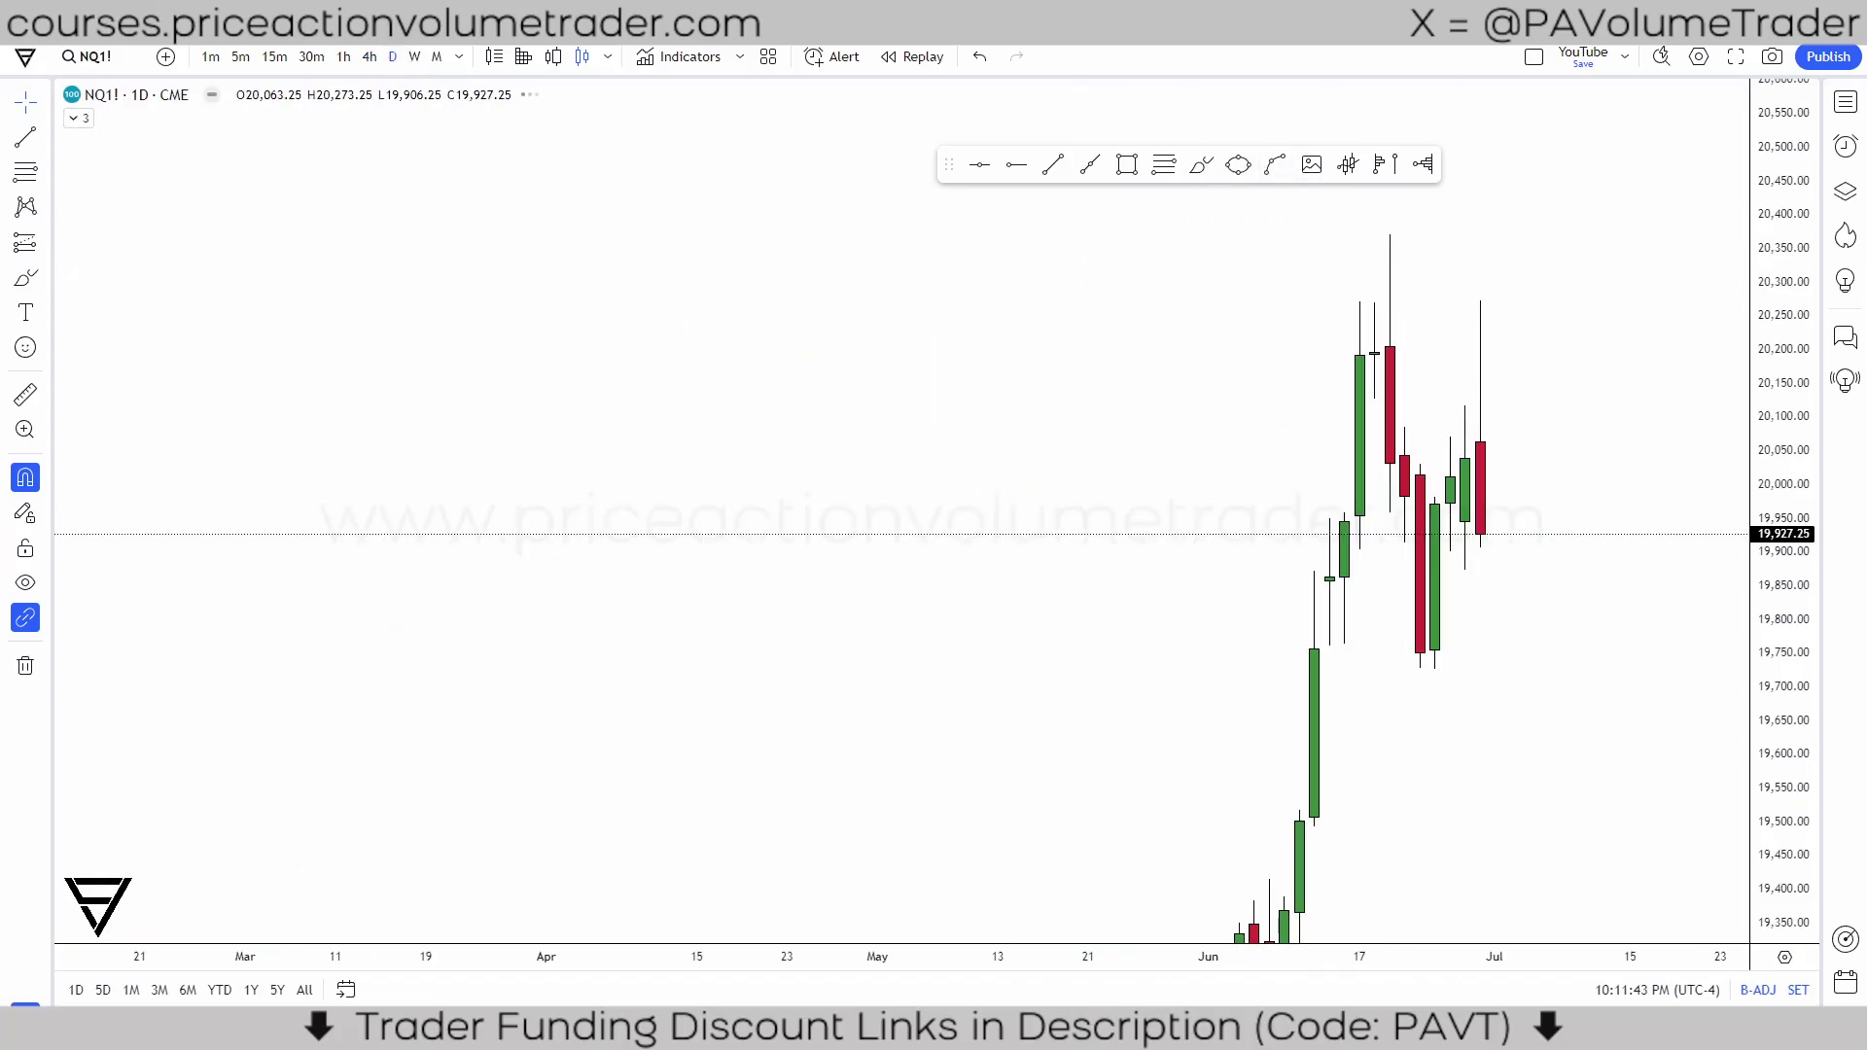
pyautogui.scroll(-5, 1484, 775)
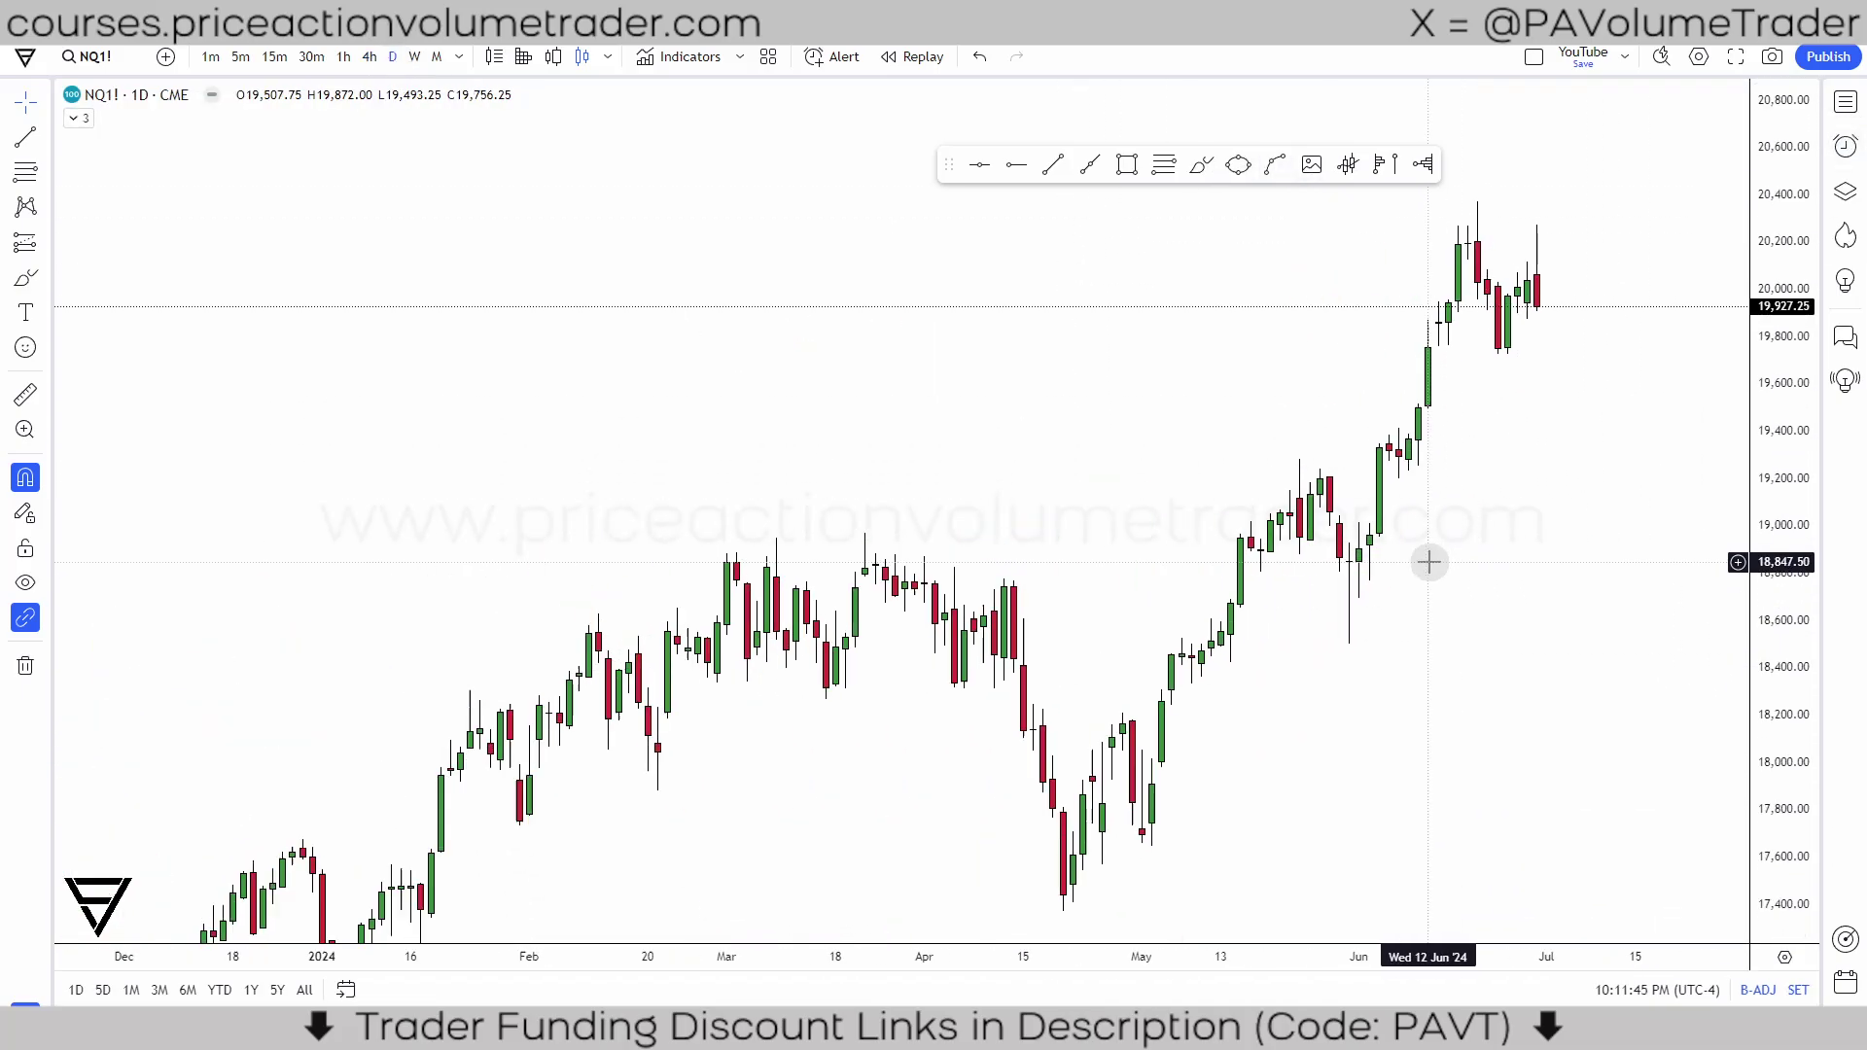
pyautogui.scroll(3, 1420, 641)
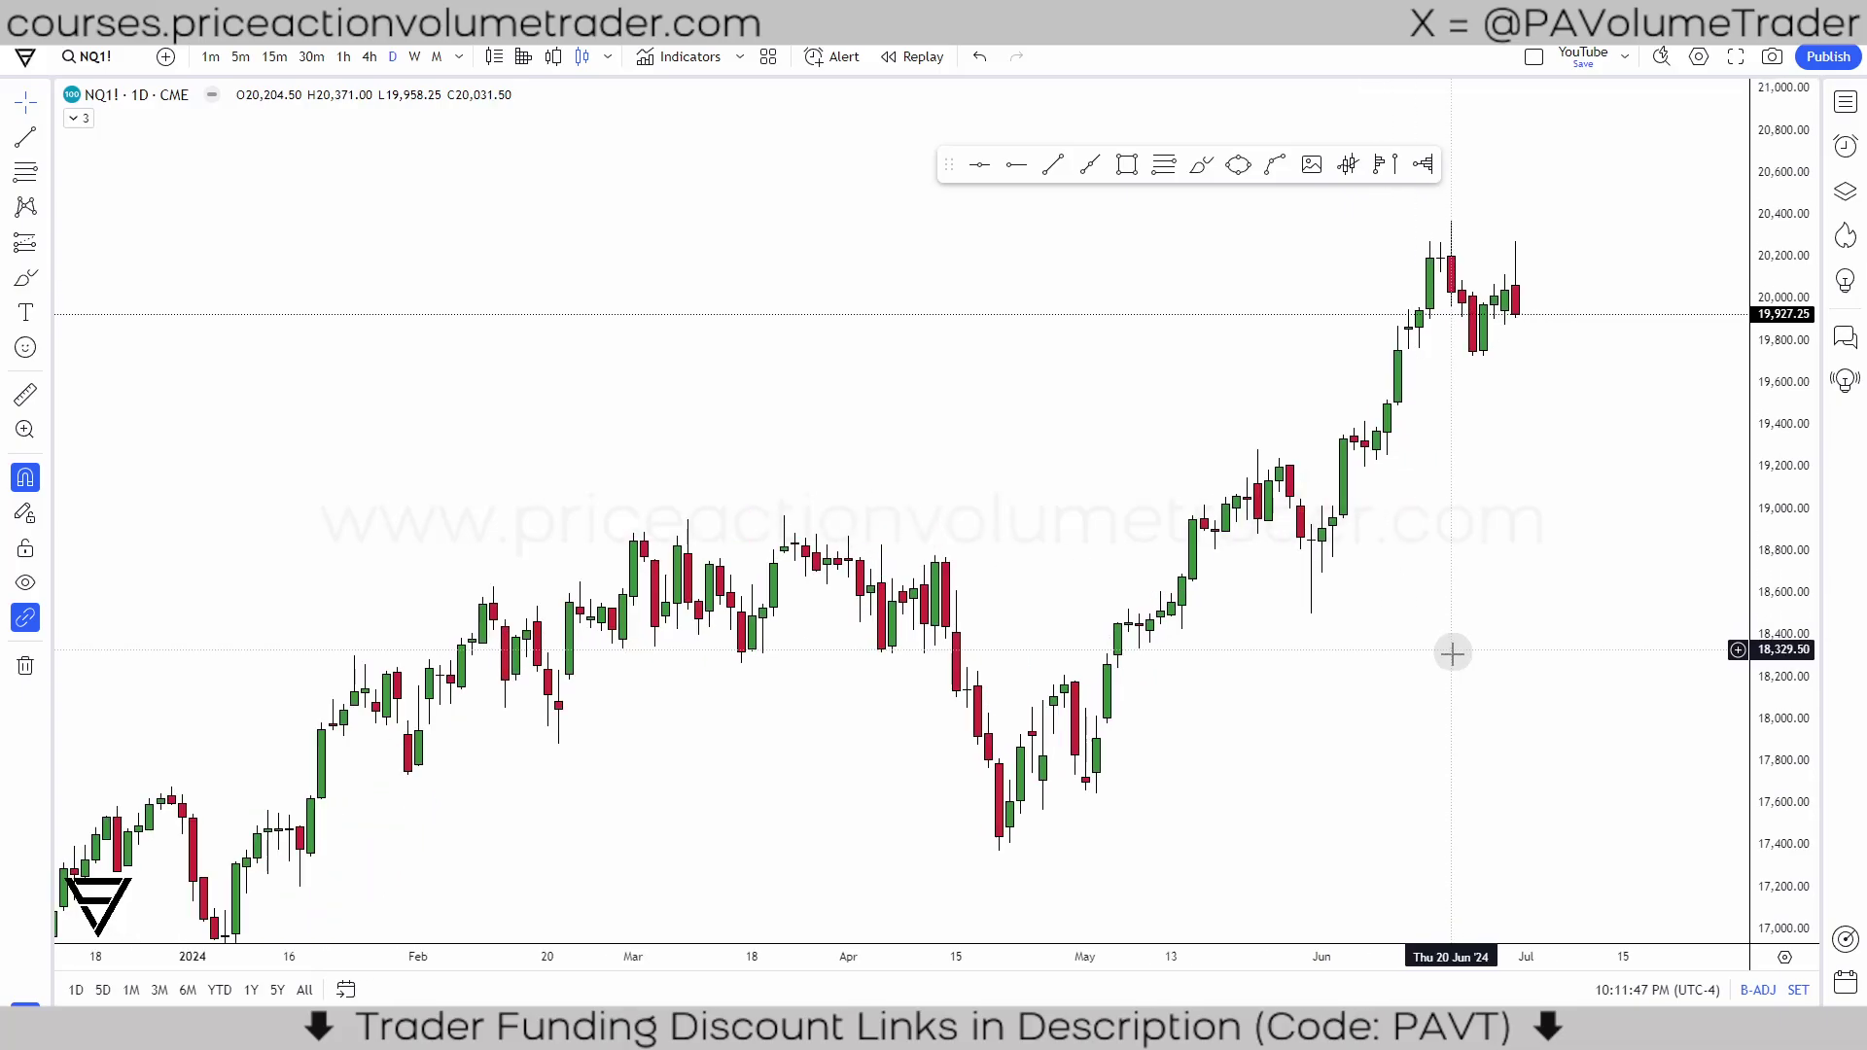
pyautogui.click(979, 164)
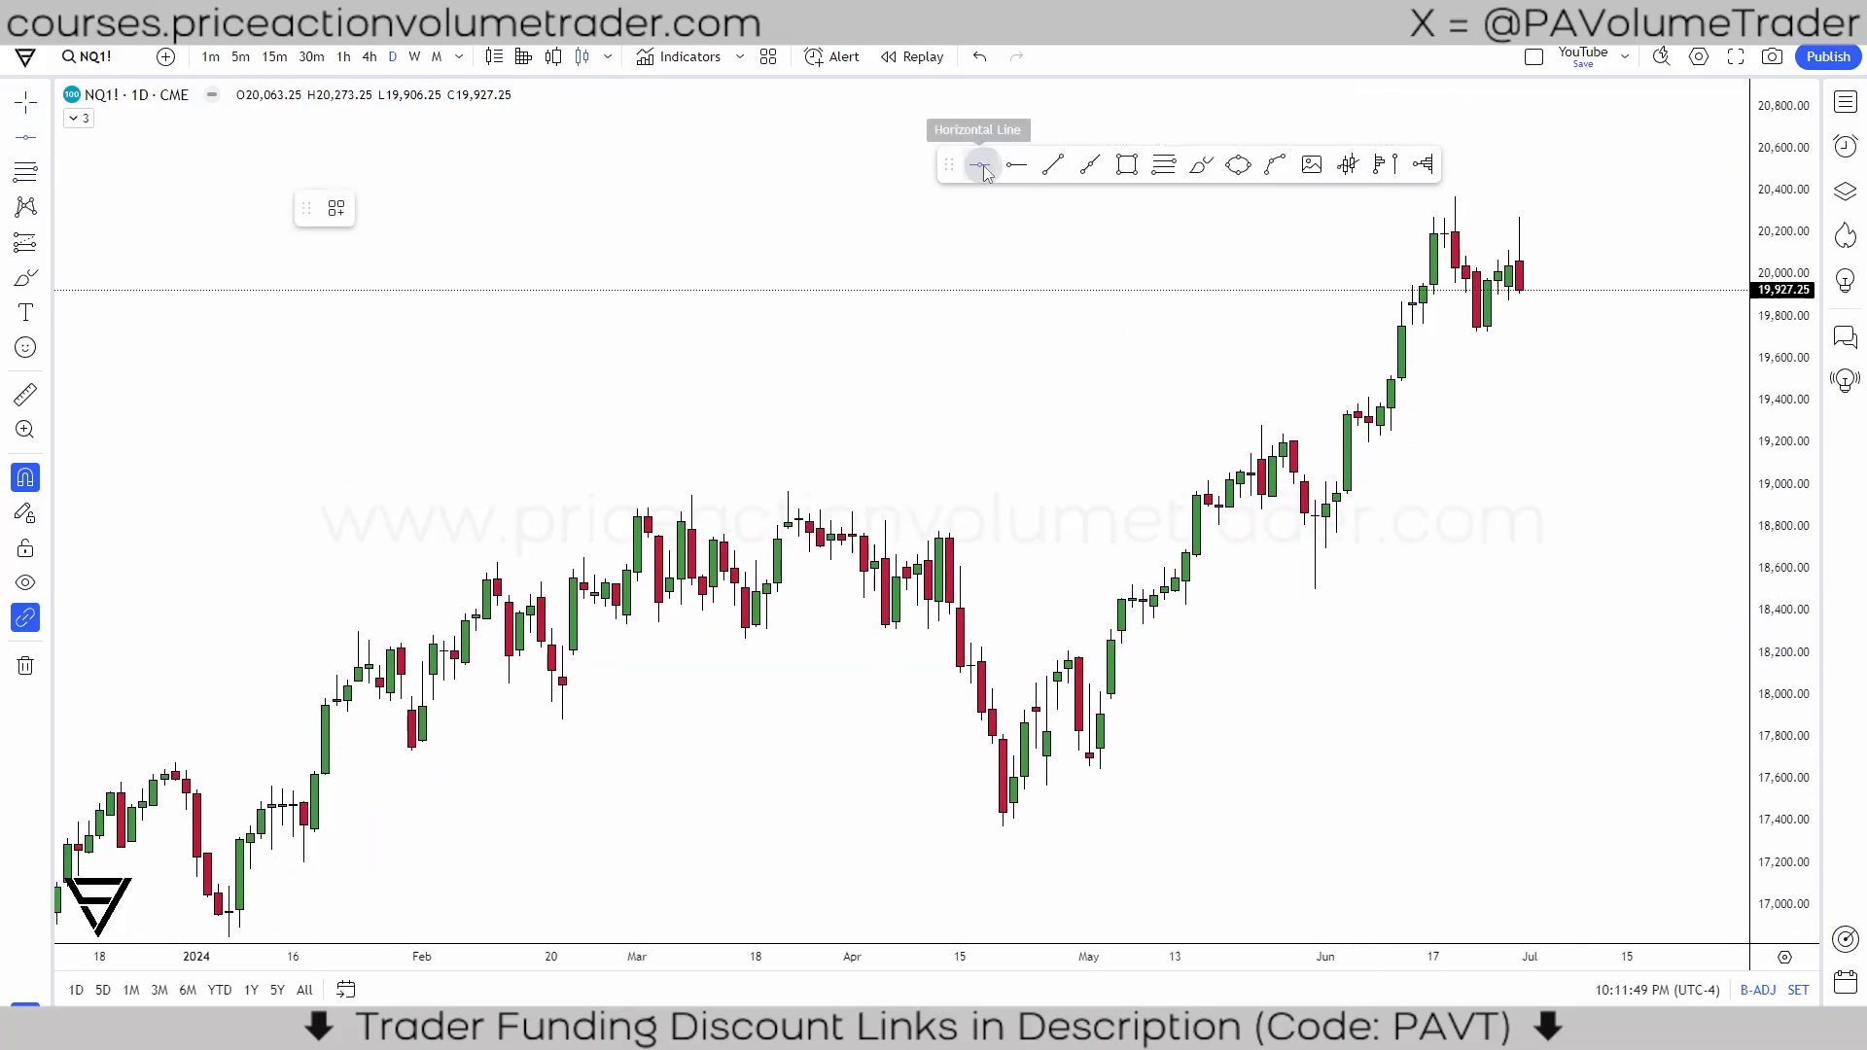
pyautogui.click(643, 508)
pyautogui.moveTo(1018, 412); pyautogui.dragTo(988, 458)
pyautogui.moveTo(1616, 595); pyautogui.dragTo(1535, 588)
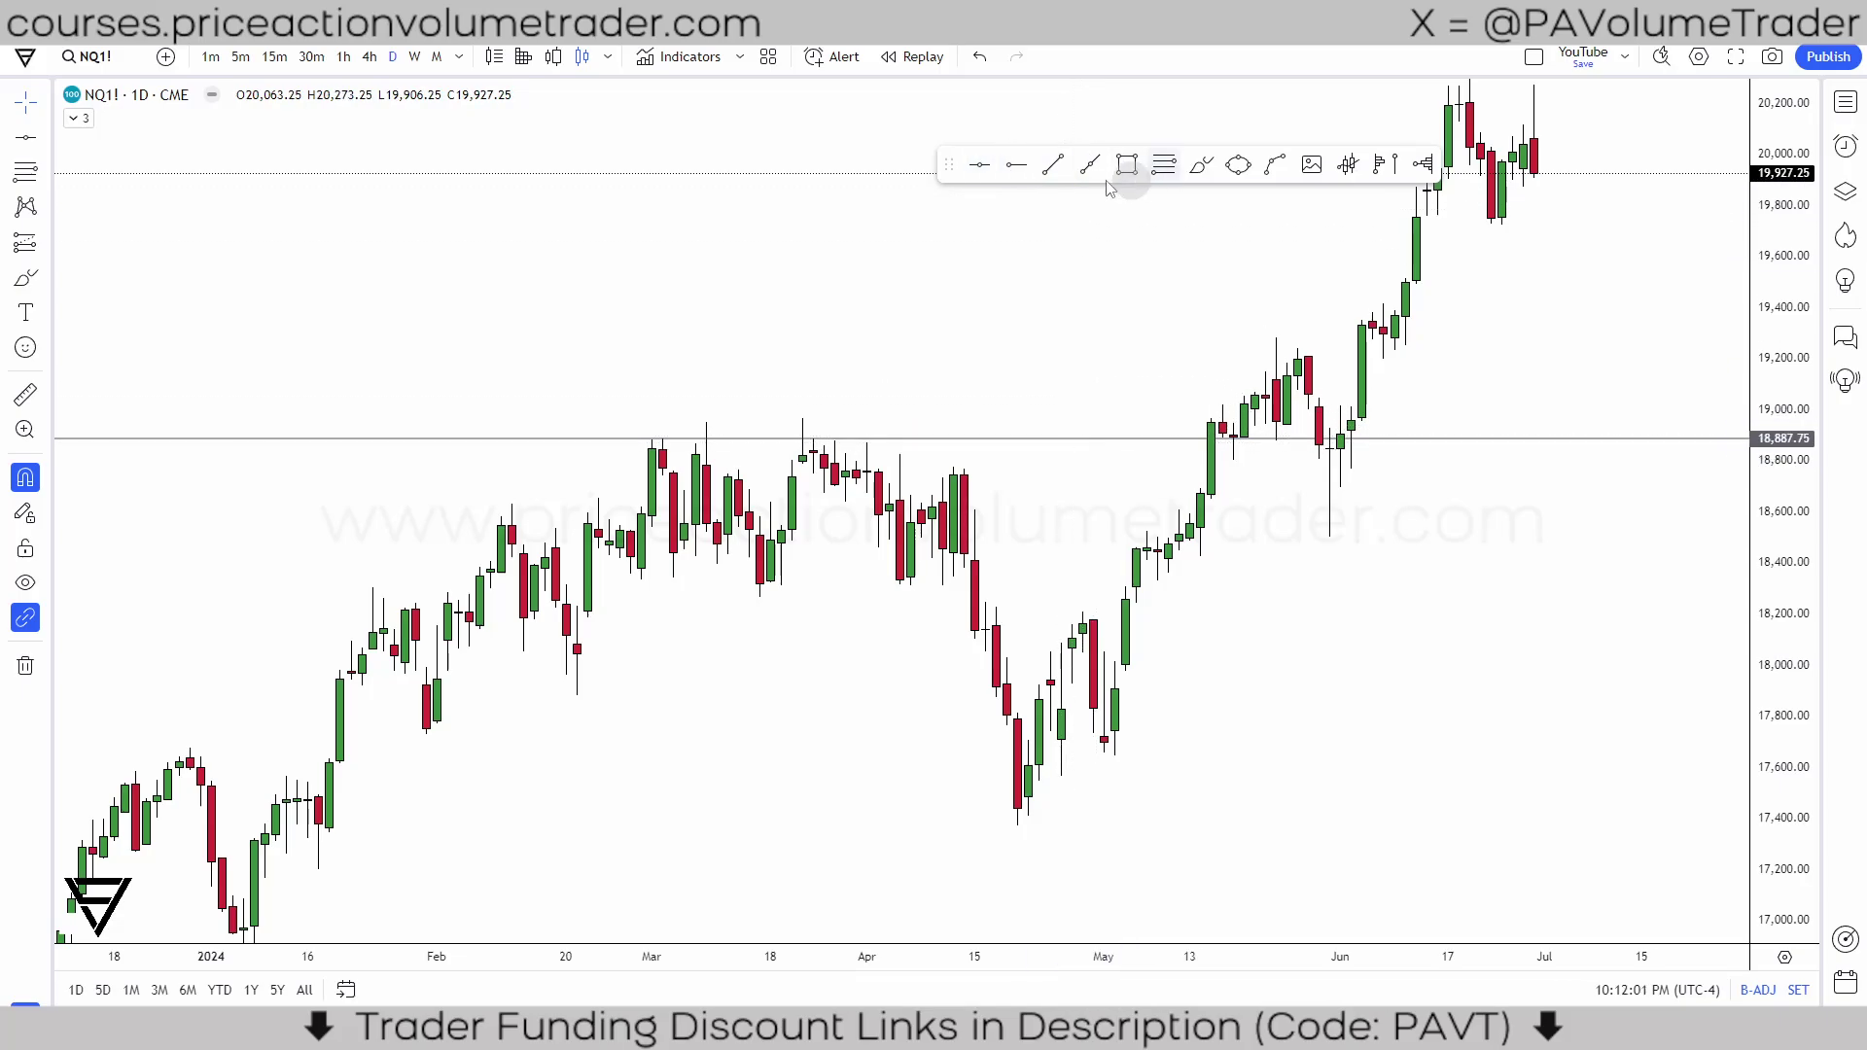
# Step: Move the favorite drawing tools toolbar clear of the candles and apply the D/H Level template to the horizontal line
pyautogui.moveTo(948, 166); pyautogui.dragTo(875, 121)
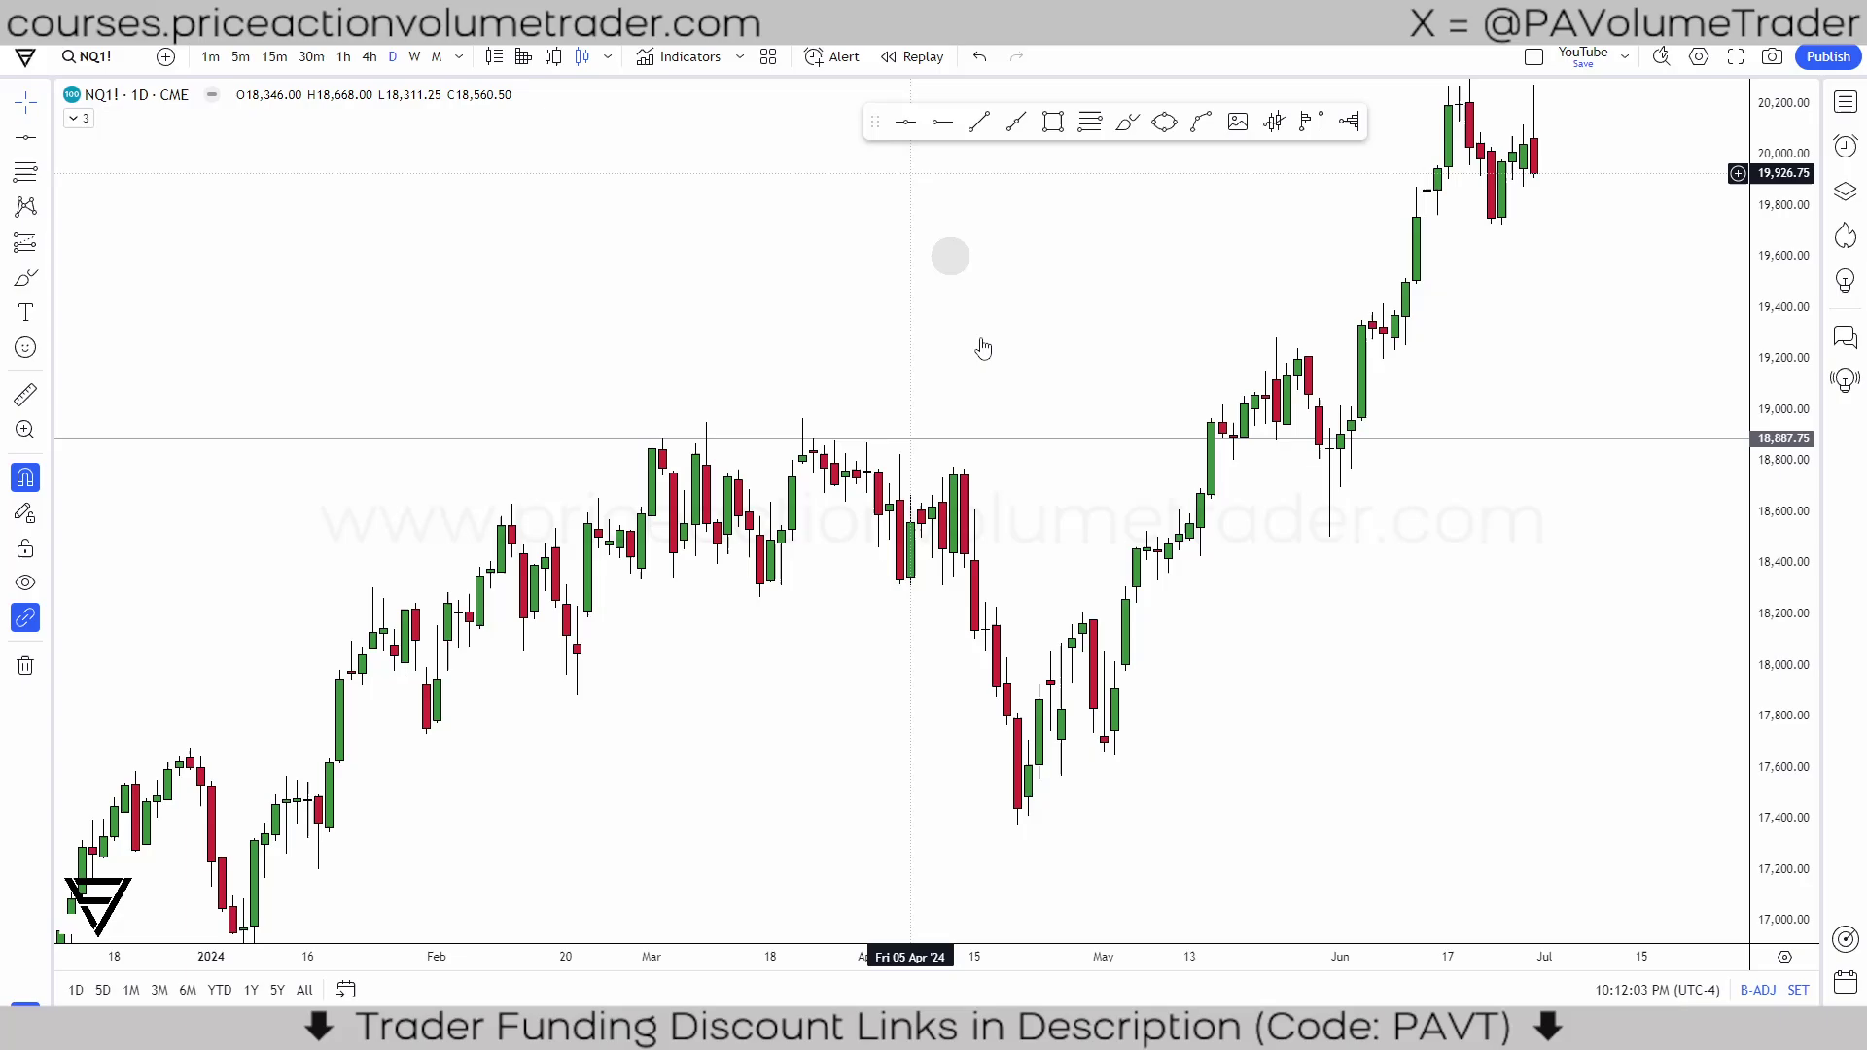
pyautogui.click(952, 447)
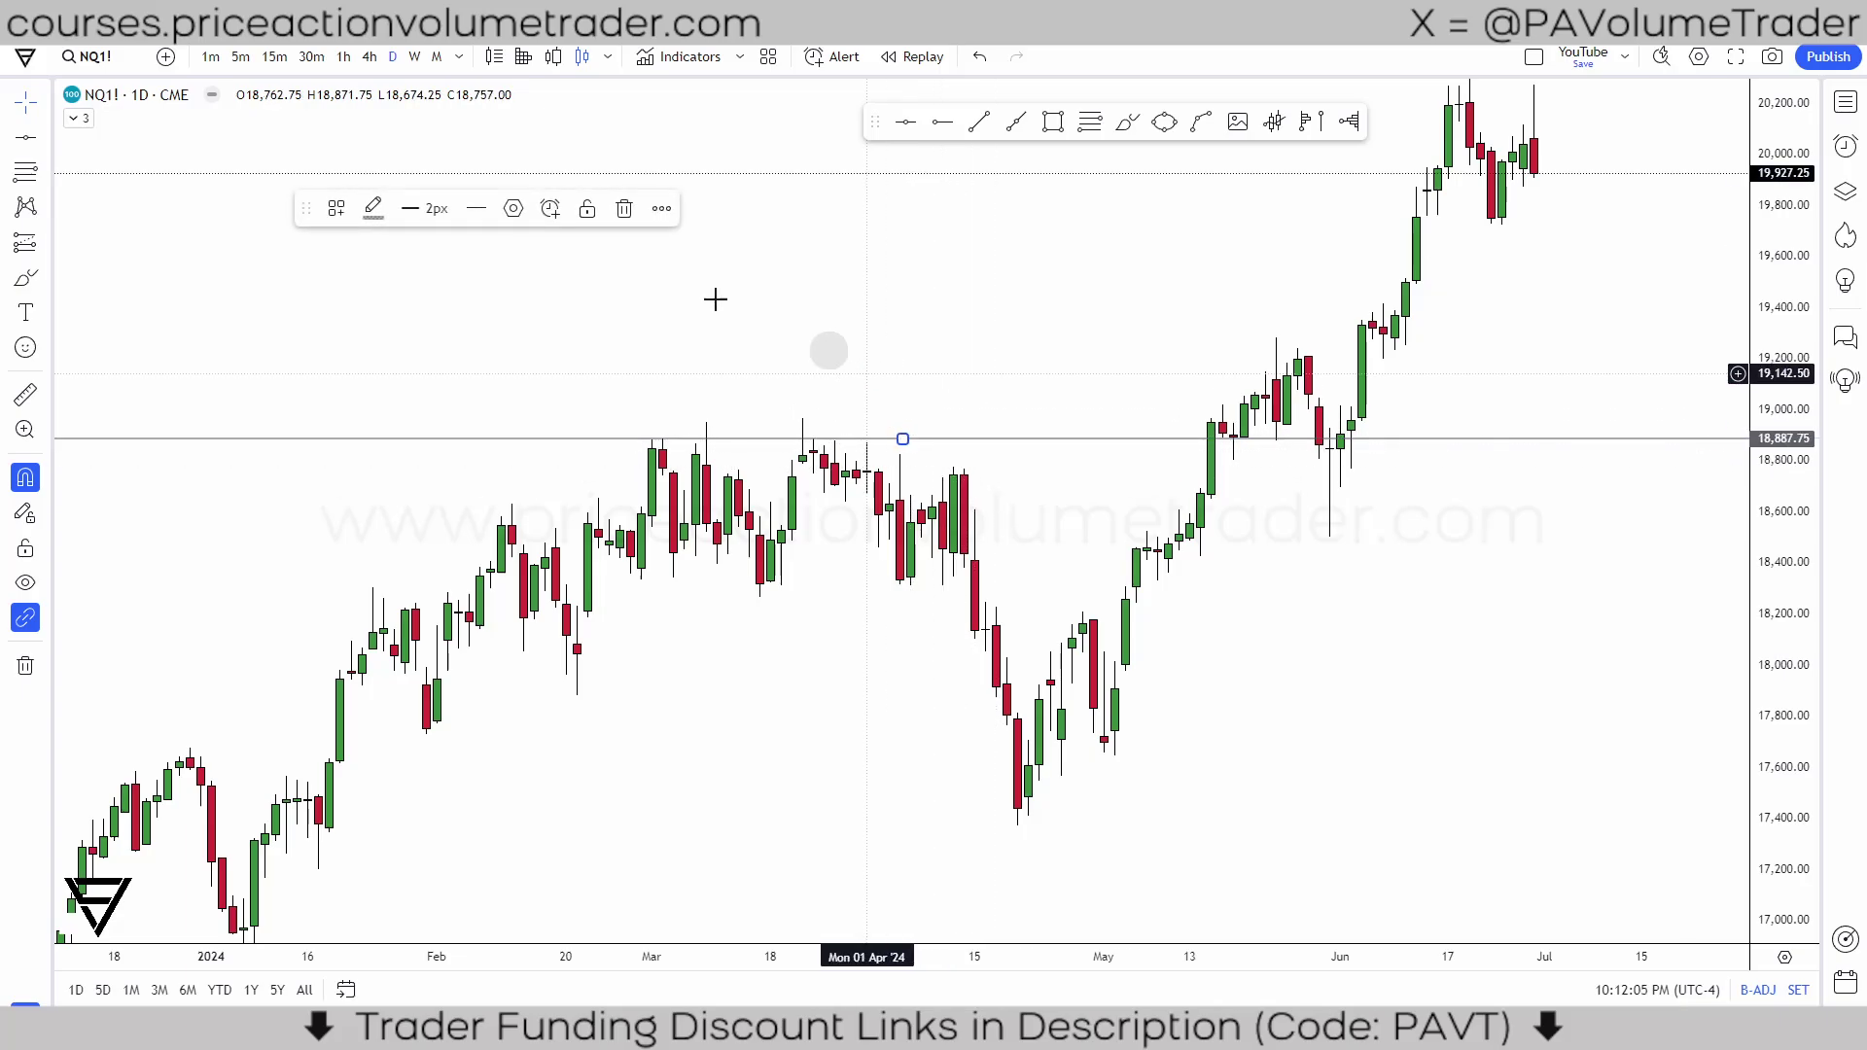
pyautogui.click(336, 208)
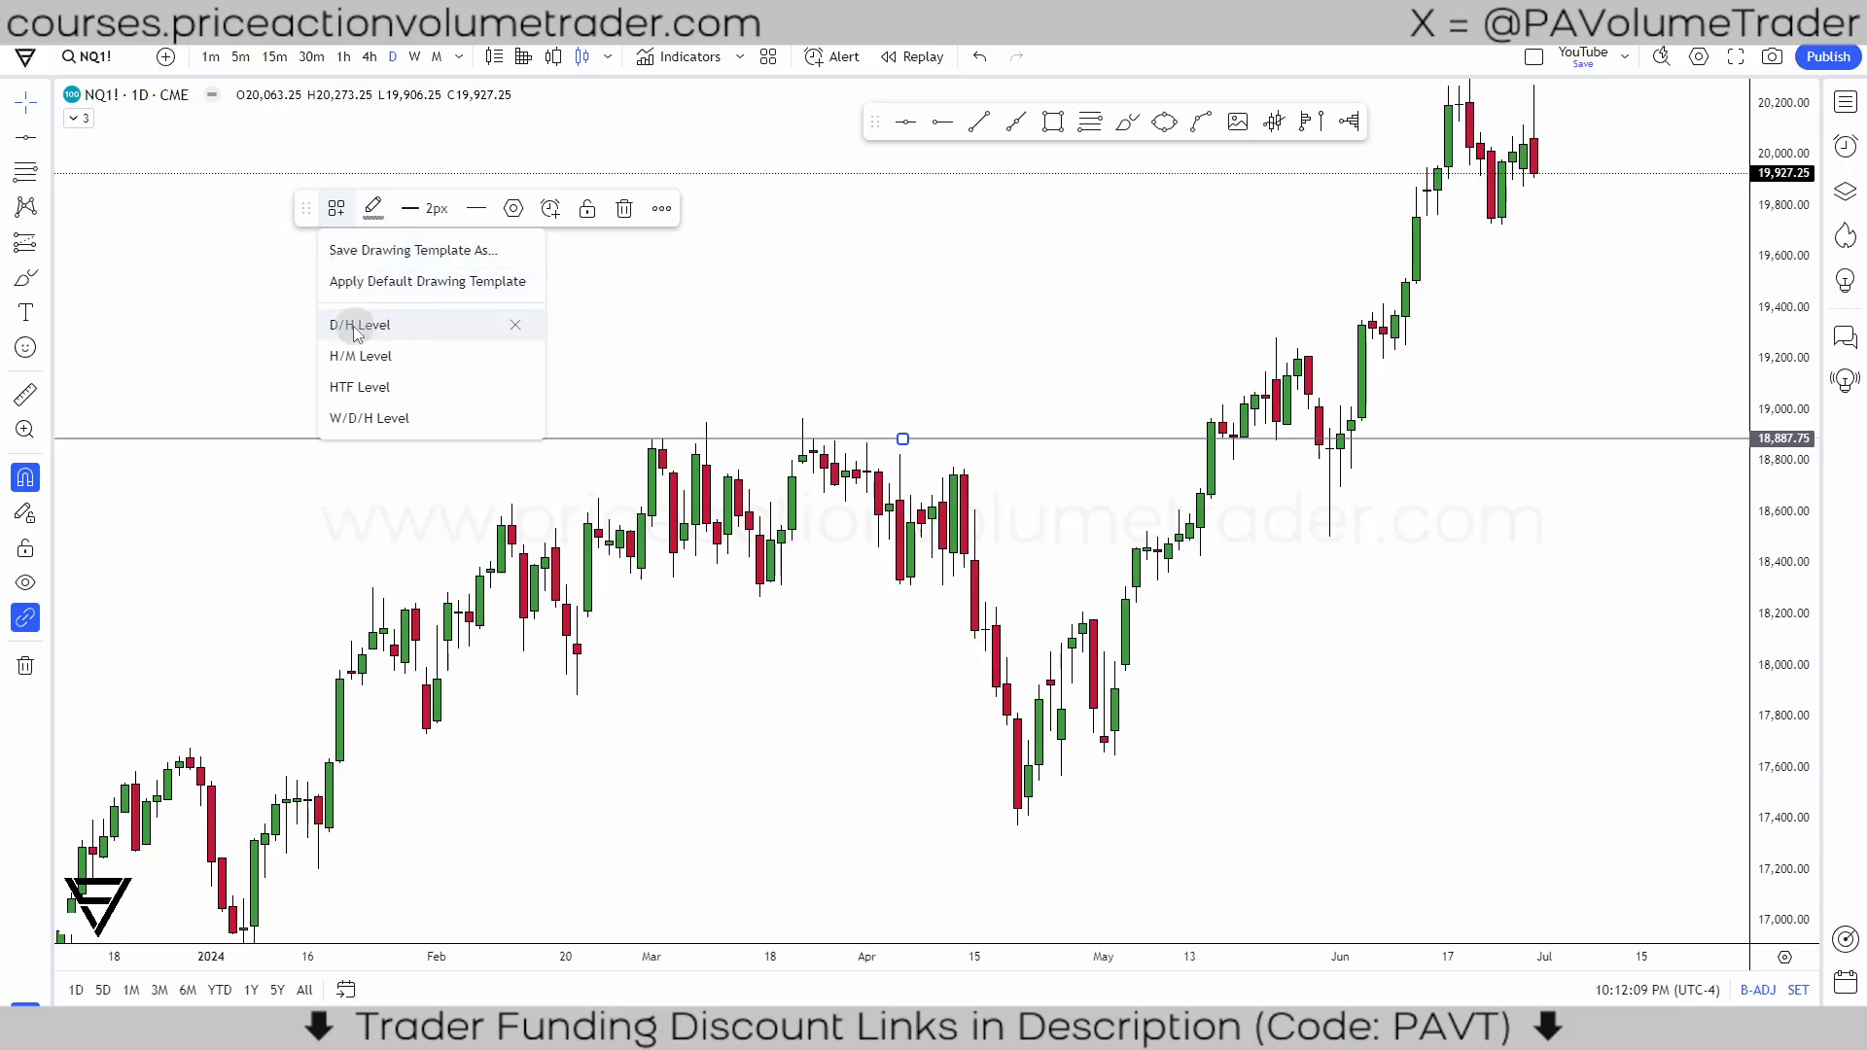
pyautogui.click(420, 327)
pyautogui.click(991, 405)
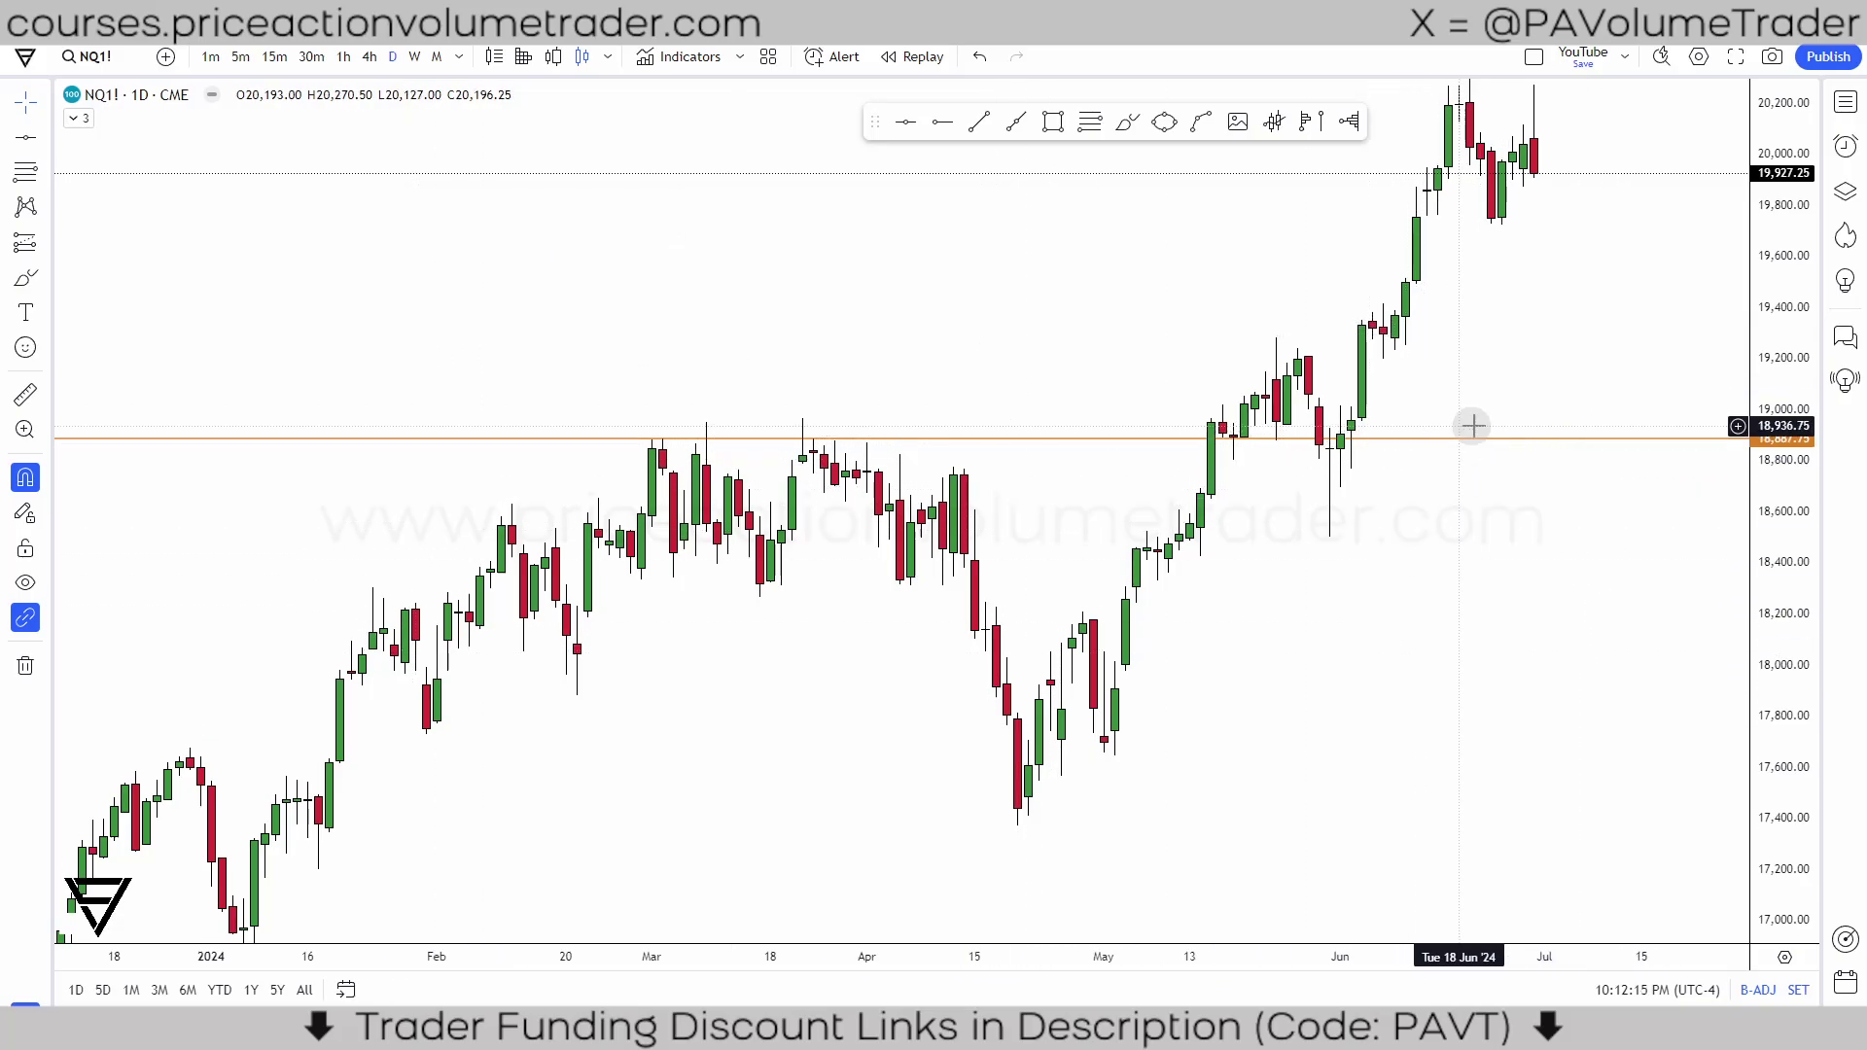
# Step: Switch the chart back to the 4-hour timeframe, showing February to May 2024 around the horizontal line
pyautogui.moveTo(1534, 358); pyautogui.dragTo(1508, 450)
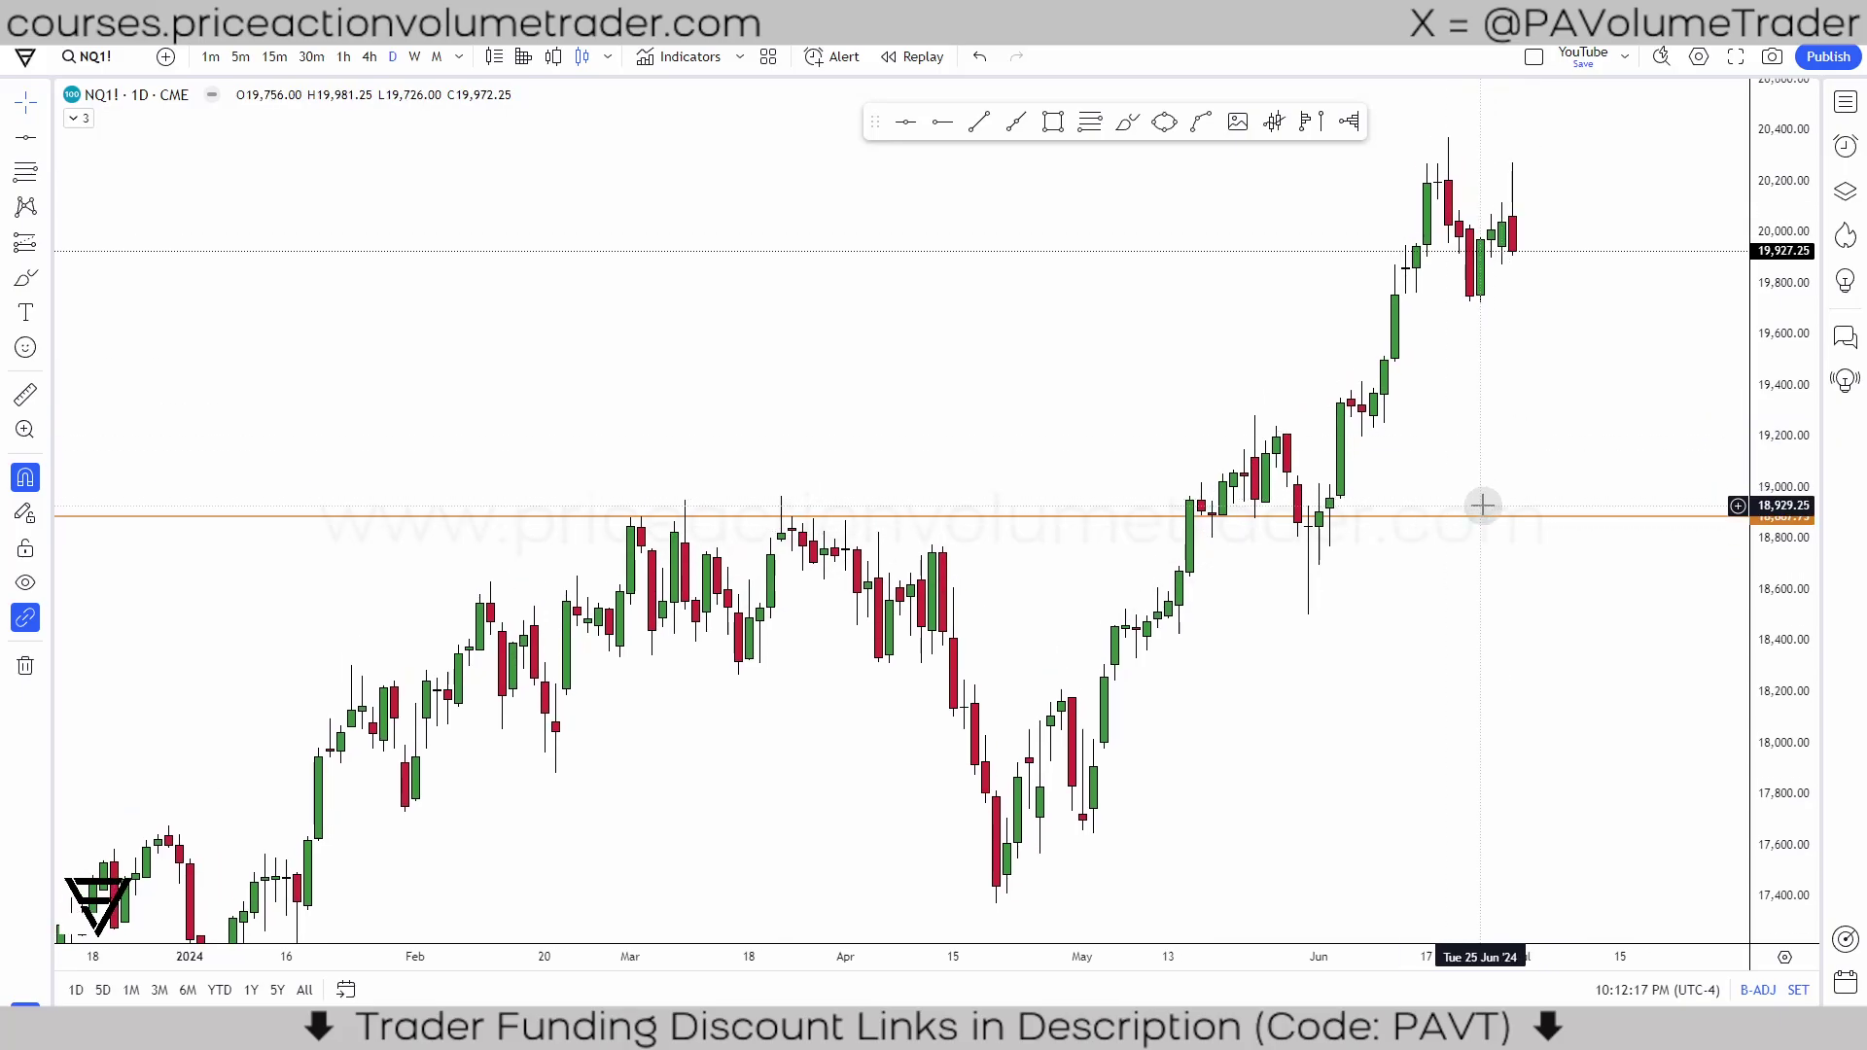
pyautogui.moveTo(930, 399); pyautogui.dragTo(950, 379)
pyautogui.click(369, 56)
pyautogui.scroll(-5, 937, 433)
pyautogui.scroll(-2, 930, 400)
pyautogui.moveTo(930, 399); pyautogui.dragTo(1721, 892)
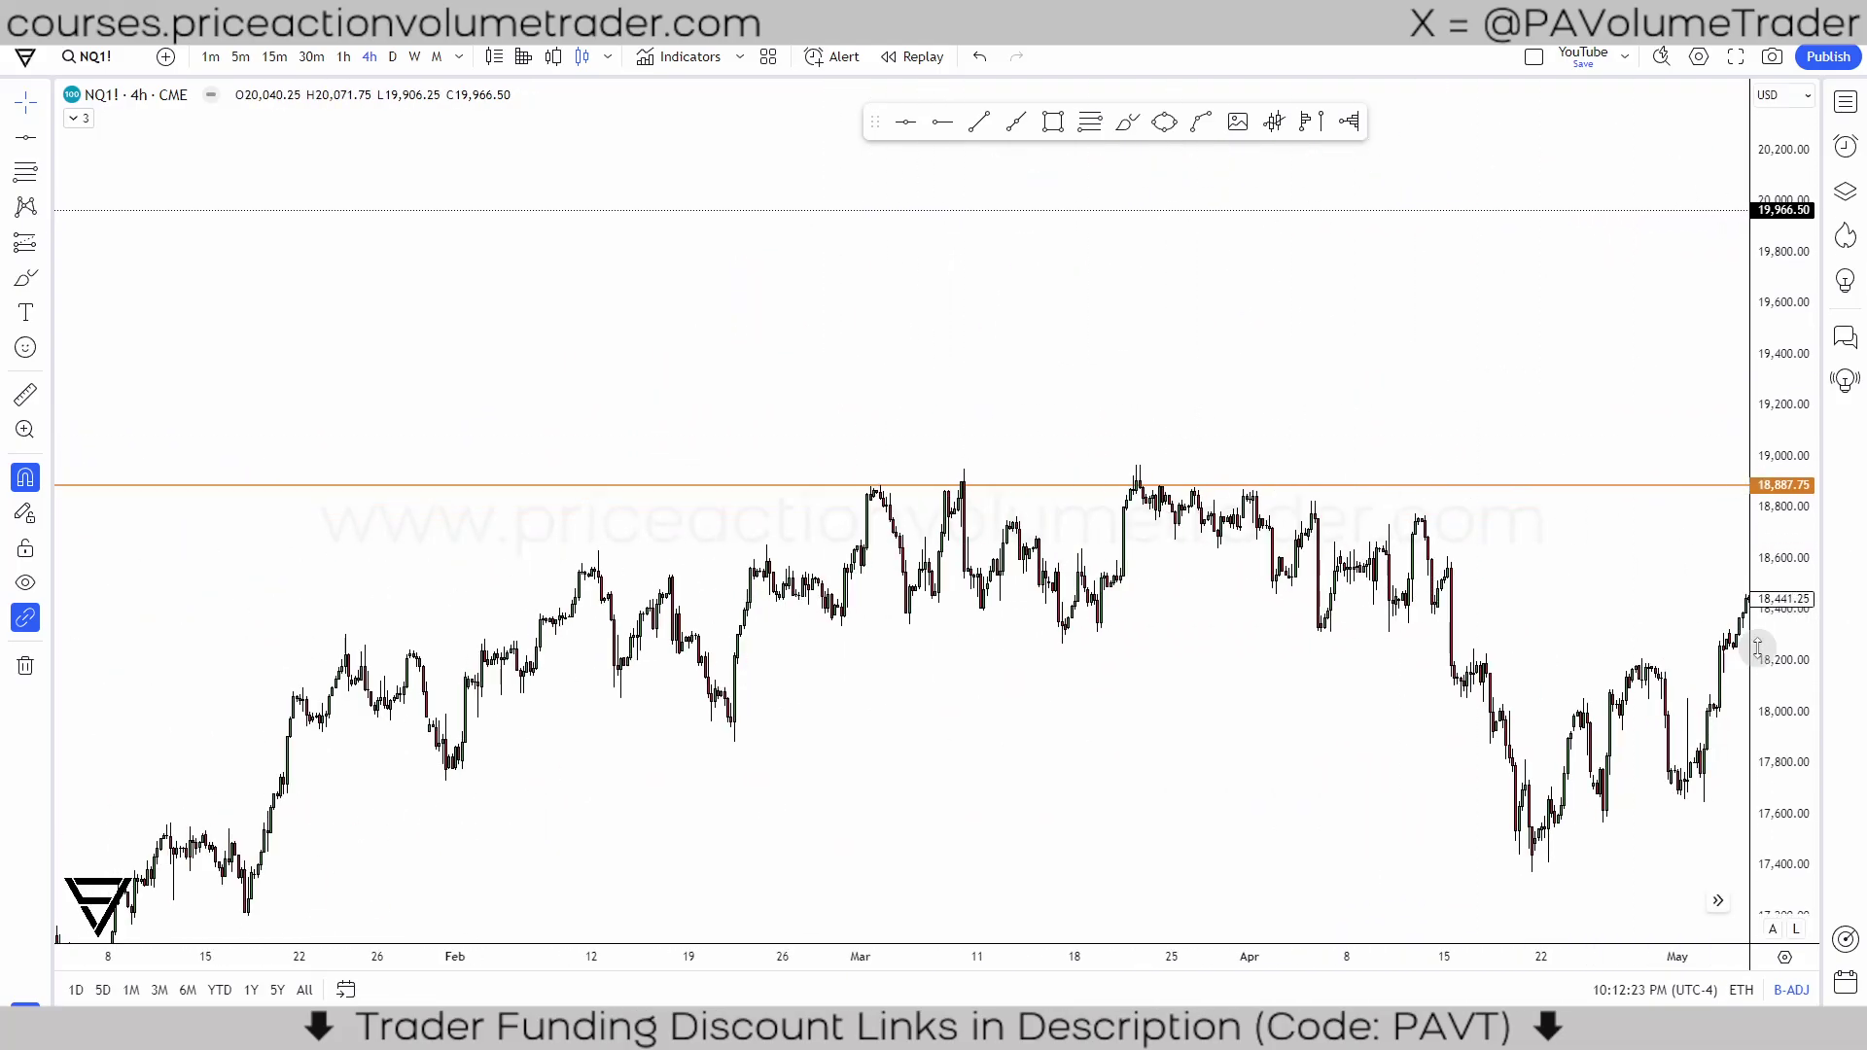
pyautogui.moveTo(1708, 450); pyautogui.dragTo(1225, 291)
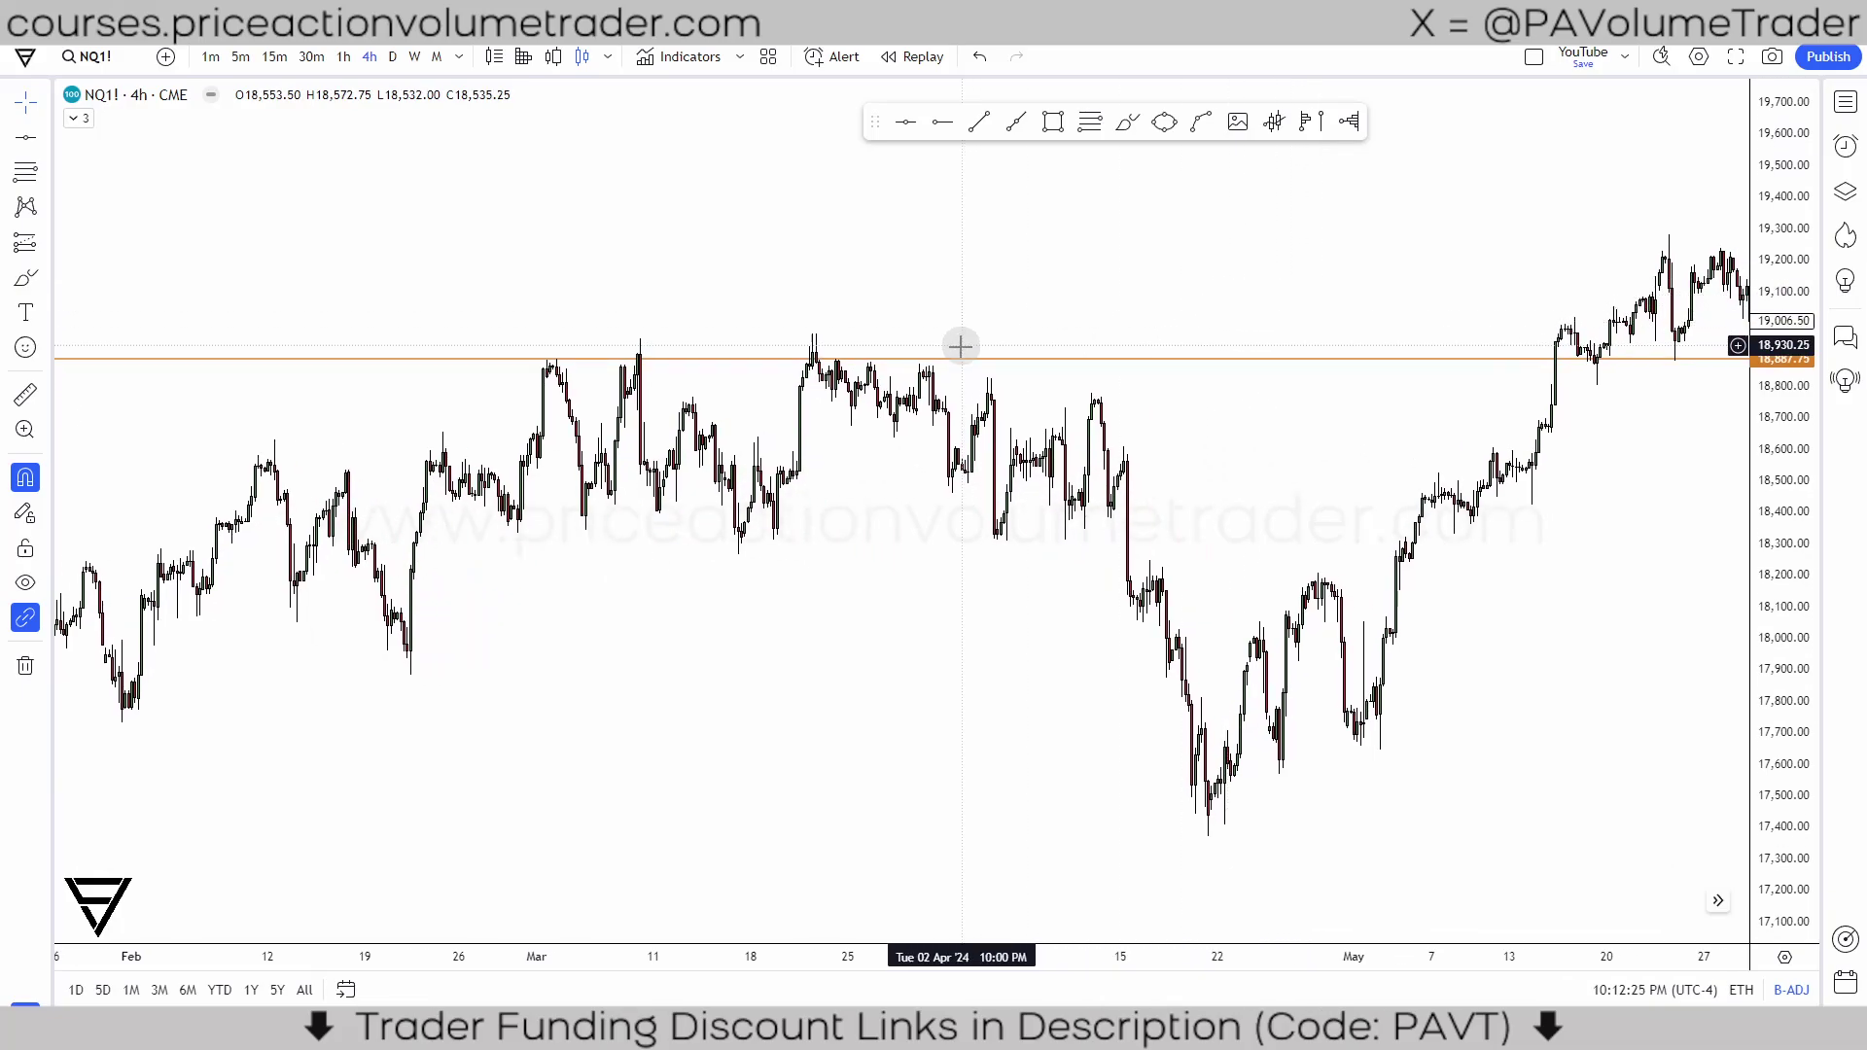
# Step: Apply the H/M Level drawing template to the horizontal line at 18,887.75
pyautogui.click(902, 359)
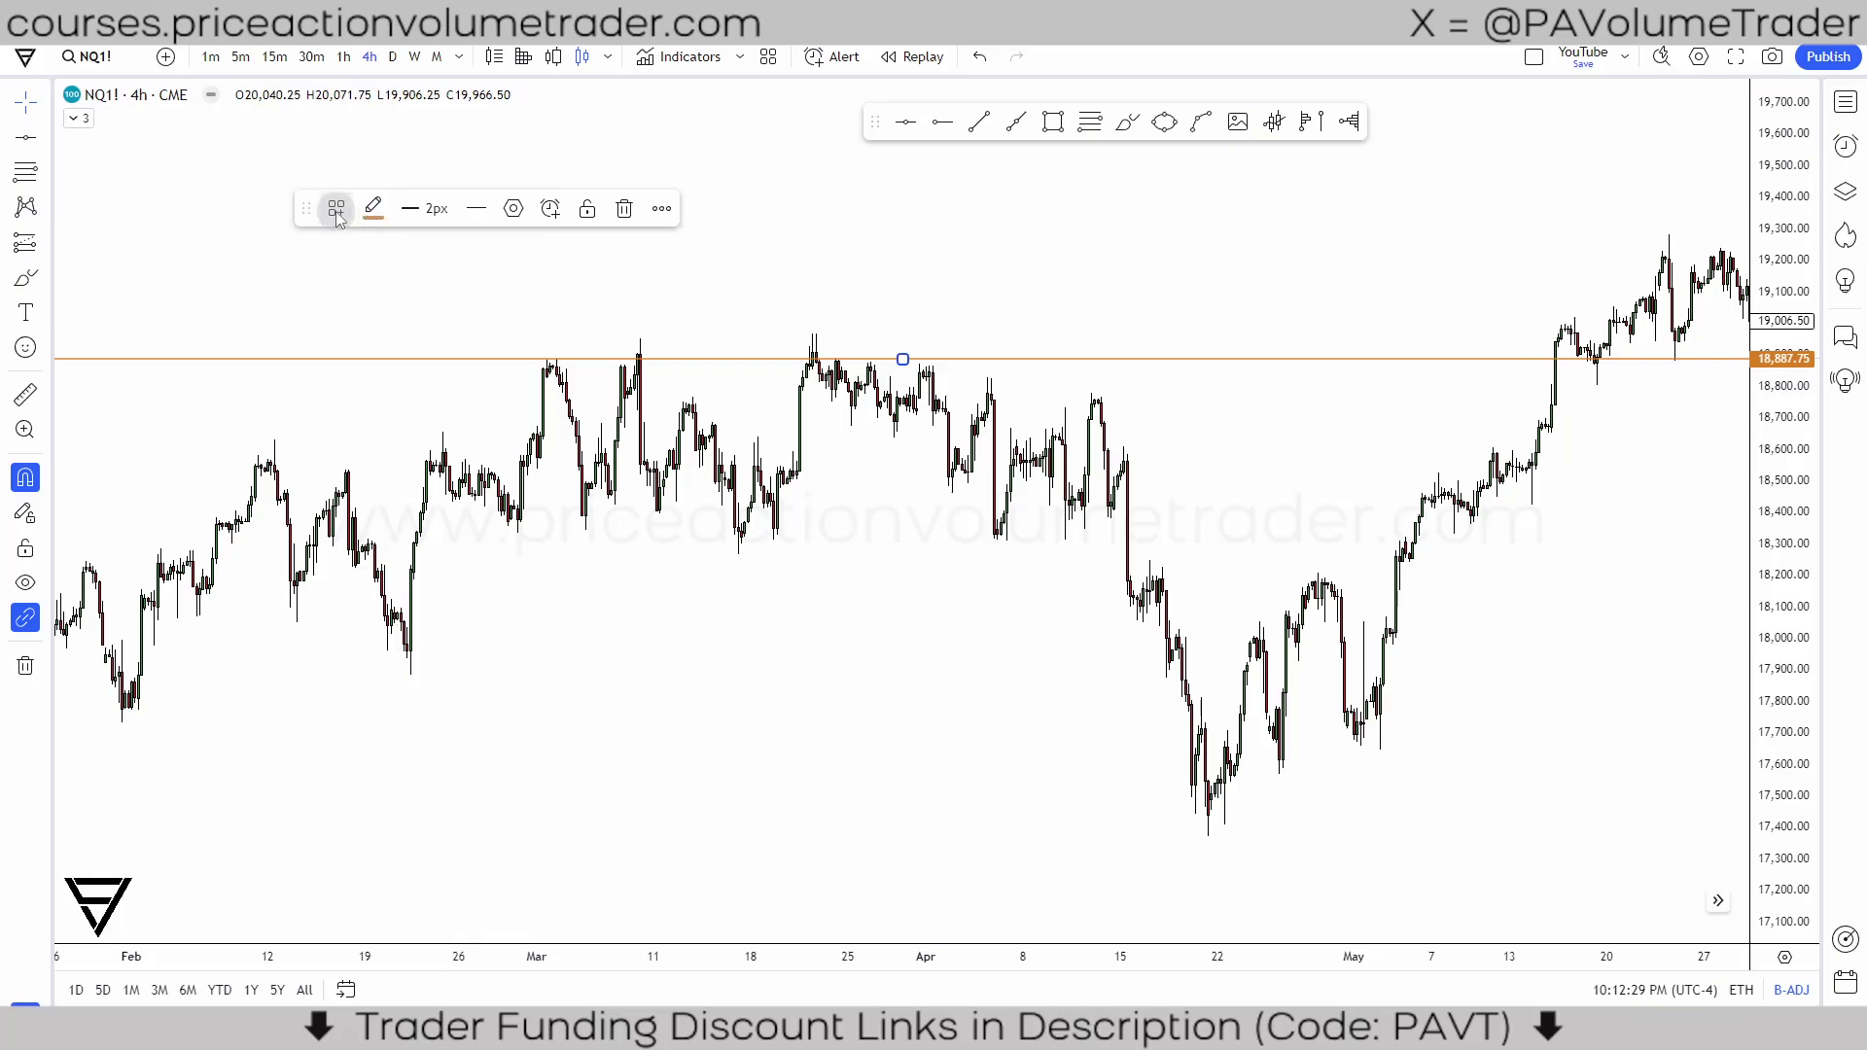
pyautogui.click(756, 349)
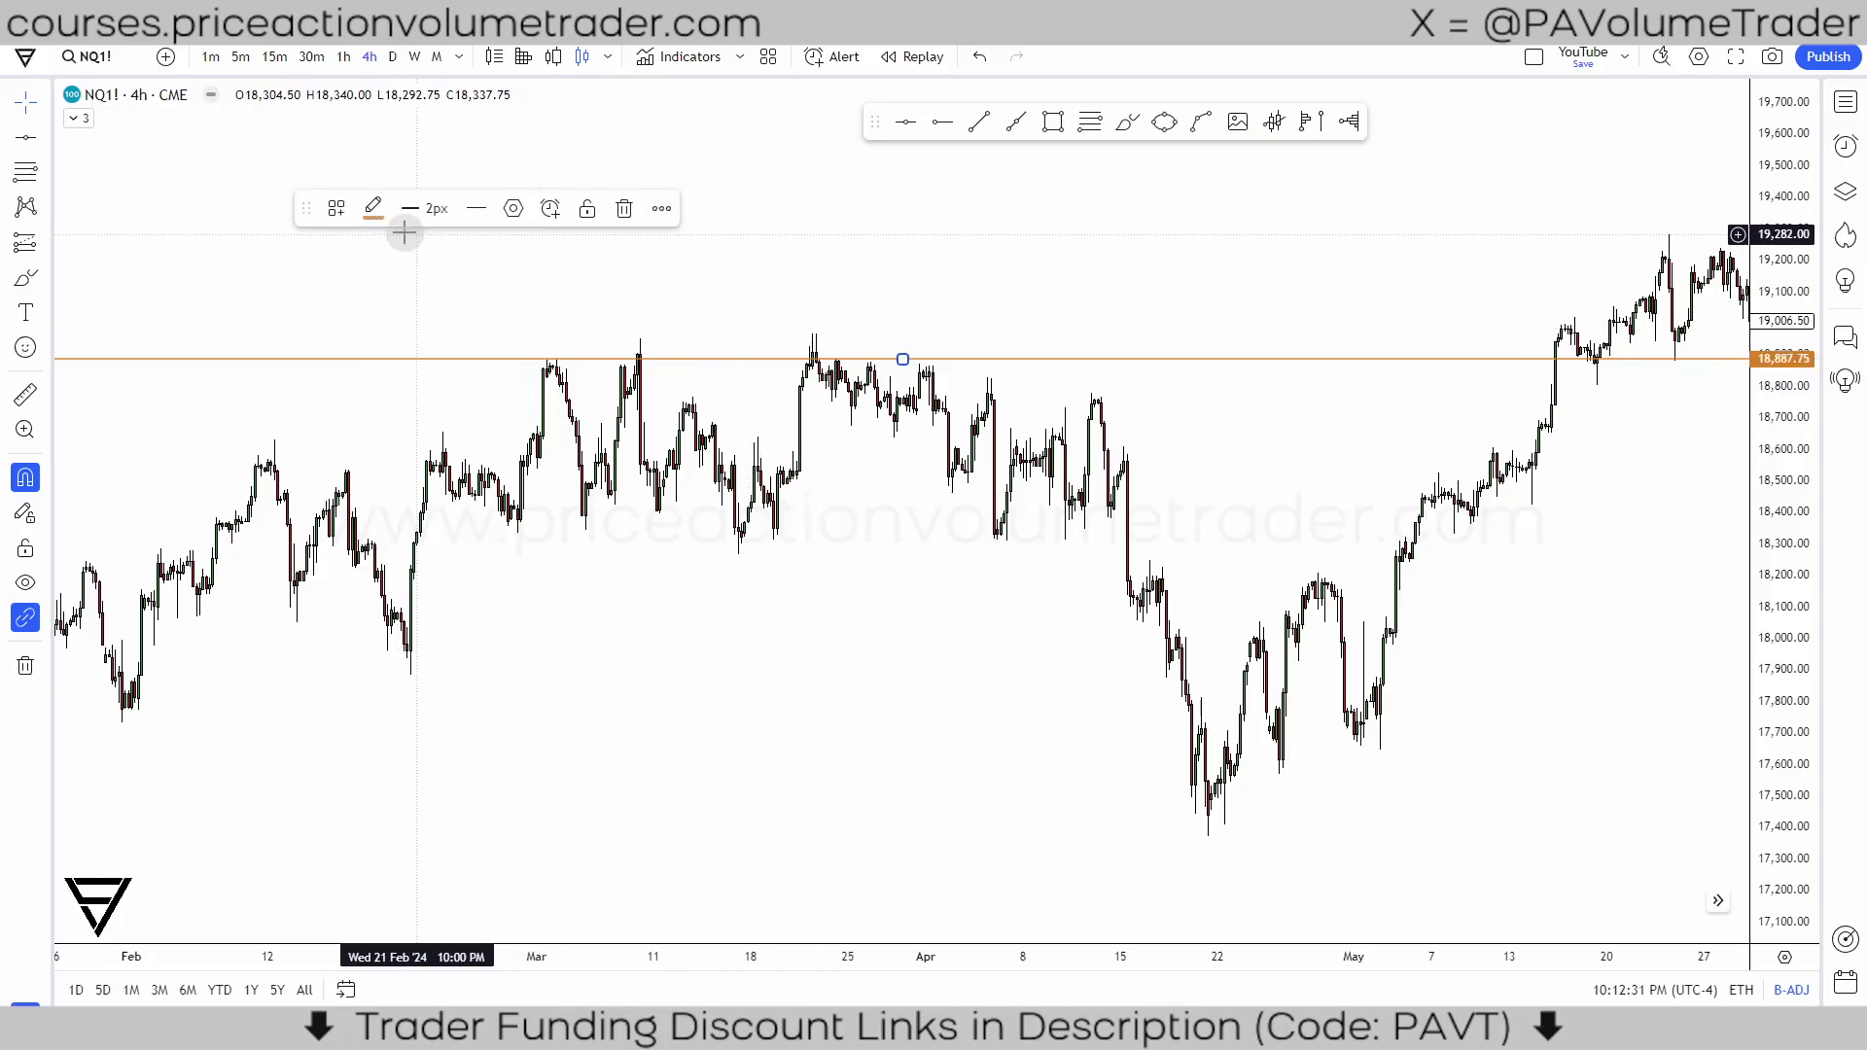
pyautogui.click(337, 210)
pyautogui.click(360, 360)
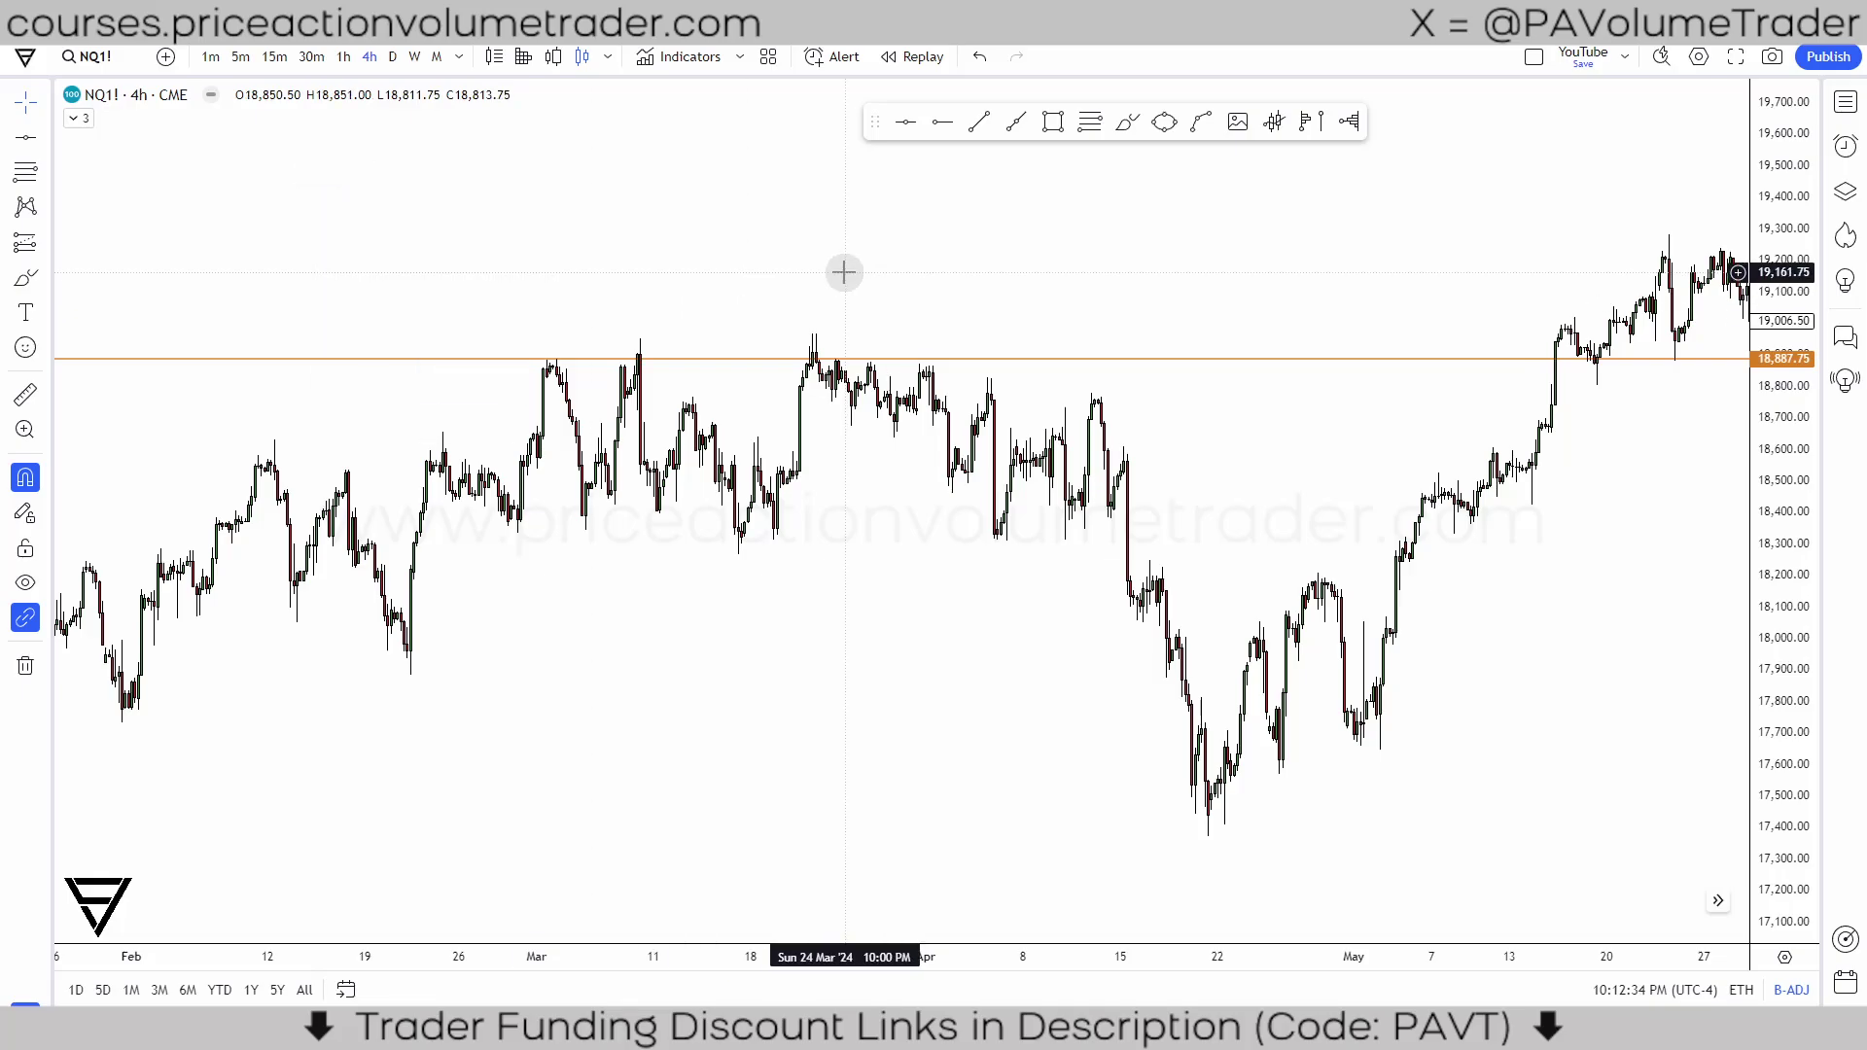
pyautogui.rightClick(768, 362)
pyautogui.click(884, 425)
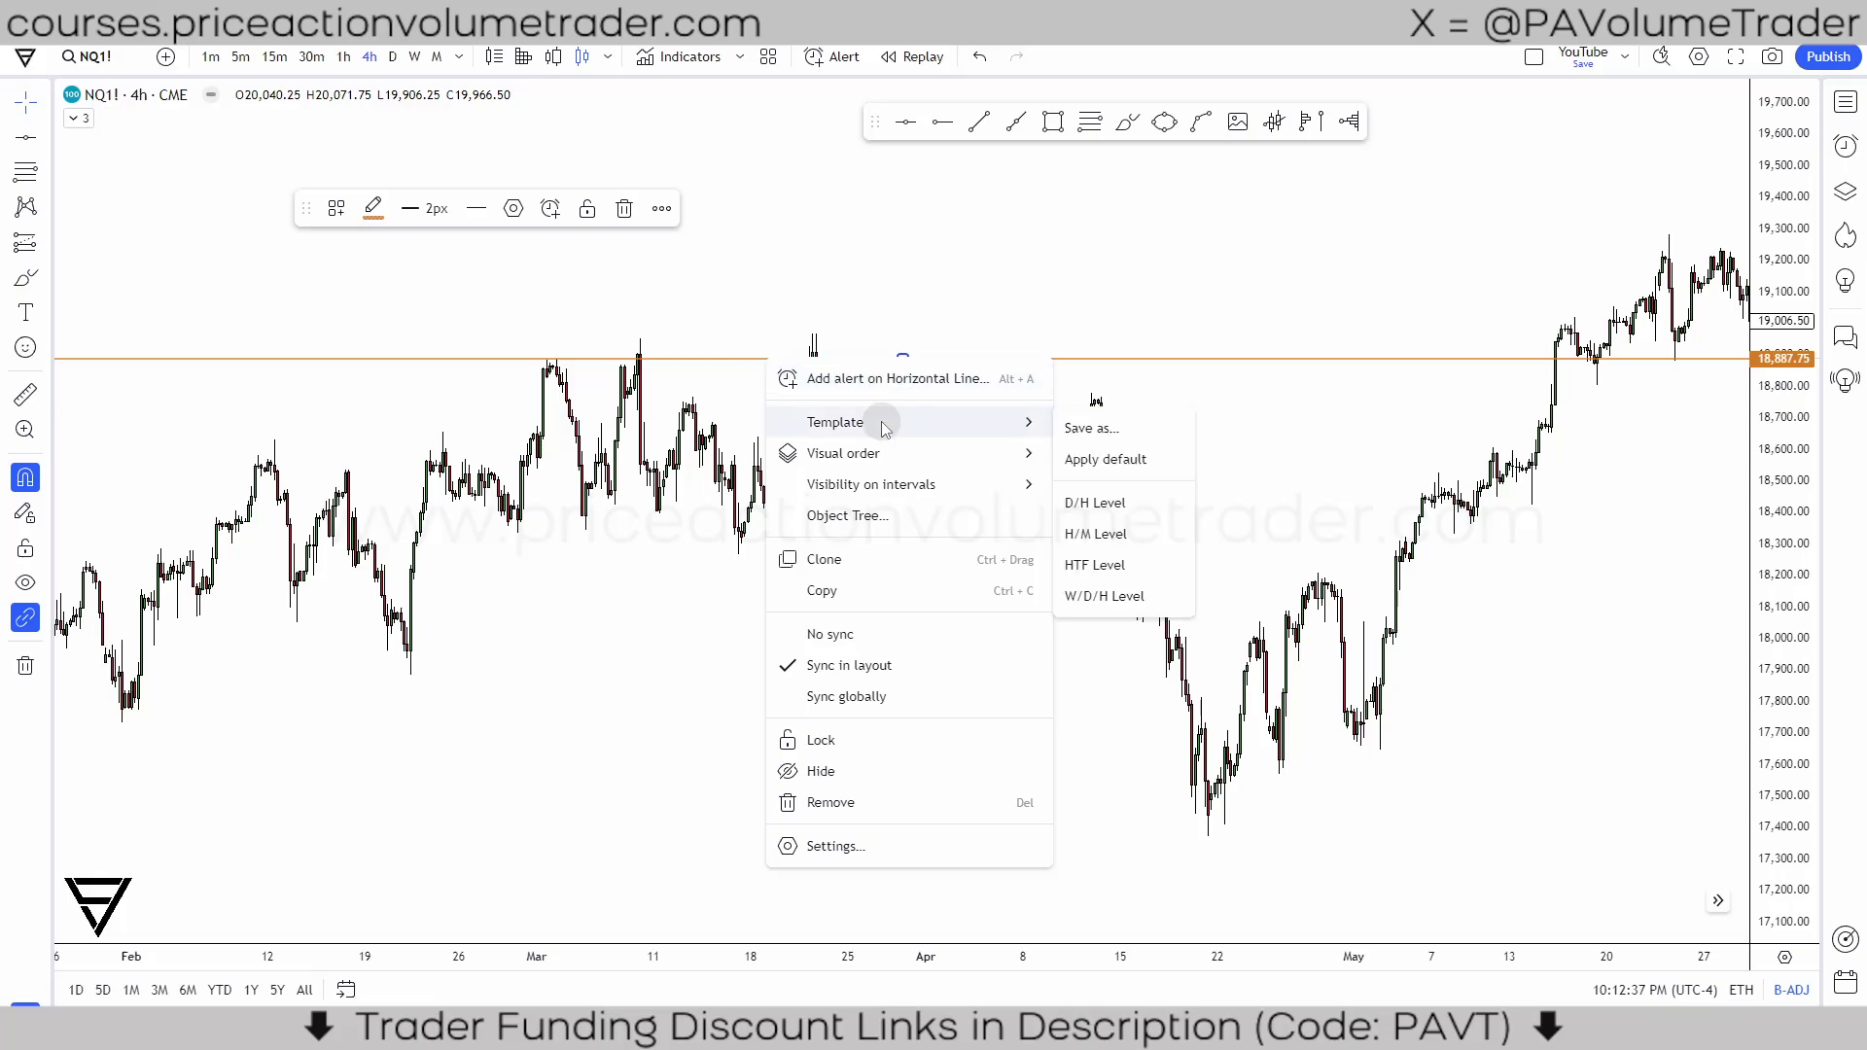
pyautogui.click(1103, 534)
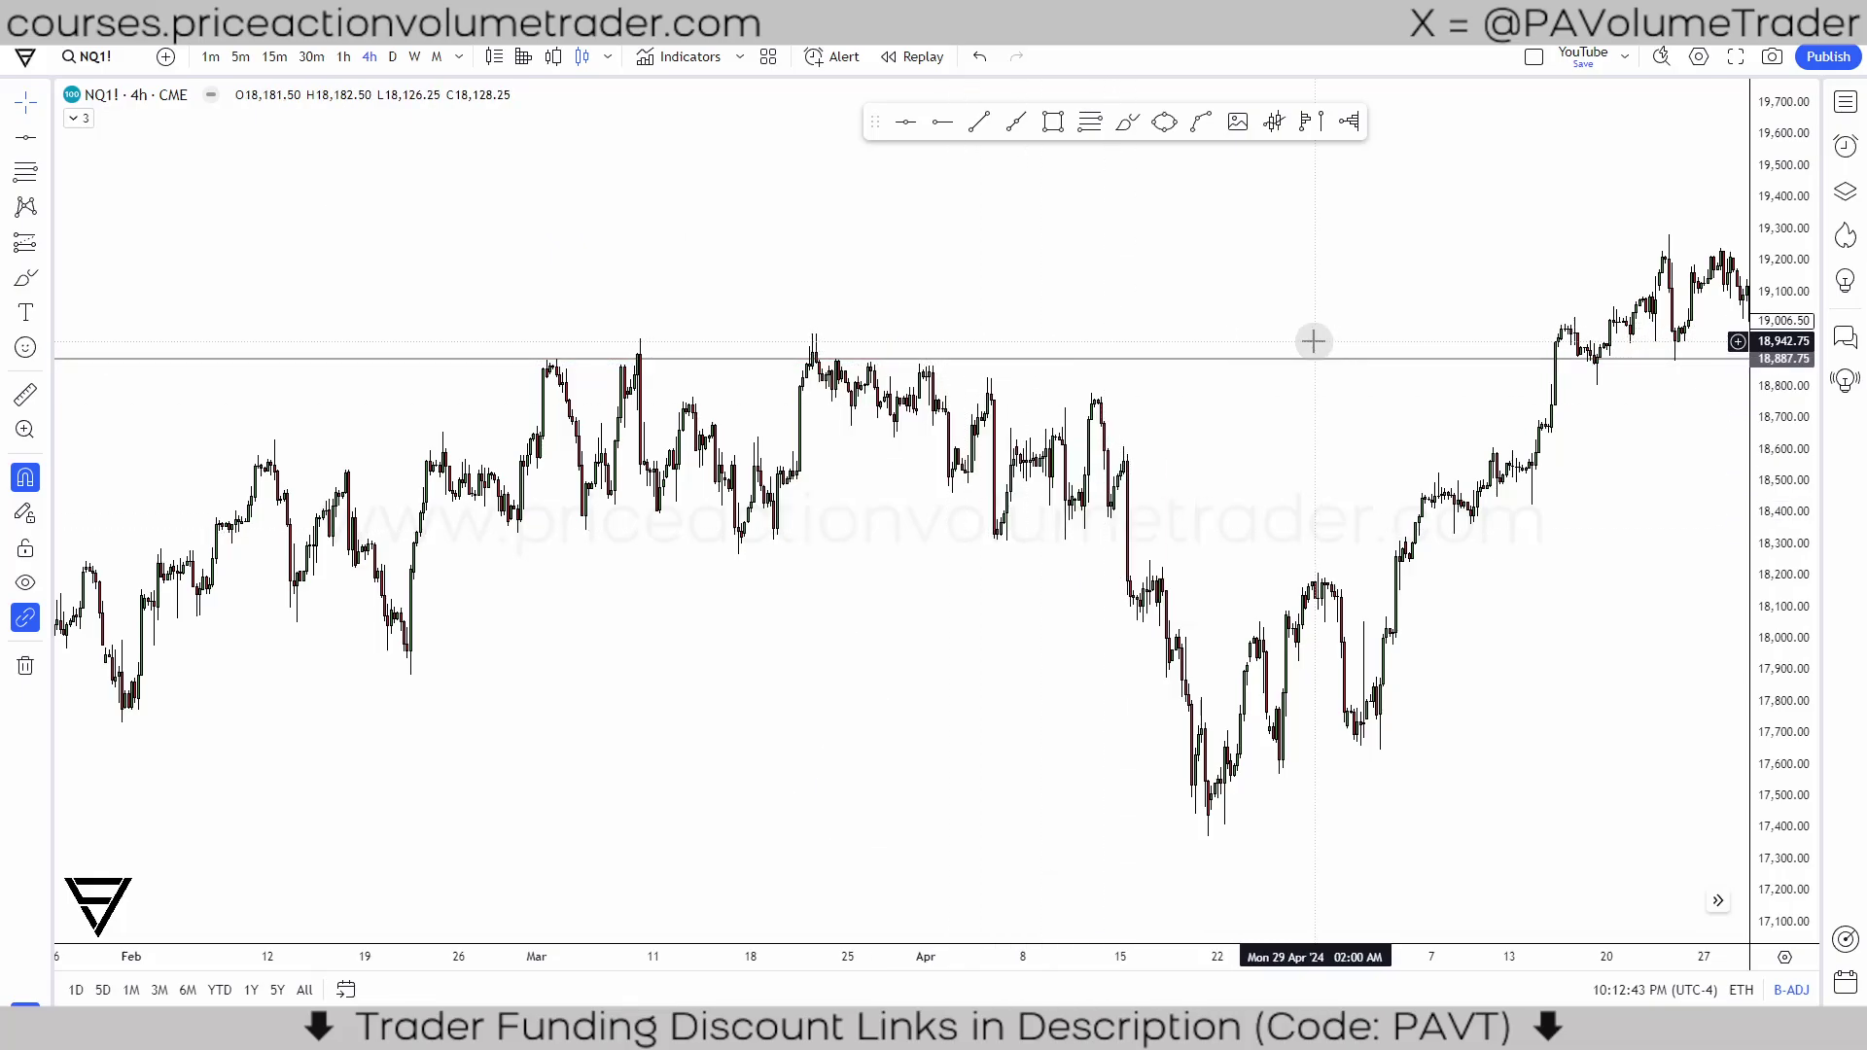
# Step: Draw a rectangle zone from about 18,606 down to 18,364, spanning 9 May to 11 June 2024
pyautogui.moveTo(1233, 285); pyautogui.dragTo(1048, 143)
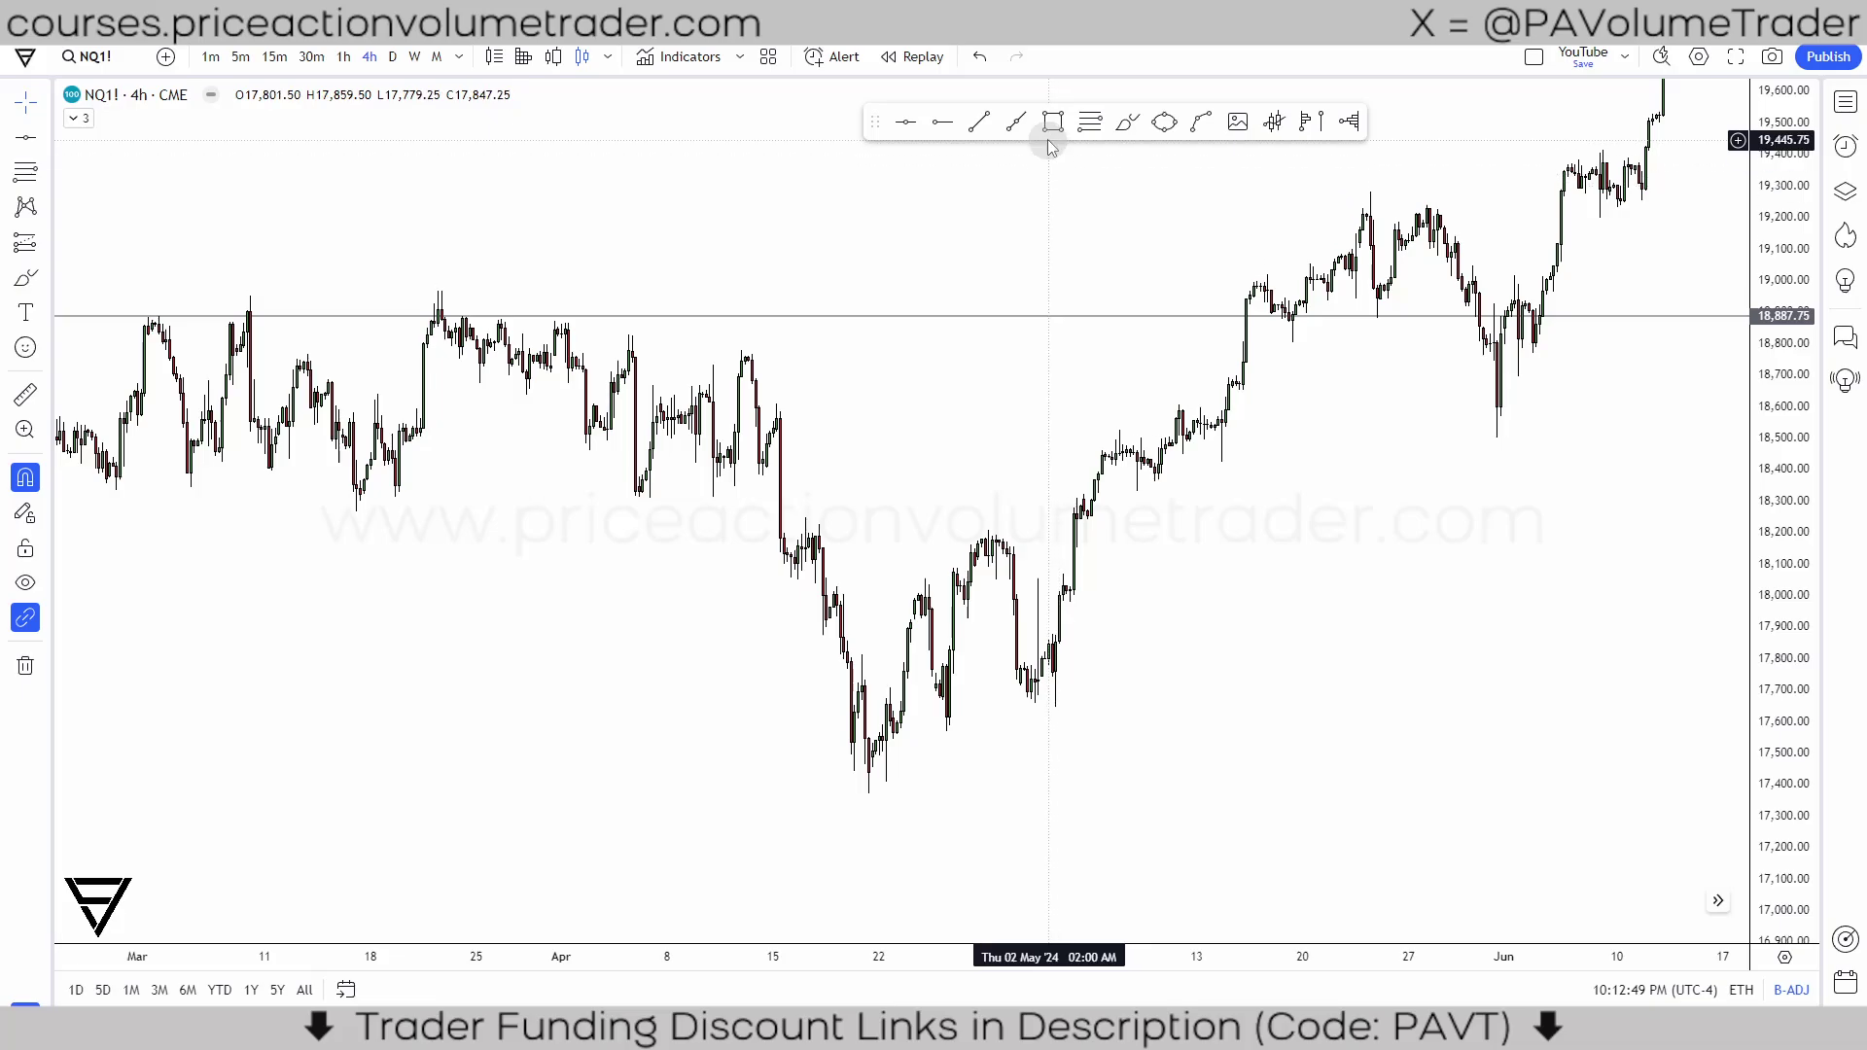
pyautogui.click(1054, 123)
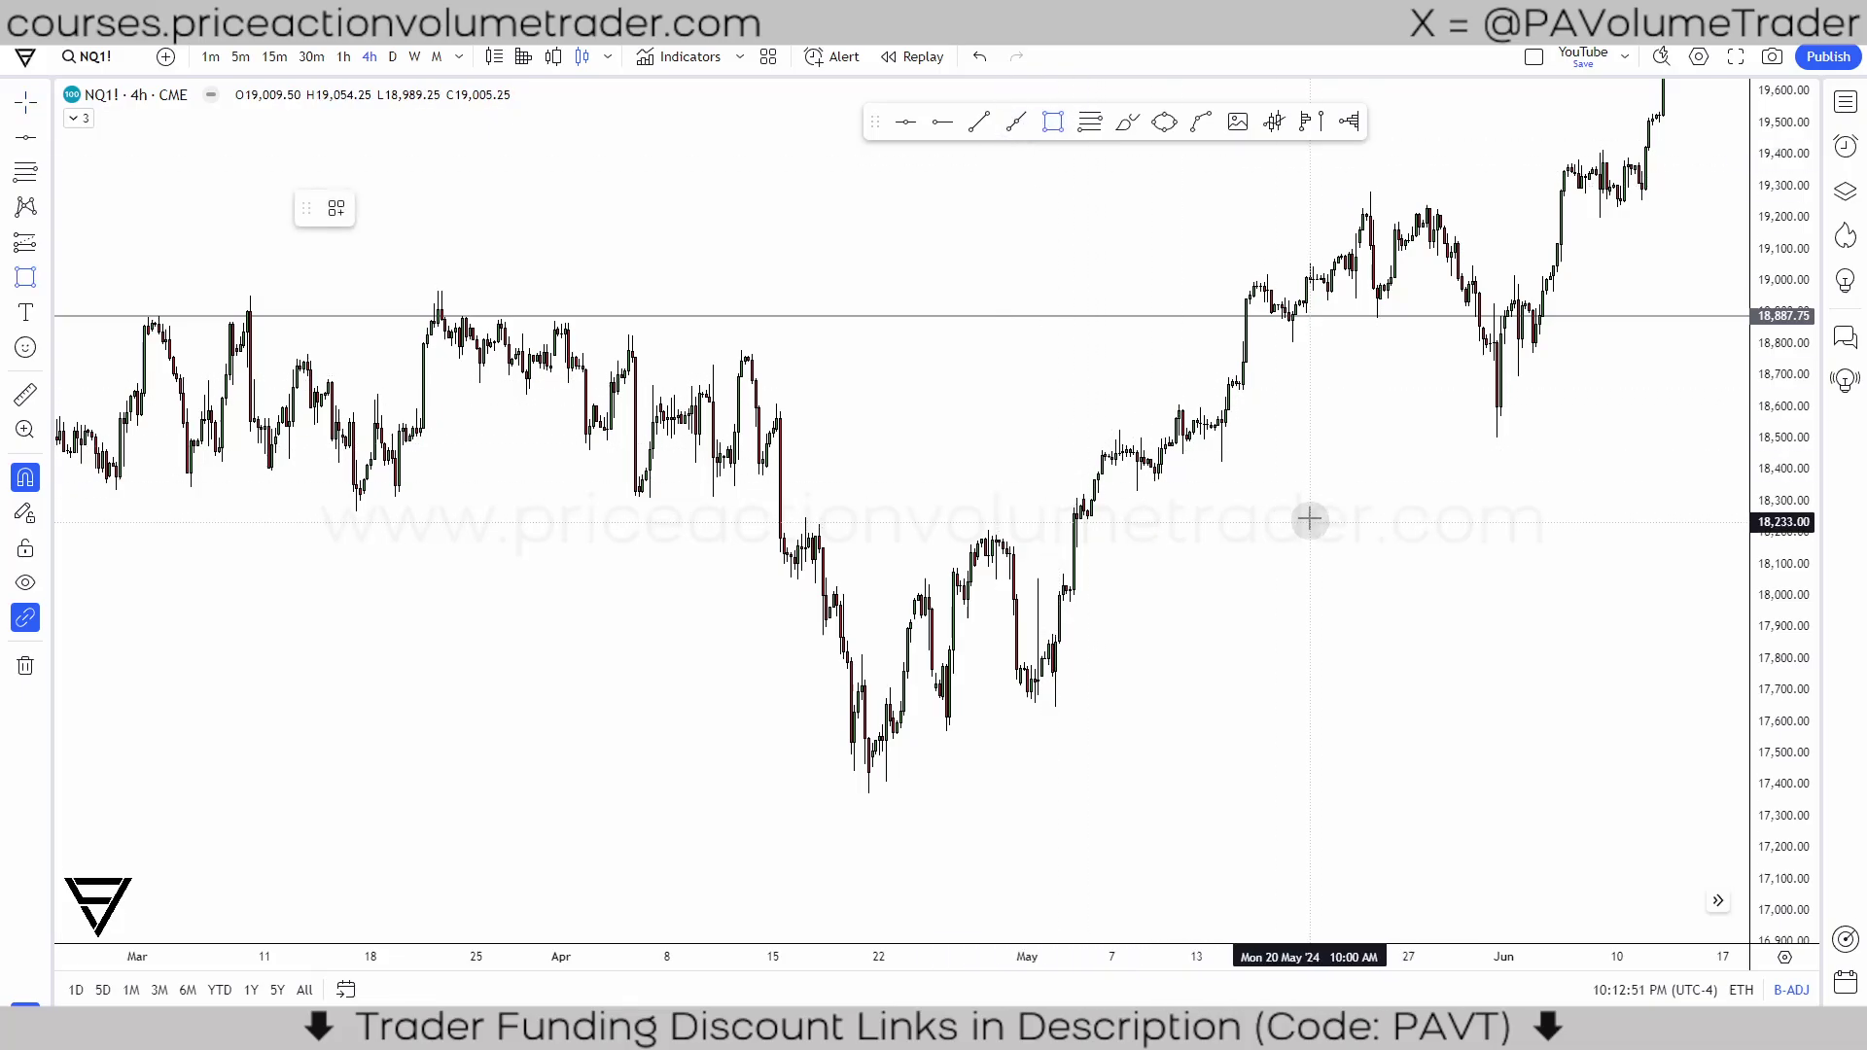
pyautogui.moveTo(1155, 499); pyautogui.dragTo(1634, 402)
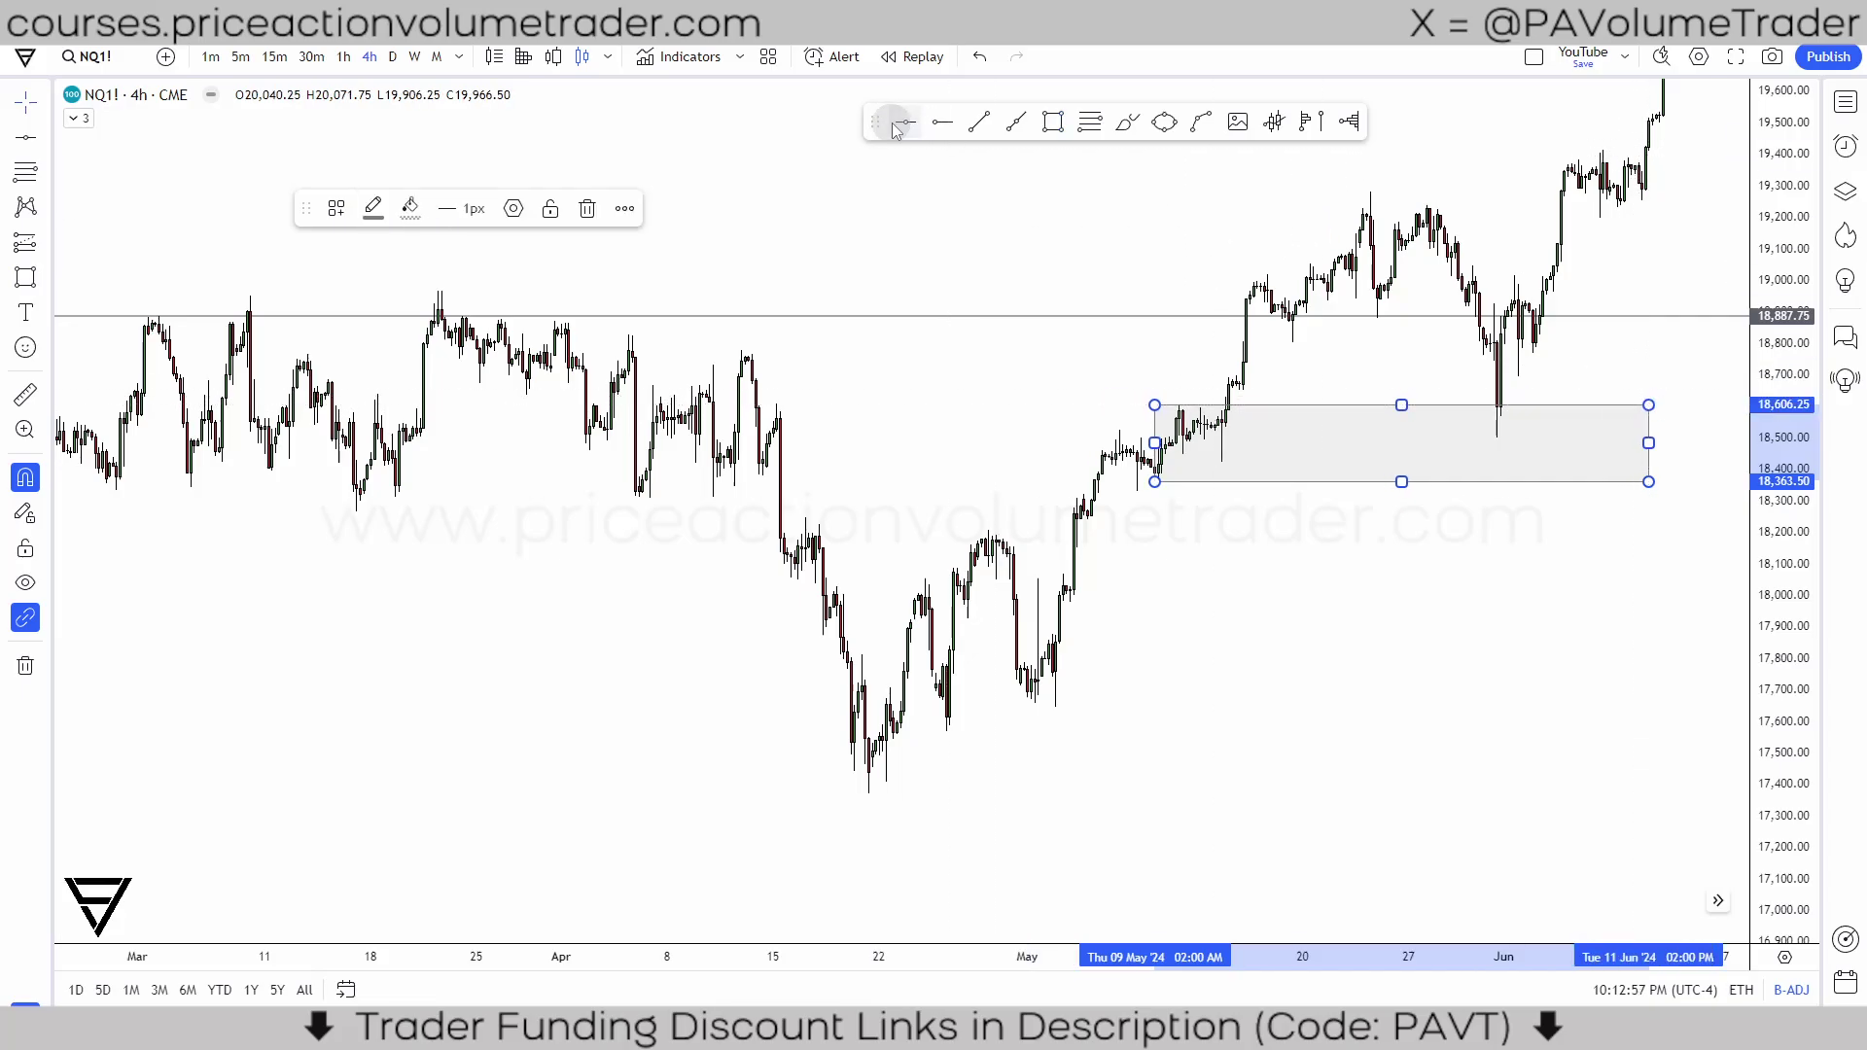
# Step: Apply the OB Hourly (4H) drawing template to the rectangle zone between 9 May and 11 June 2024
pyautogui.click(333, 210)
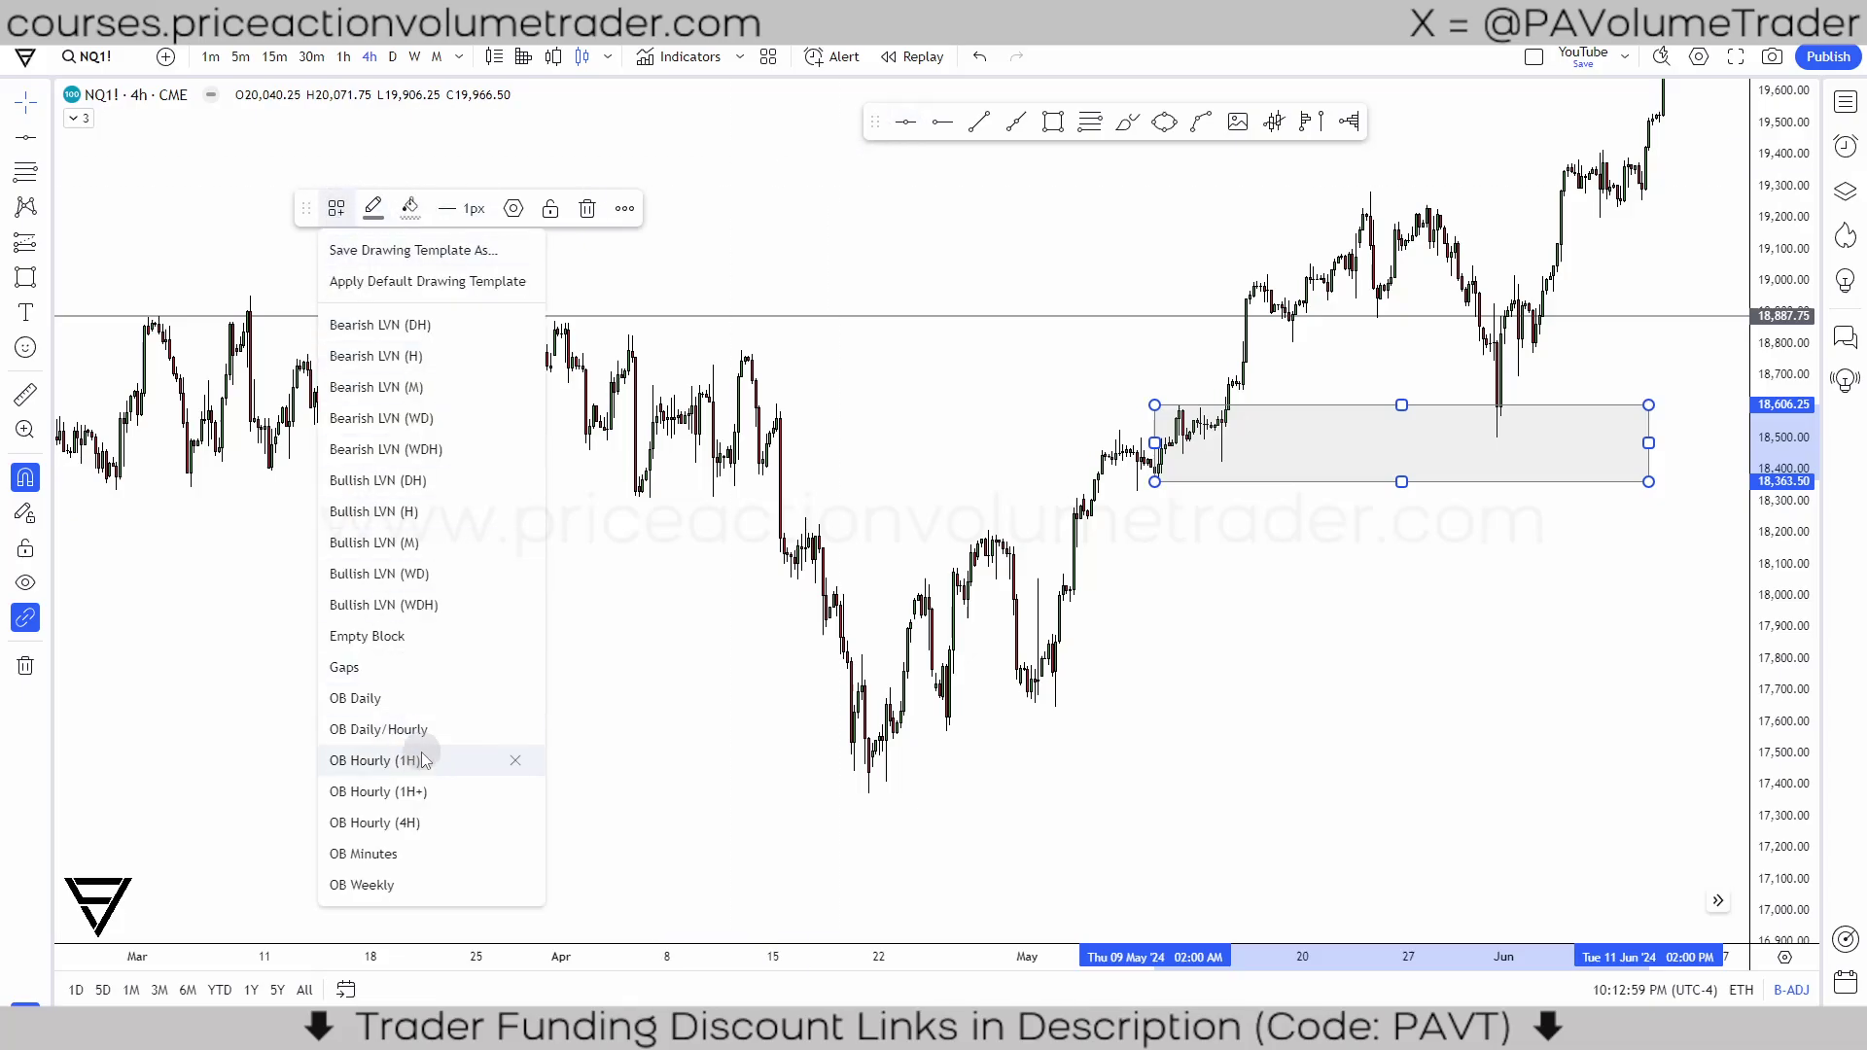
pyautogui.click(409, 823)
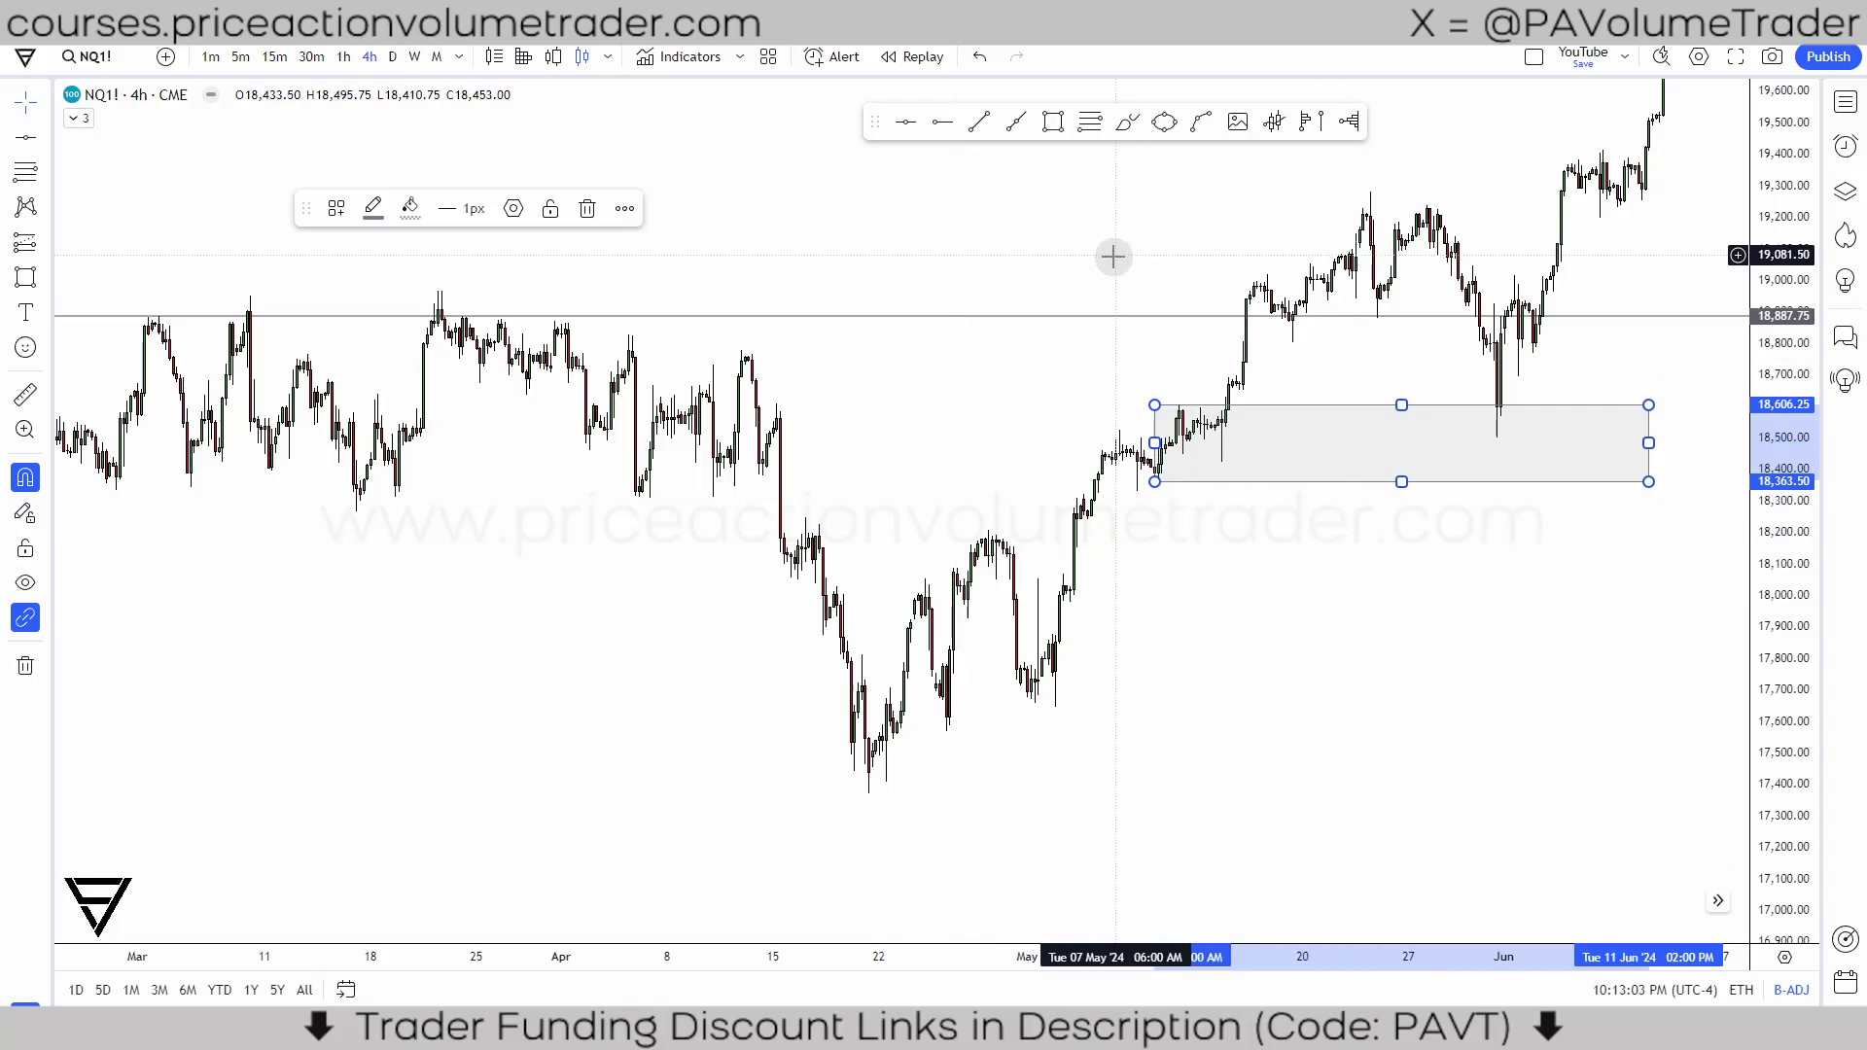
pyautogui.click(1271, 381)
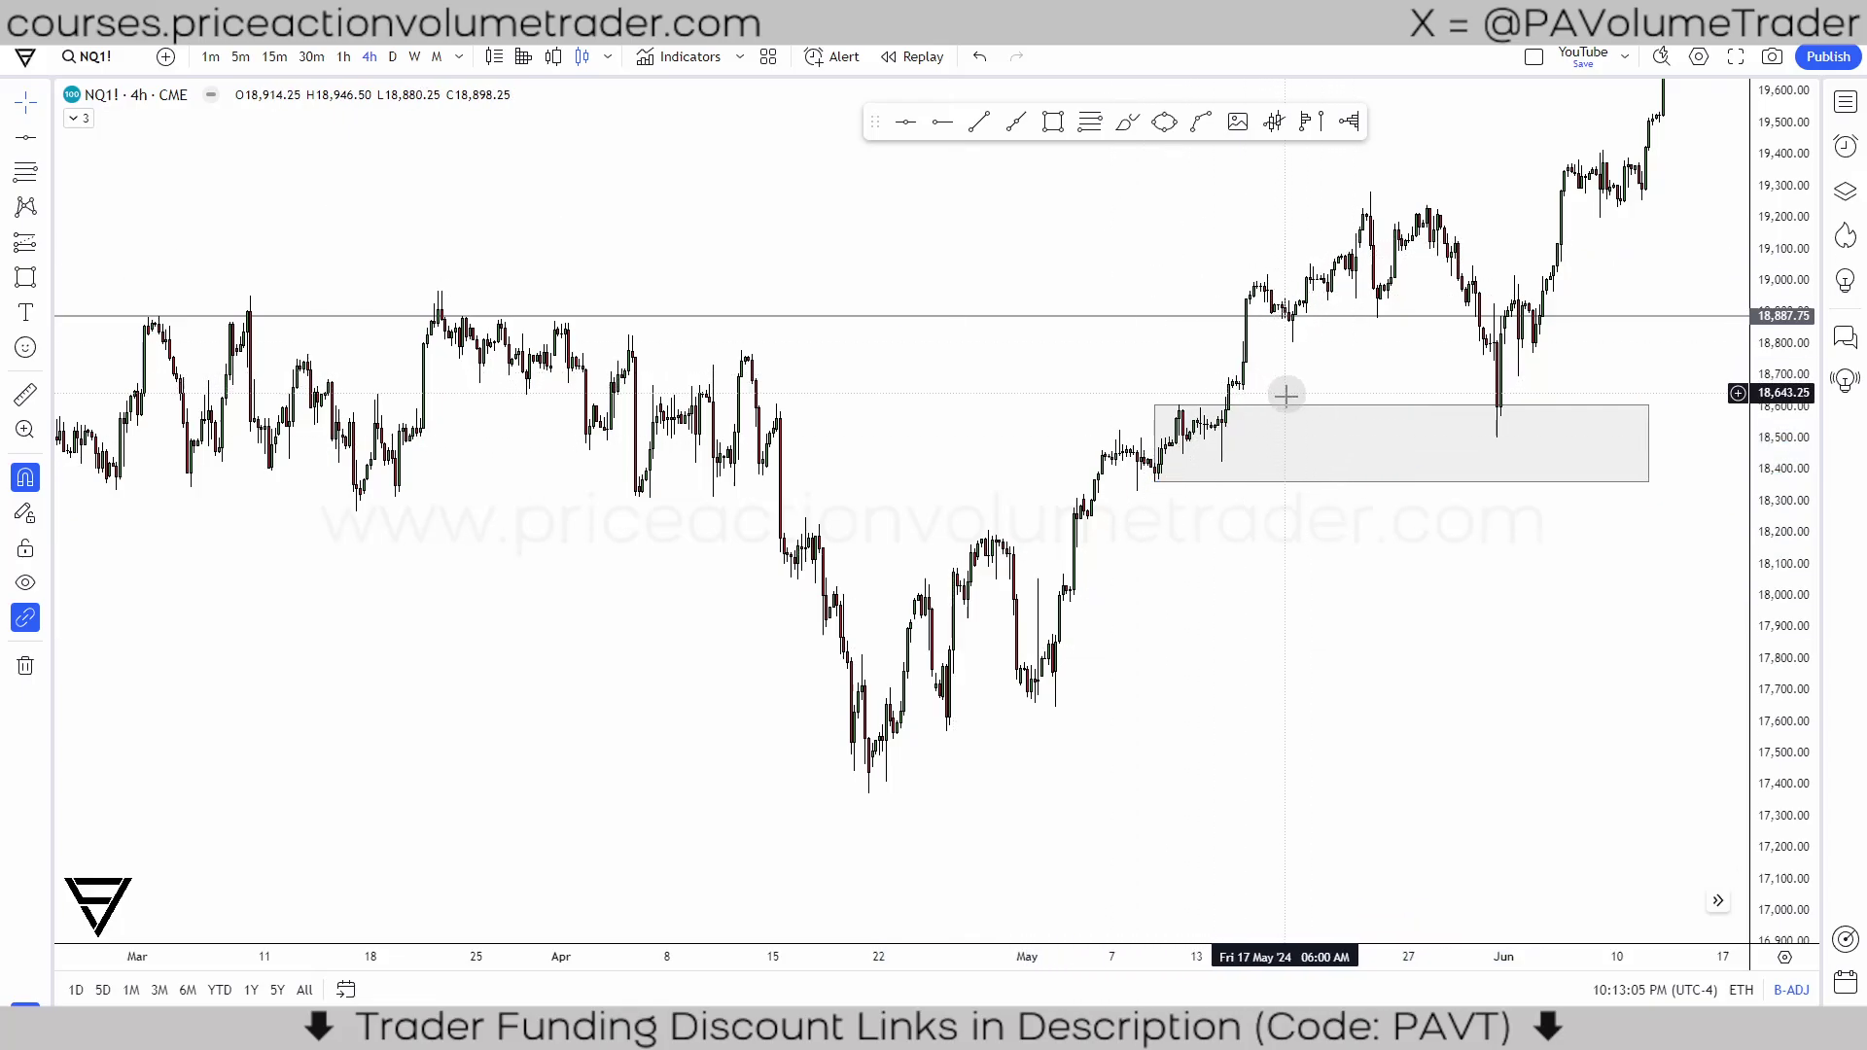
pyautogui.click(1286, 408)
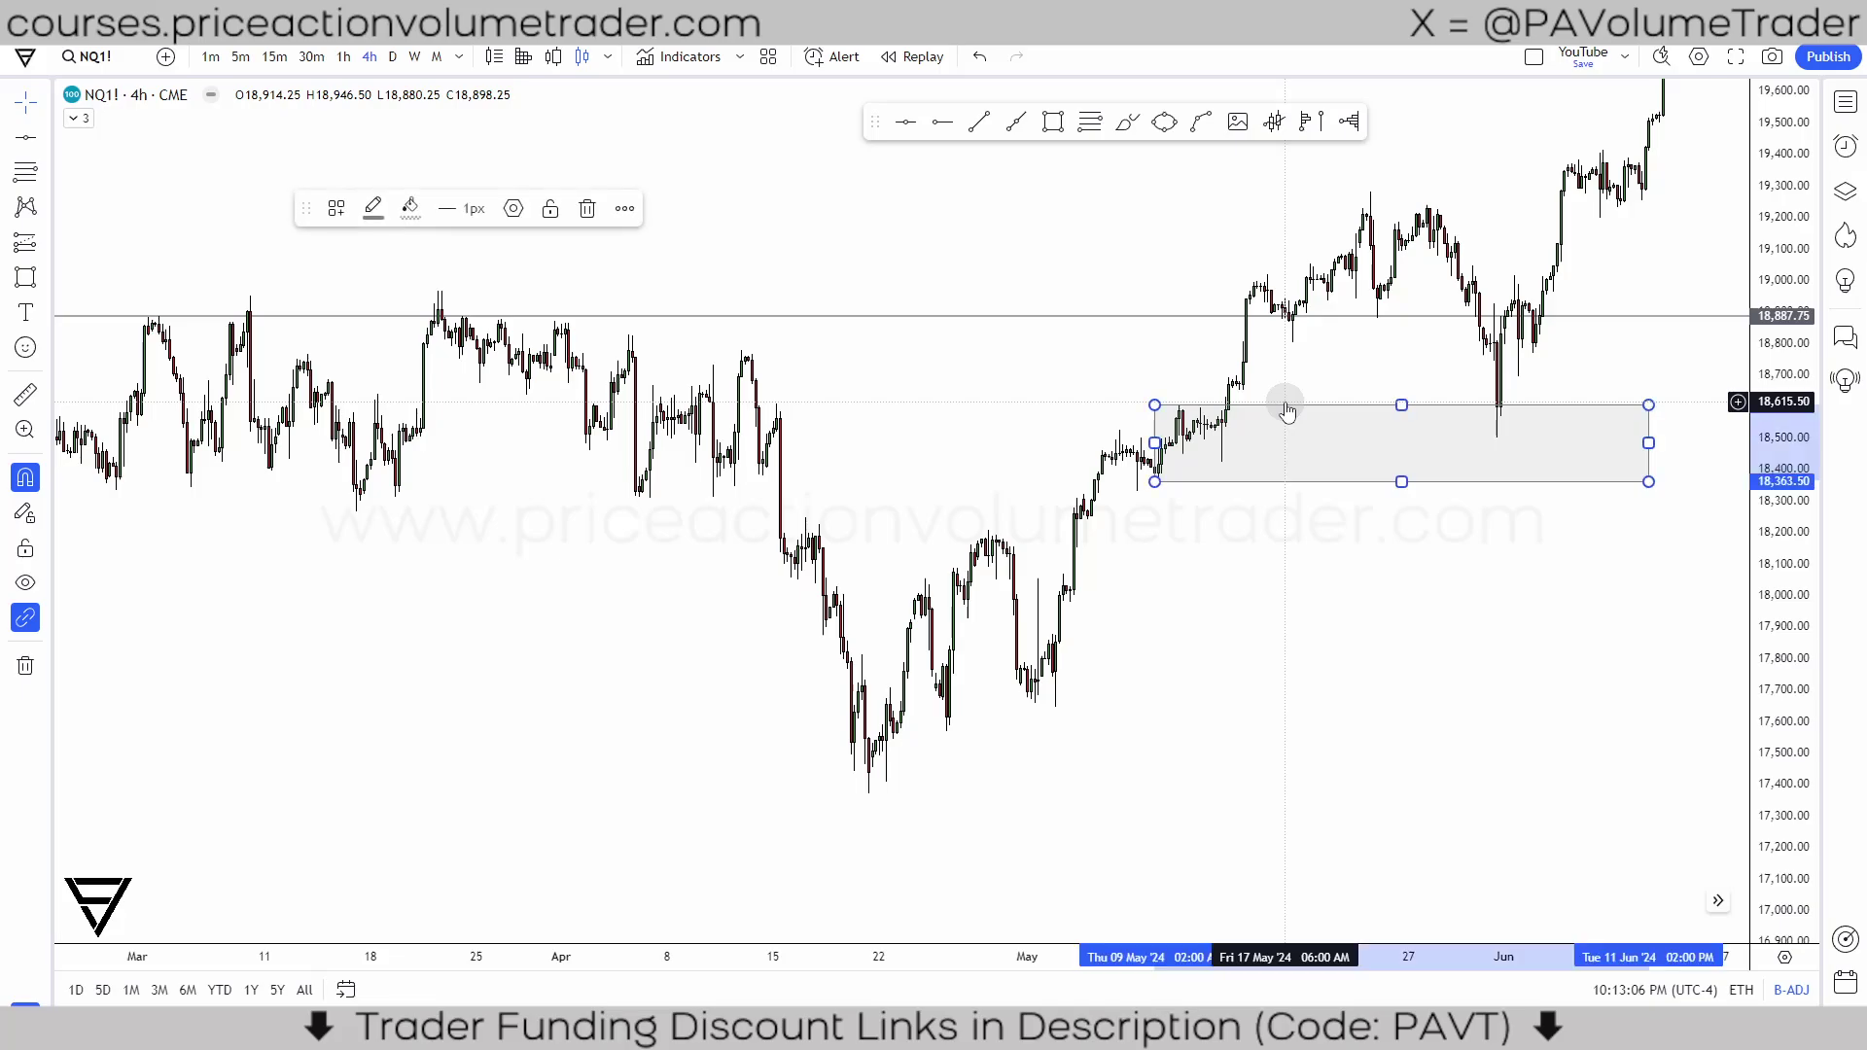
pyautogui.click(337, 208)
pyautogui.click(413, 823)
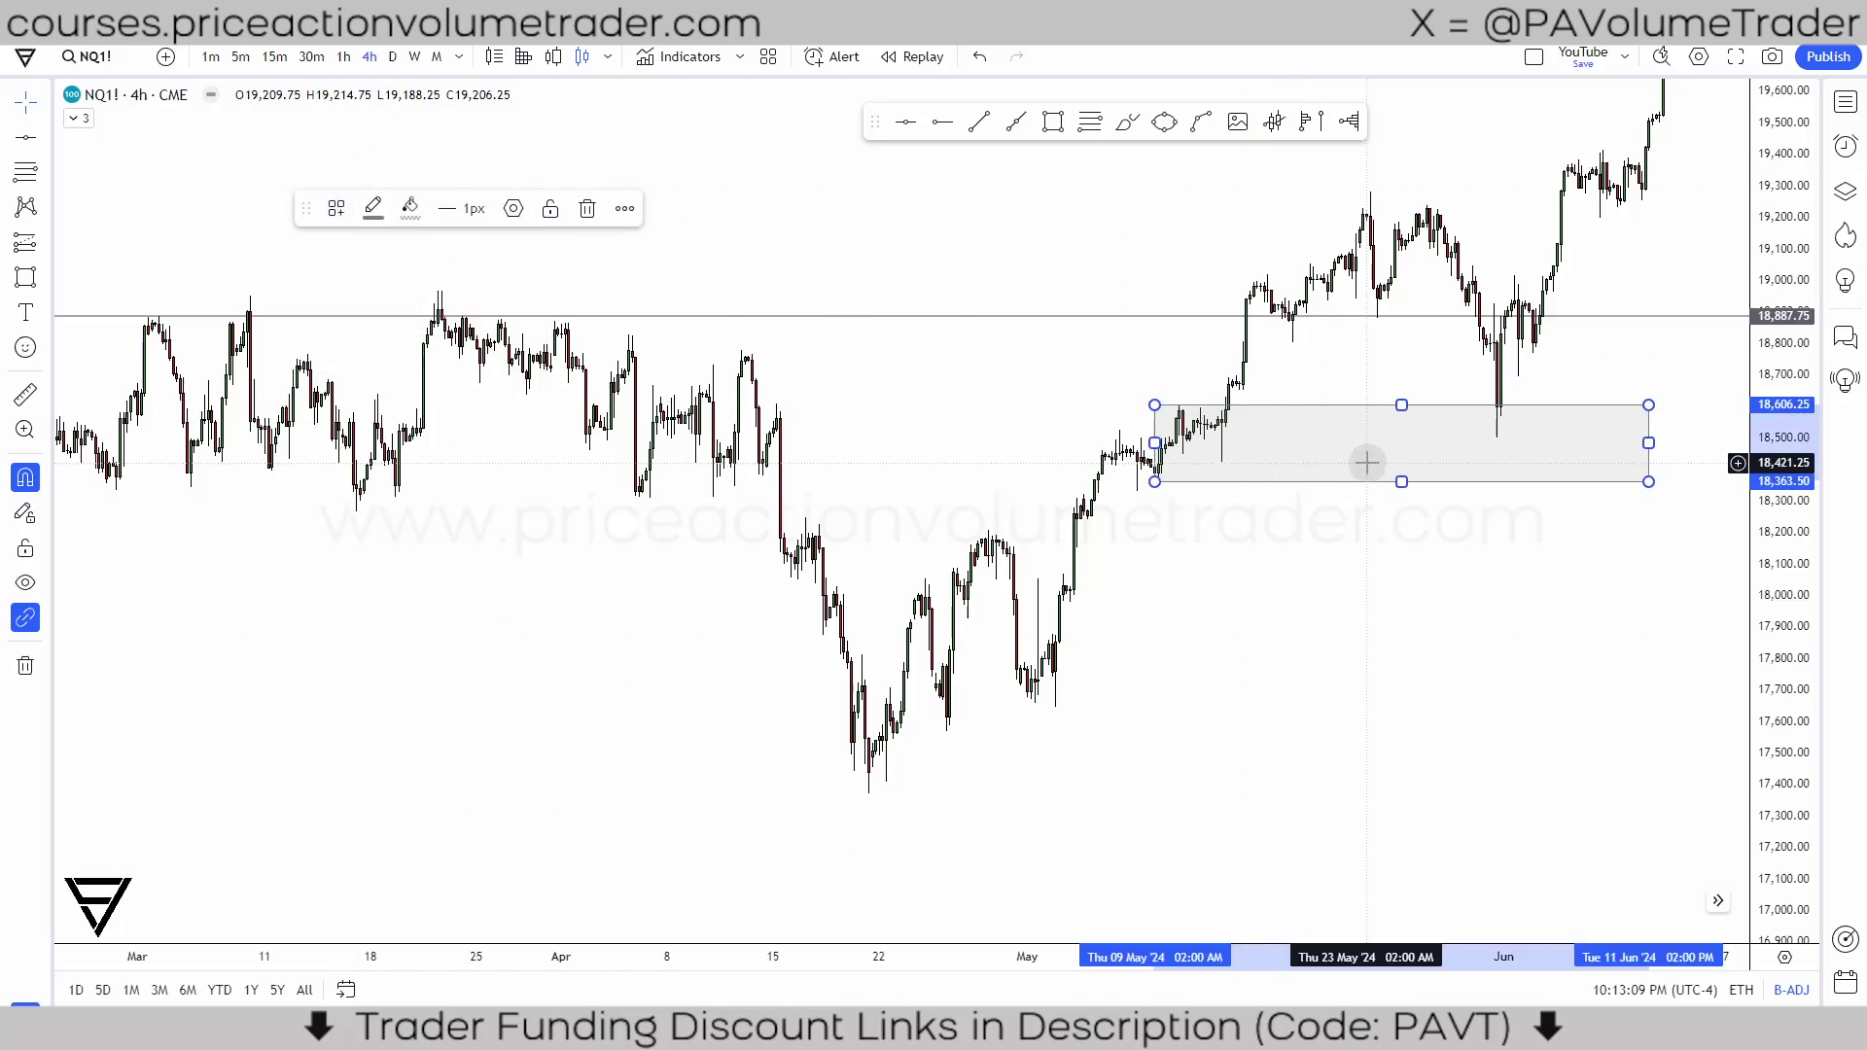
# Step: Check whether the rectangle zone and horizontal line are displayed on the daily, 4-hour and 1-hour timeframes, then return to the 4-hour chart
pyautogui.moveTo(1473, 586); pyautogui.dragTo(1354, 654)
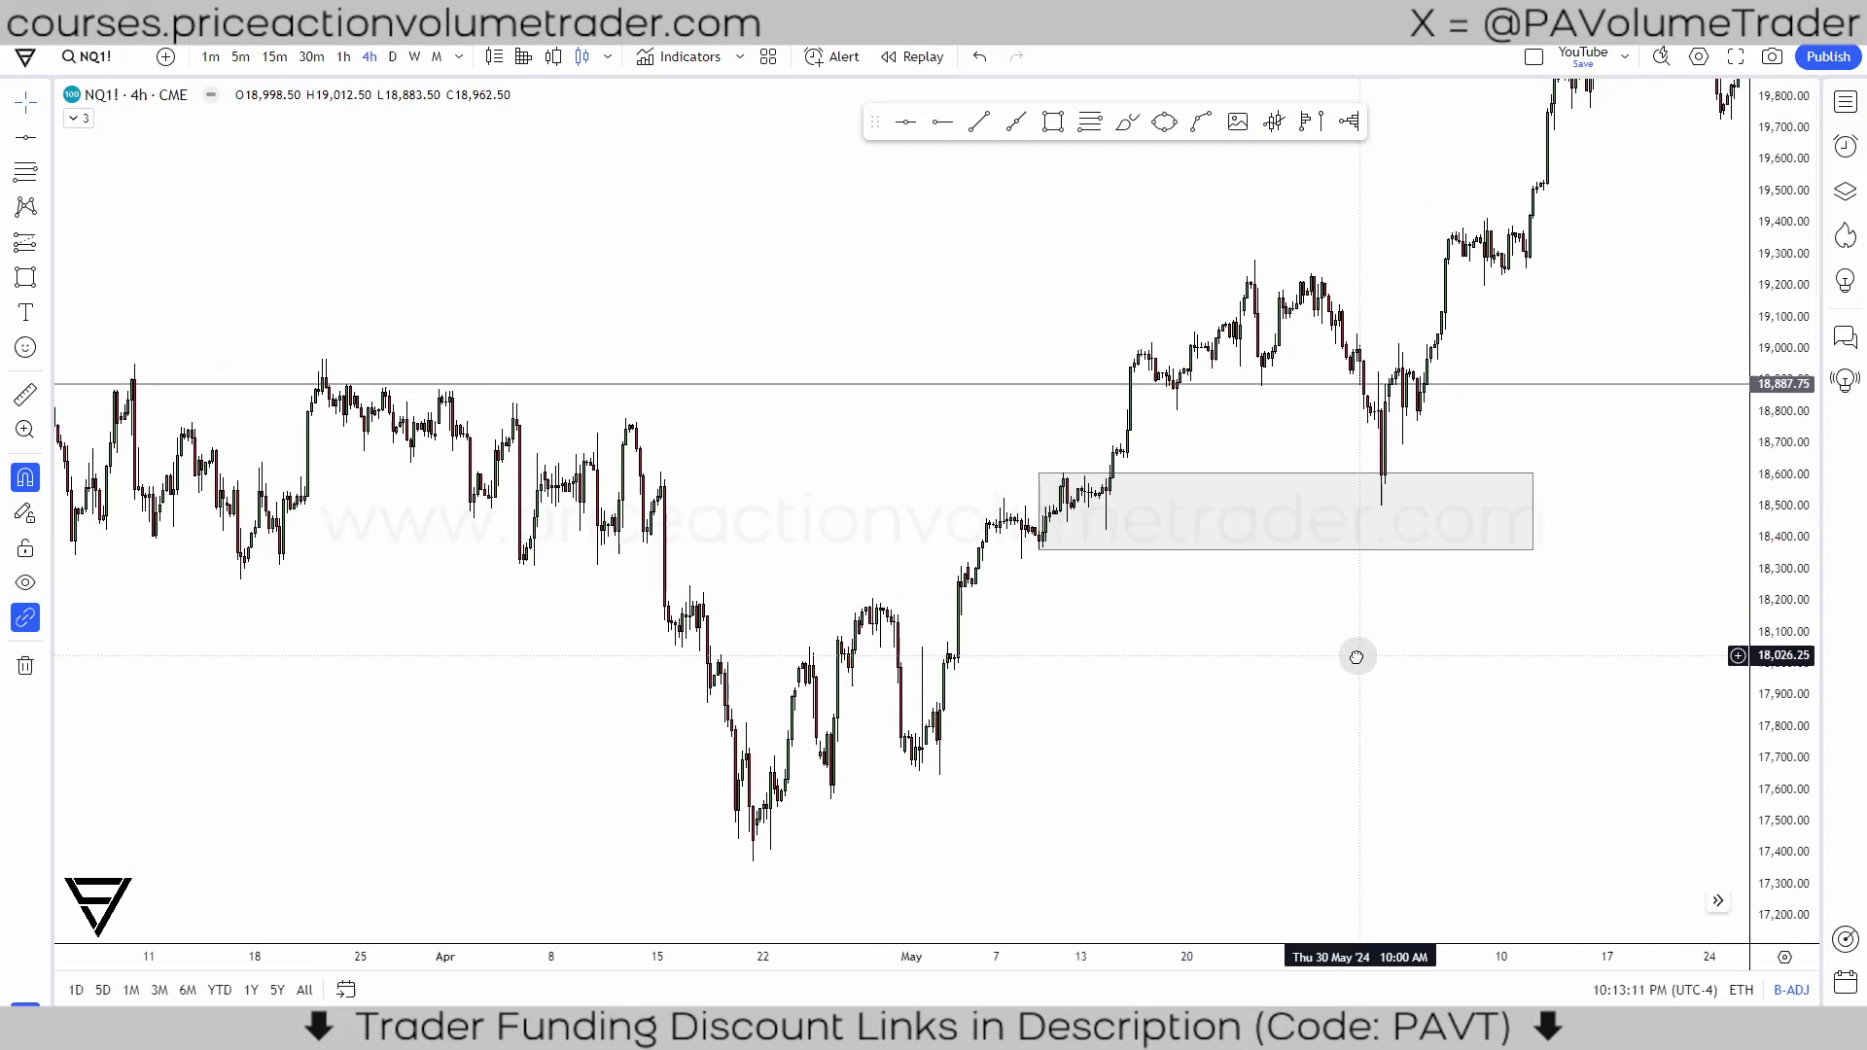
pyautogui.scroll(4, 1354, 654)
pyautogui.scroll(2, 1471, 421)
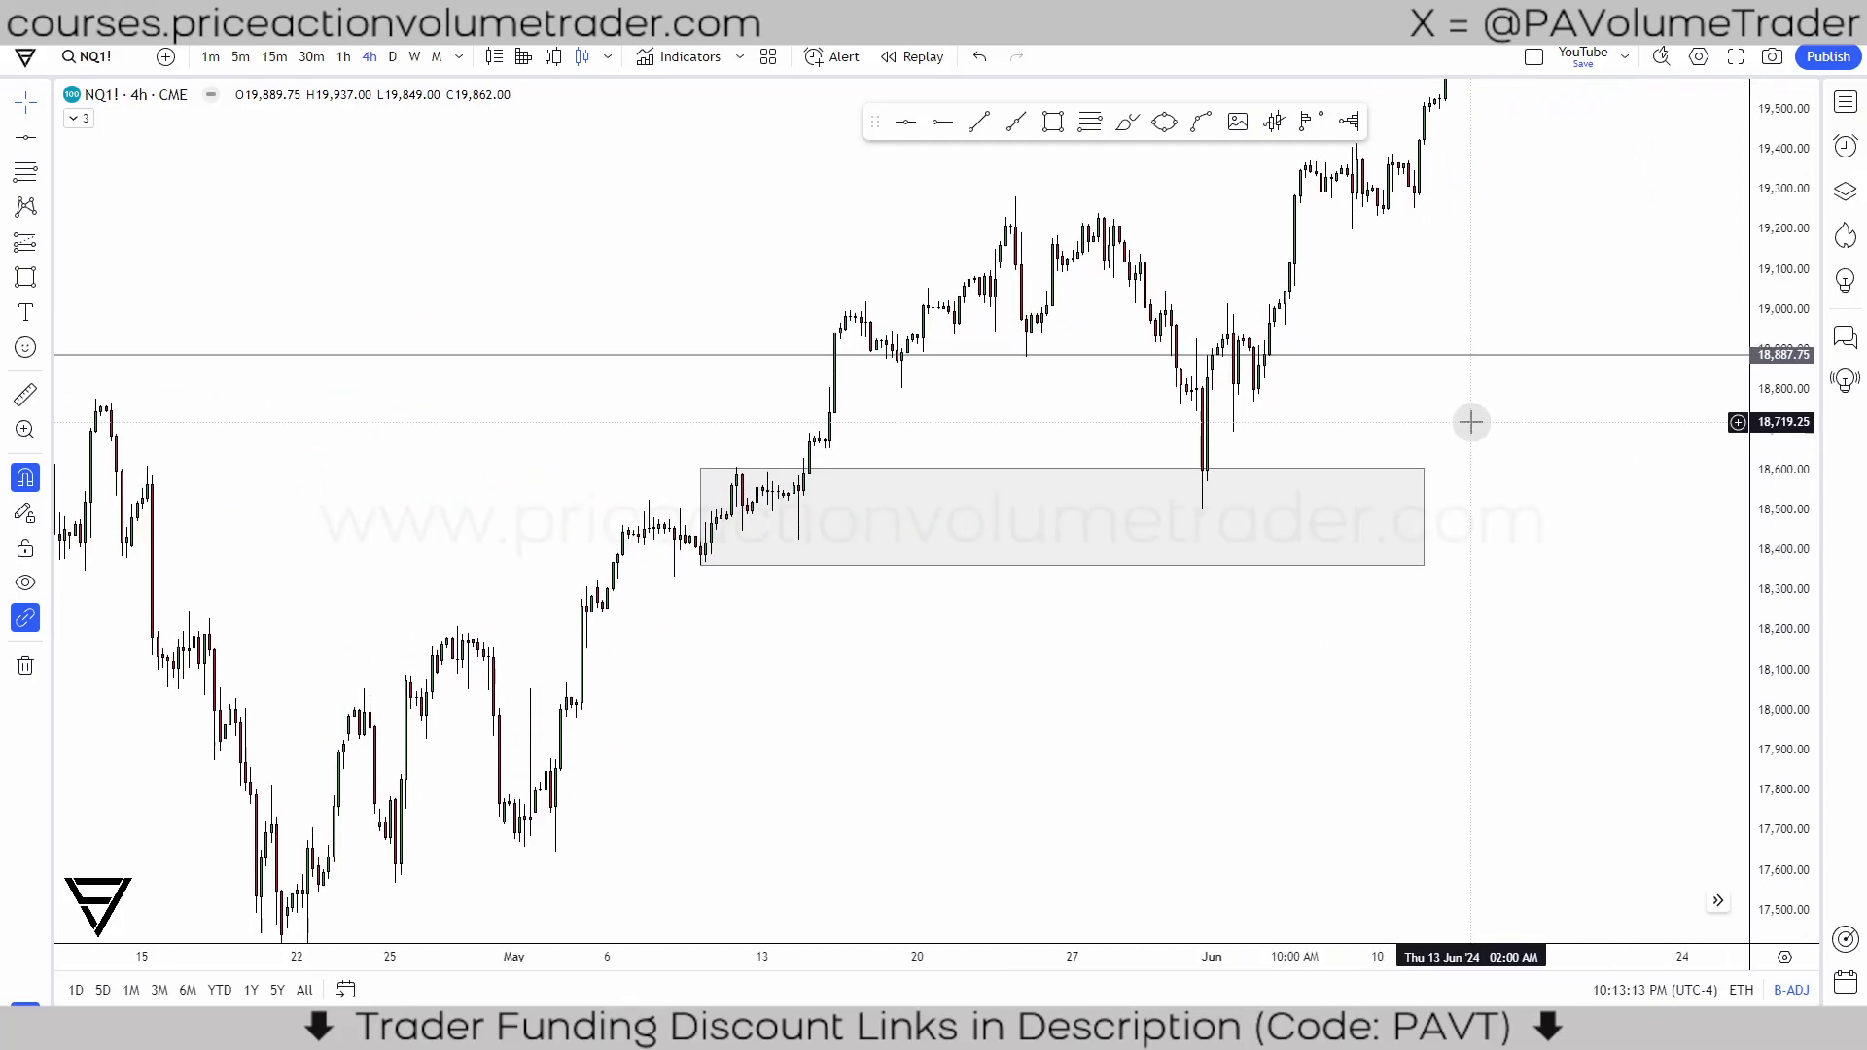
pyautogui.scroll(-2, 1521, 417)
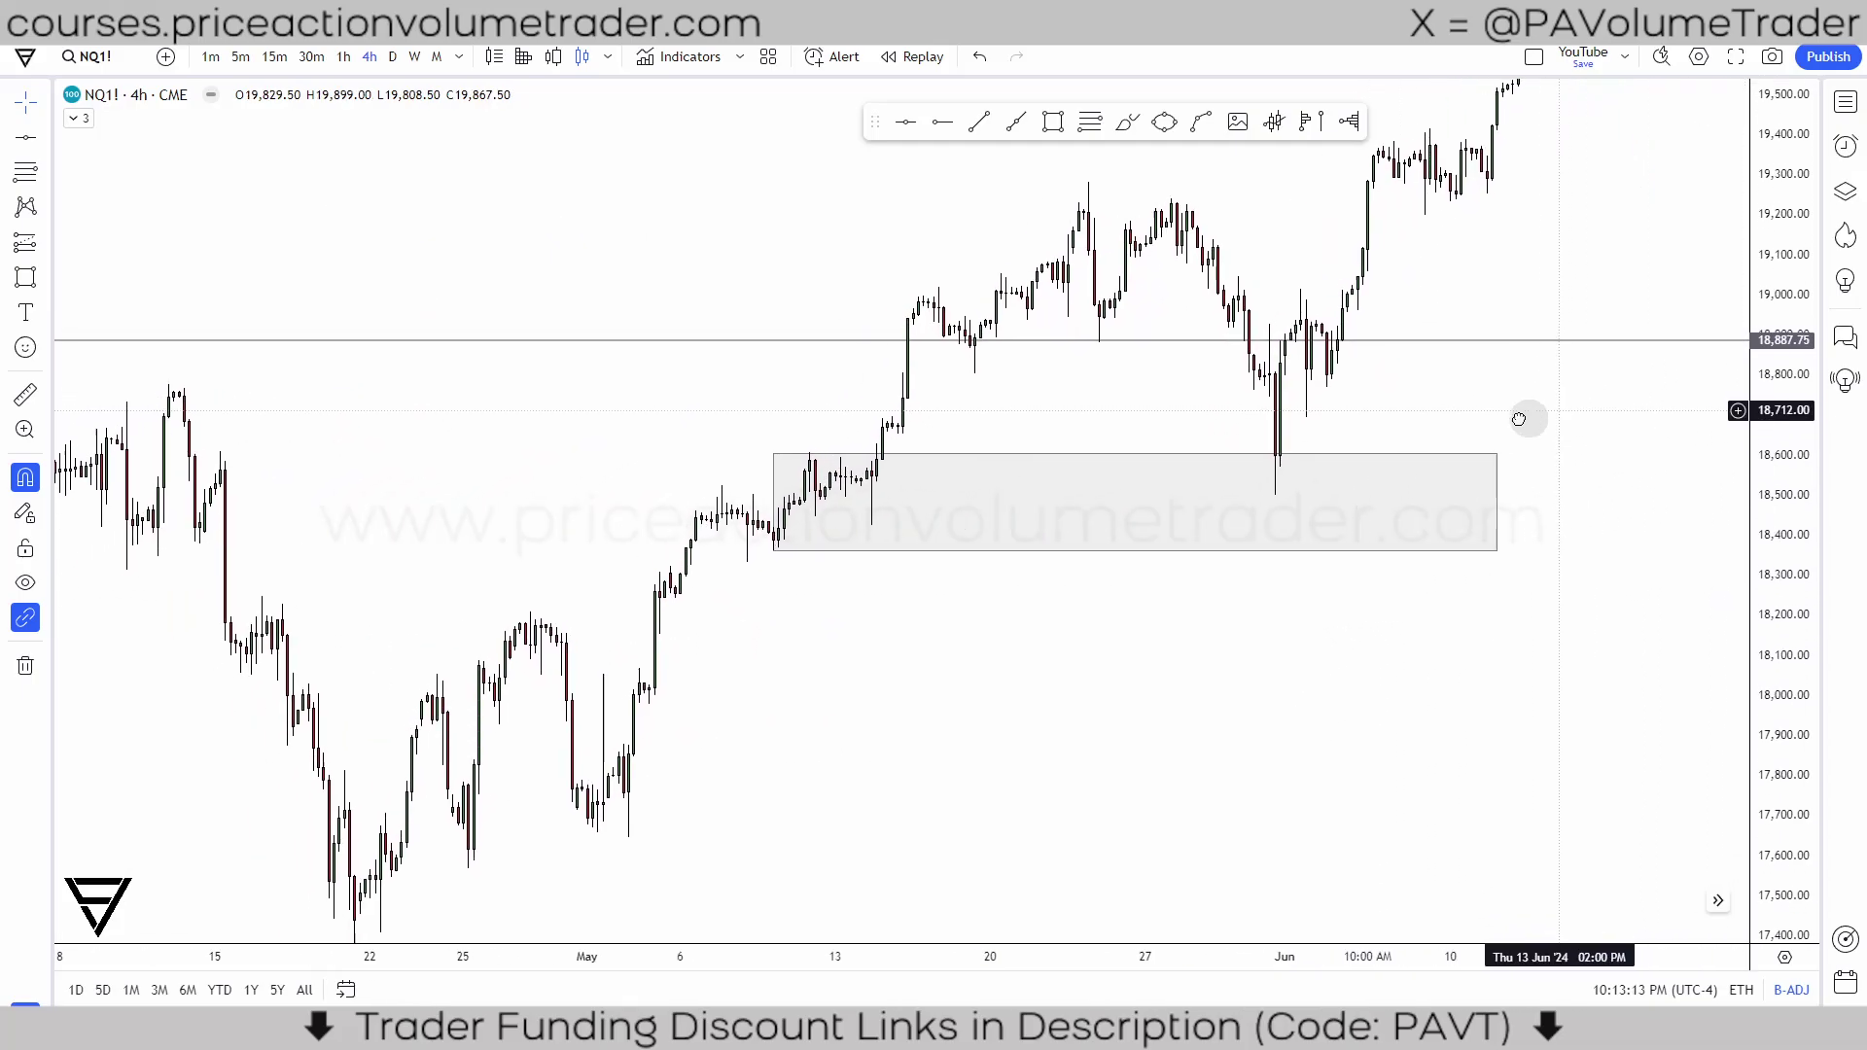
pyautogui.click(393, 56)
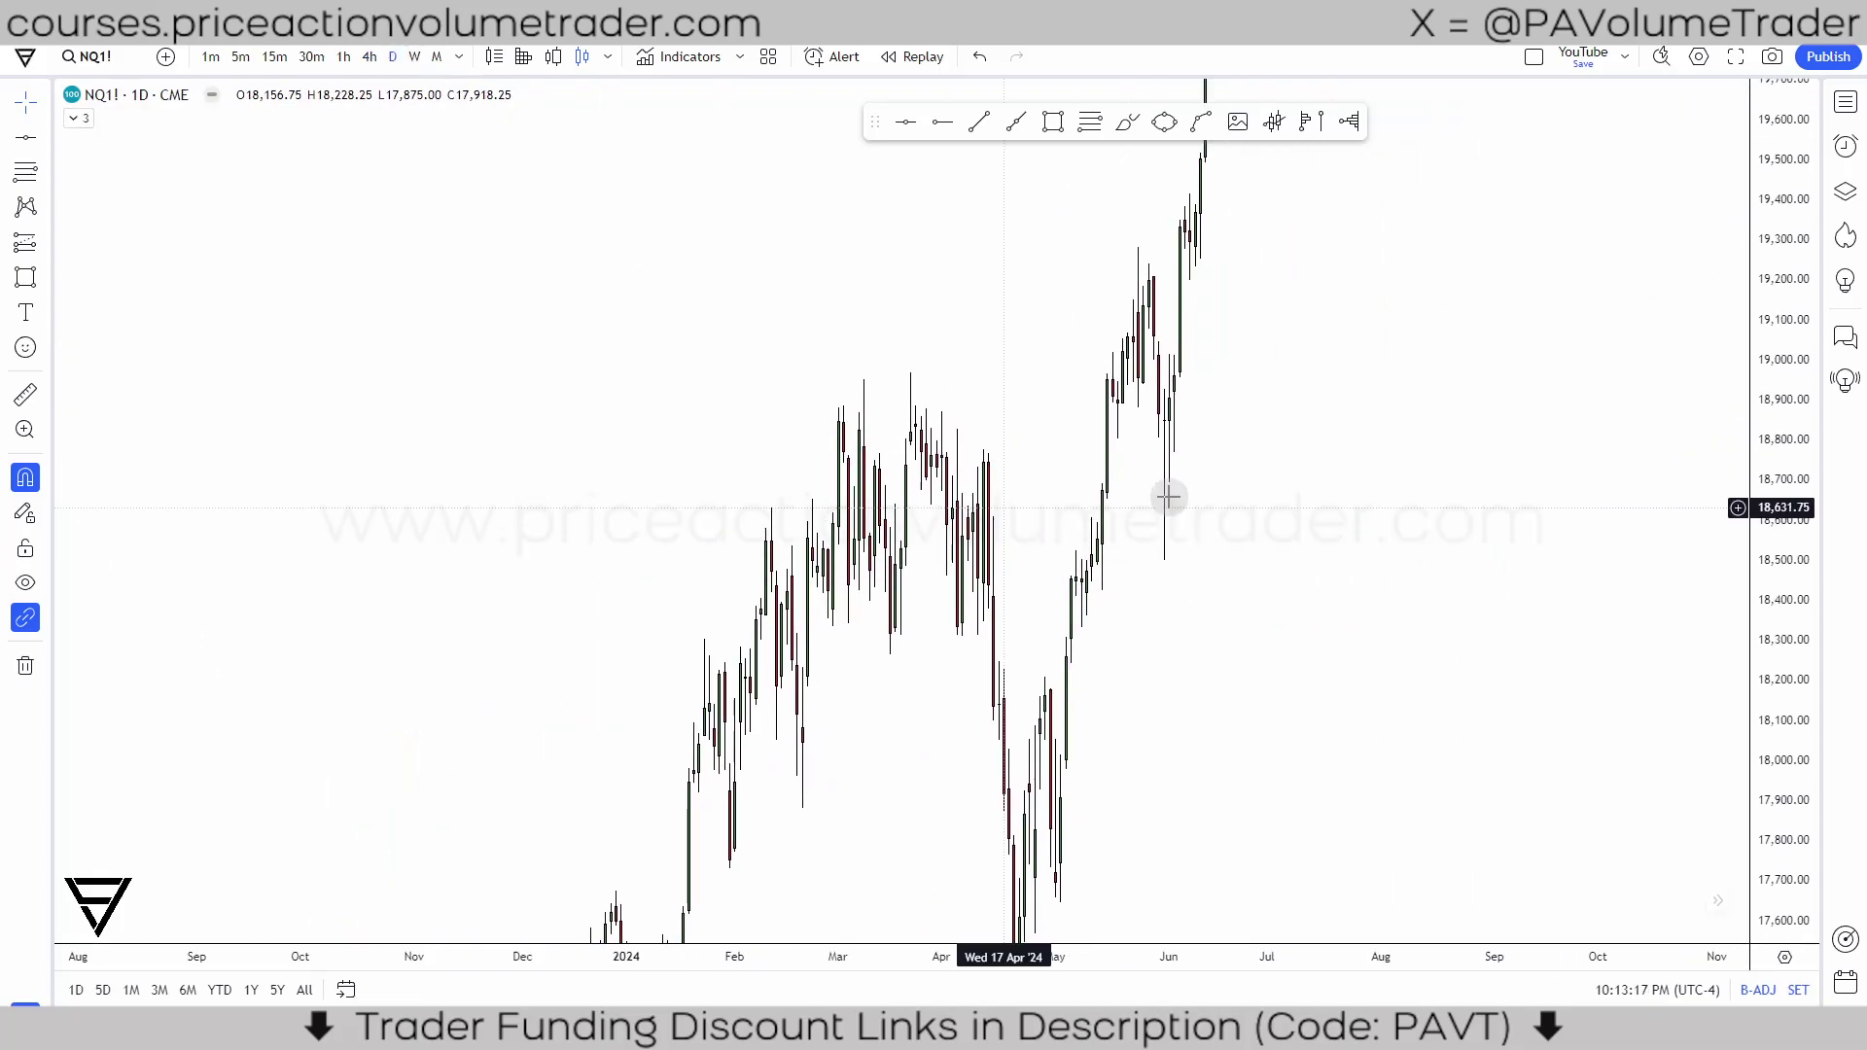
pyautogui.moveTo(1810, 263); pyautogui.dragTo(1779, 814)
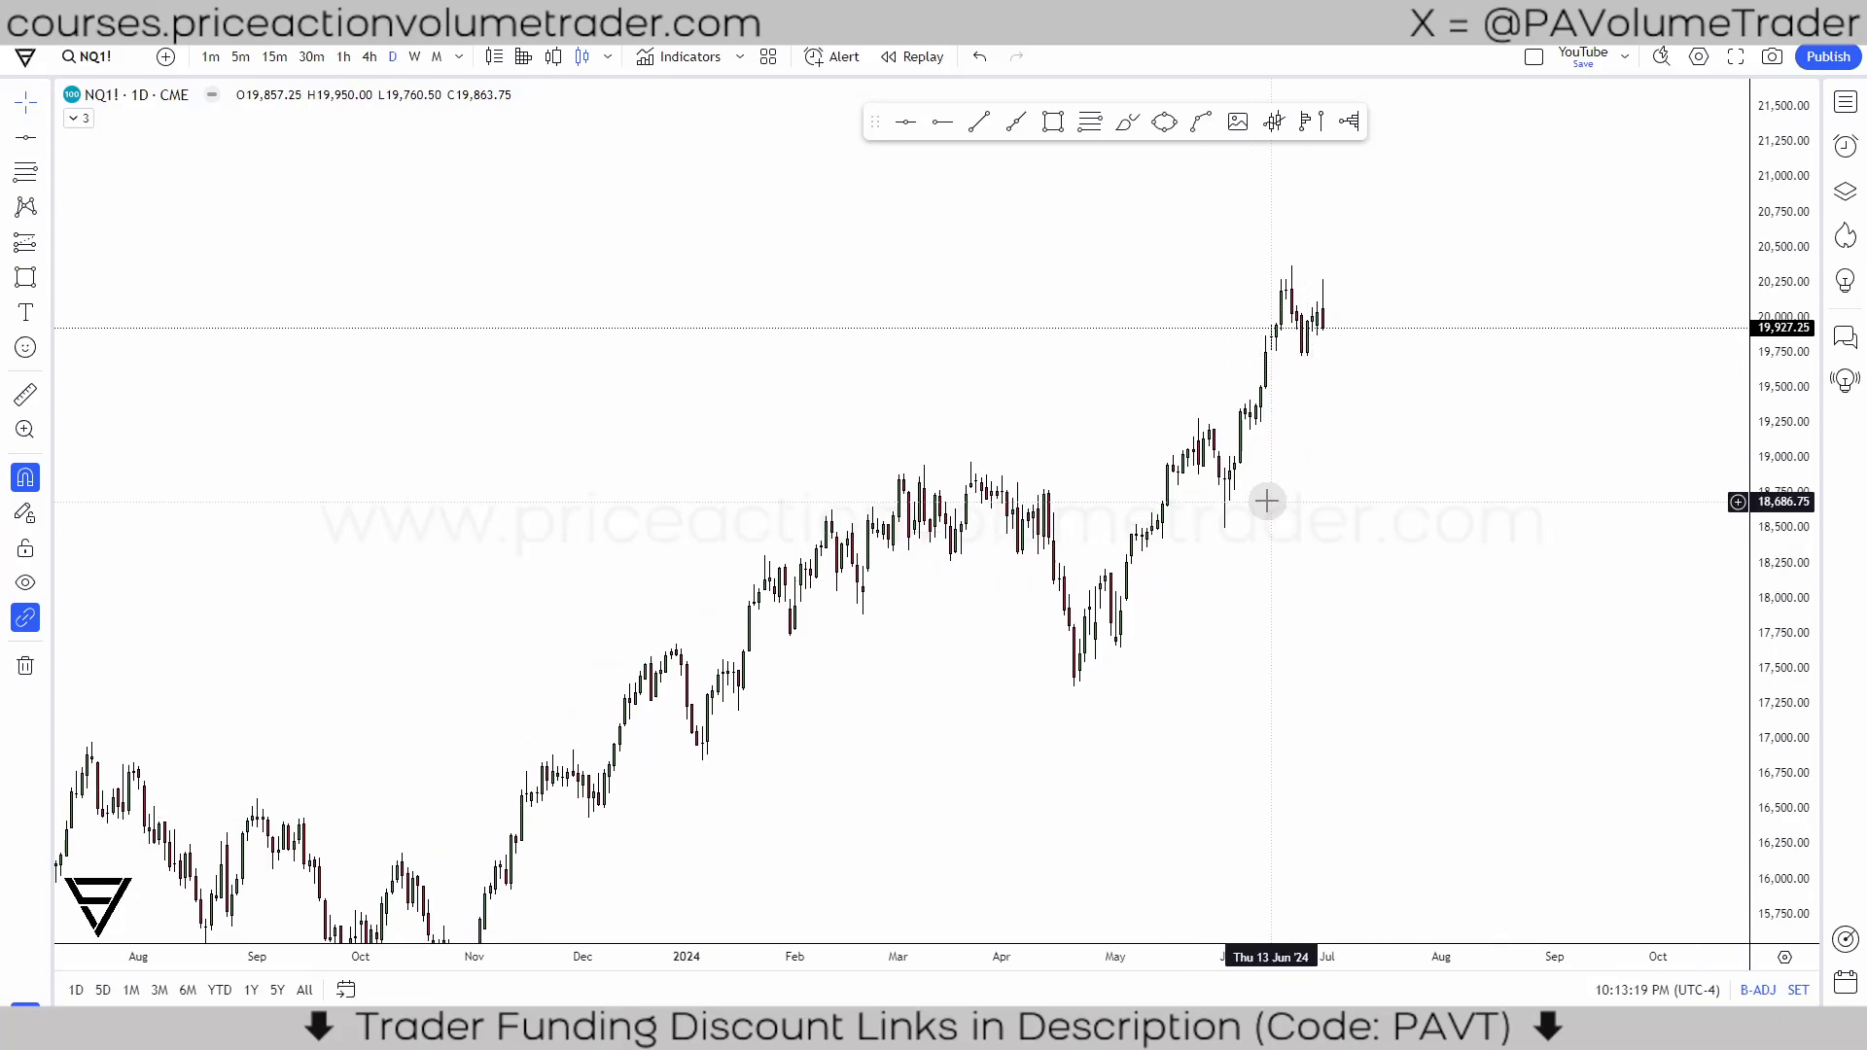
pyautogui.click(370, 56)
pyautogui.moveTo(868, 313); pyautogui.dragTo(1133, 513)
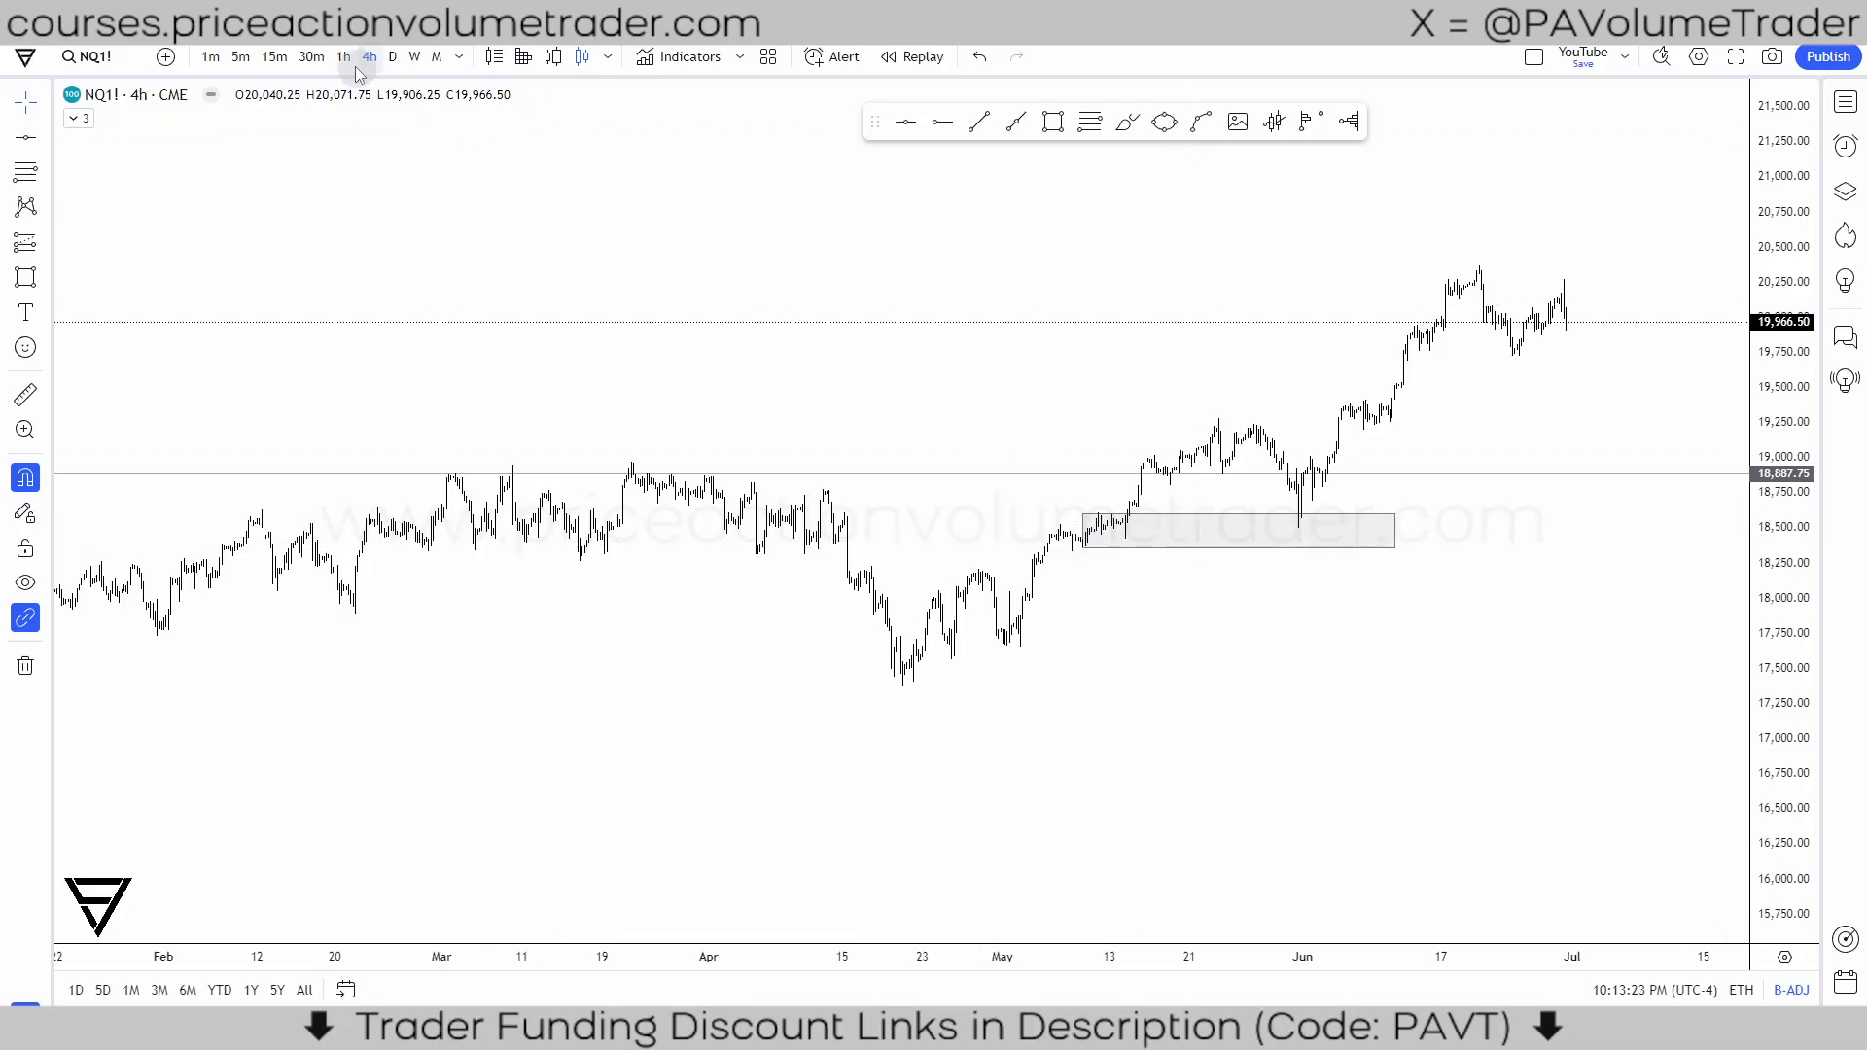
pyautogui.click(344, 57)
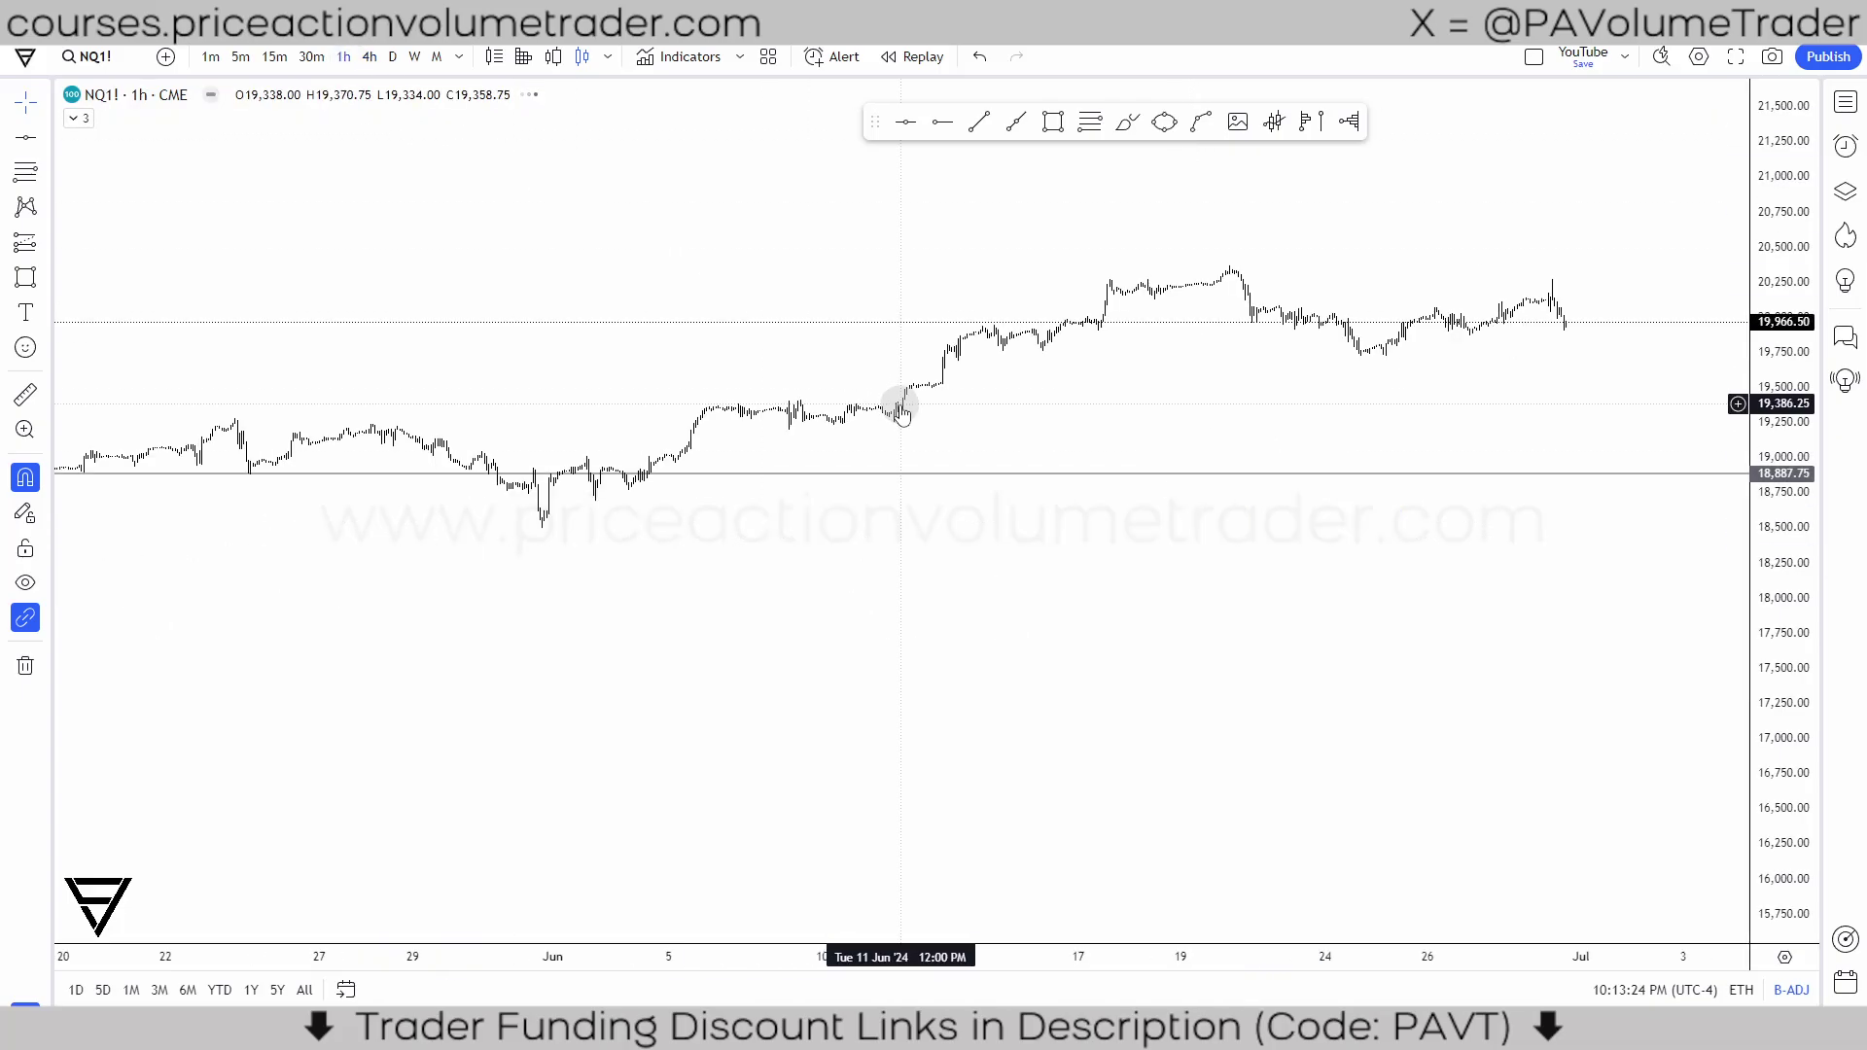
pyautogui.click(369, 57)
pyautogui.scroll(1, 1527, 547)
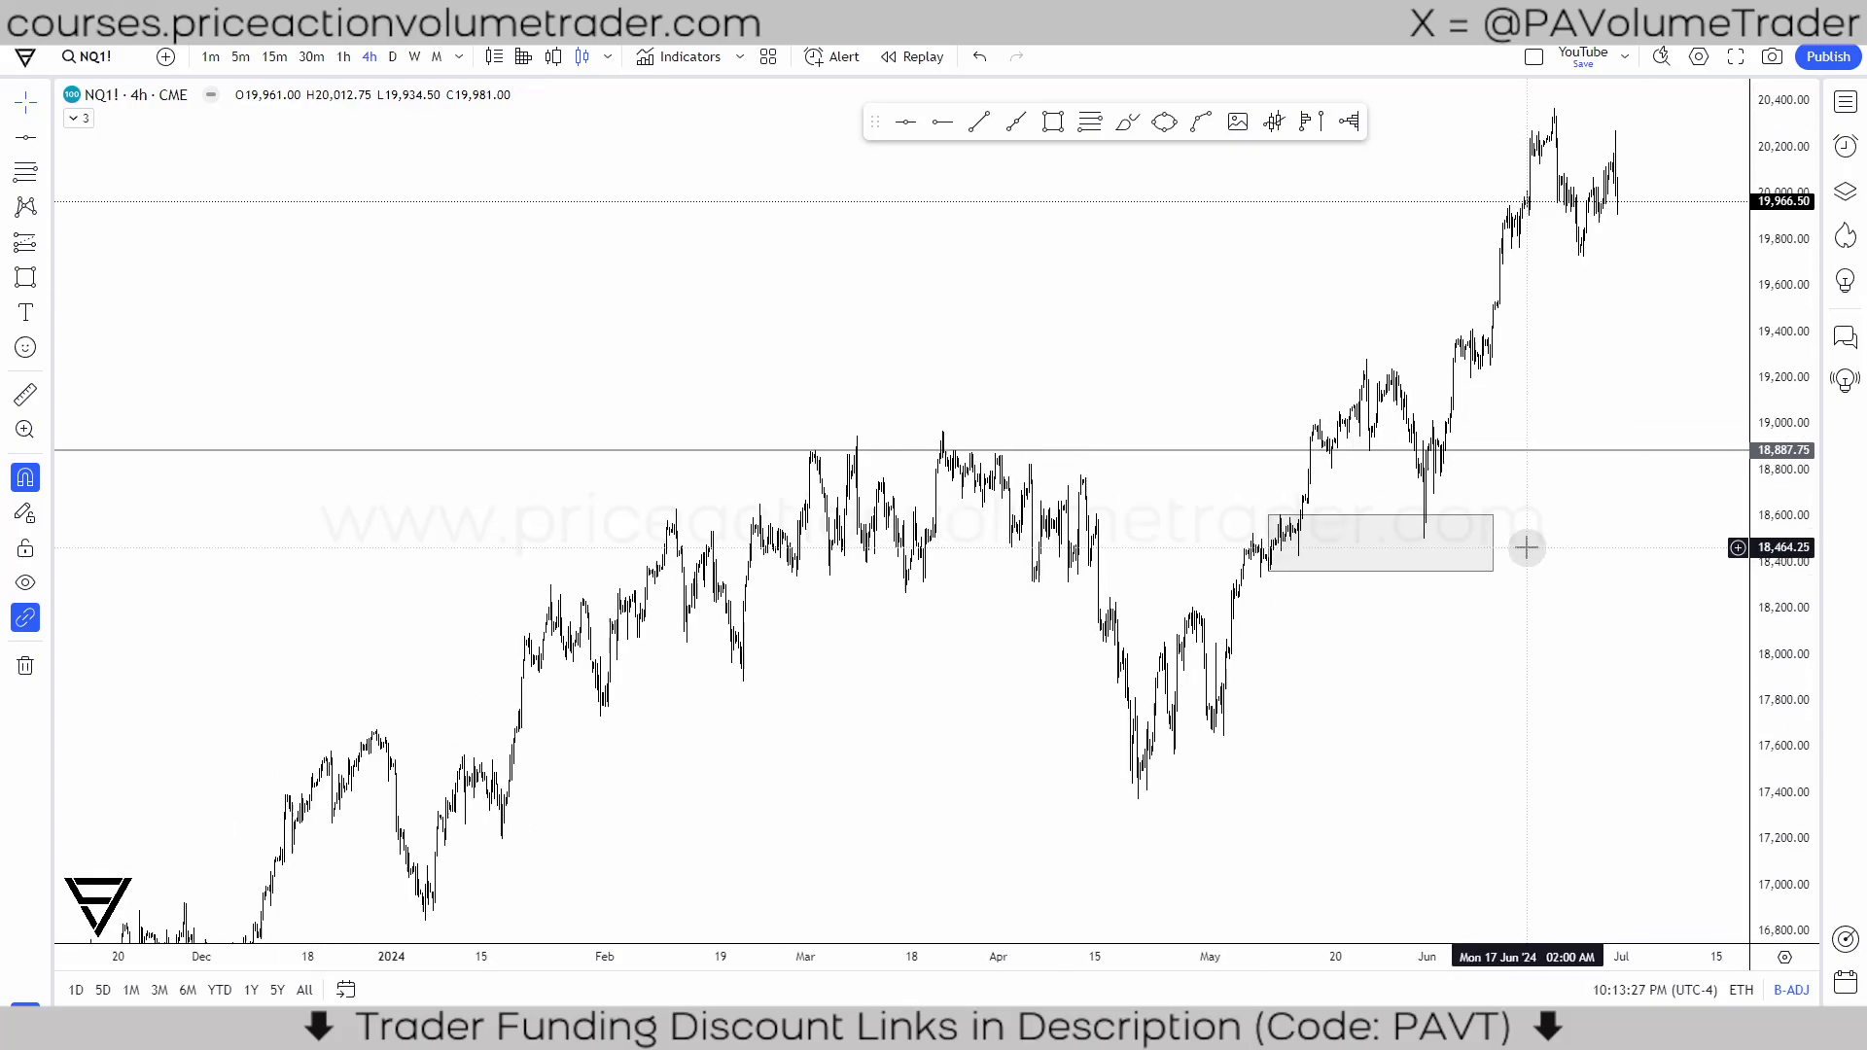
# Step: Delete the rectangle zone and the horizontal line from the 4-hour chart
pyautogui.moveTo(1527, 546); pyautogui.dragTo(1296, 587)
pyautogui.scroll(3, 1437, 484)
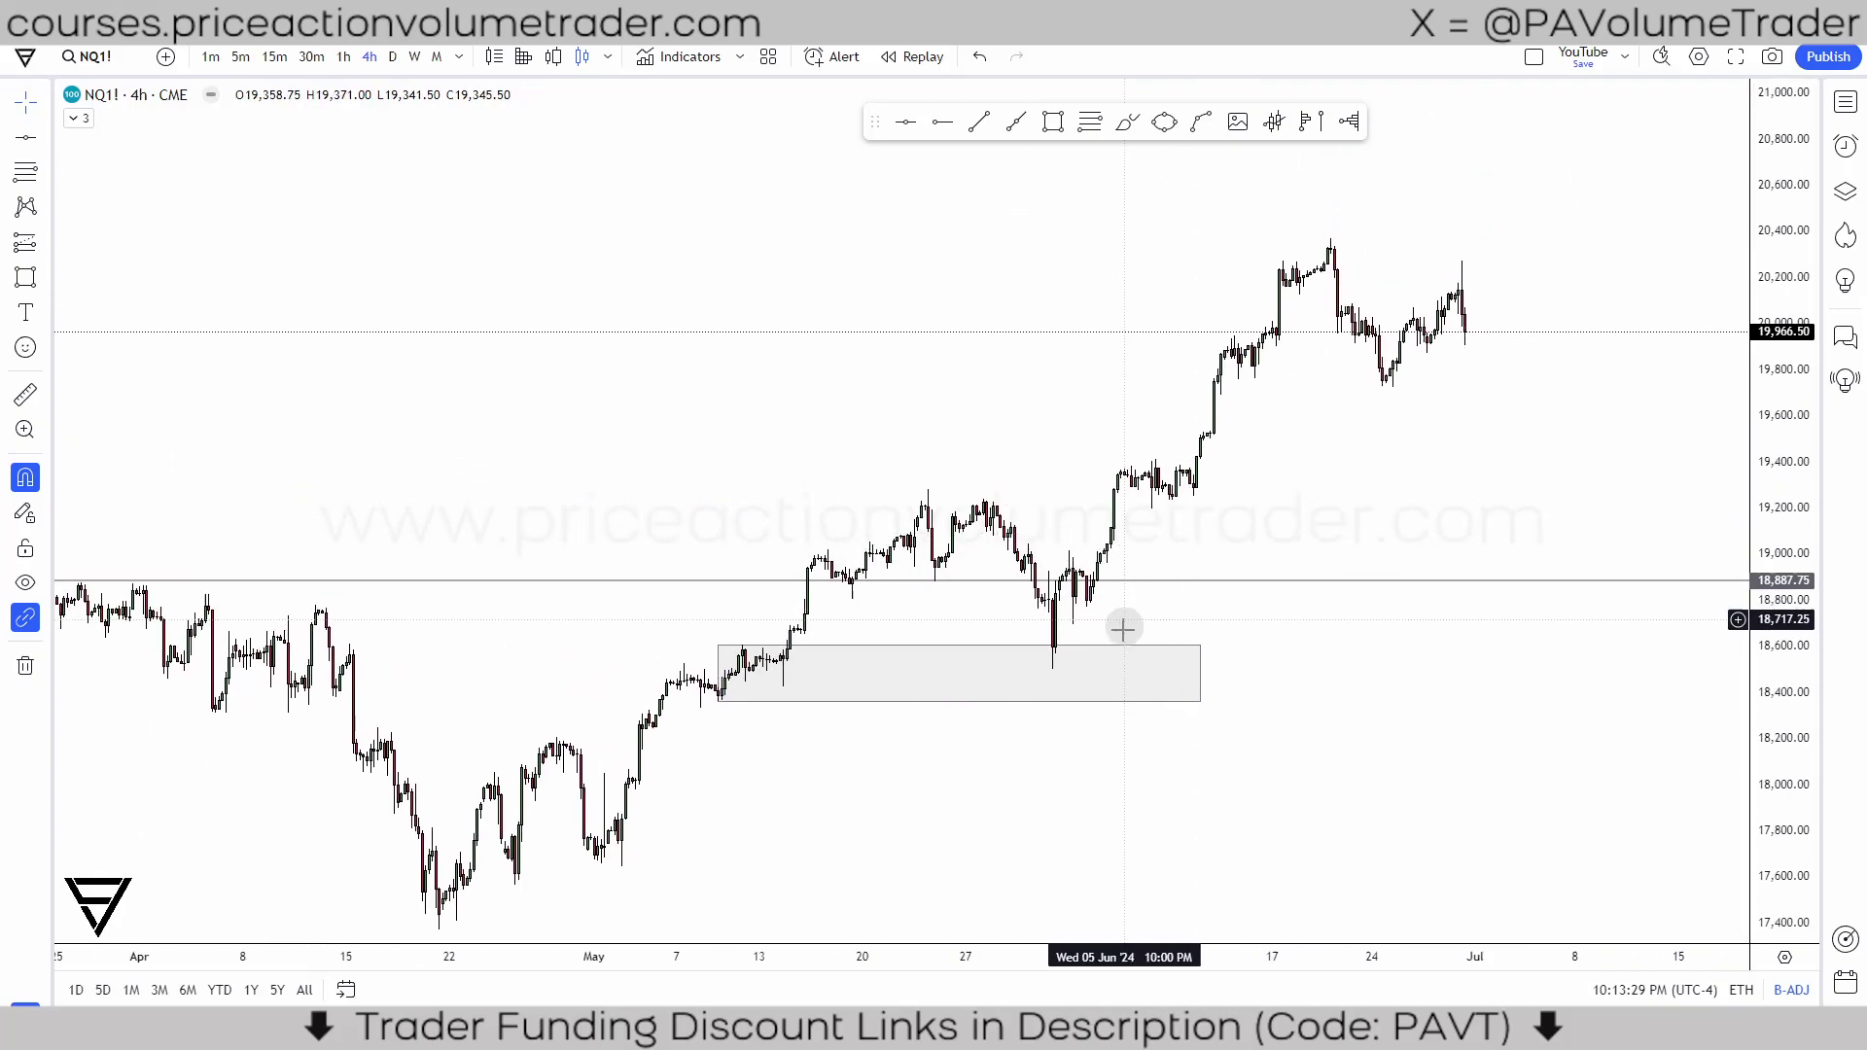
pyautogui.moveTo(1075, 346); pyautogui.dragTo(1038, 312)
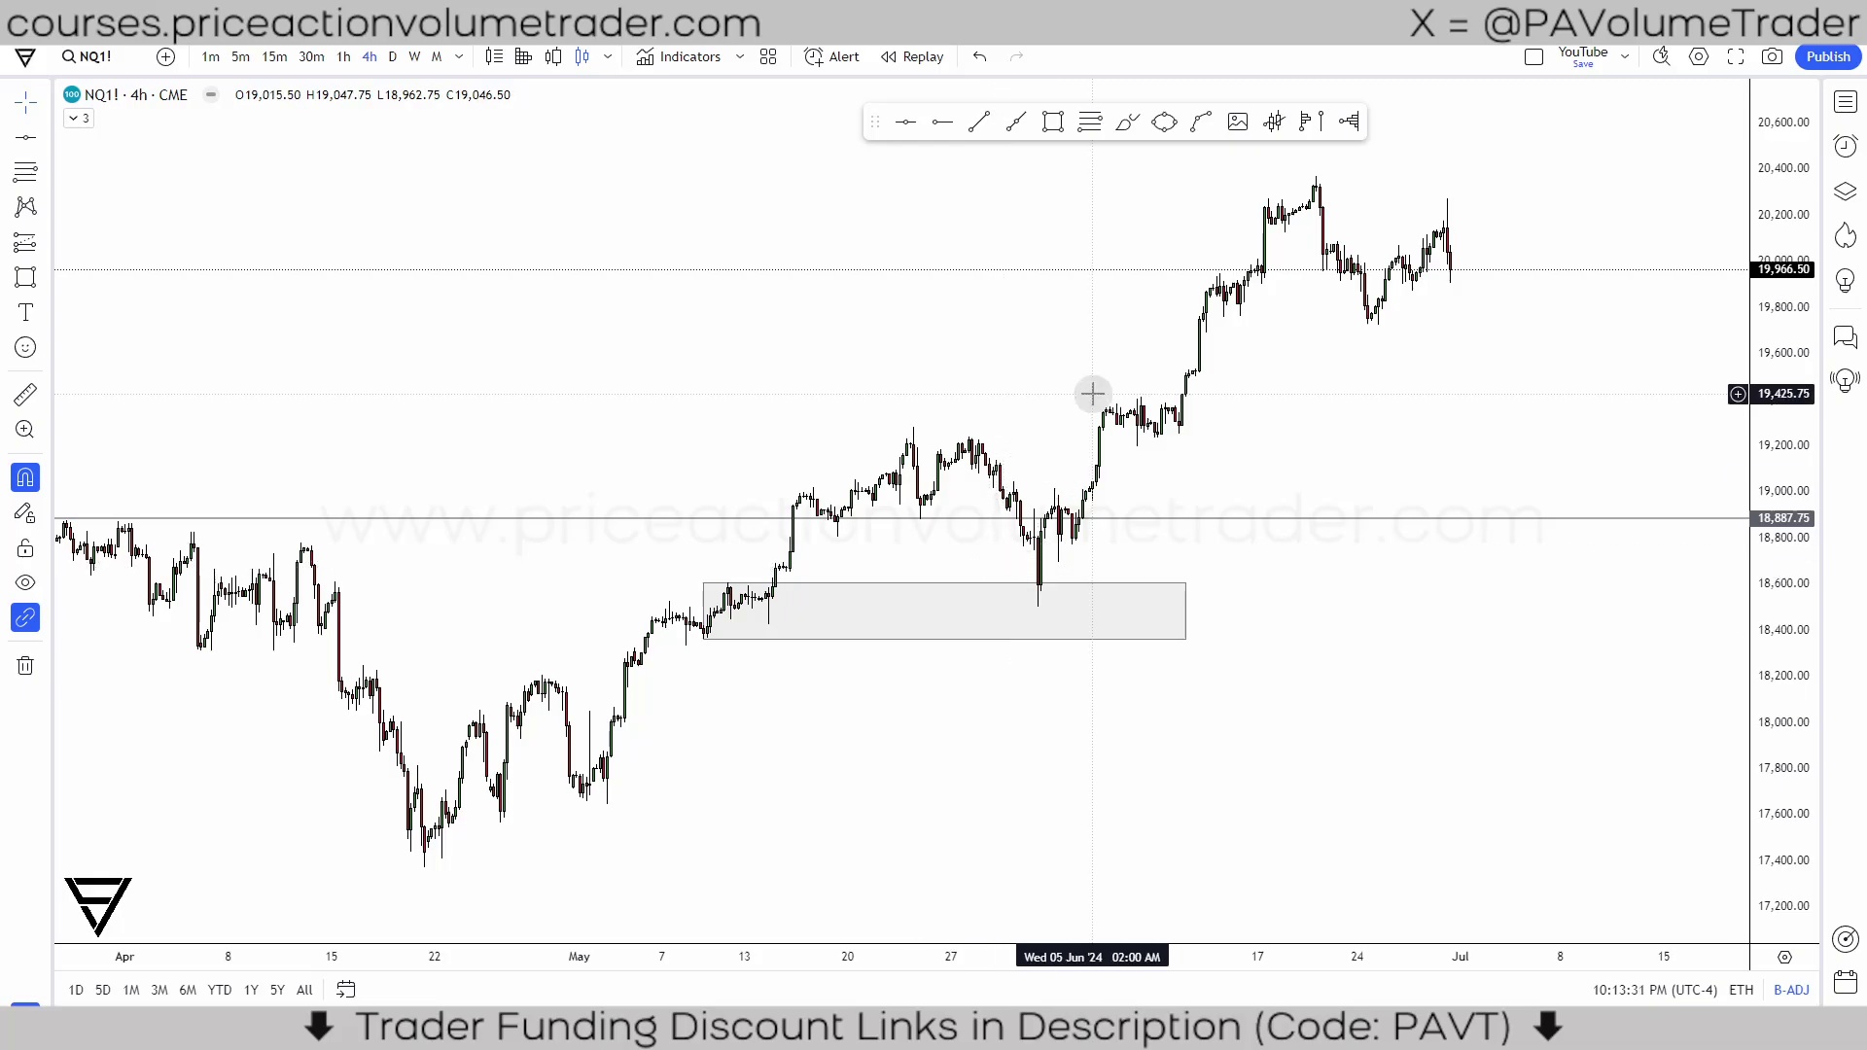
pyautogui.click(1113, 589)
pyautogui.press('Delete')
pyautogui.press('Delete')
# Step: Draw a trend line from the 19 April 2024 low at 17,373 along the early June low to about 19,602 on 11 July 2024
pyautogui.scroll(-5, 1312, 487)
pyautogui.scroll(5, 1508, 493)
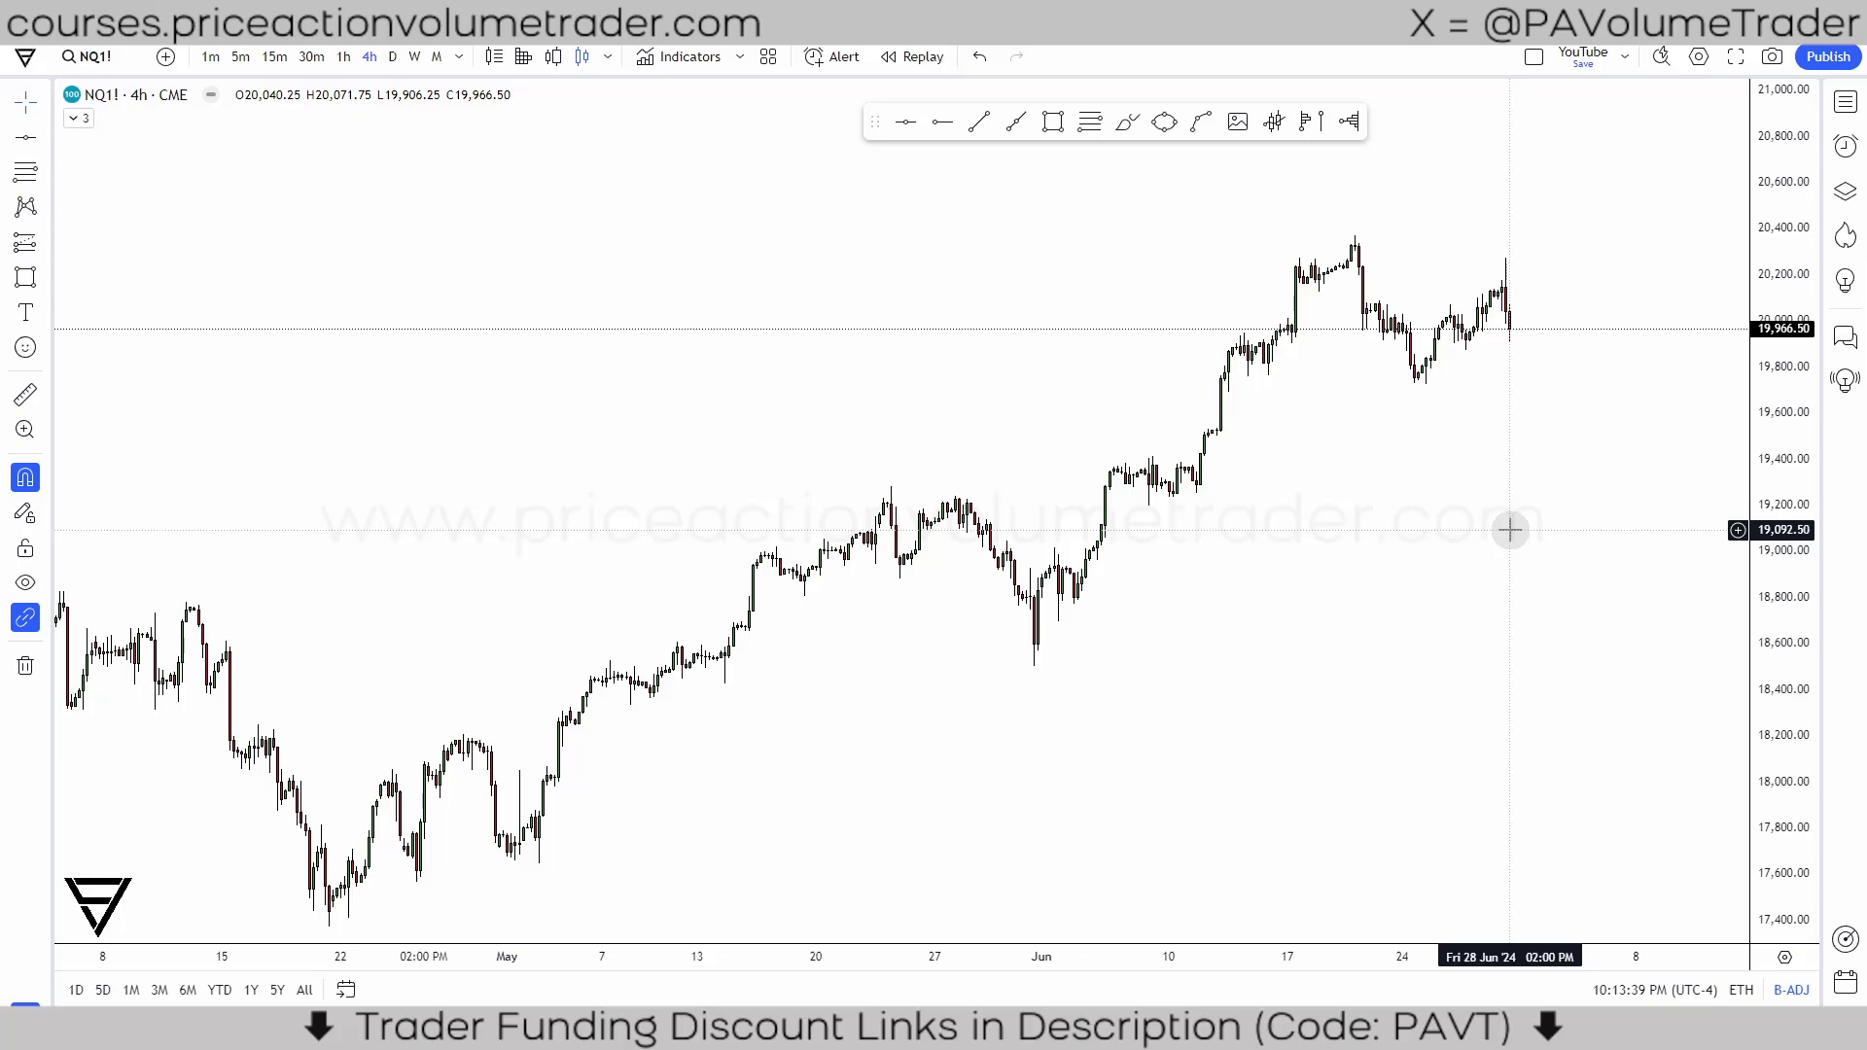
pyautogui.moveTo(1510, 530); pyautogui.dragTo(1354, 587)
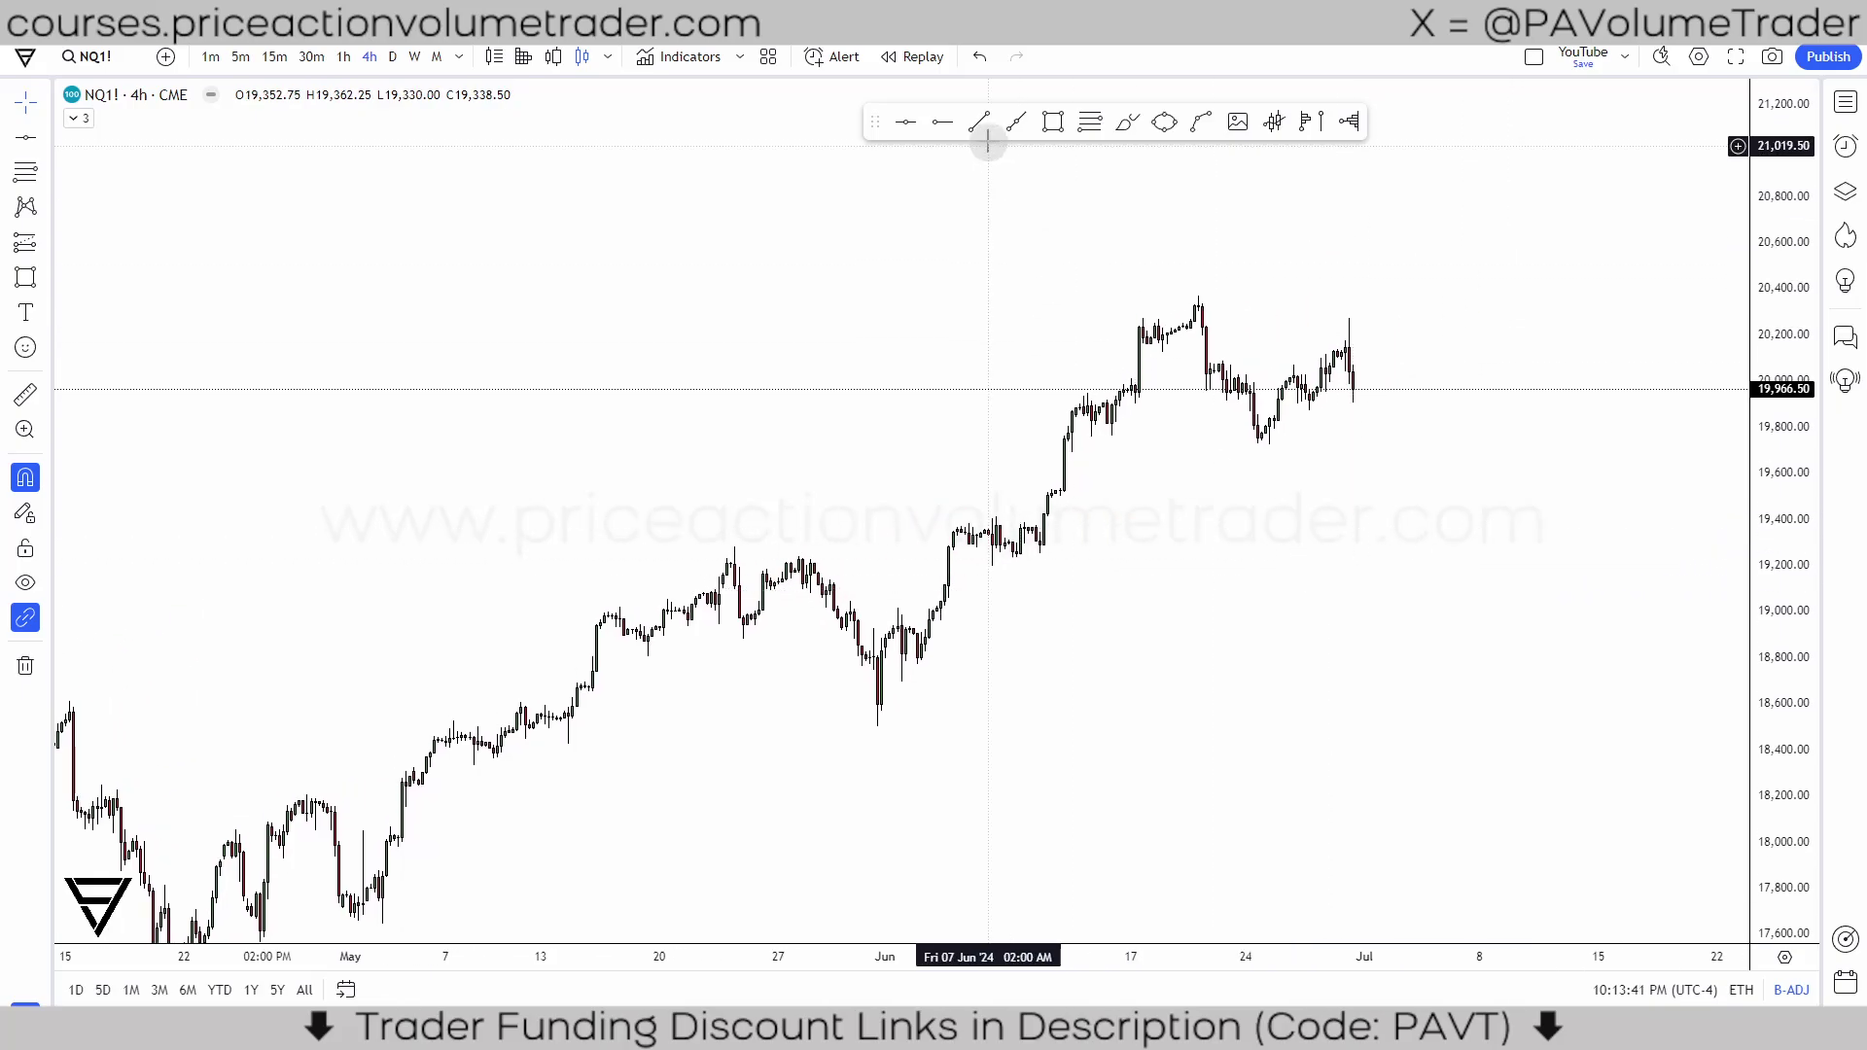
pyautogui.moveTo(1234, 542); pyautogui.dragTo(1288, 483)
pyautogui.scroll(-2, 1287, 484)
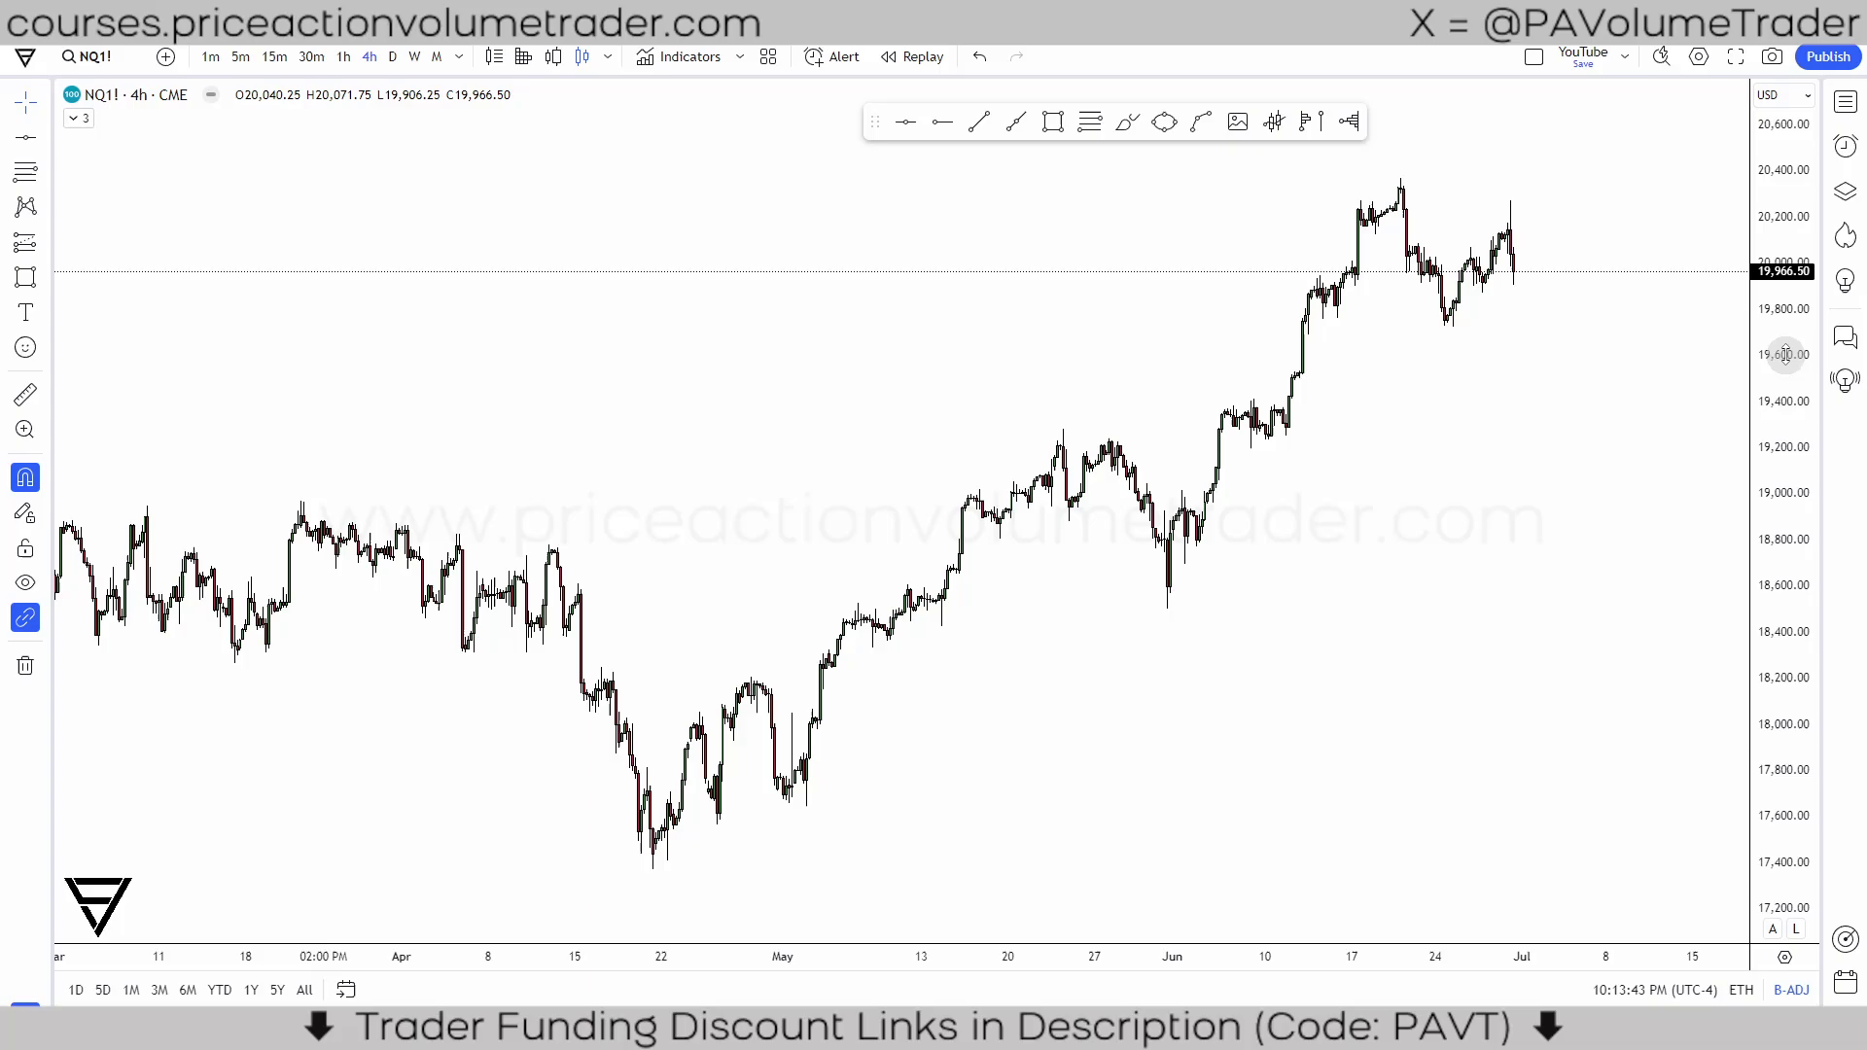
pyautogui.scroll(2, 1420, 559)
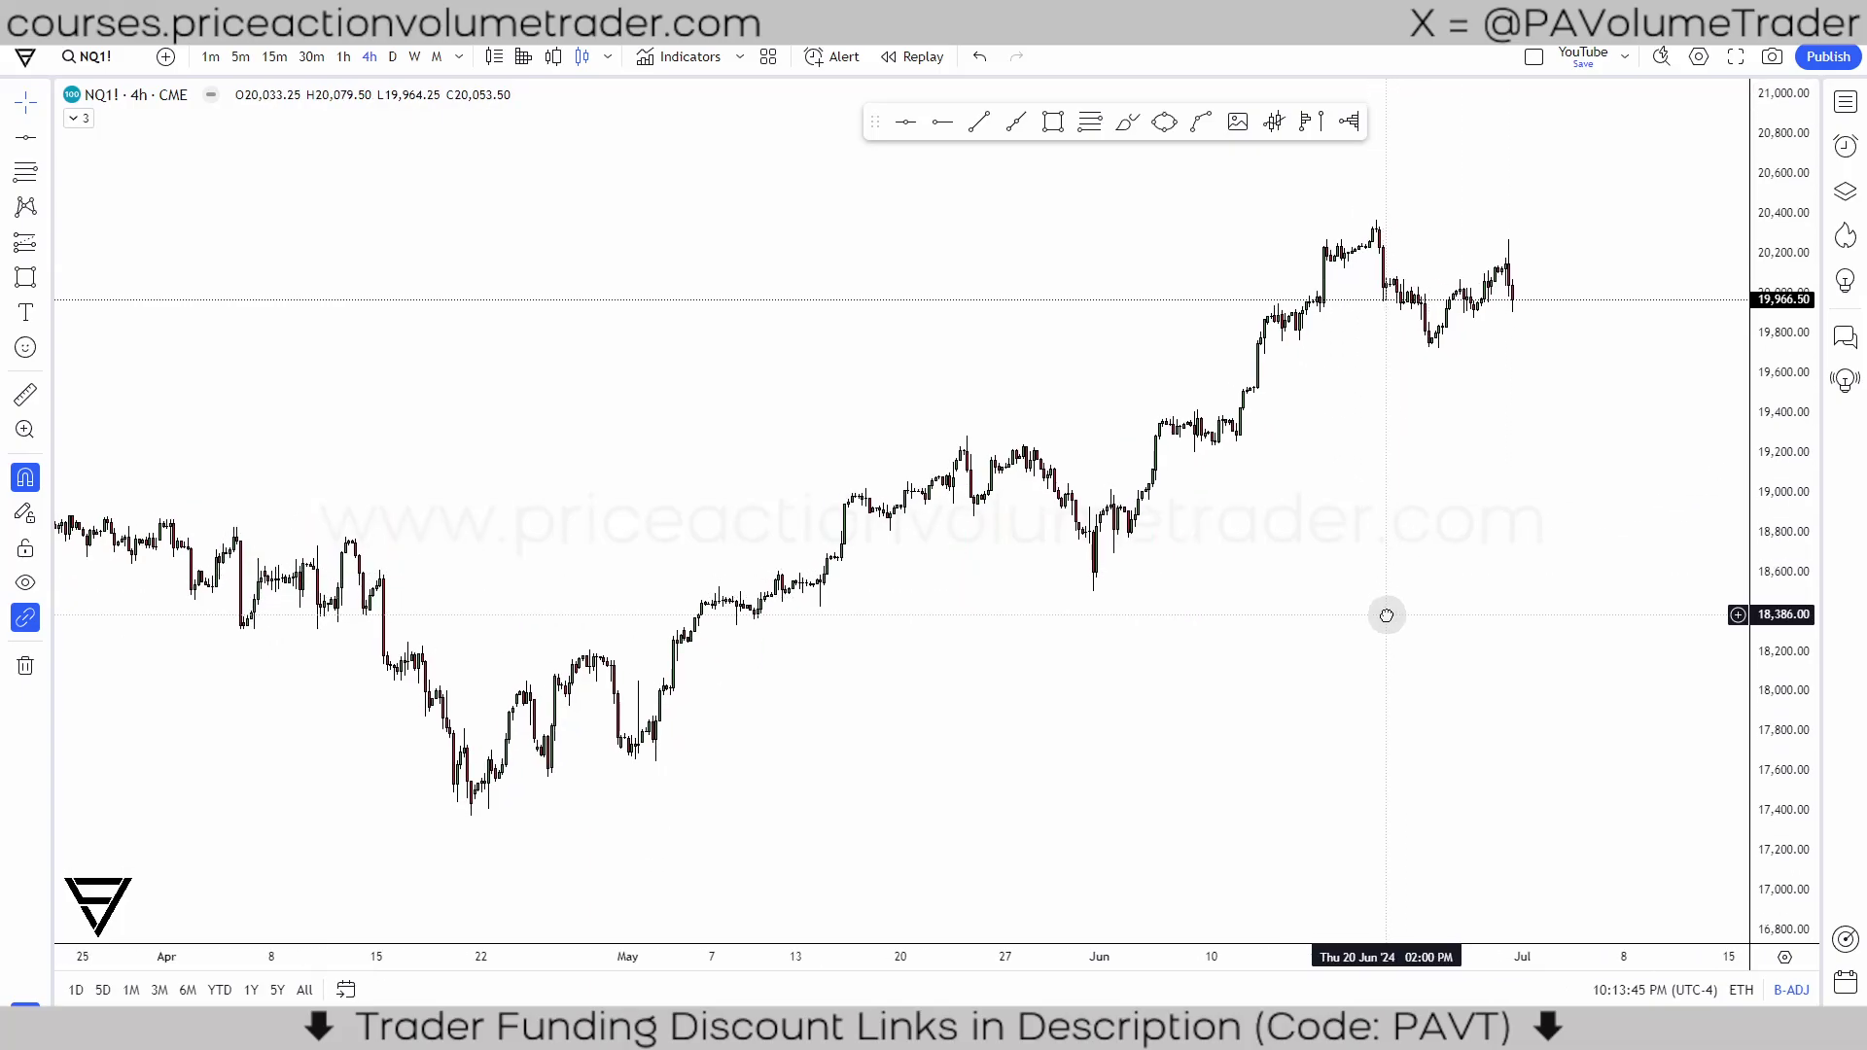
pyautogui.moveTo(1367, 616); pyautogui.dragTo(1357, 577)
pyautogui.click(979, 124)
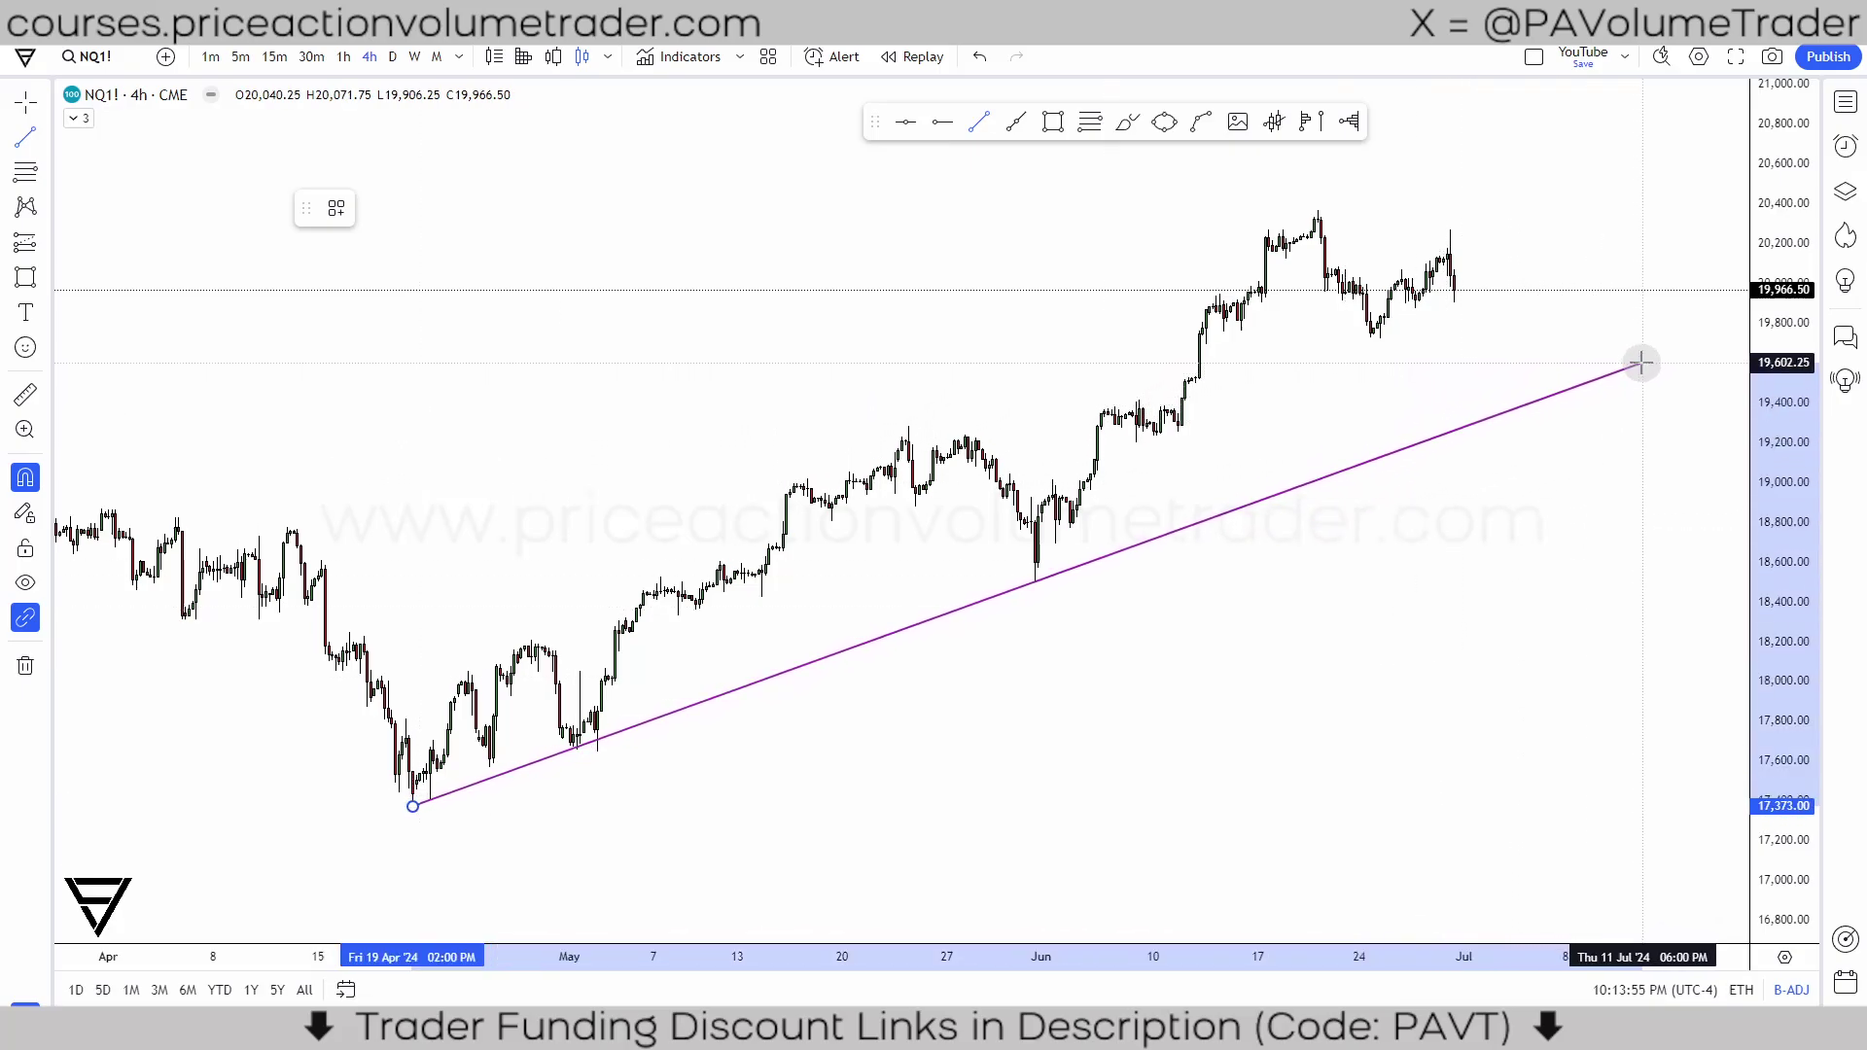
pyautogui.click(1359, 479)
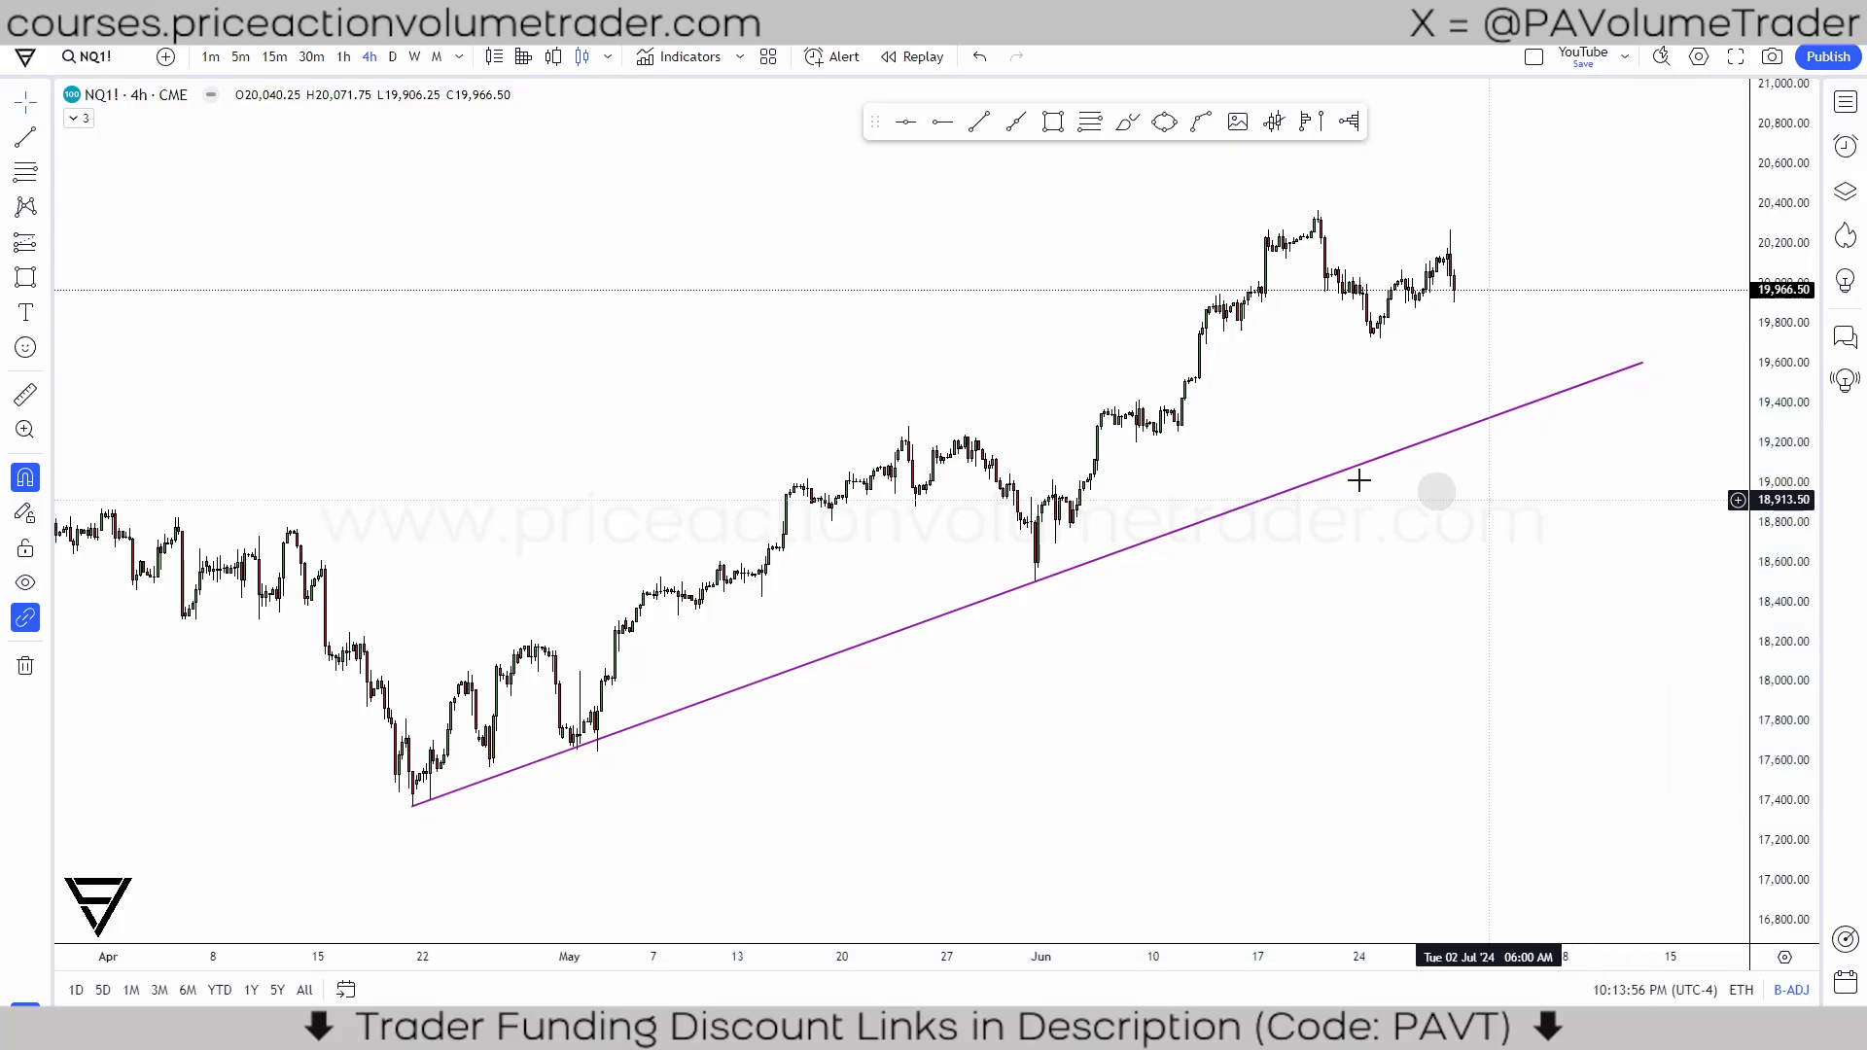
# Step: Check which saved drawing templates are available for the trend line
pyautogui.click(984, 605)
pyautogui.click(336, 208)
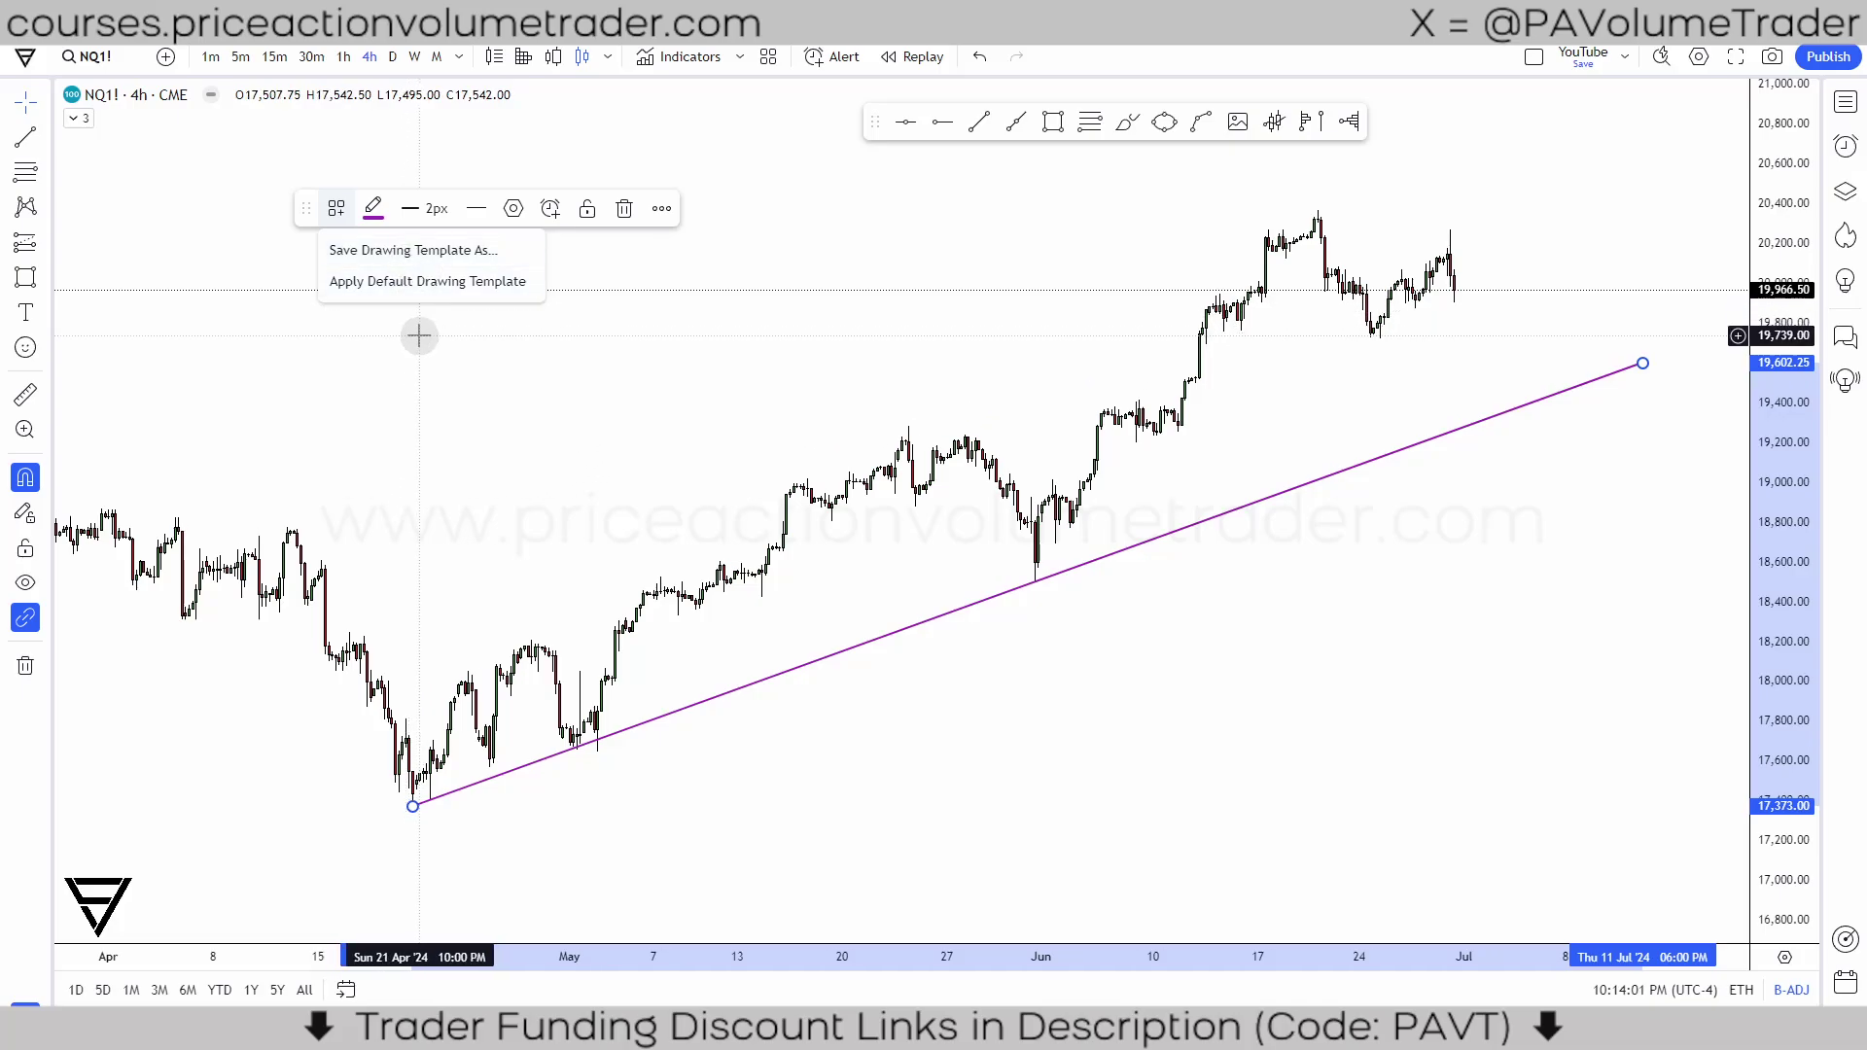
pyautogui.click(584, 354)
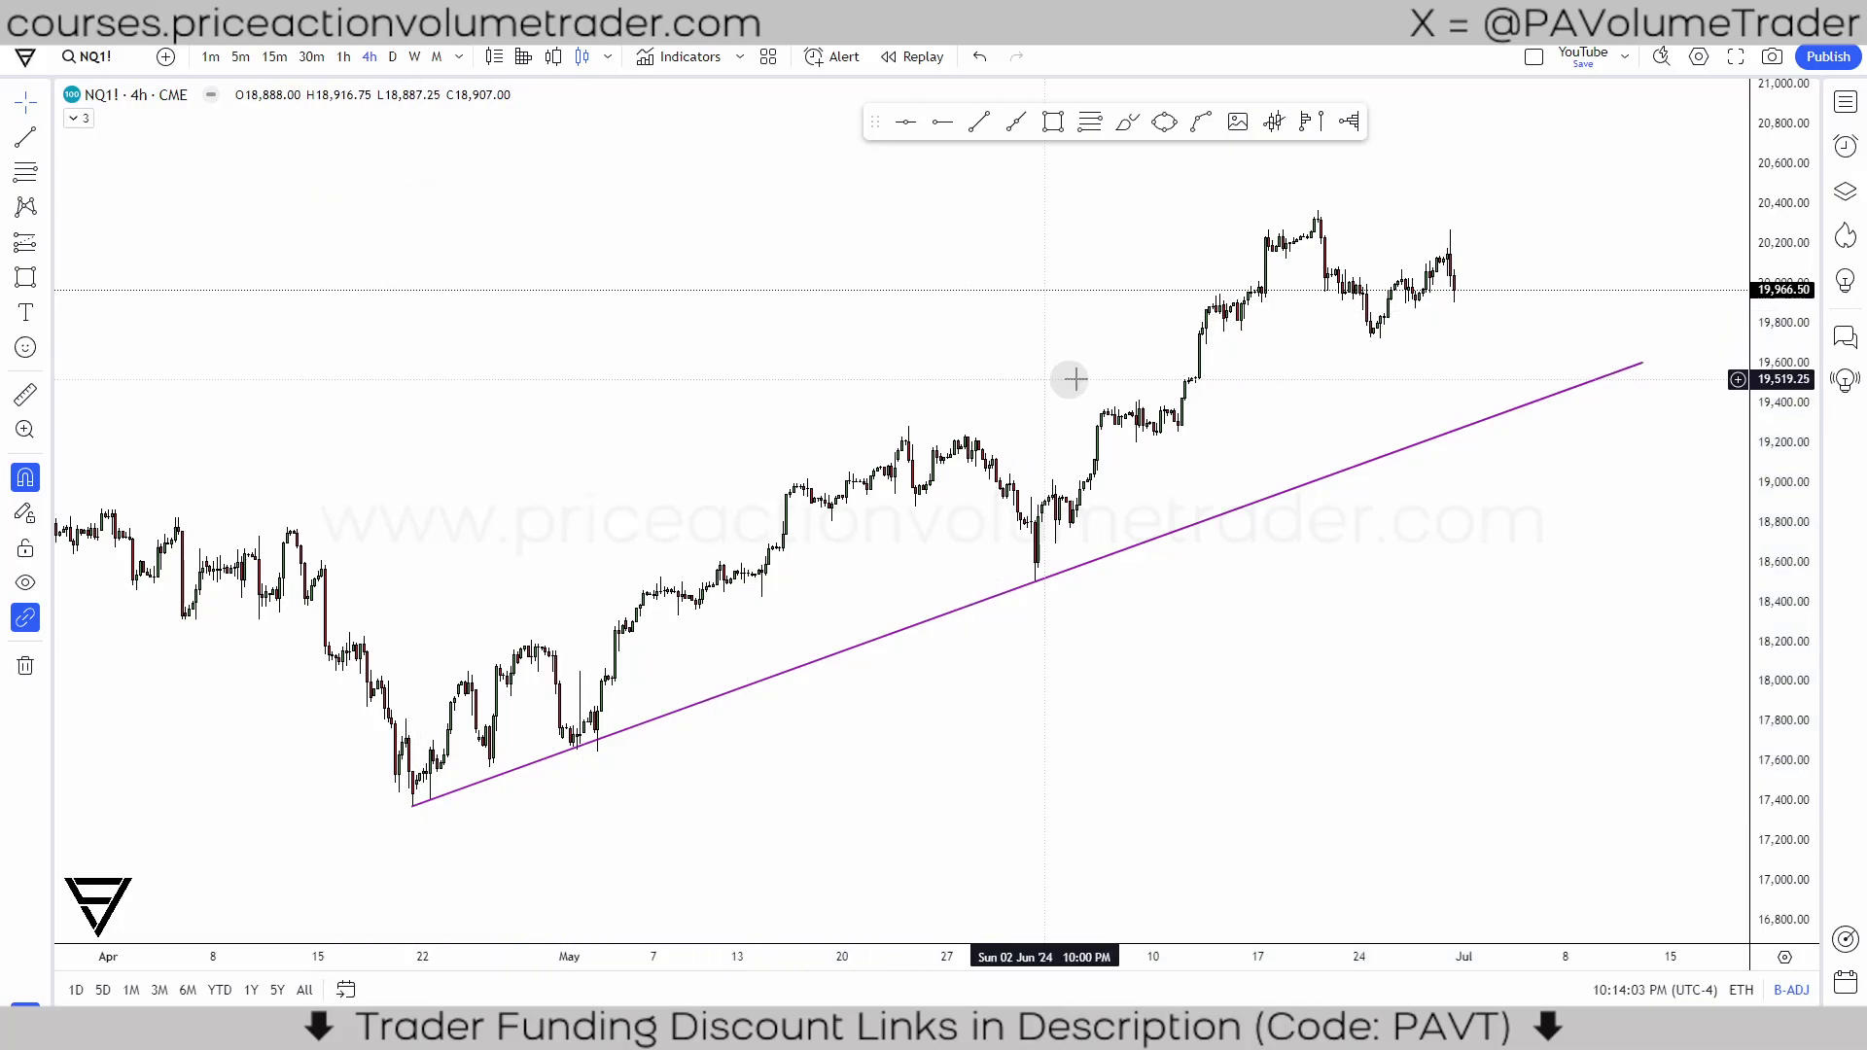
# Step: Limit the trend line's visibility to the minutes and hours timeframes by turning off Days and Weeks in its settings
pyautogui.click(1268, 502)
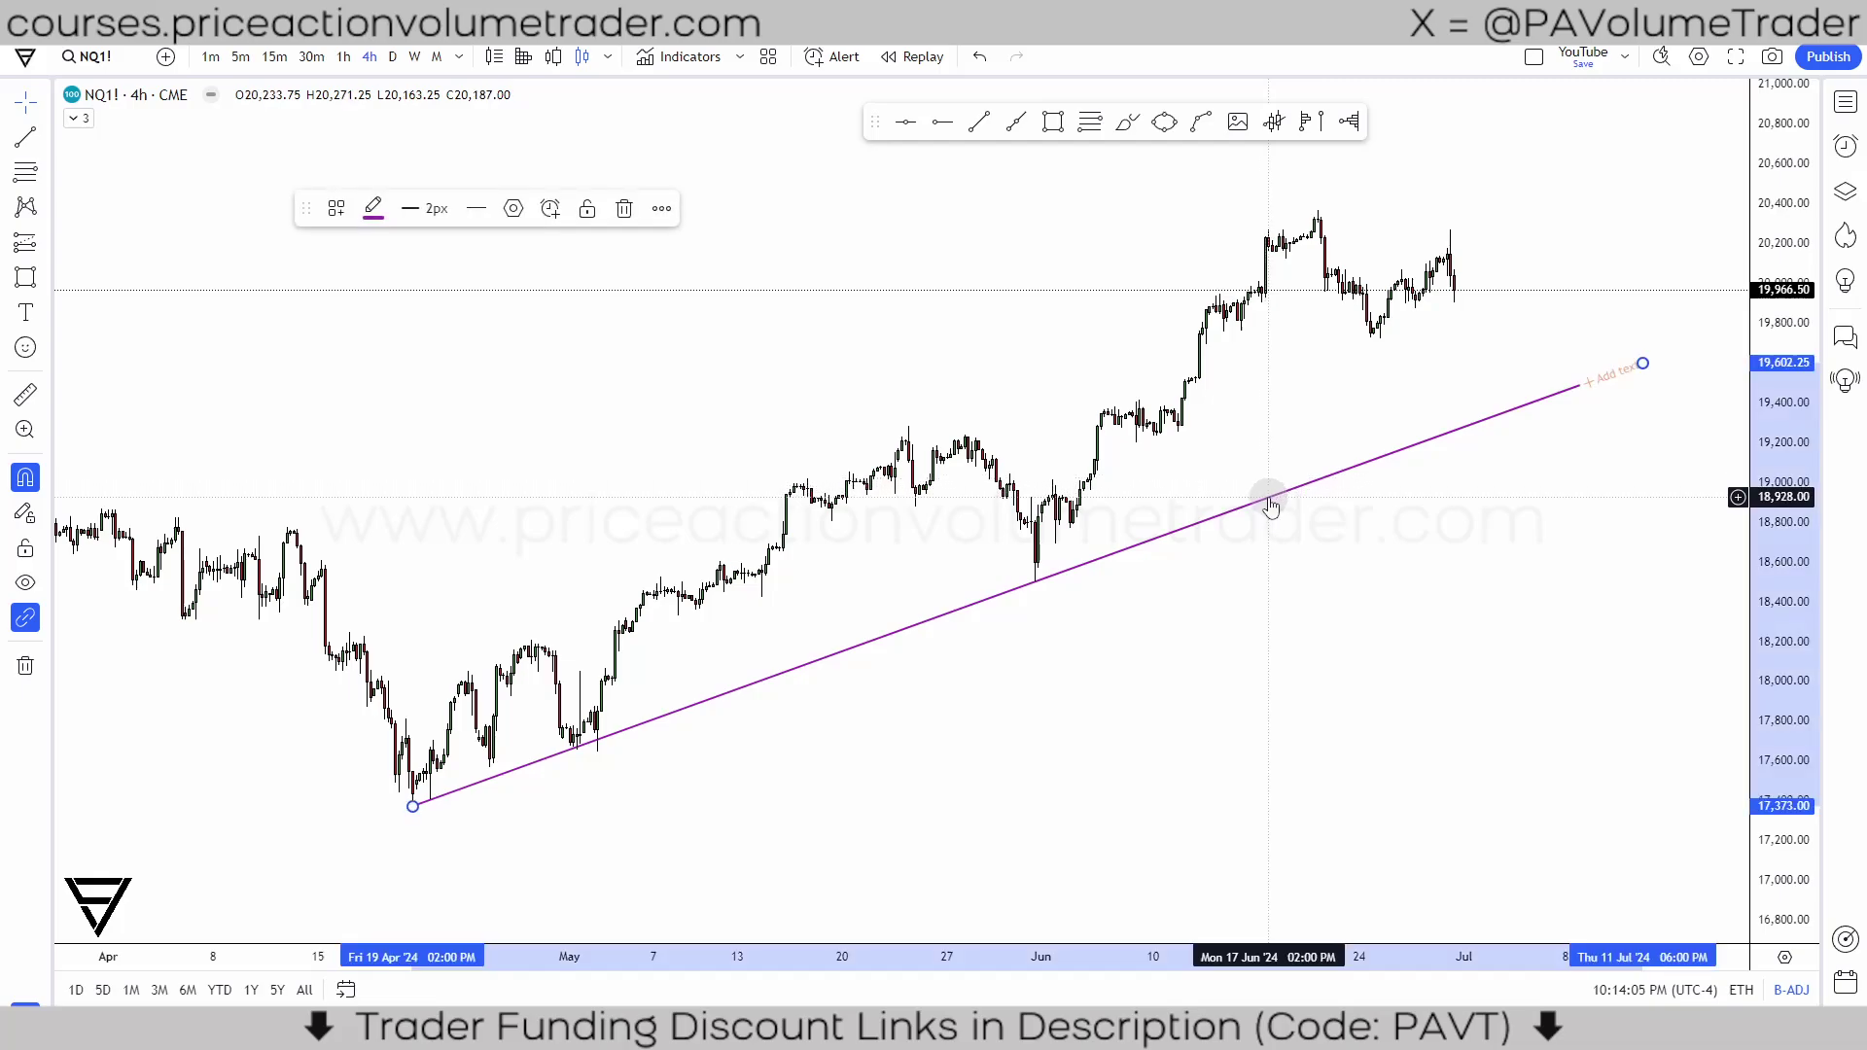
pyautogui.click(514, 209)
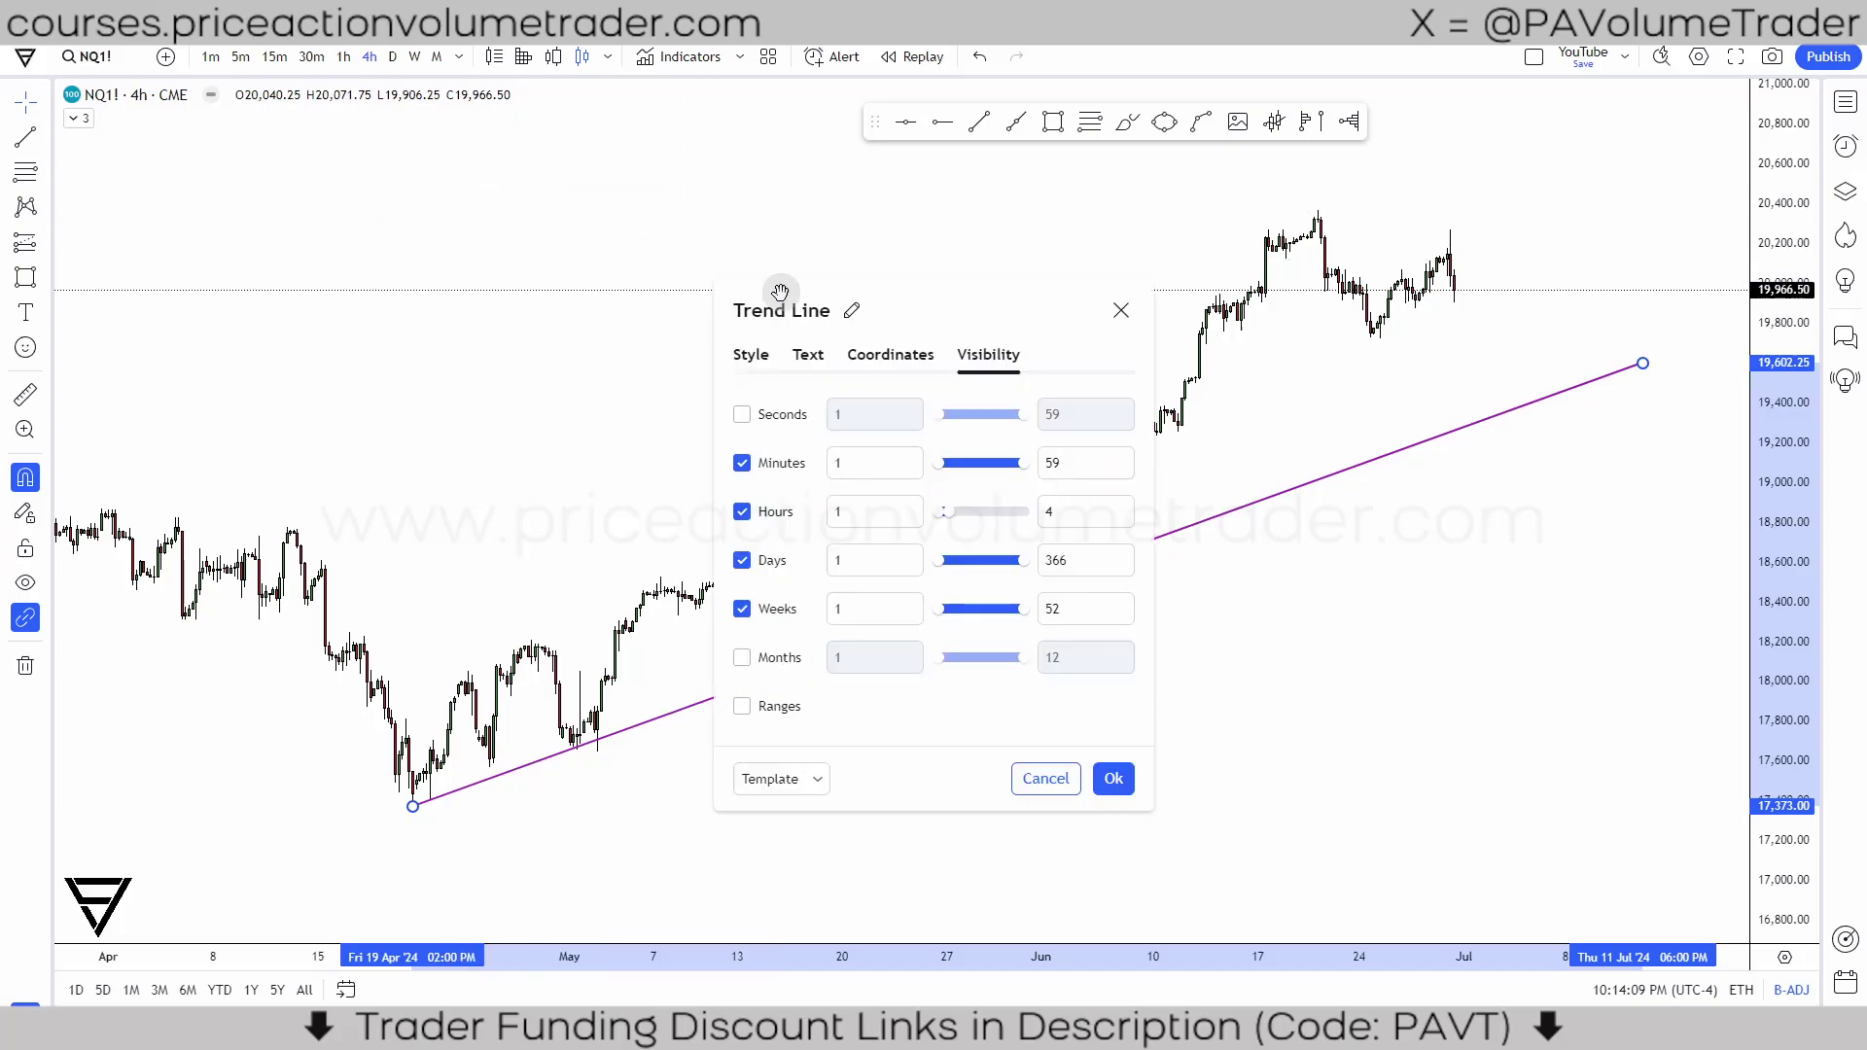
pyautogui.moveTo(811, 309); pyautogui.dragTo(398, 111)
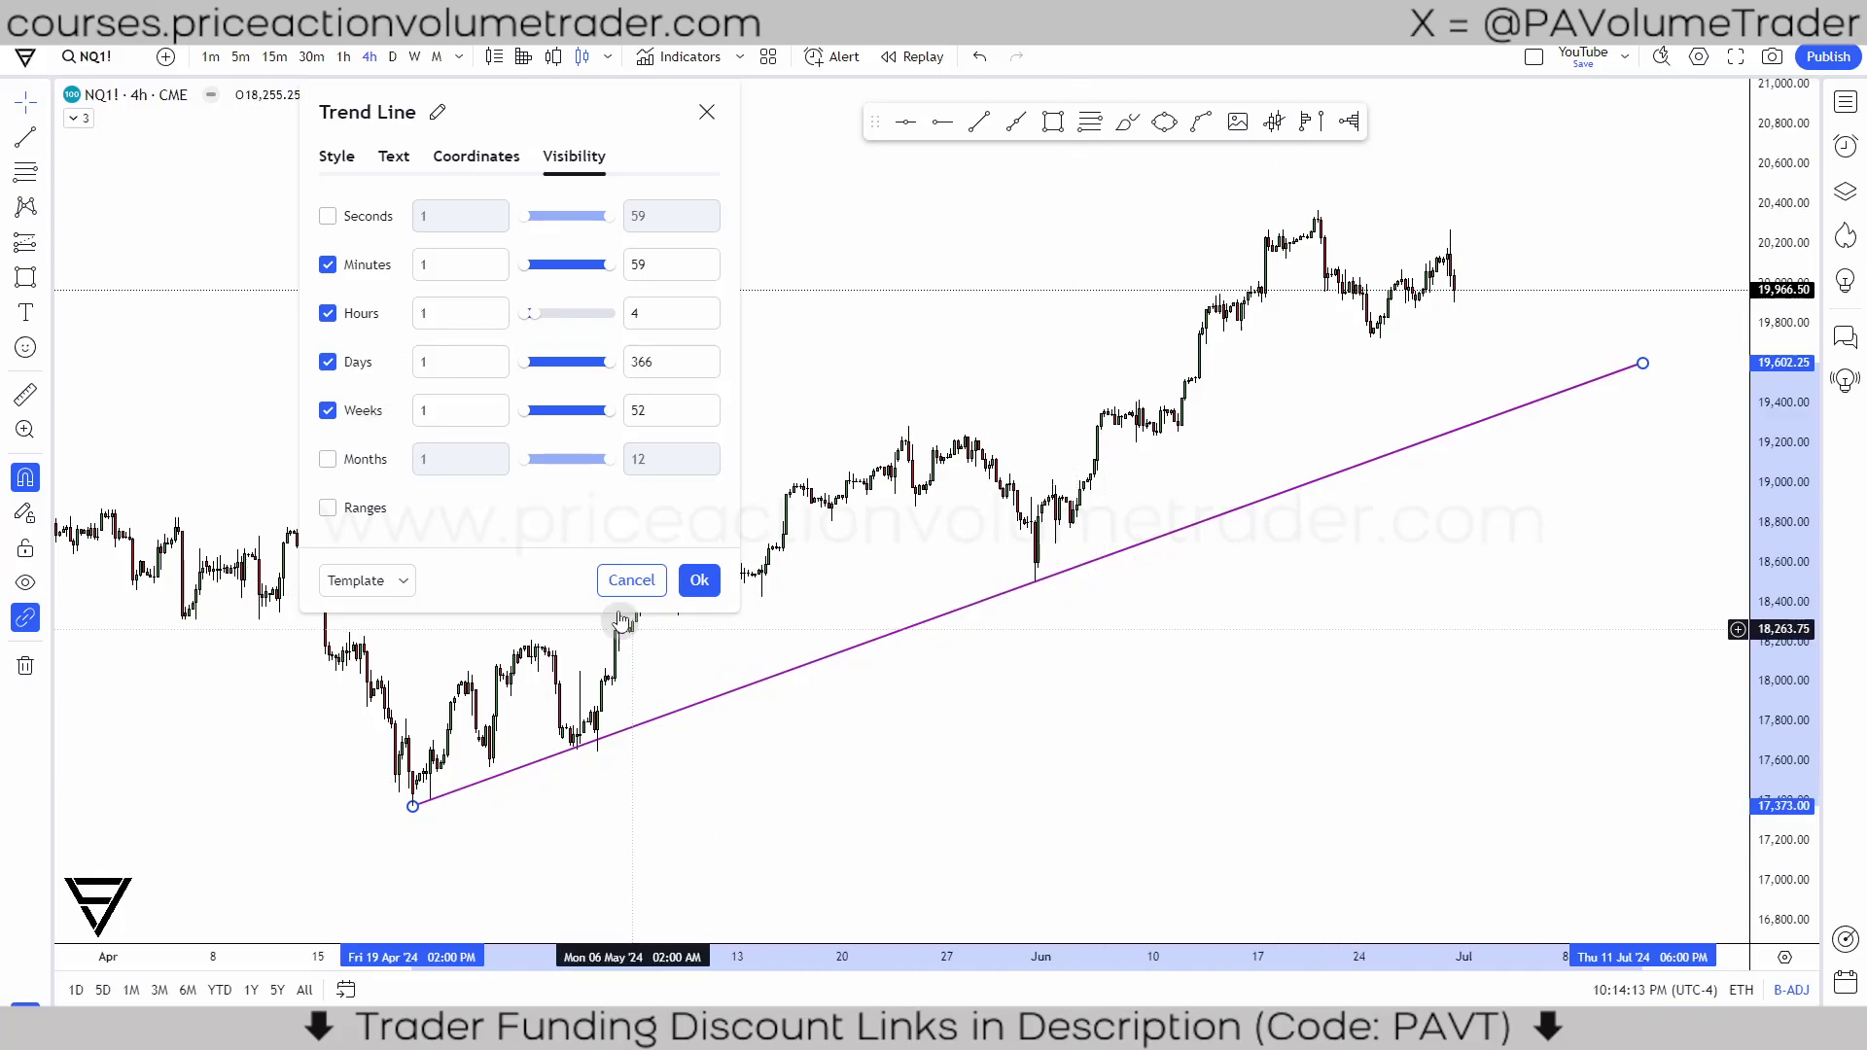
pyautogui.click(375, 416)
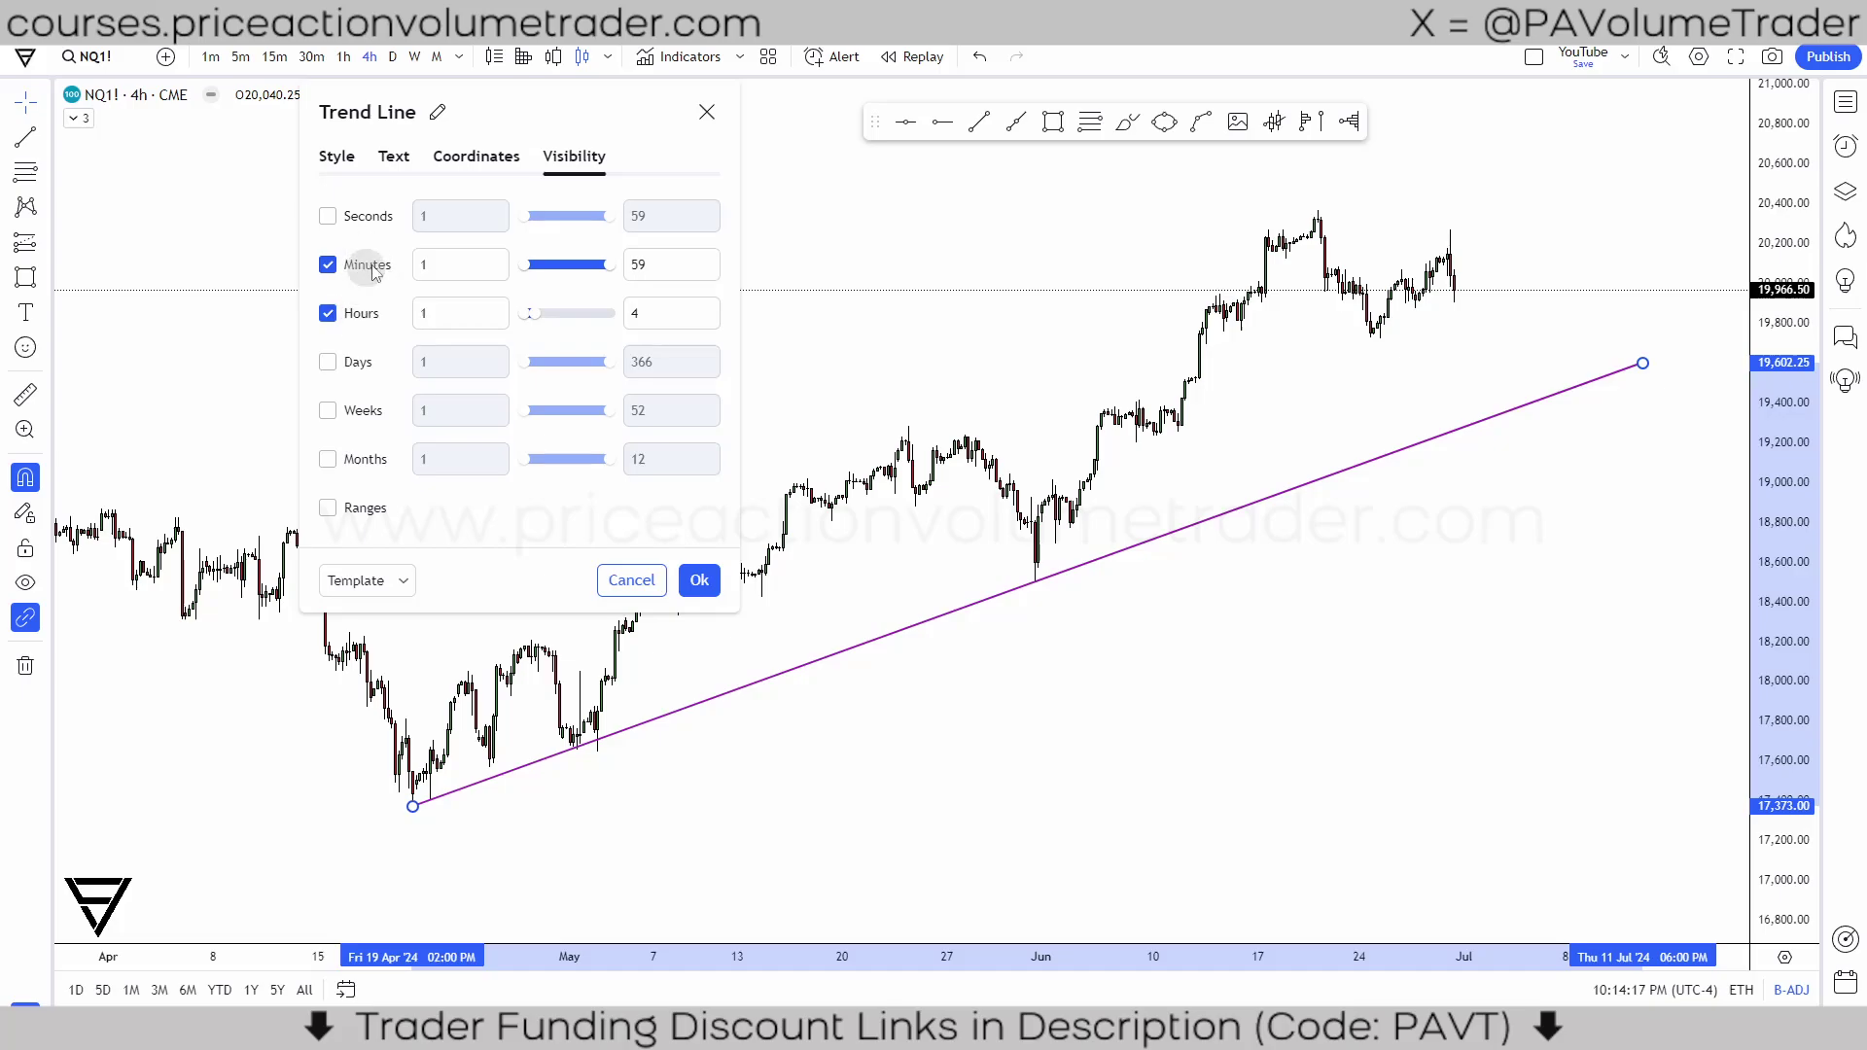
# Step: Review the trend line's coordinates and text settings, and set its line color to green
pyautogui.click(483, 159)
pyautogui.click(454, 209)
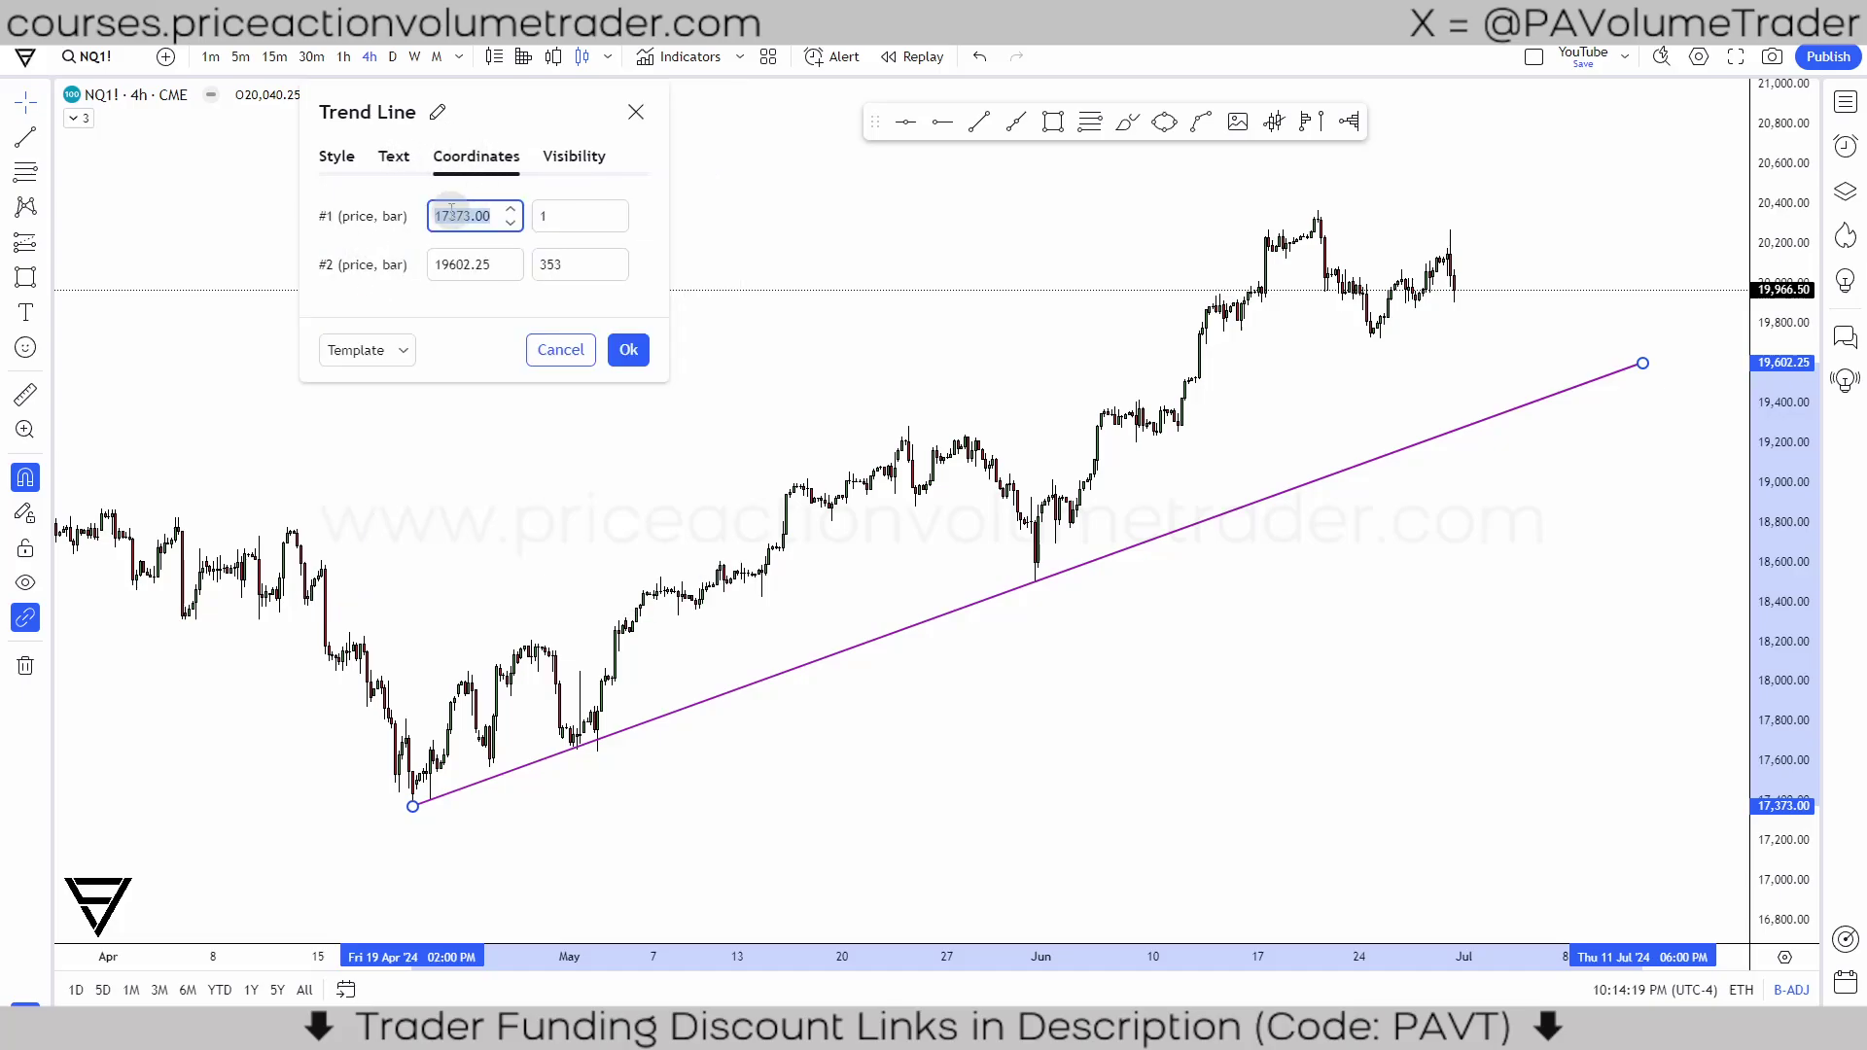
pyautogui.click(394, 158)
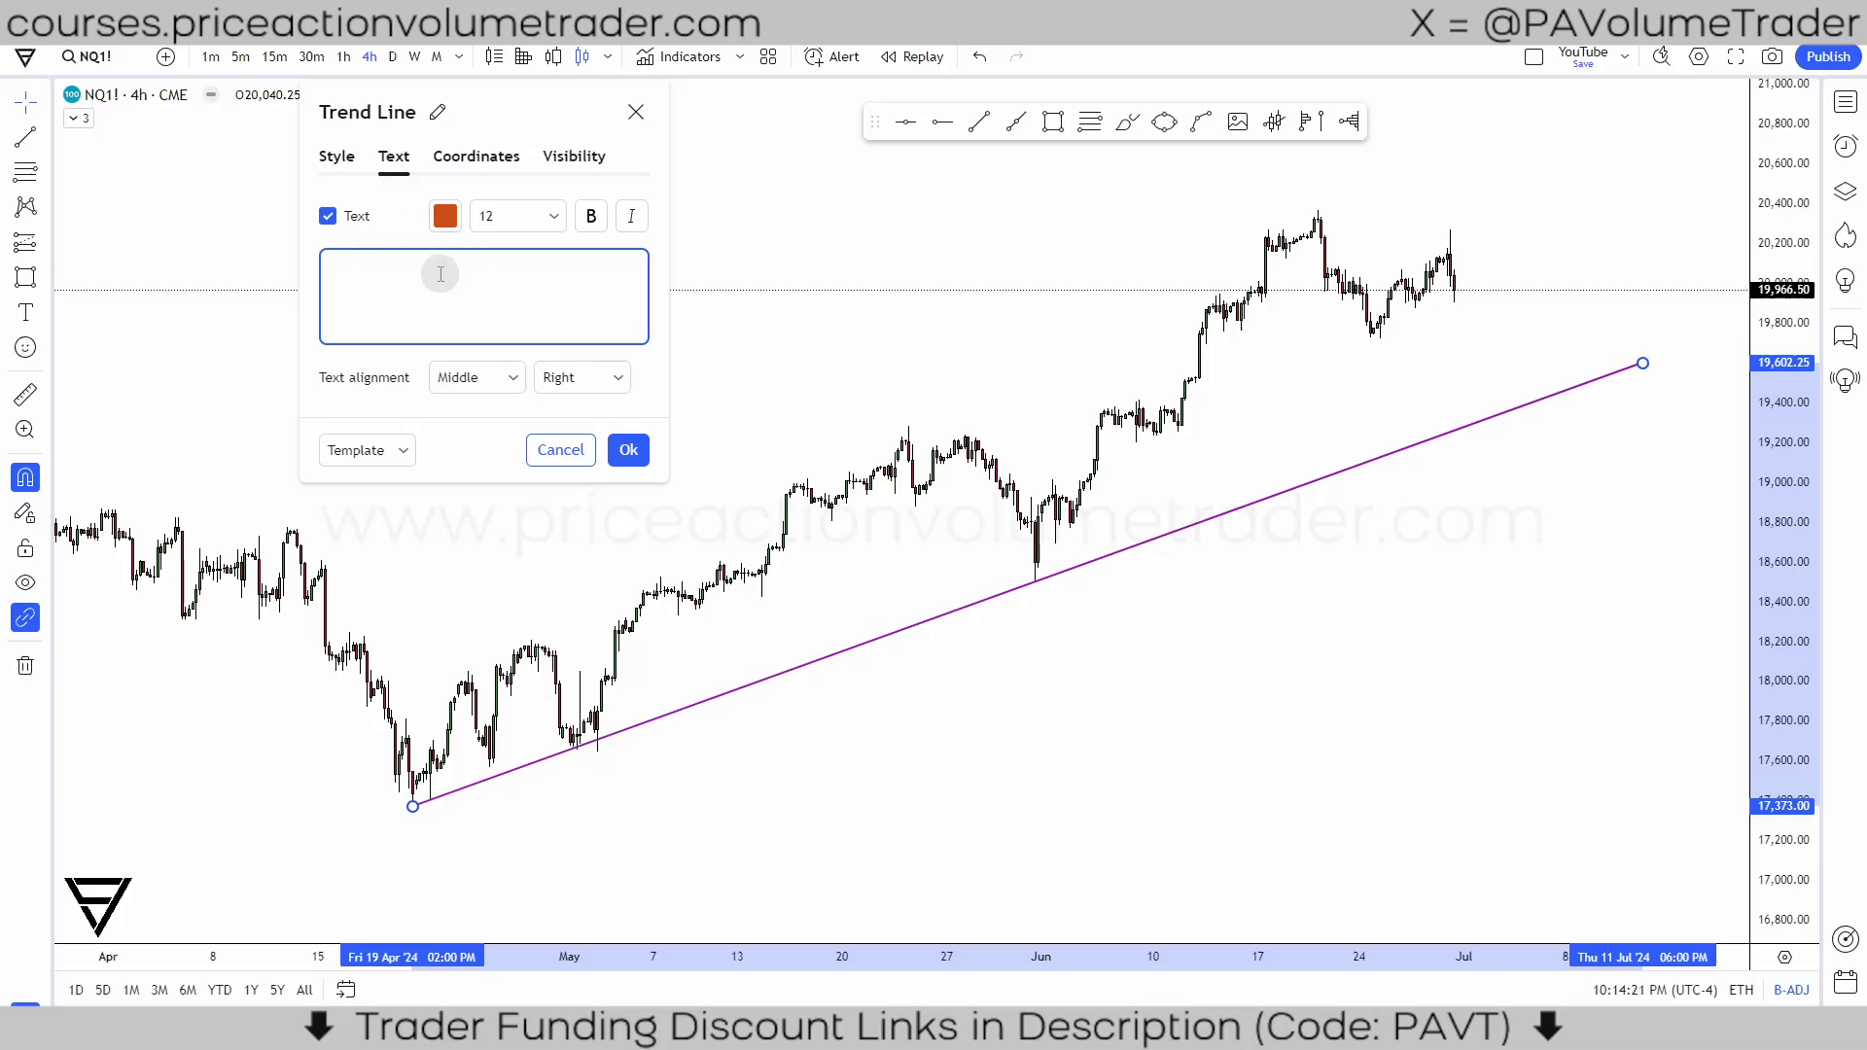
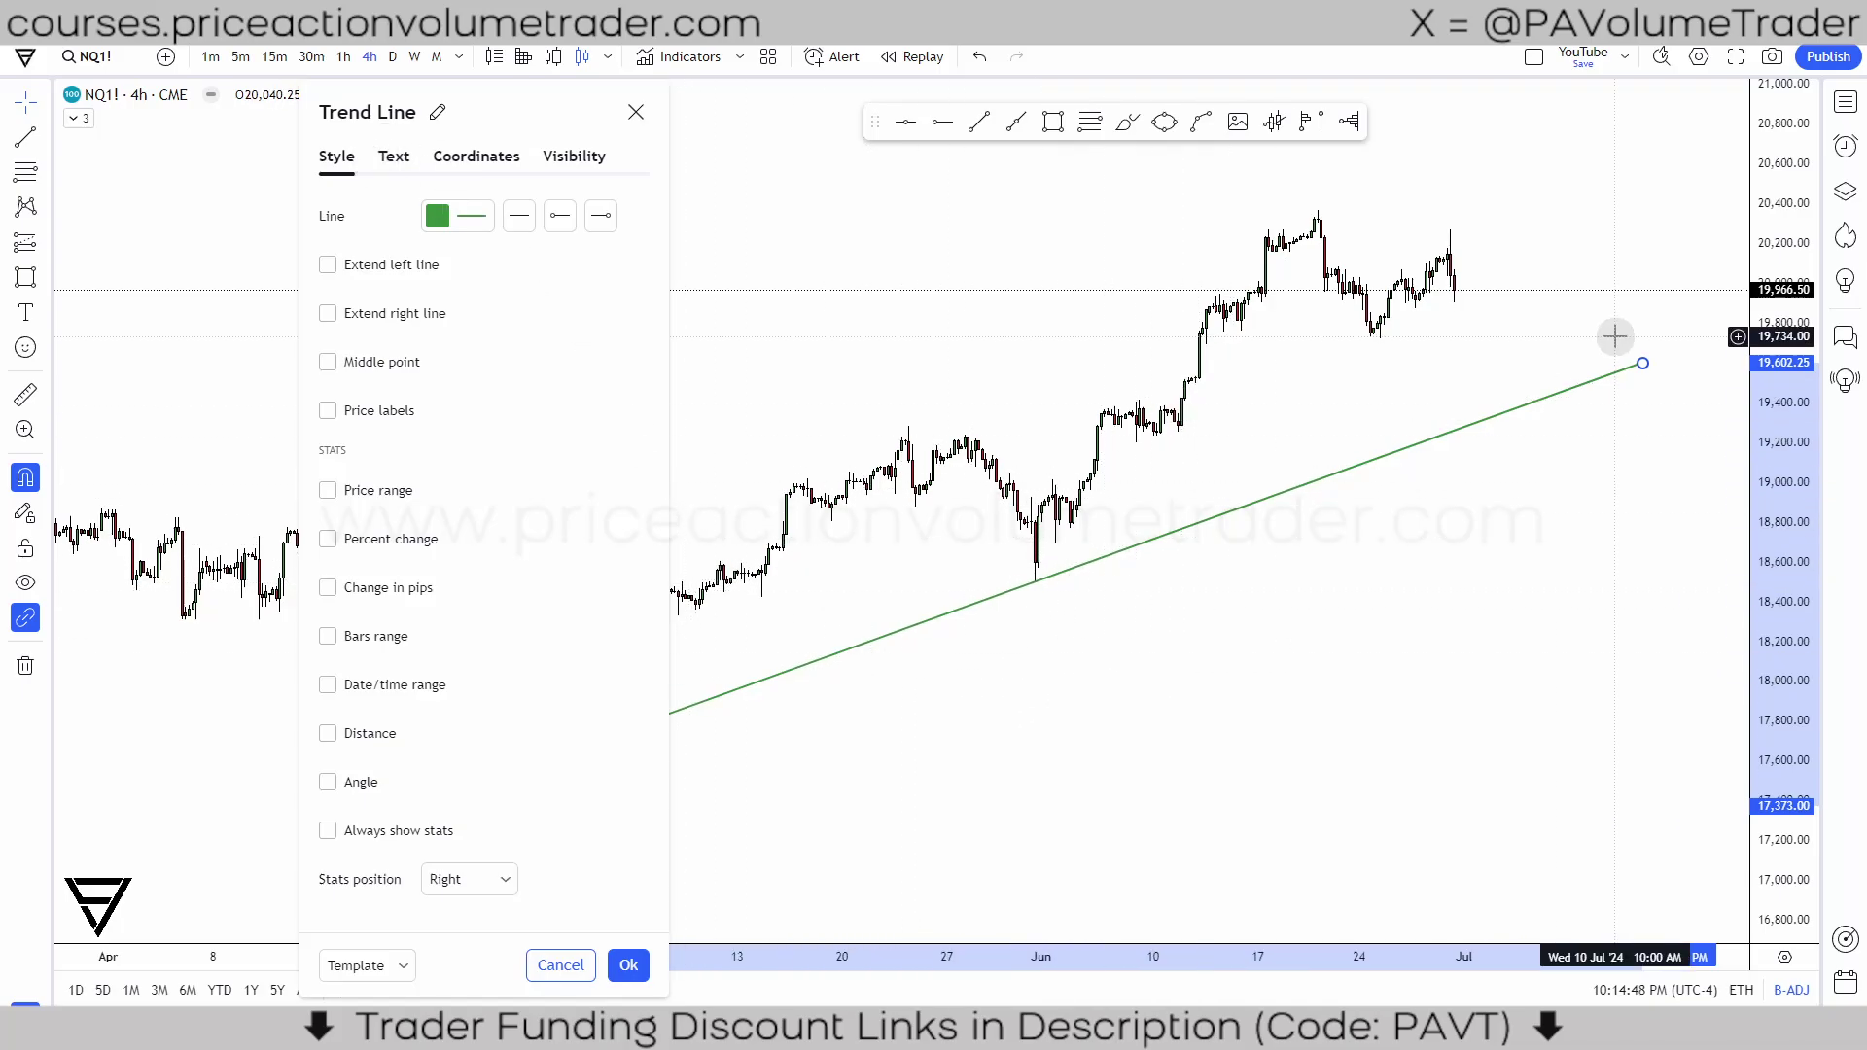
# Step: Review the trend line's visibility and style settings, repositioning the settings window over the chart
pyautogui.click(584, 156)
pyautogui.click(339, 157)
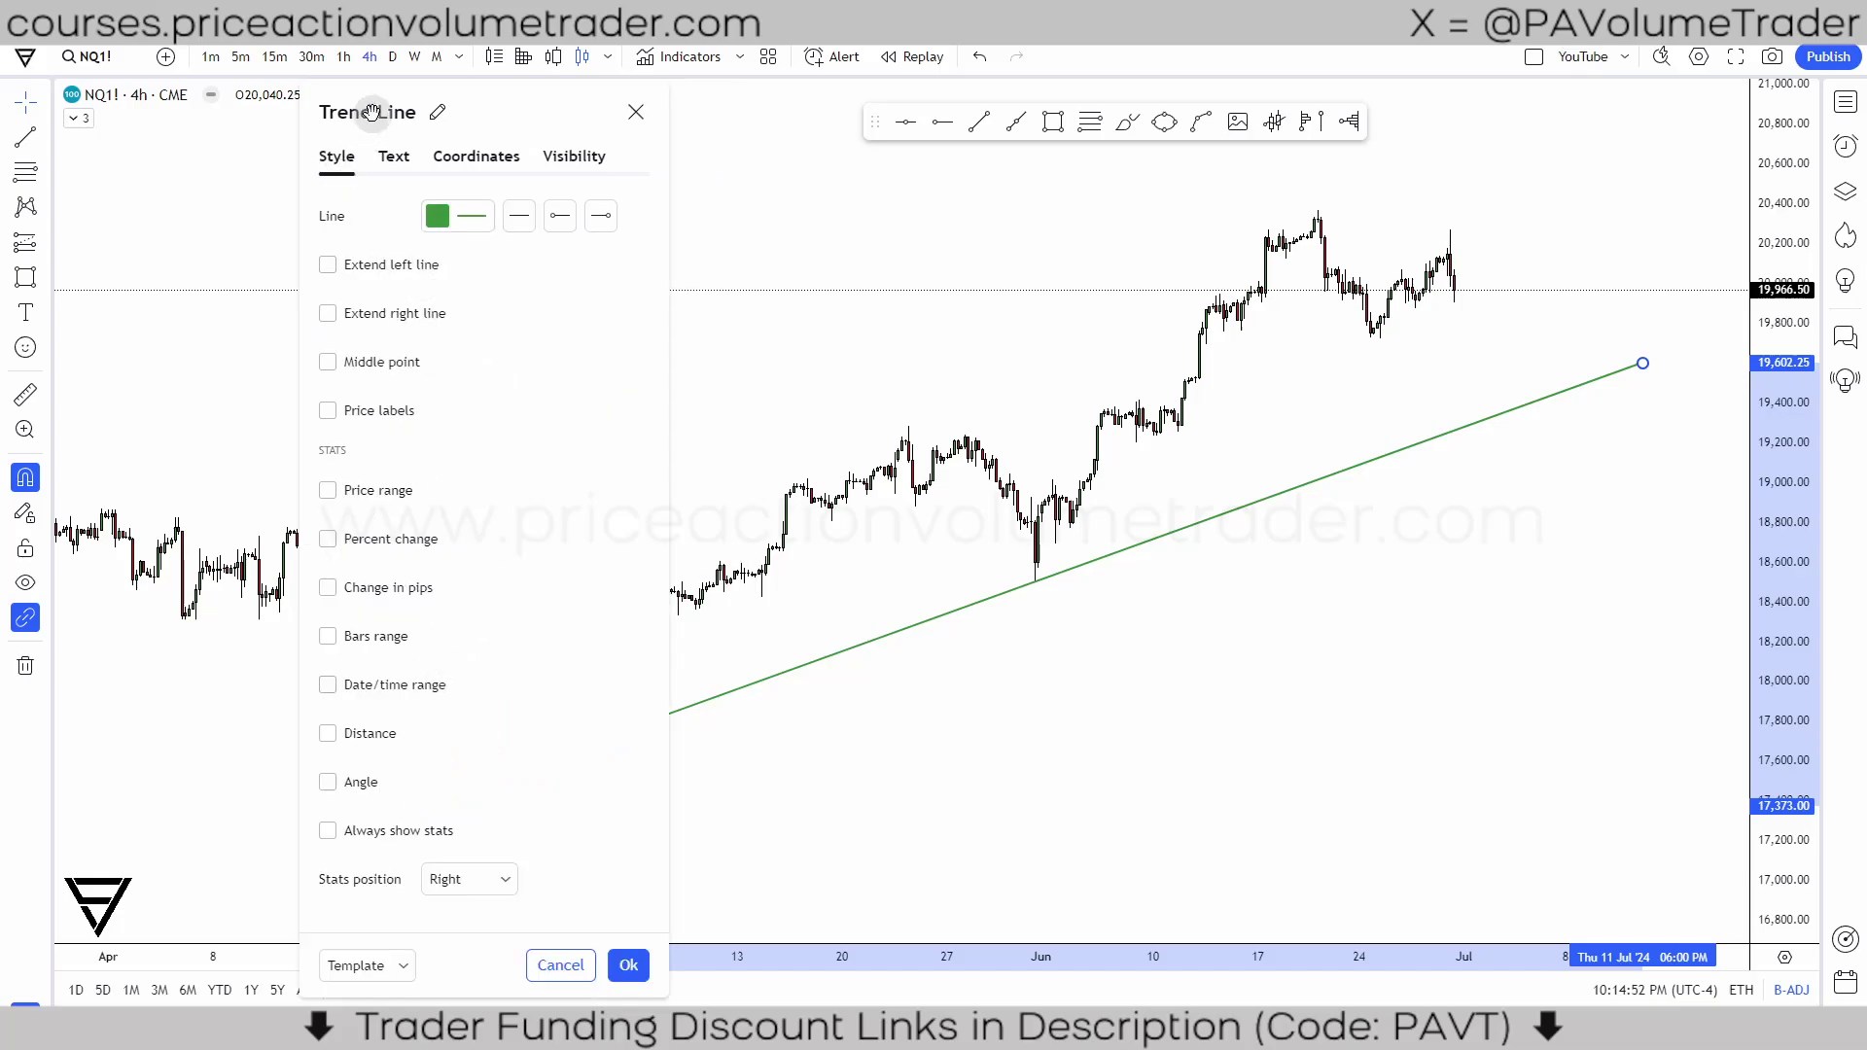
pyautogui.moveTo(372, 112); pyautogui.dragTo(410, 185)
pyautogui.click(445, 109)
pyautogui.click(374, 201)
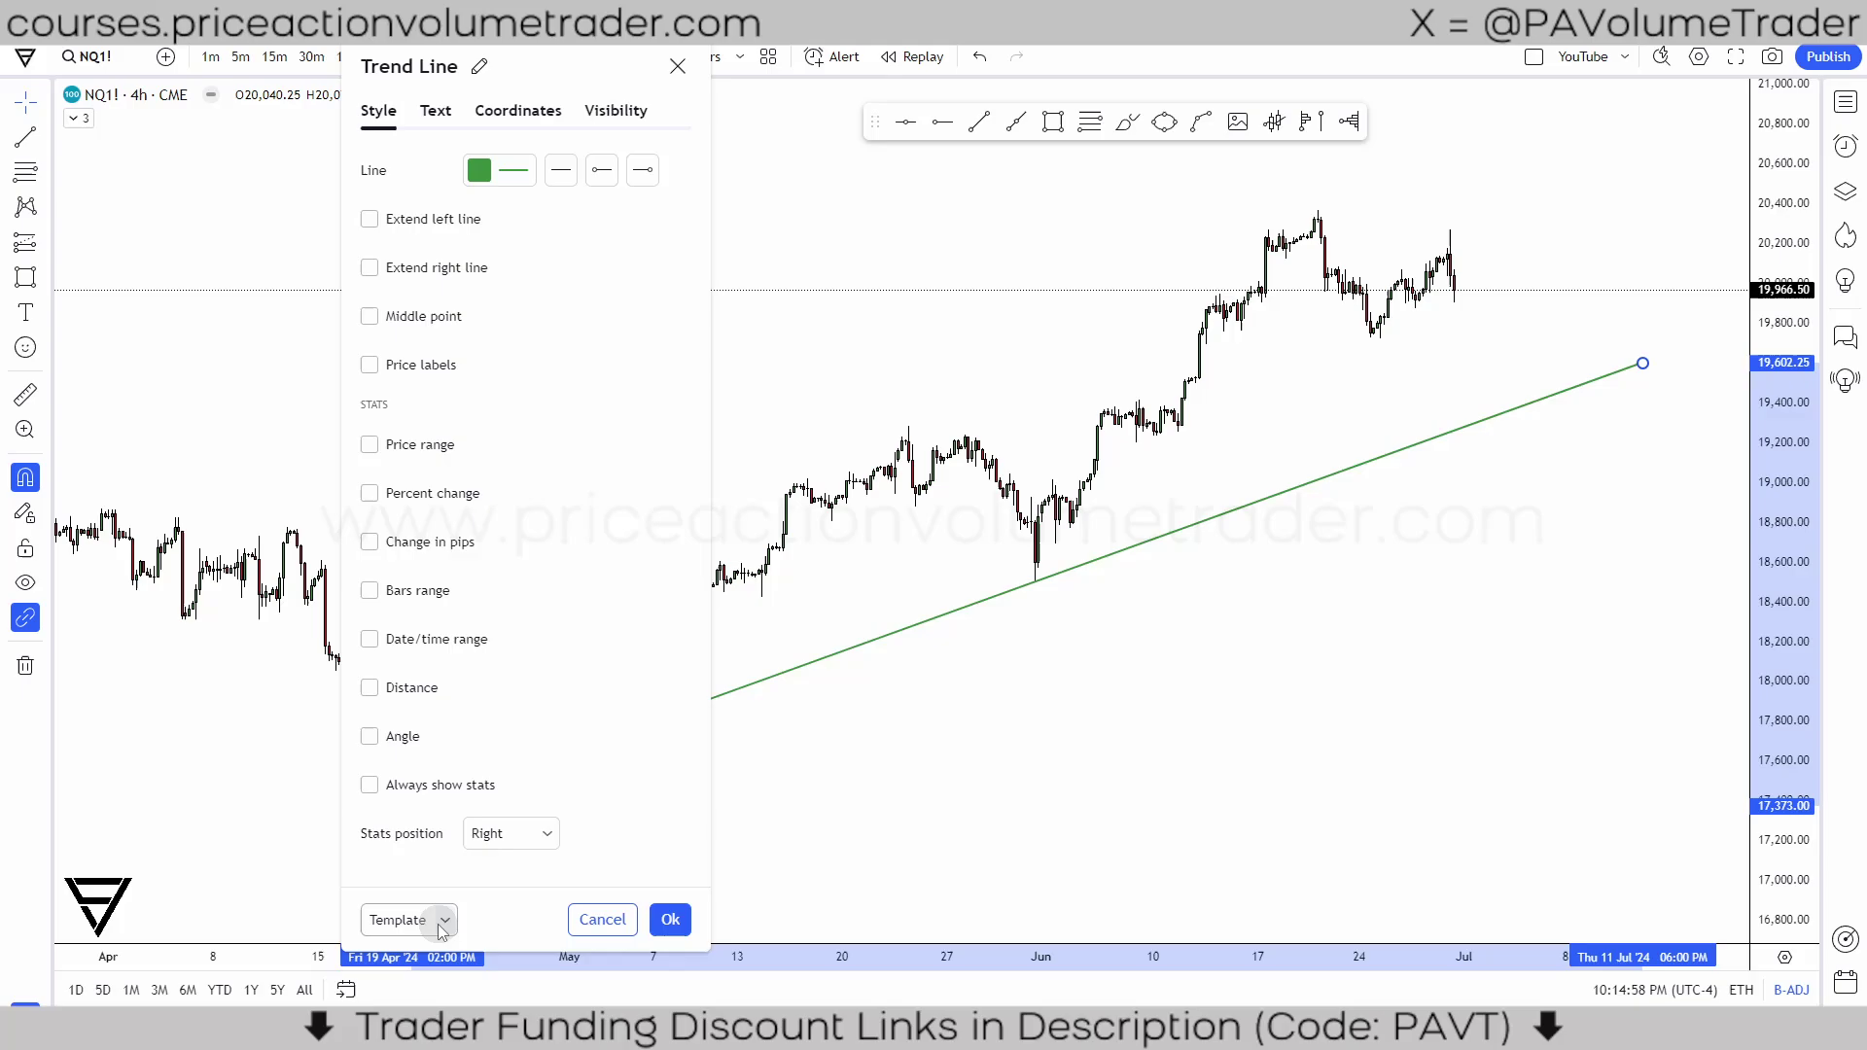
pyautogui.moveTo(582, 45); pyautogui.dragTo(608, 29)
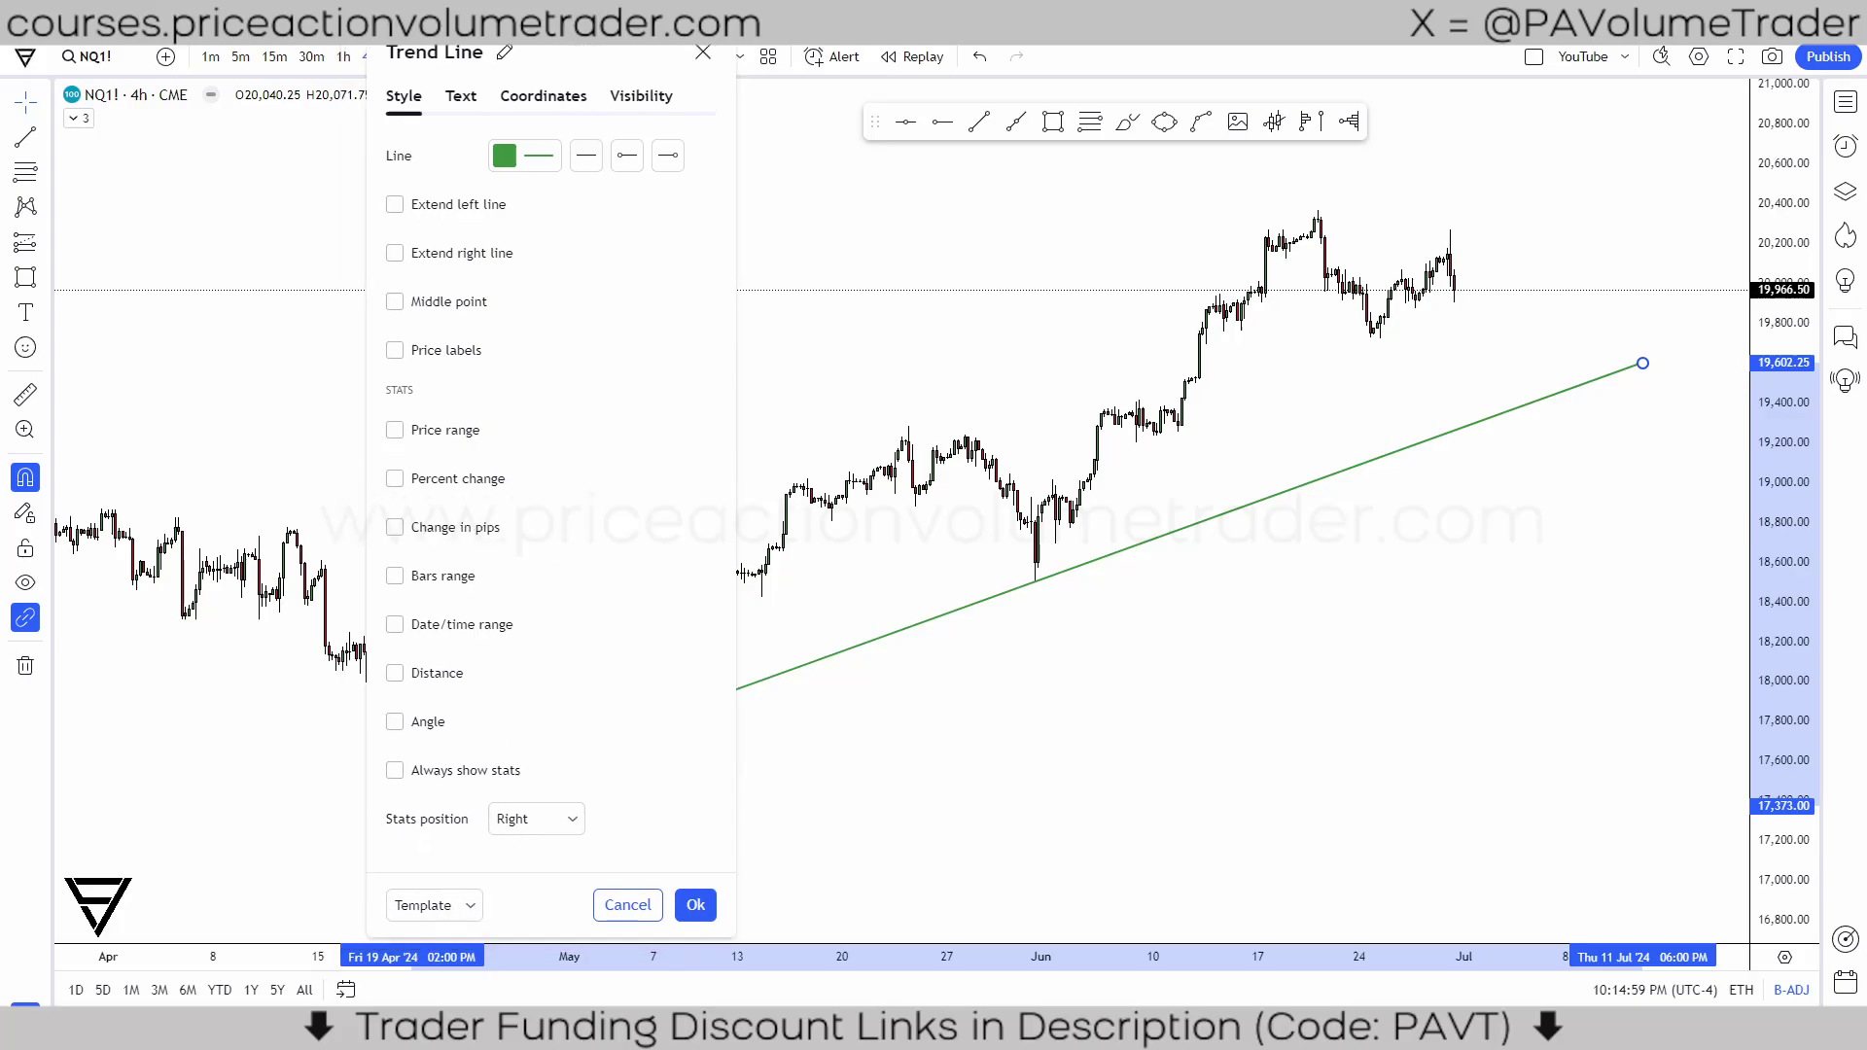
# Step: Save the trend line's settings, including its minutes and hours visibility, as a drawing template named "Green Trendline H/M"
pyautogui.click(637, 88)
pyautogui.moveTo(613, 104); pyautogui.dragTo(567, 118)
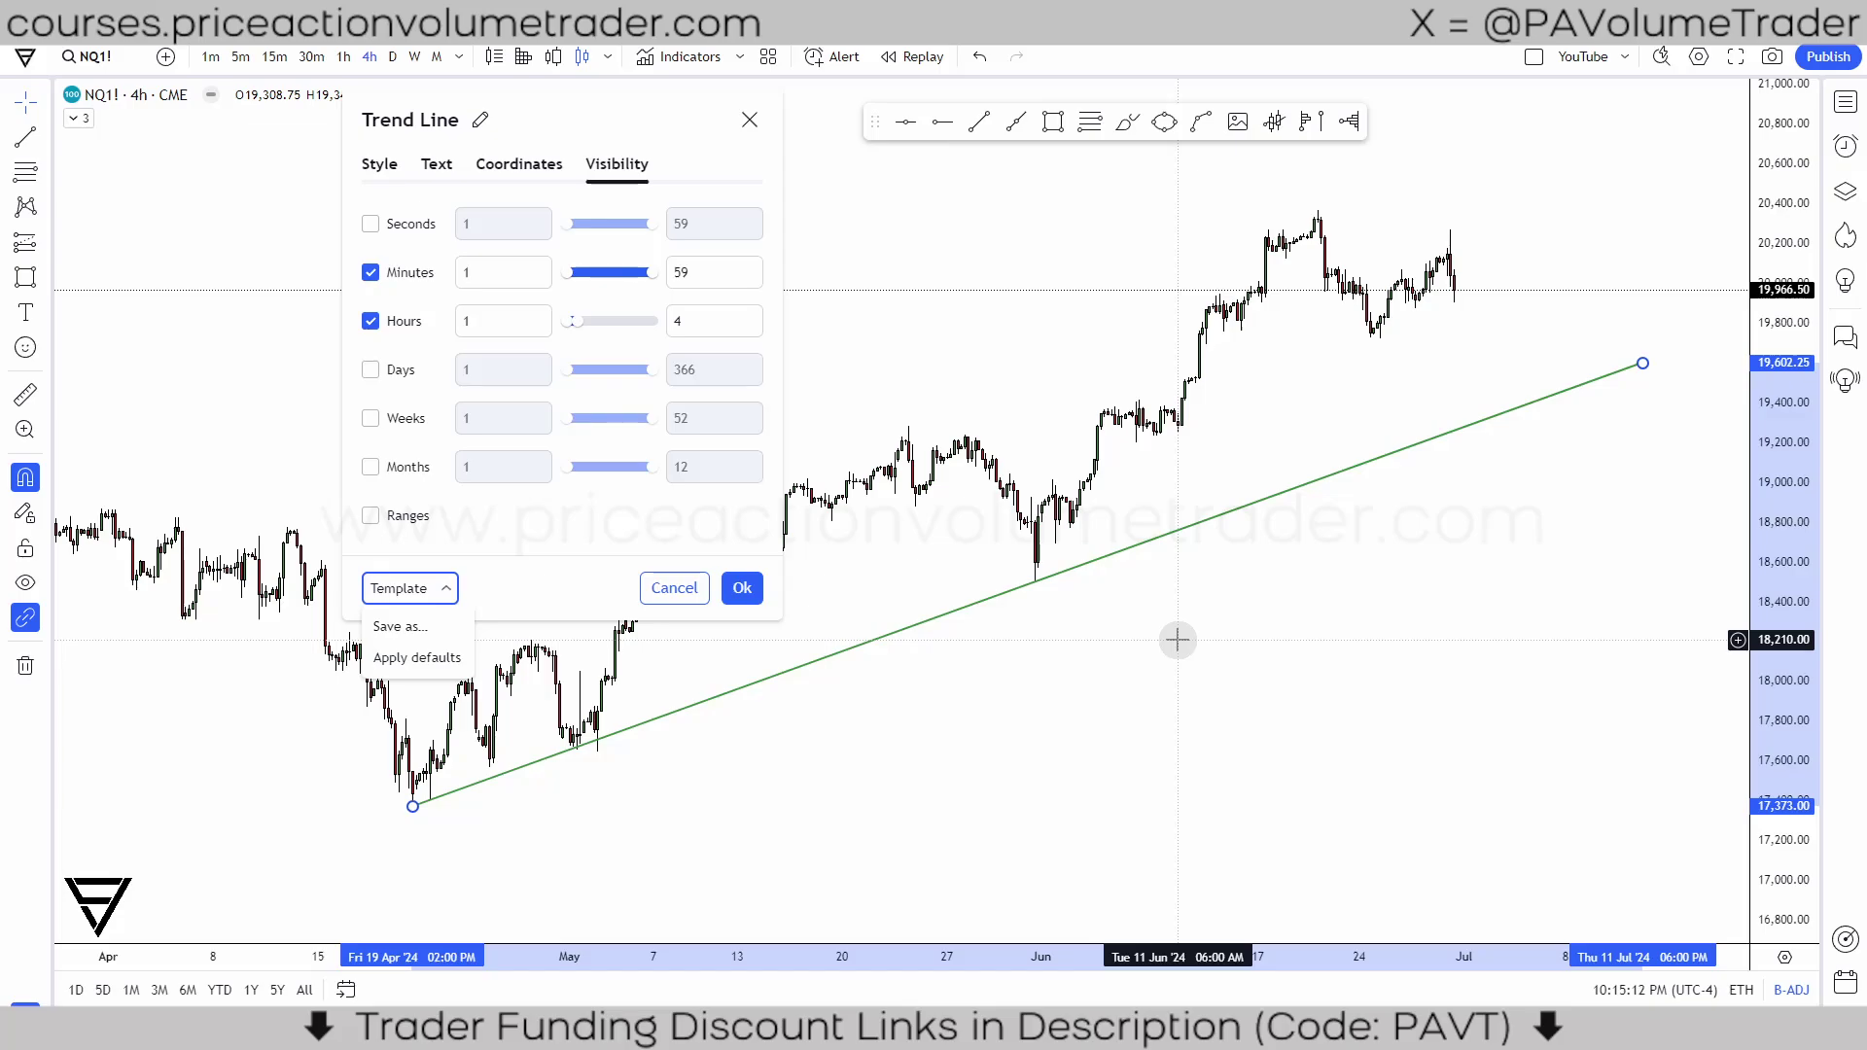
pyautogui.click(406, 628)
pyautogui.click(802, 552)
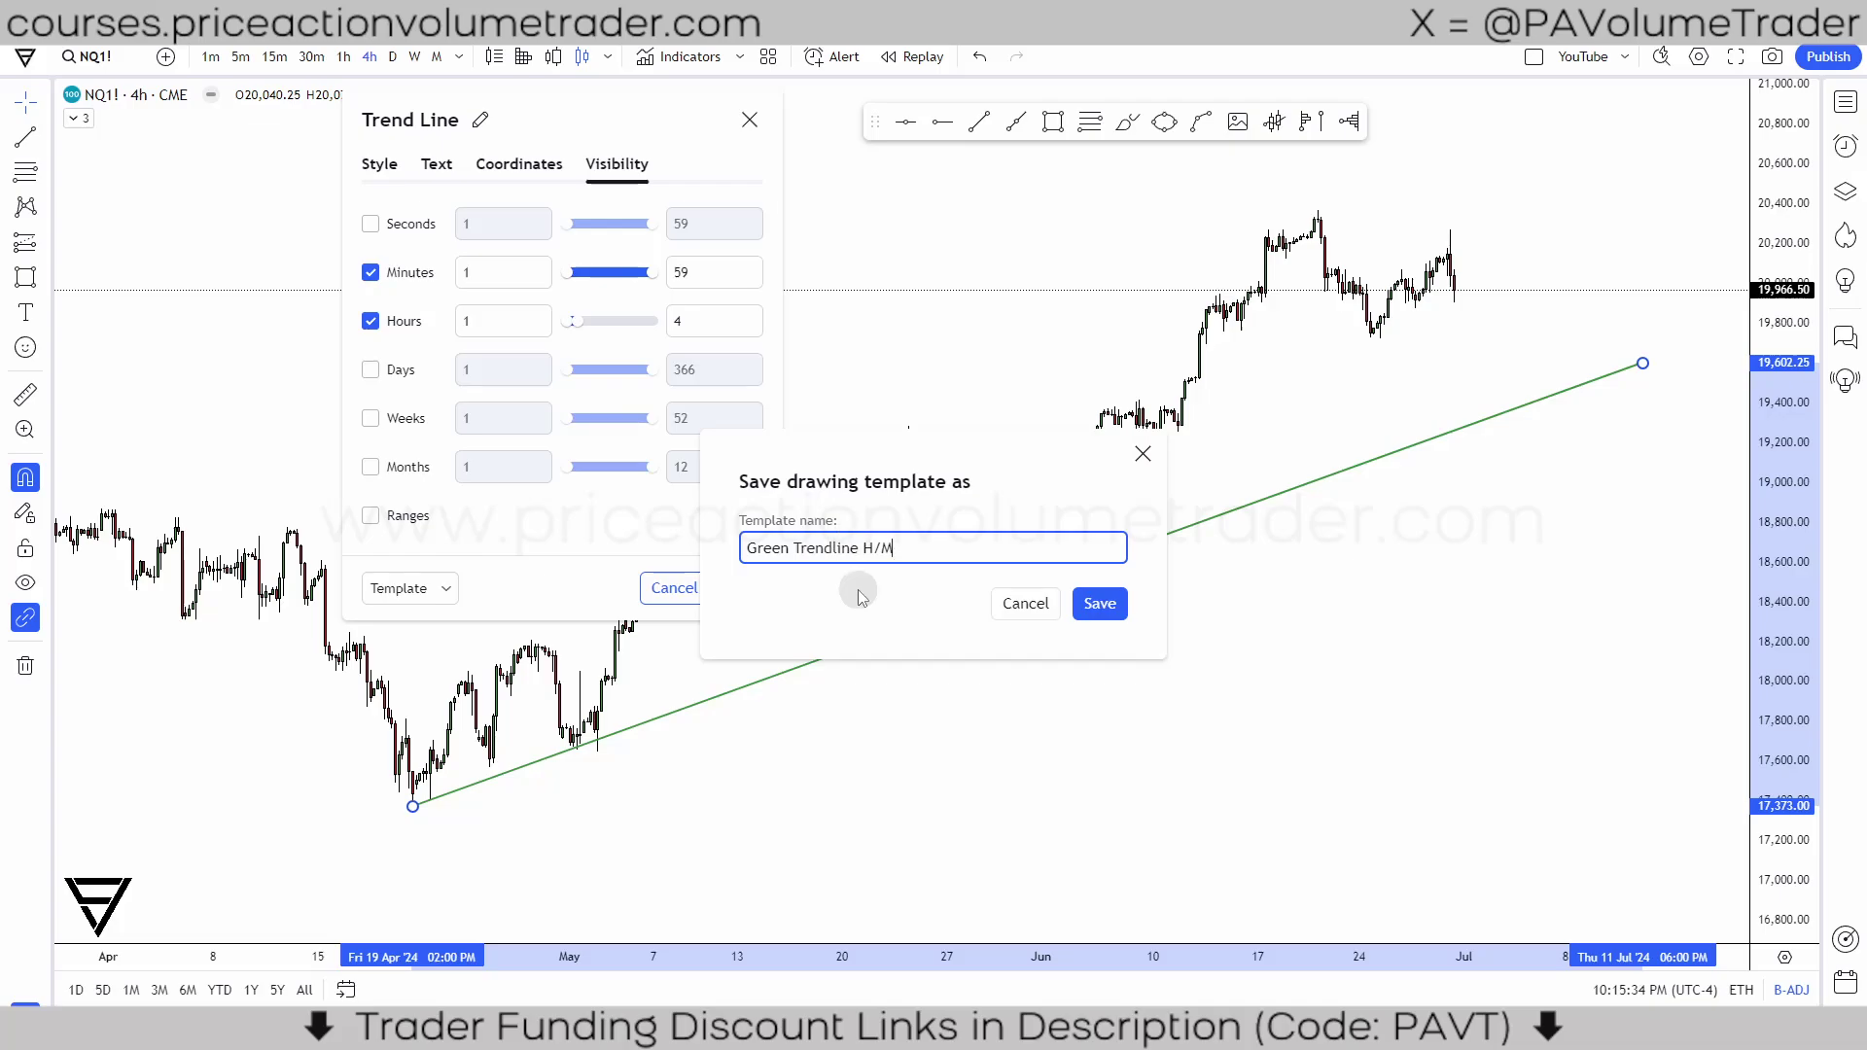
pyautogui.click(1101, 603)
pyautogui.click(1099, 600)
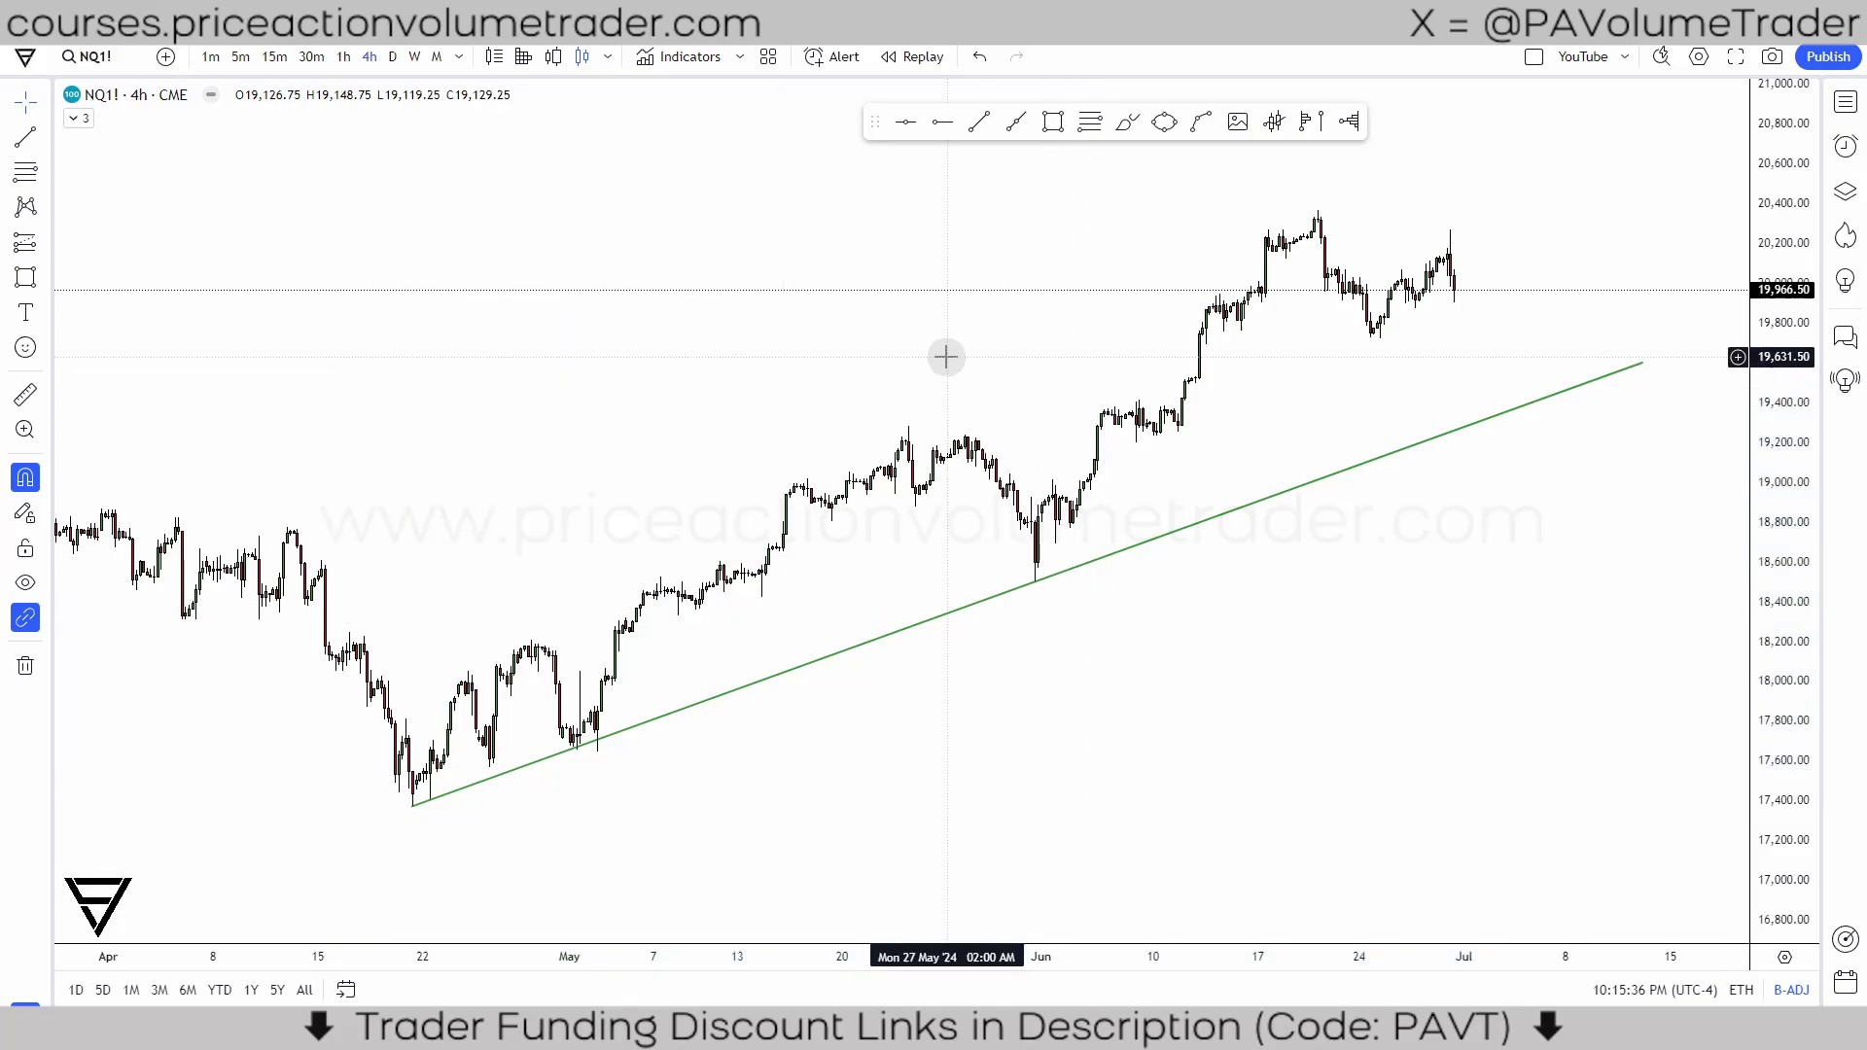
# Step: Check the saved drawing templates for the green trend line
pyautogui.click(984, 600)
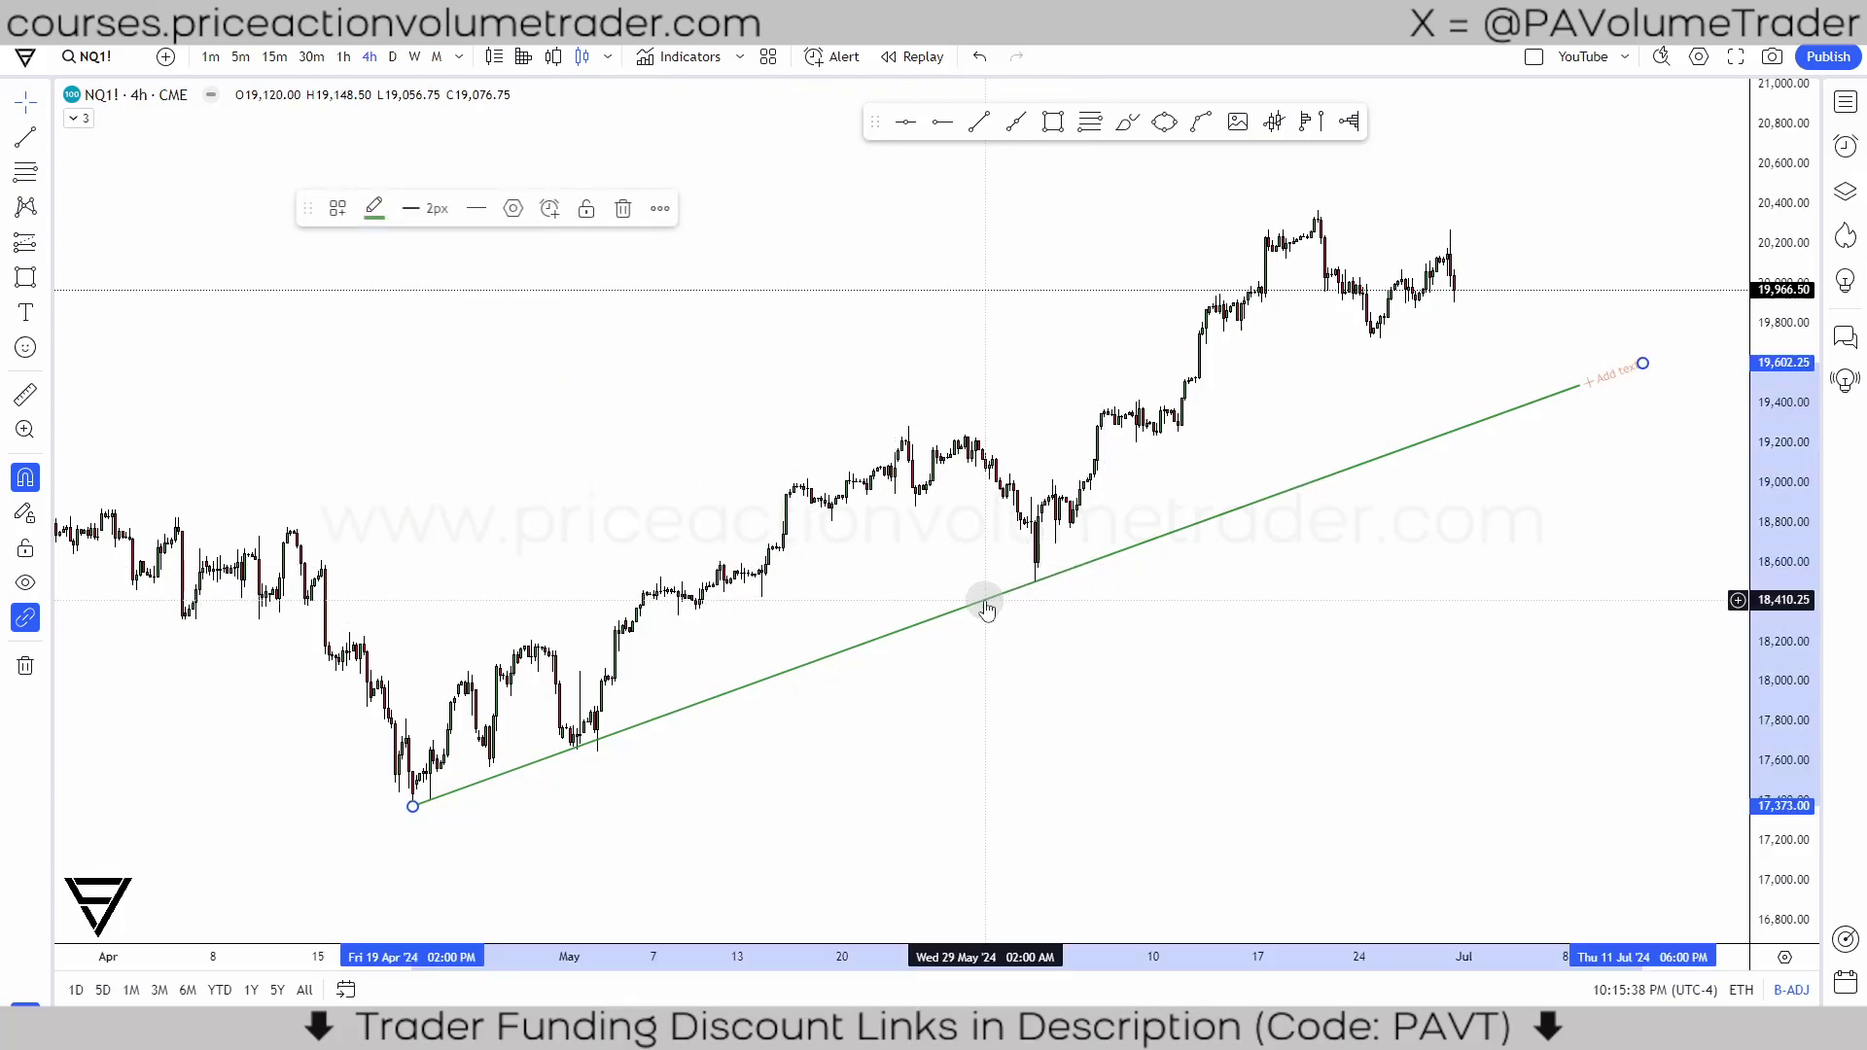
pyautogui.click(330, 214)
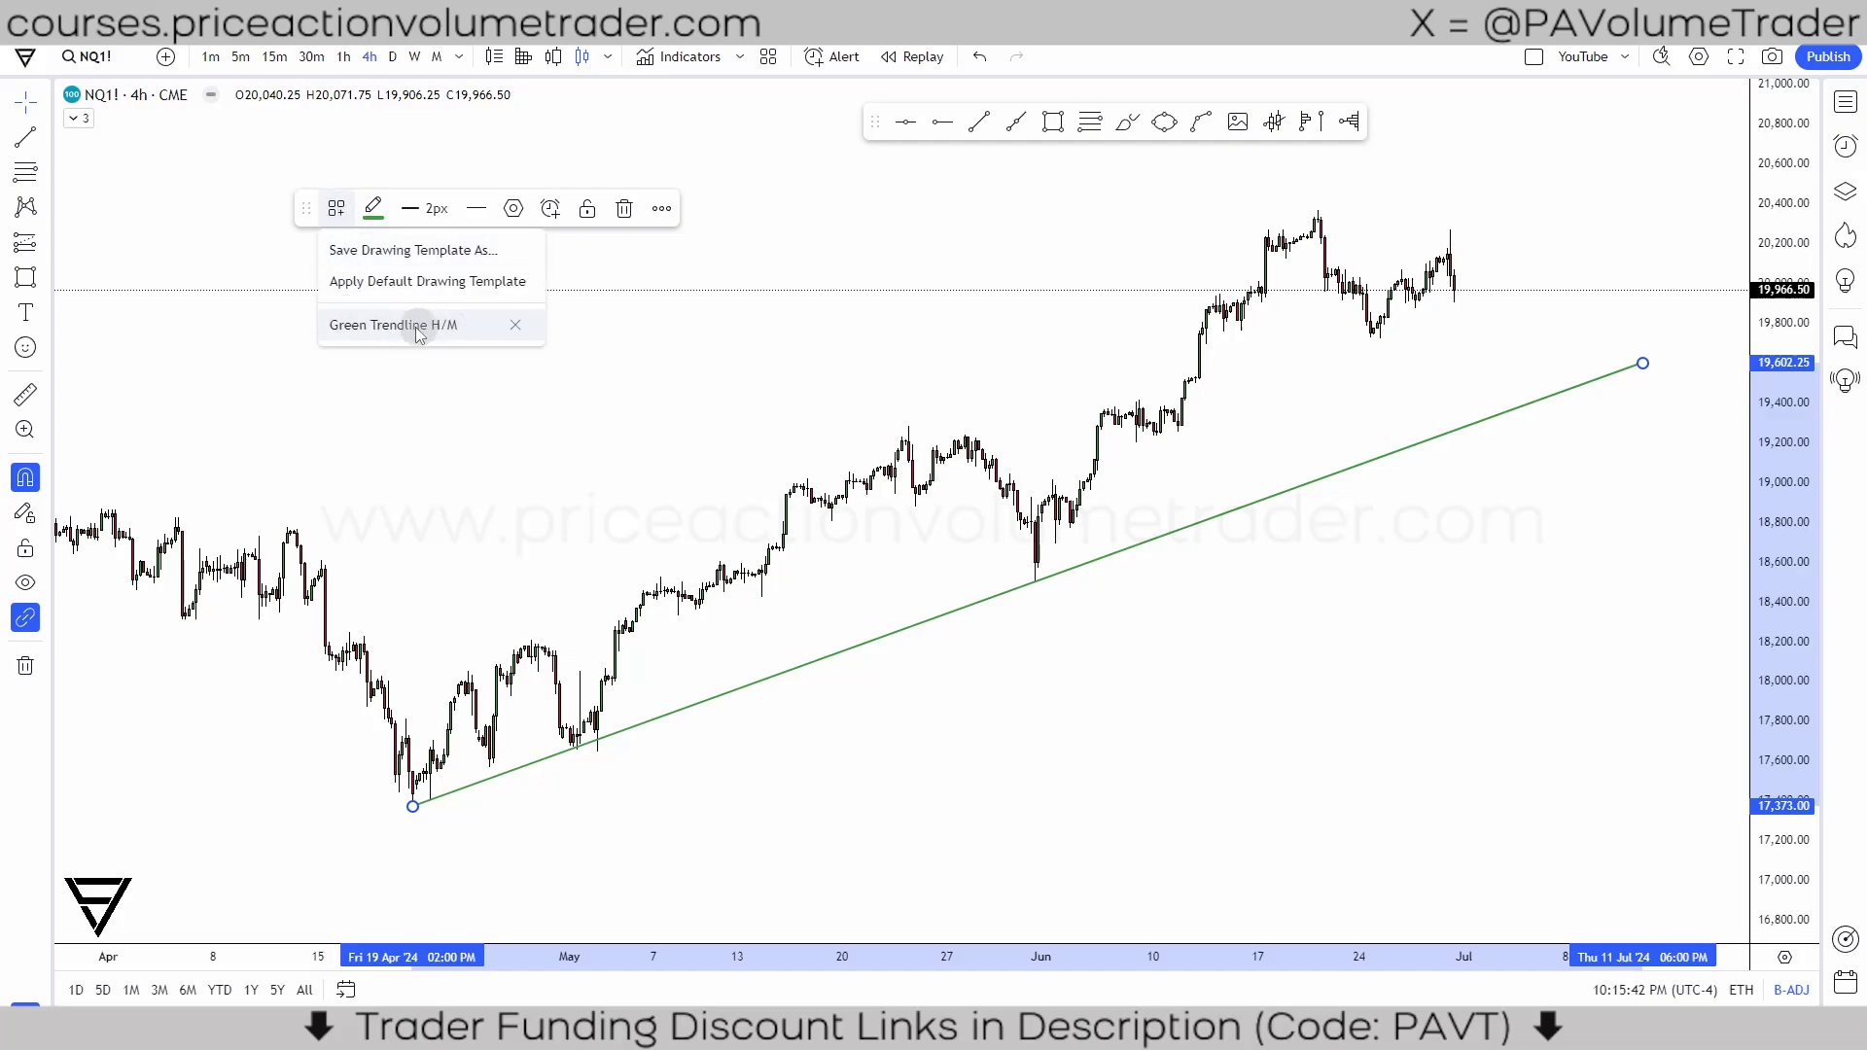
pyautogui.click(1216, 421)
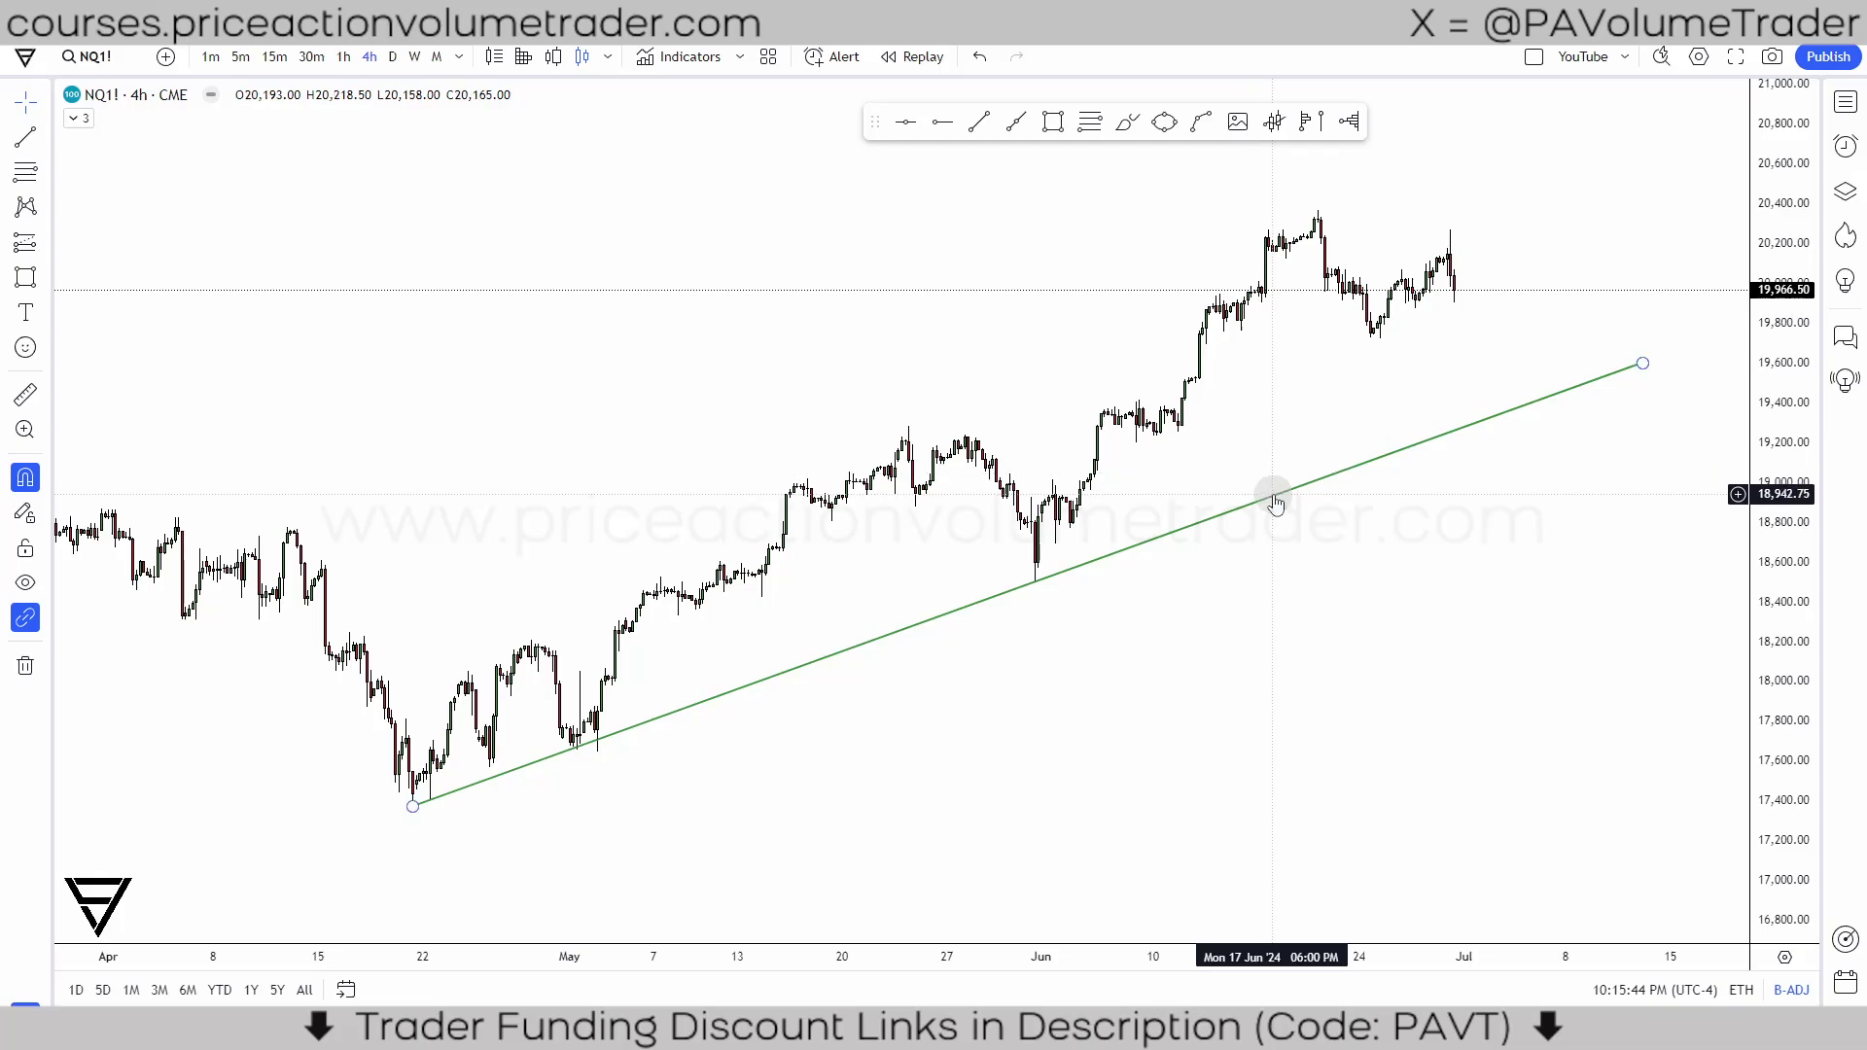
# Step: Change the trend line's color to black and its line style to dashed
pyautogui.click(374, 210)
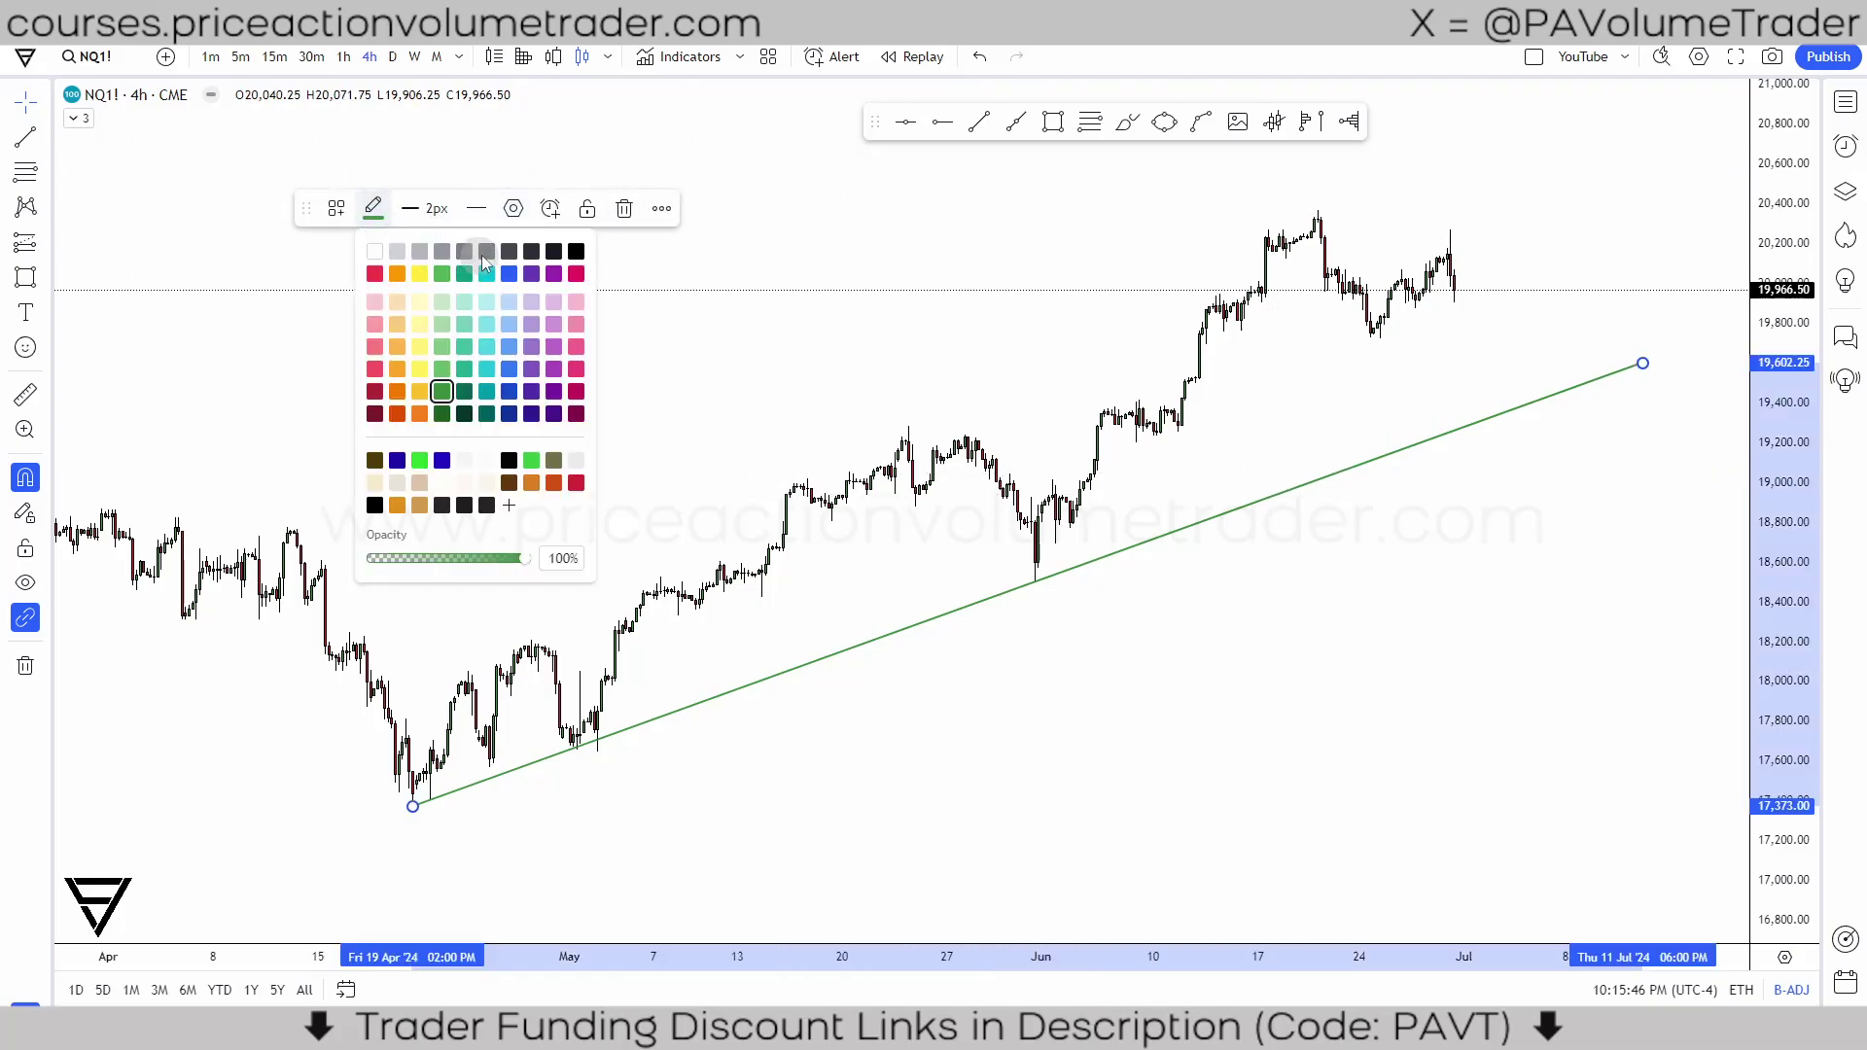
pyautogui.click(576, 253)
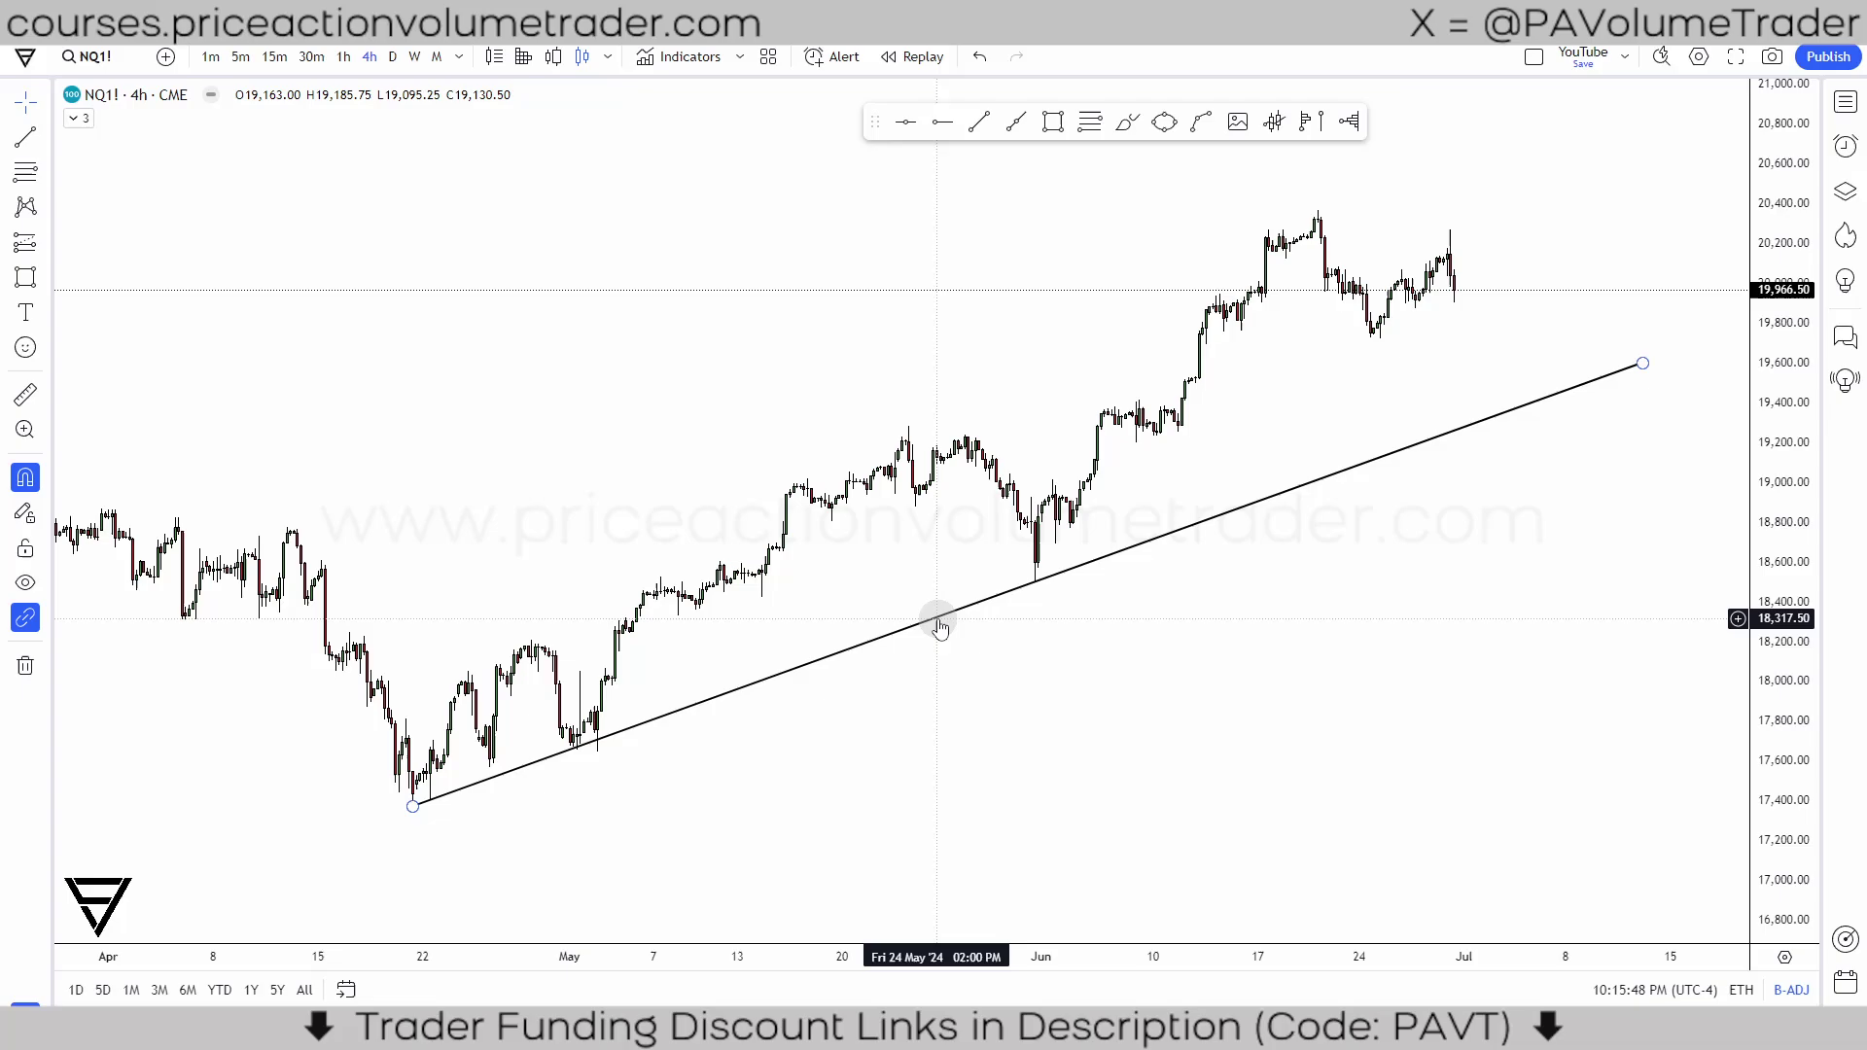
pyautogui.click(477, 209)
pyautogui.click(497, 279)
pyautogui.click(813, 359)
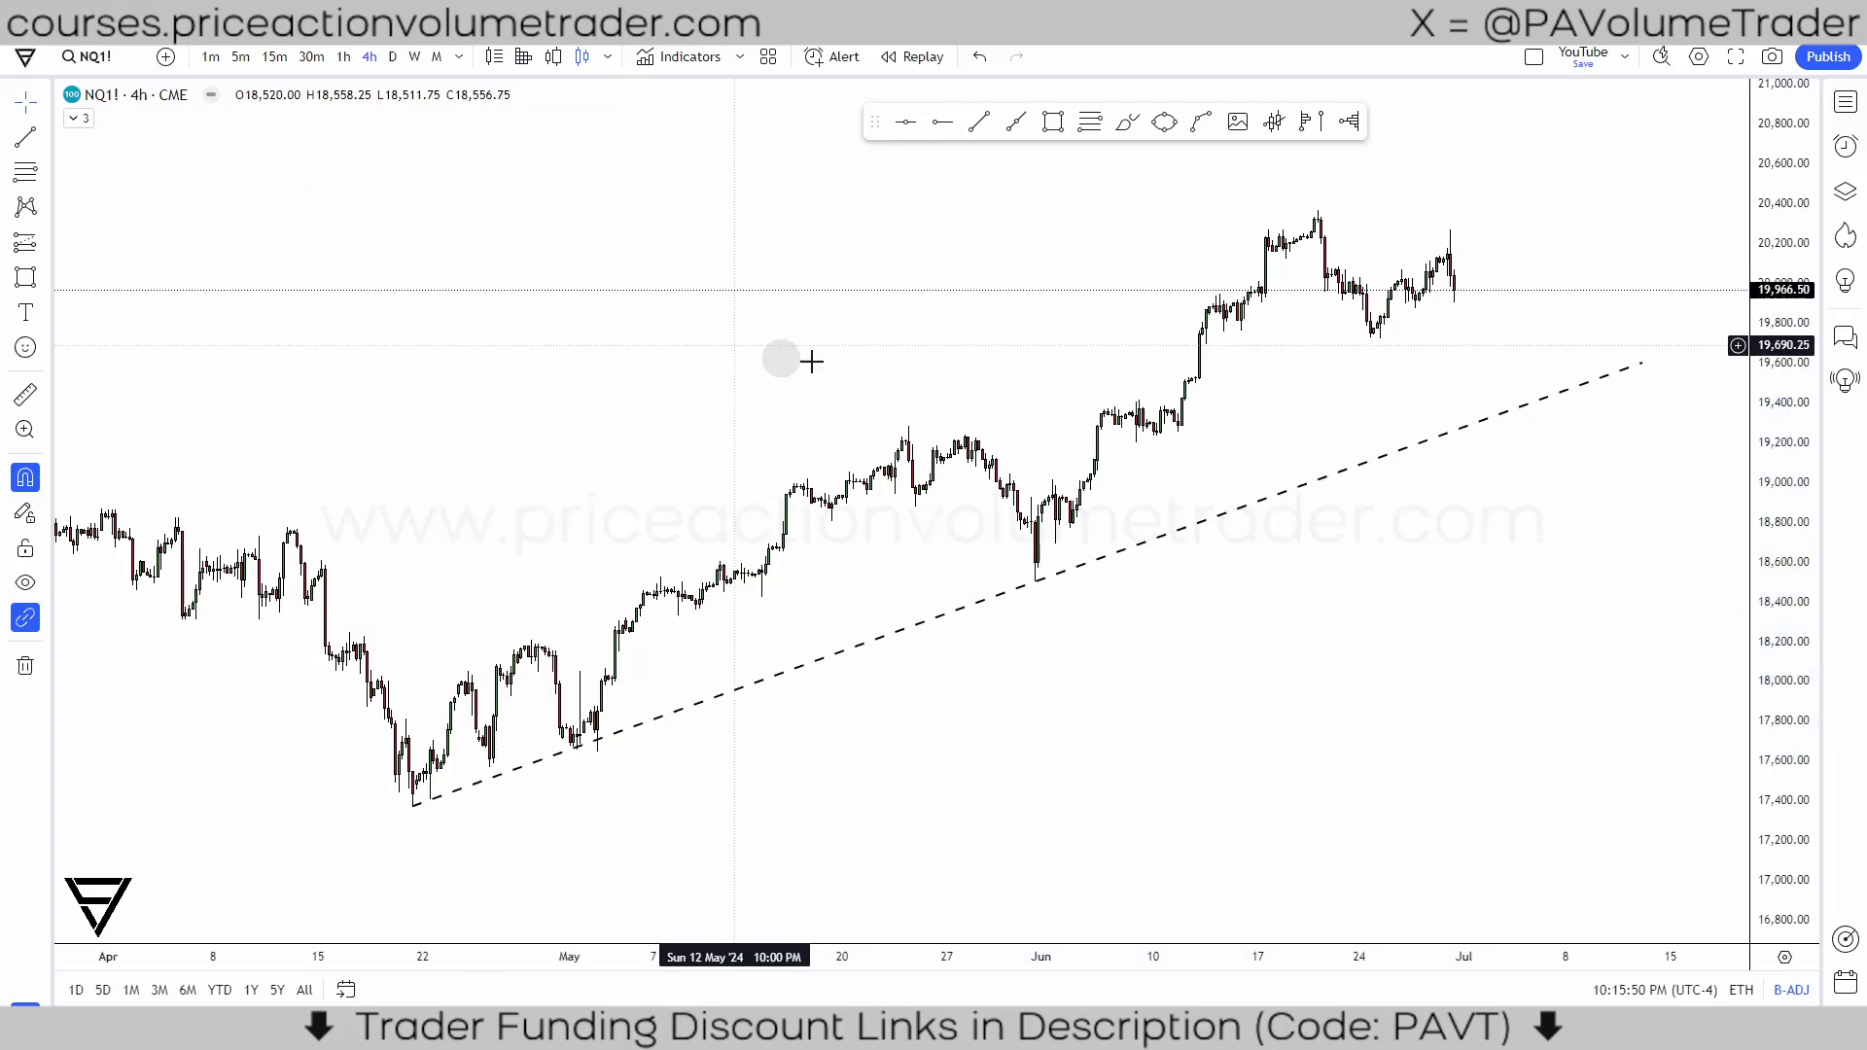
# Step: Delete the dashed trend line from the NQ1! chart
pyautogui.scroll(-5, 1351, 425)
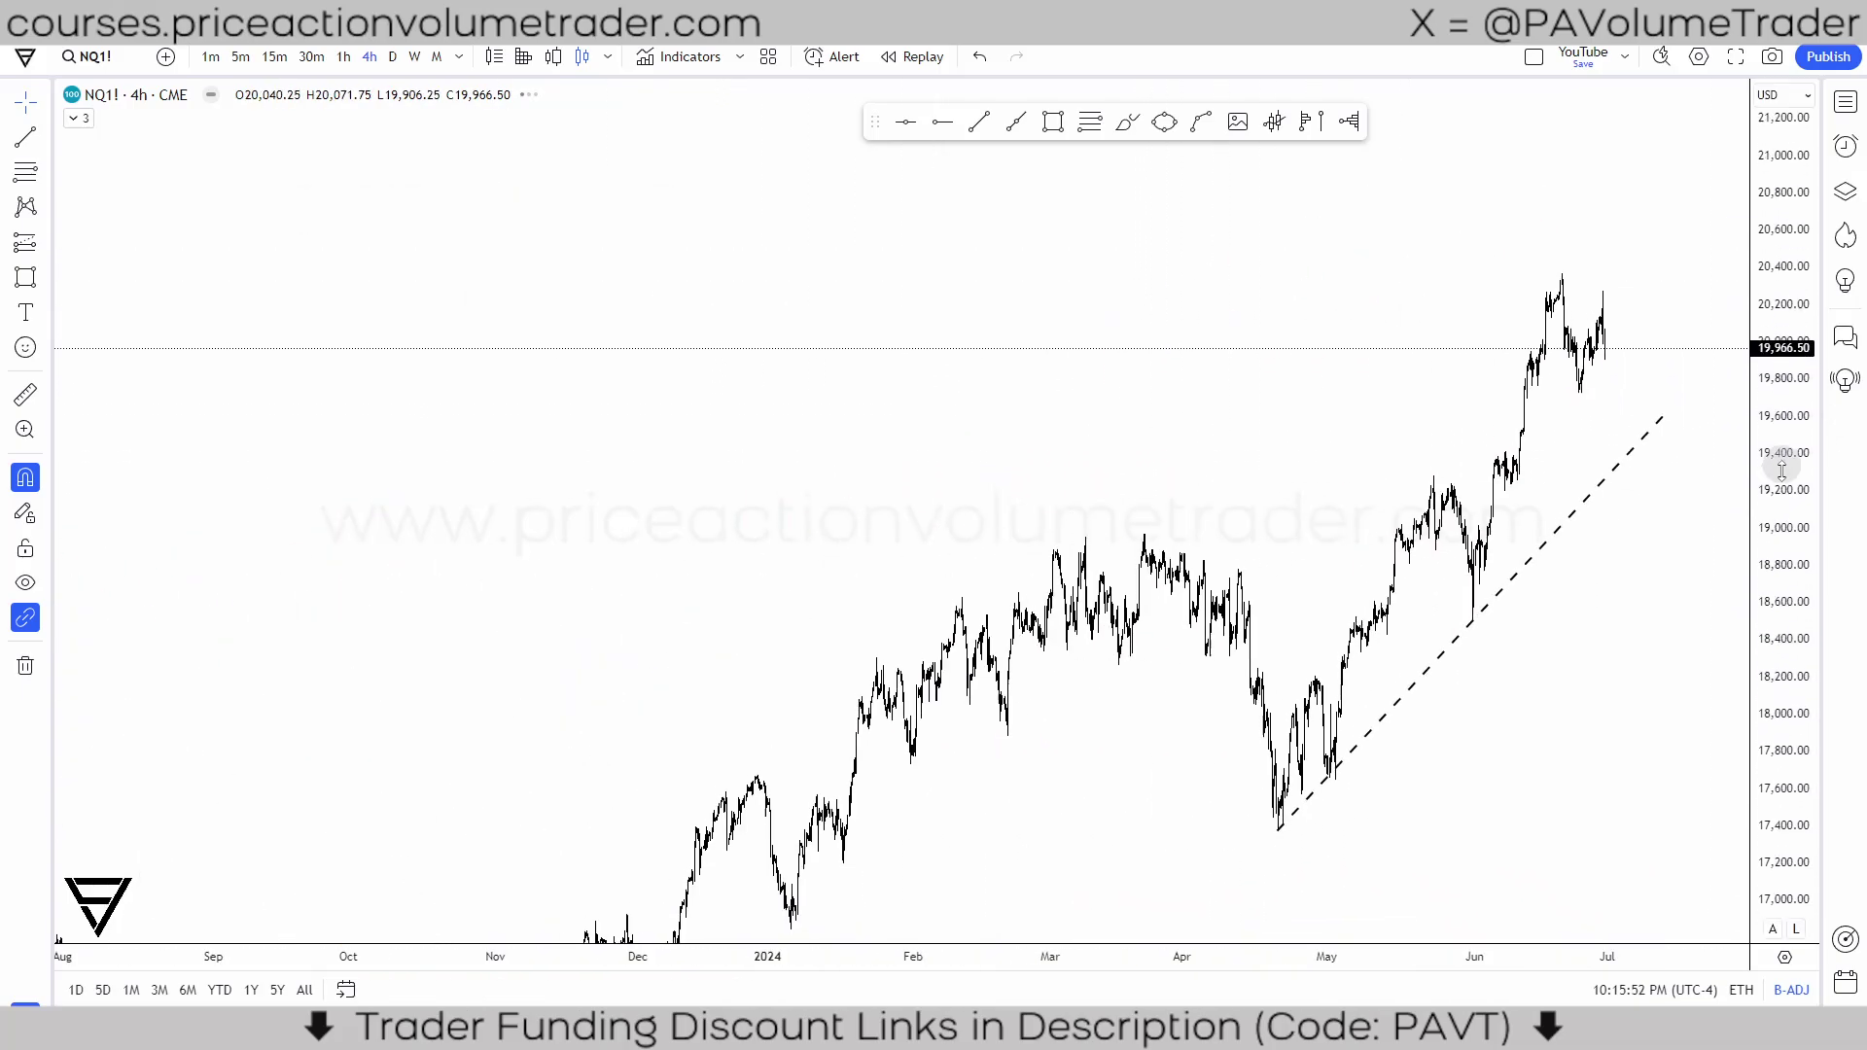
pyautogui.scroll(3, 1395, 429)
pyautogui.click(1442, 443)
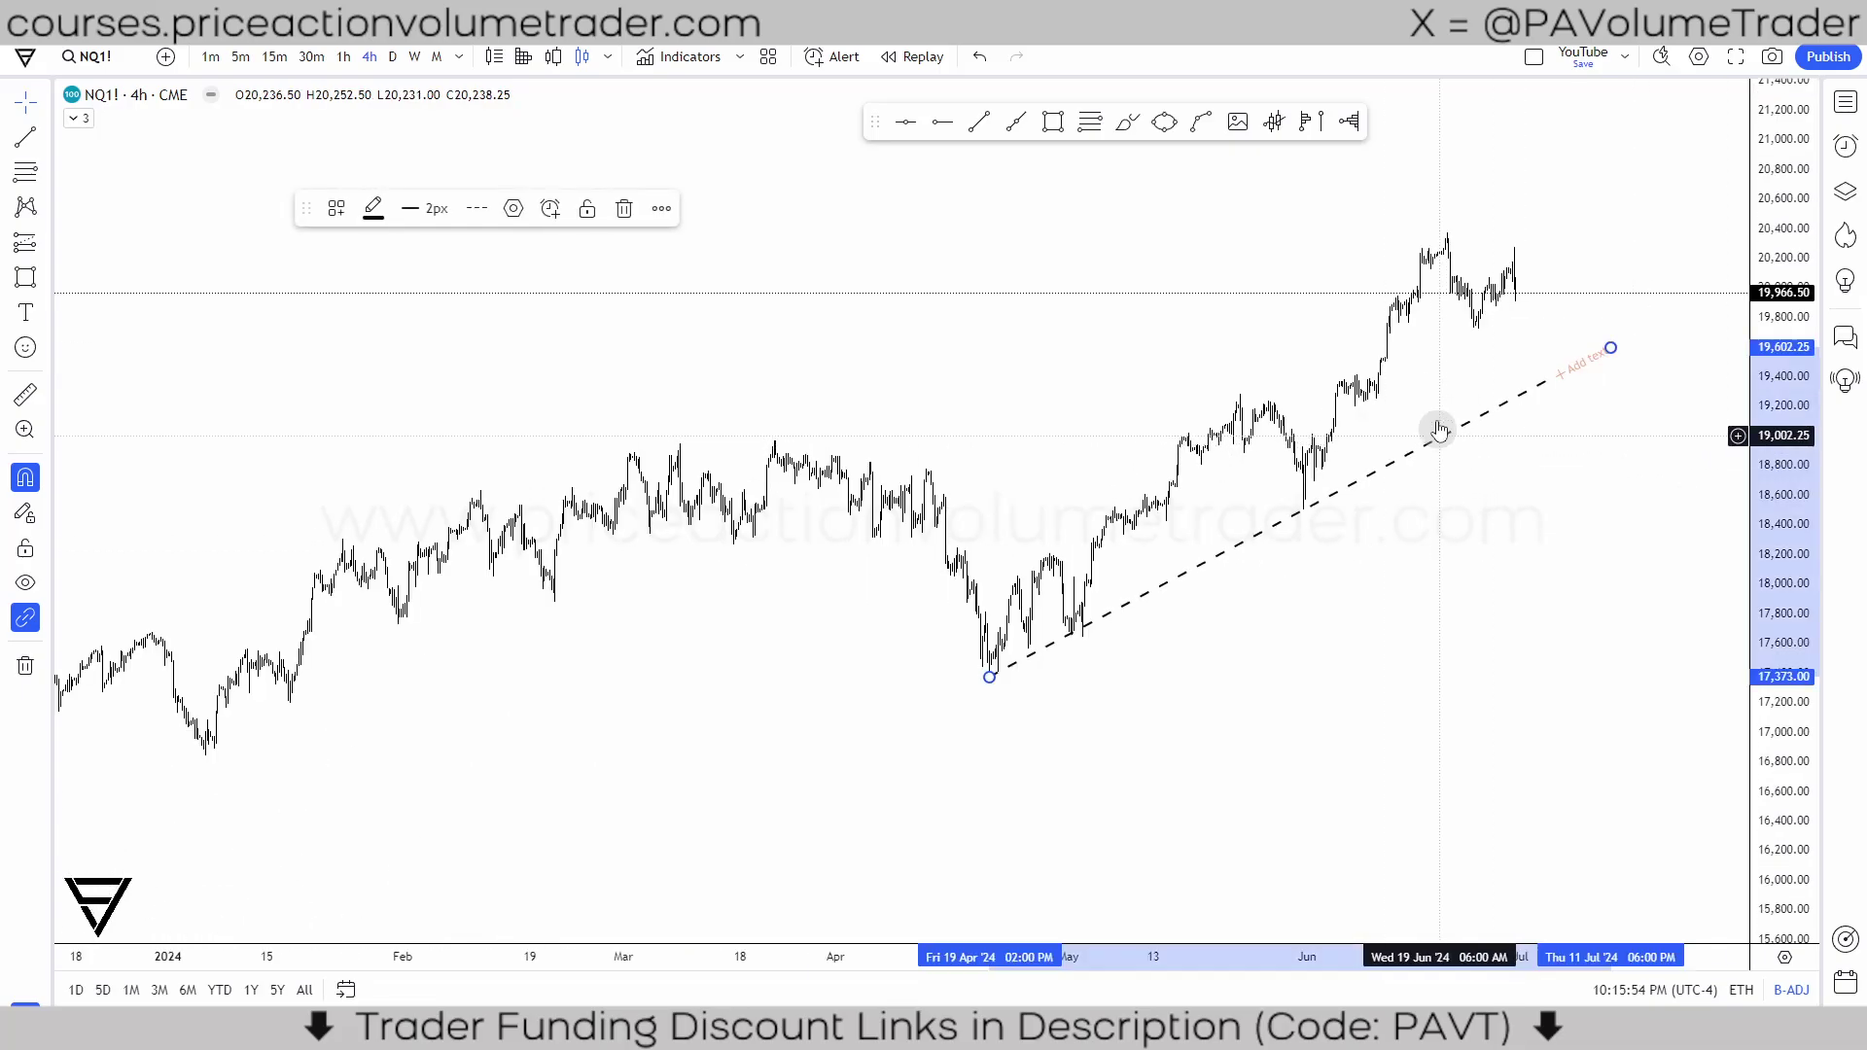
pyautogui.click(654, 208)
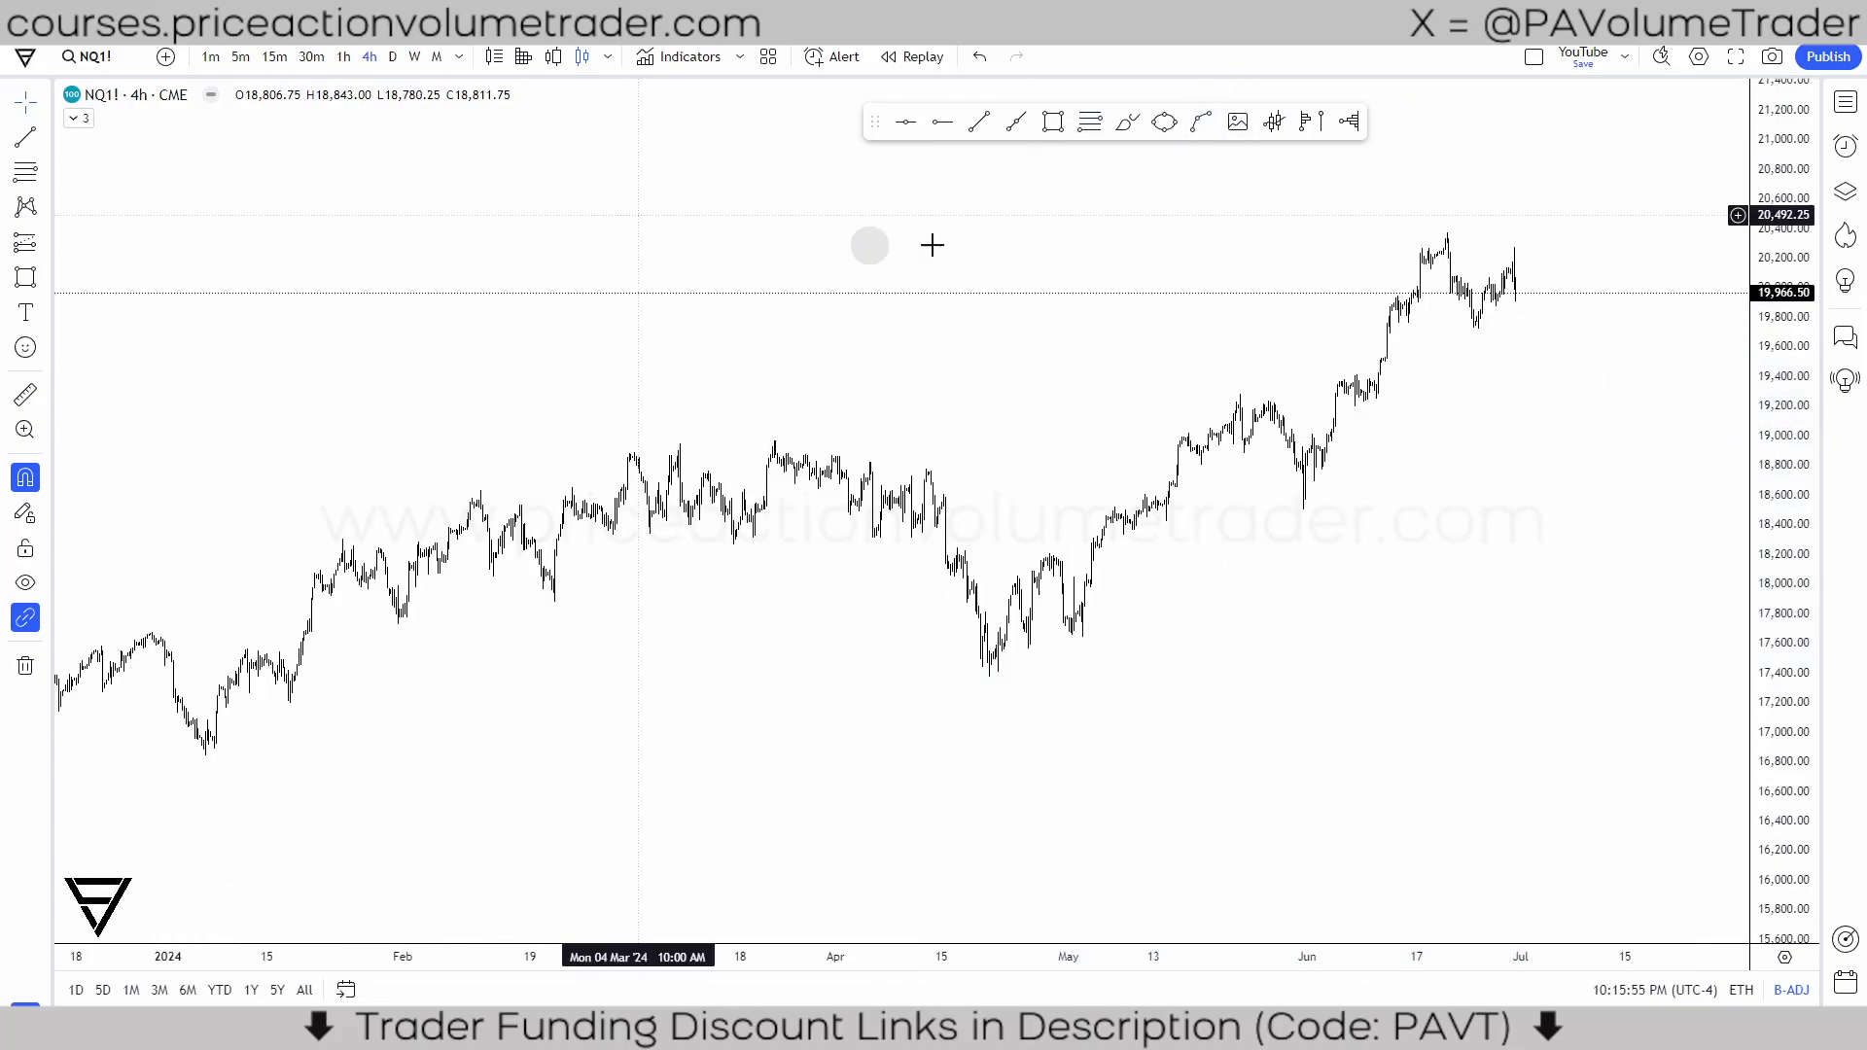
# Step: Switch the chart to ES1! from the watchlist and frame the price action from April to July
pyautogui.click(1845, 101)
pyautogui.click(1718, 259)
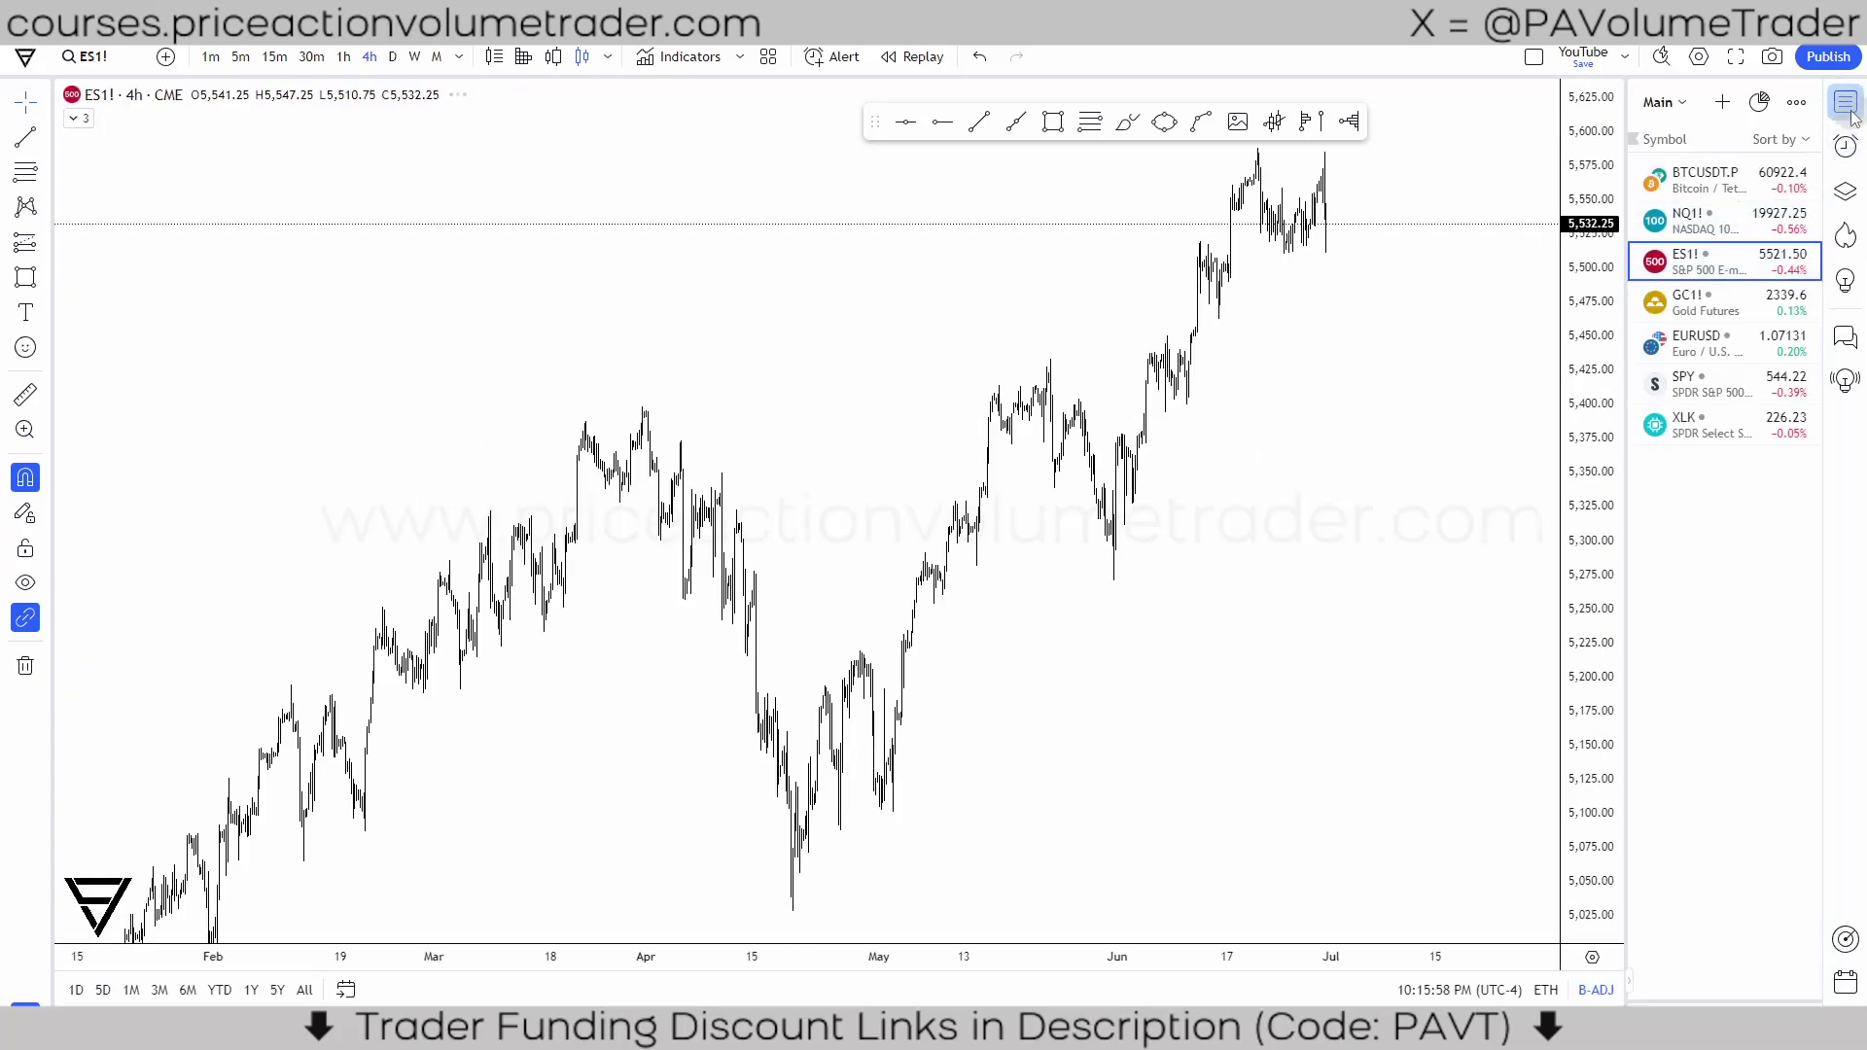
pyautogui.click(1844, 101)
pyautogui.scroll(3, 1483, 503)
pyautogui.scroll(2, 1400, 515)
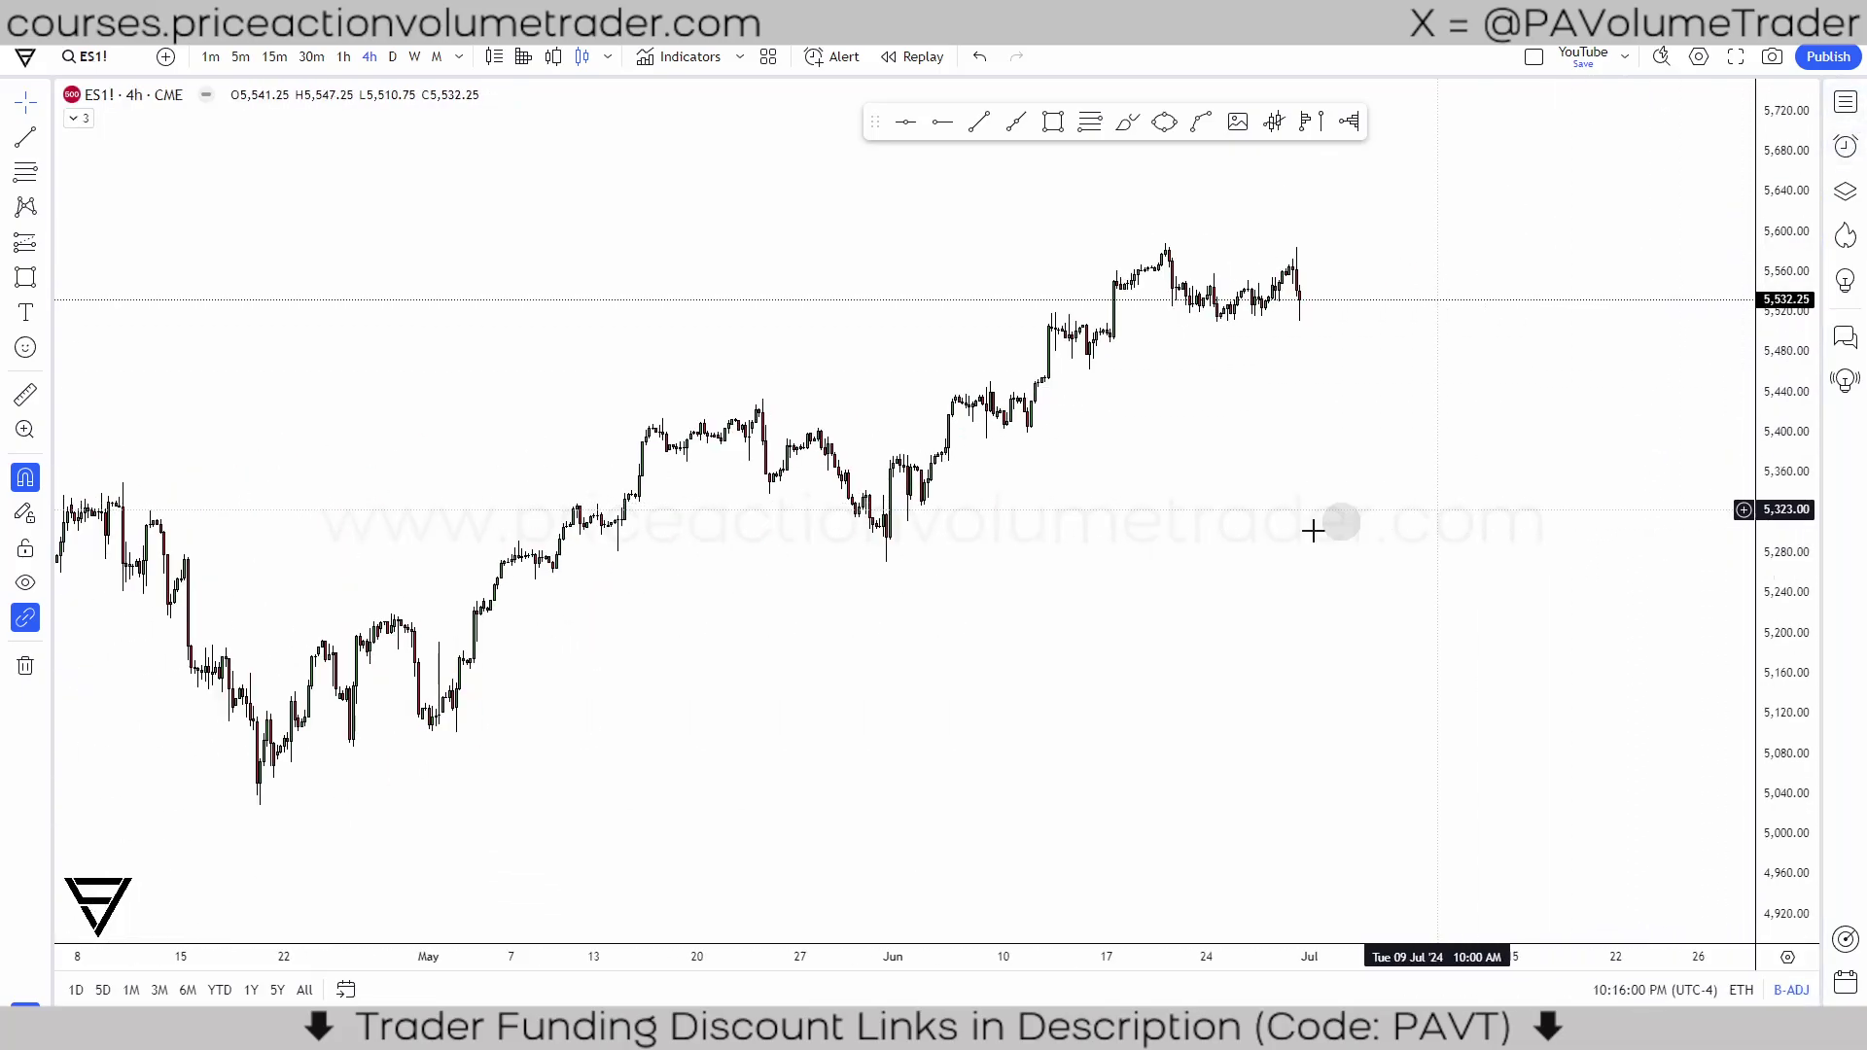
pyautogui.scroll(-2, 1150, 542)
pyautogui.moveTo(1150, 542); pyautogui.dragTo(1326, 438)
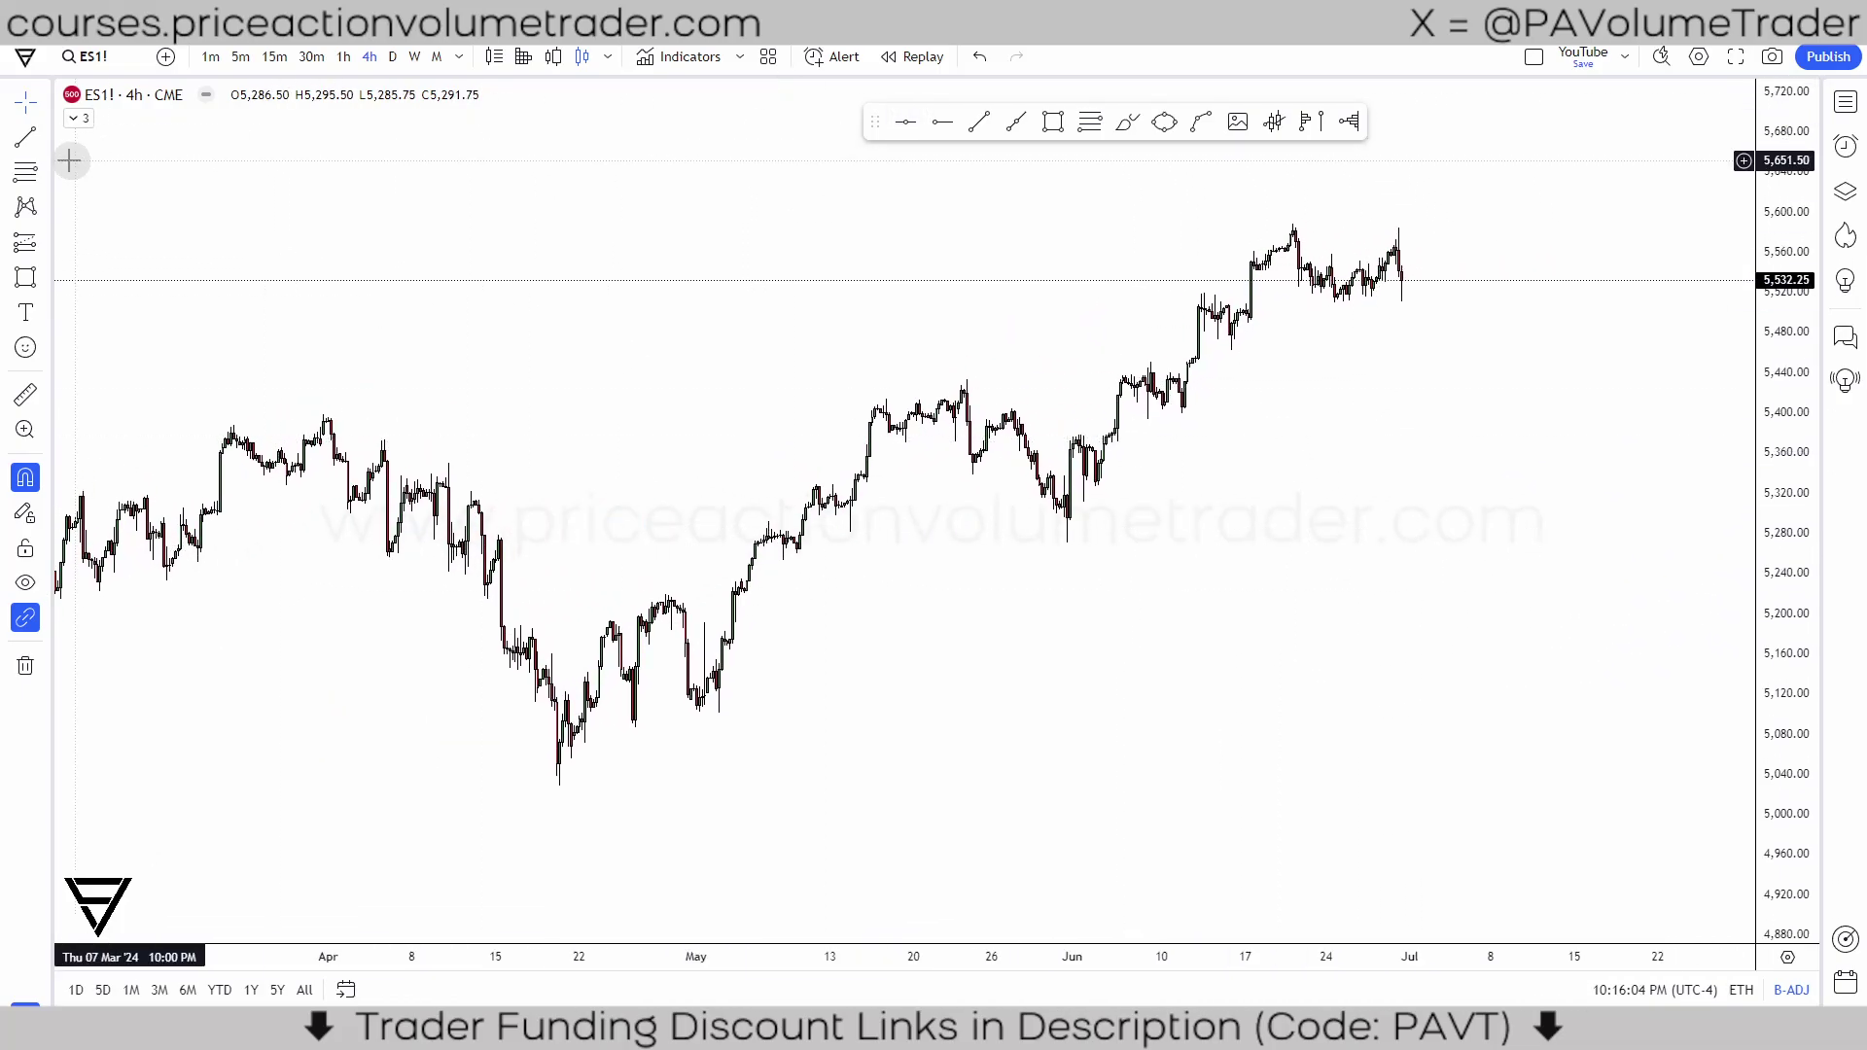
# Step: Draw a trend line from the April low at about 5,028.50 up to about 5,544.00 on 12 July, along the rising lows
pyautogui.click(29, 142)
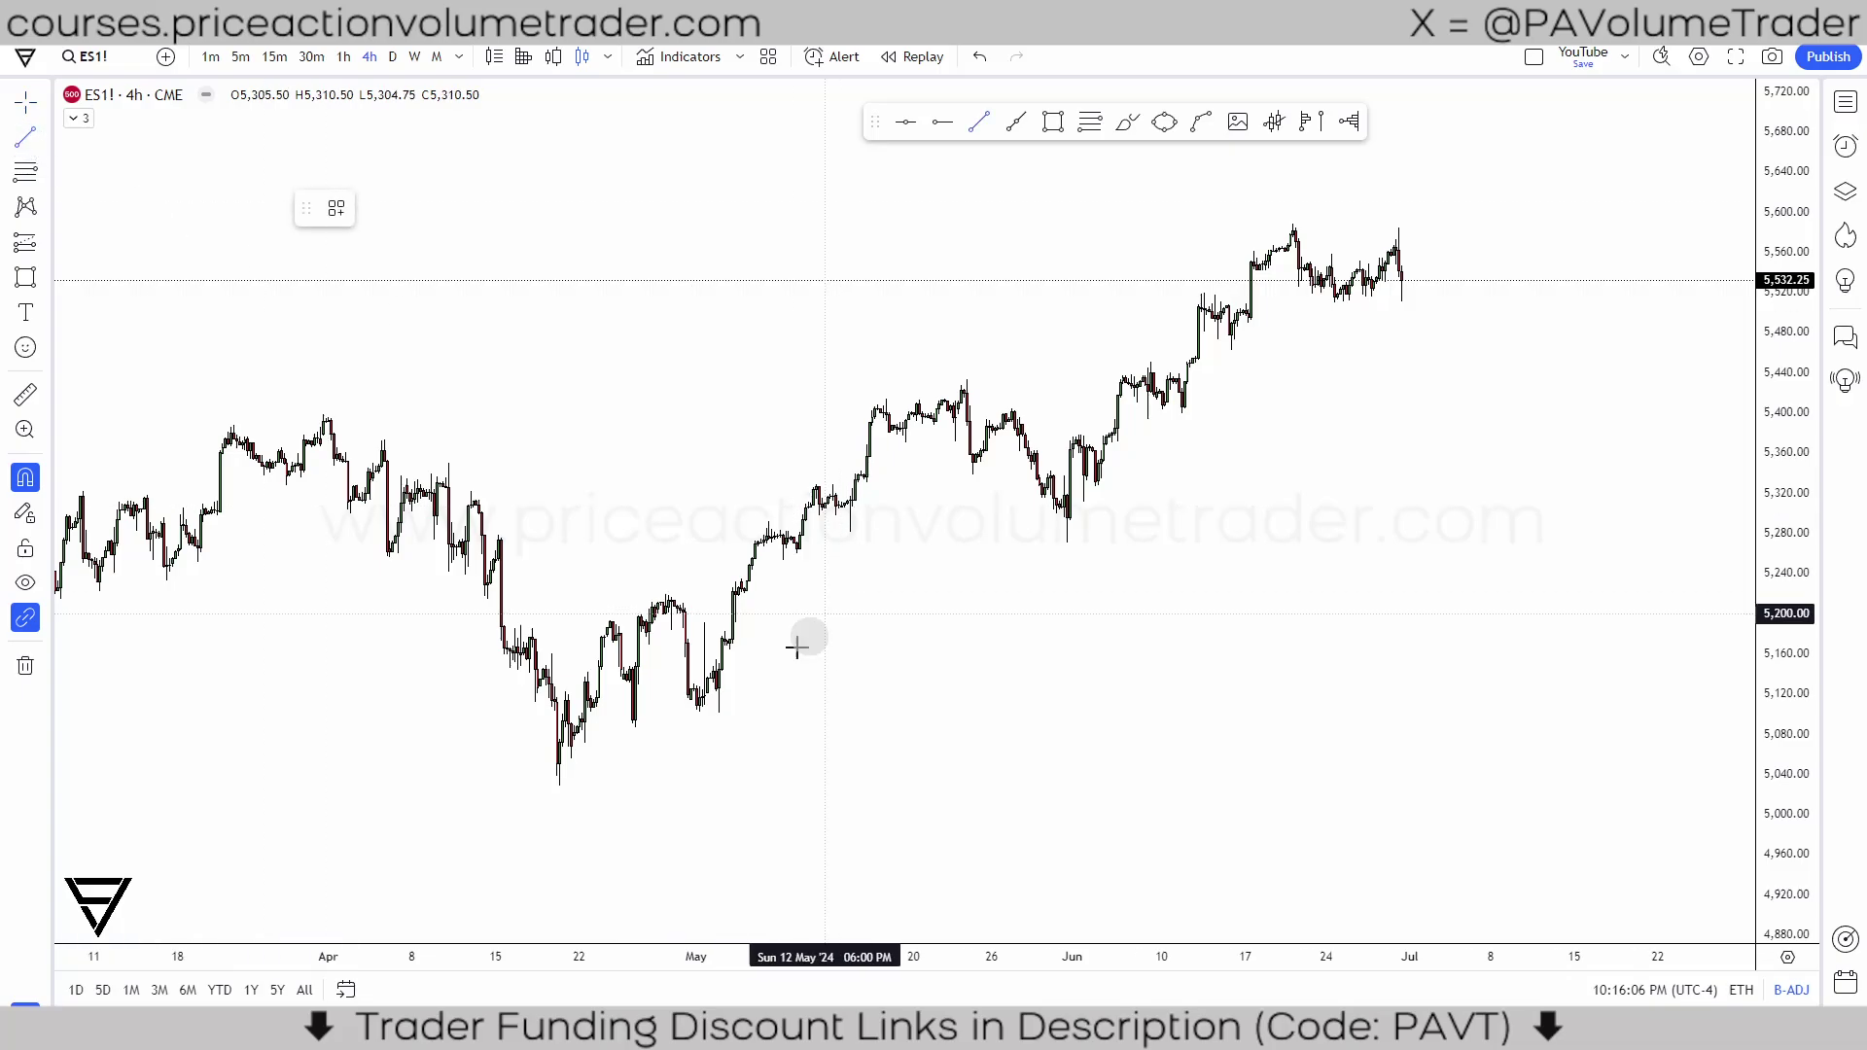
pyautogui.click(559, 804)
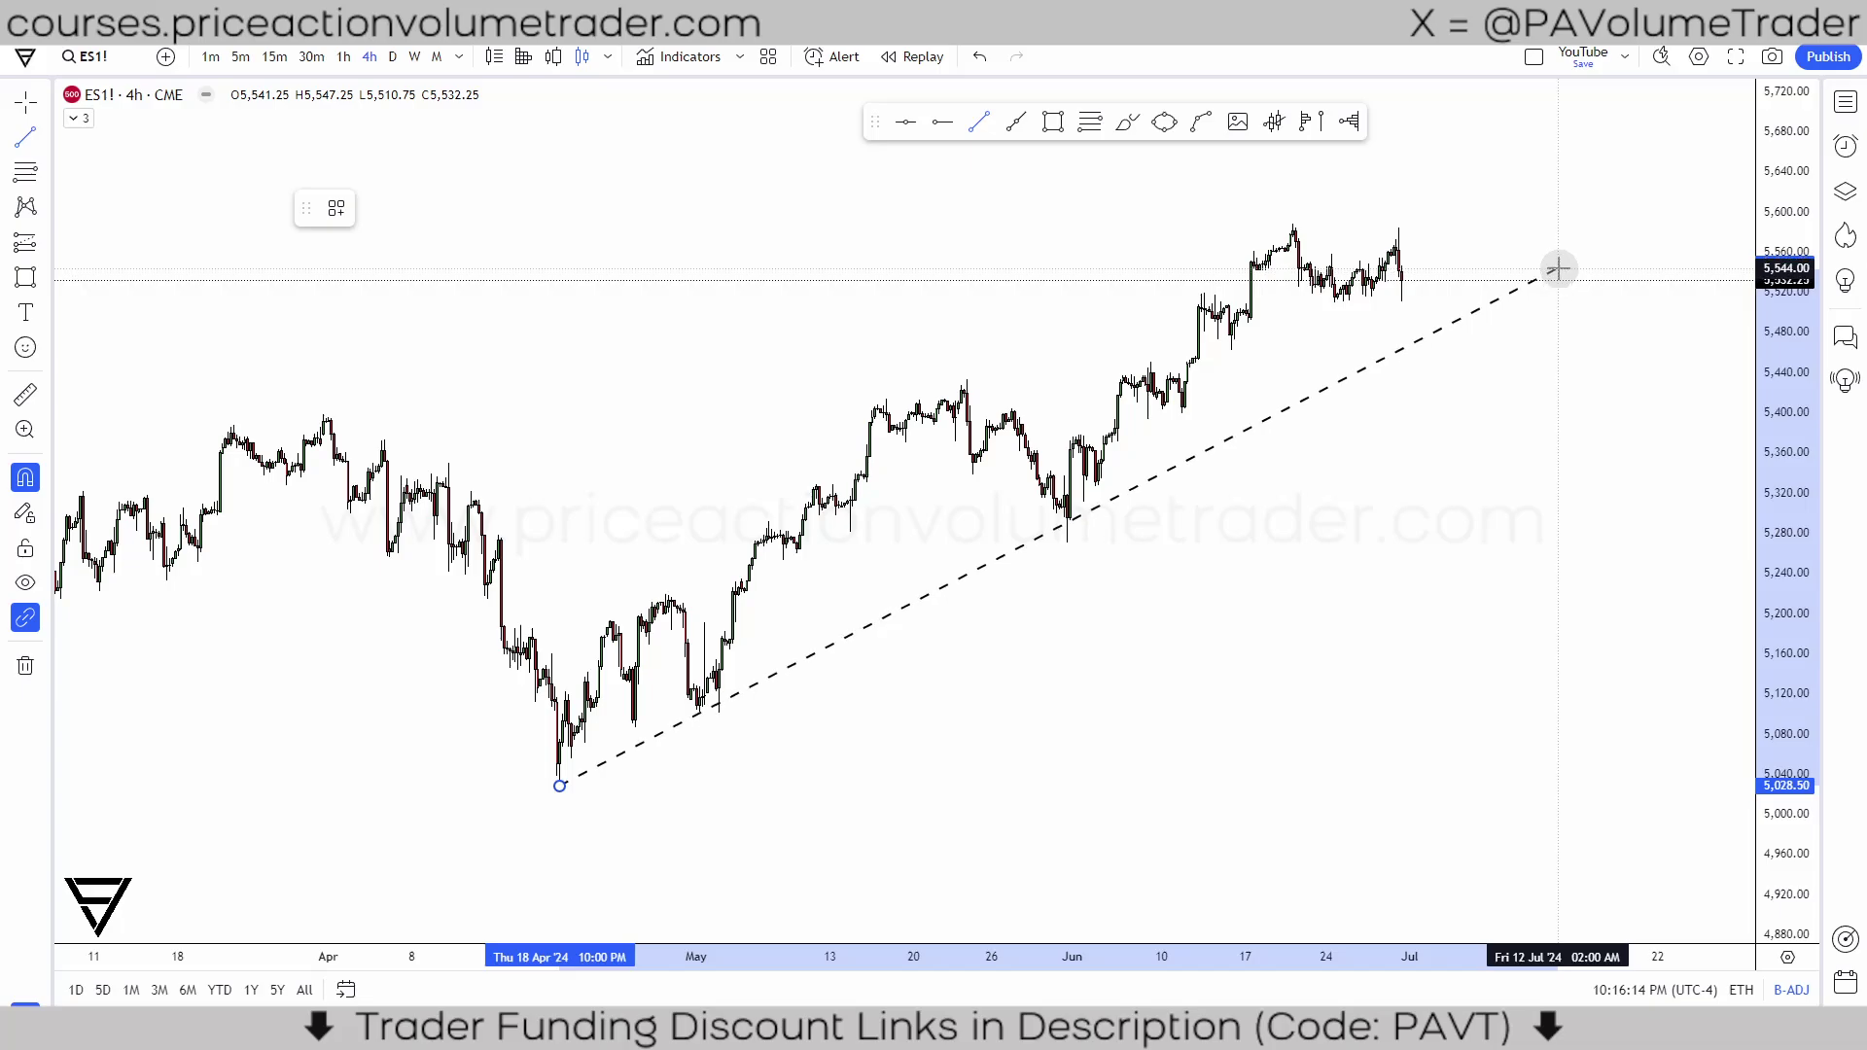
pyautogui.click(1557, 268)
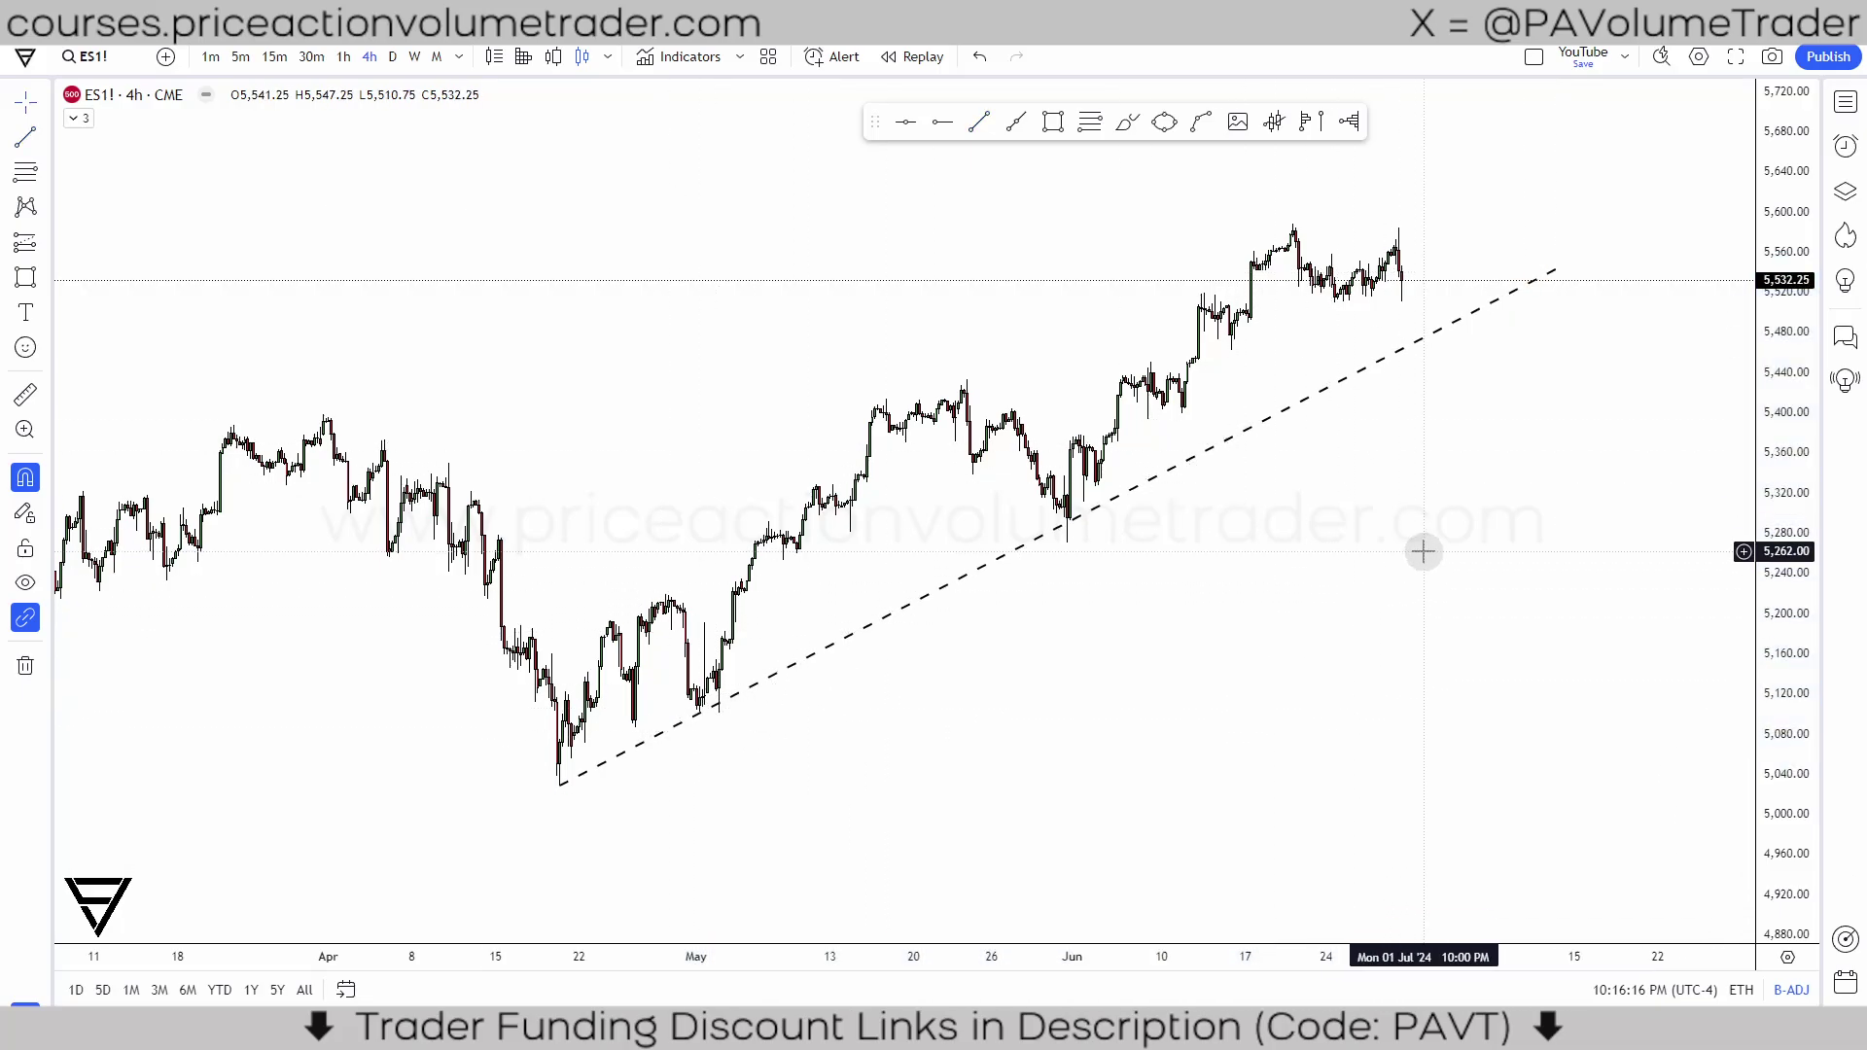
# Step: Apply the "Green Trendline H/M" template to the new ES1! trend line
pyautogui.rightClick(1327, 398)
pyautogui.moveTo(1421, 455)
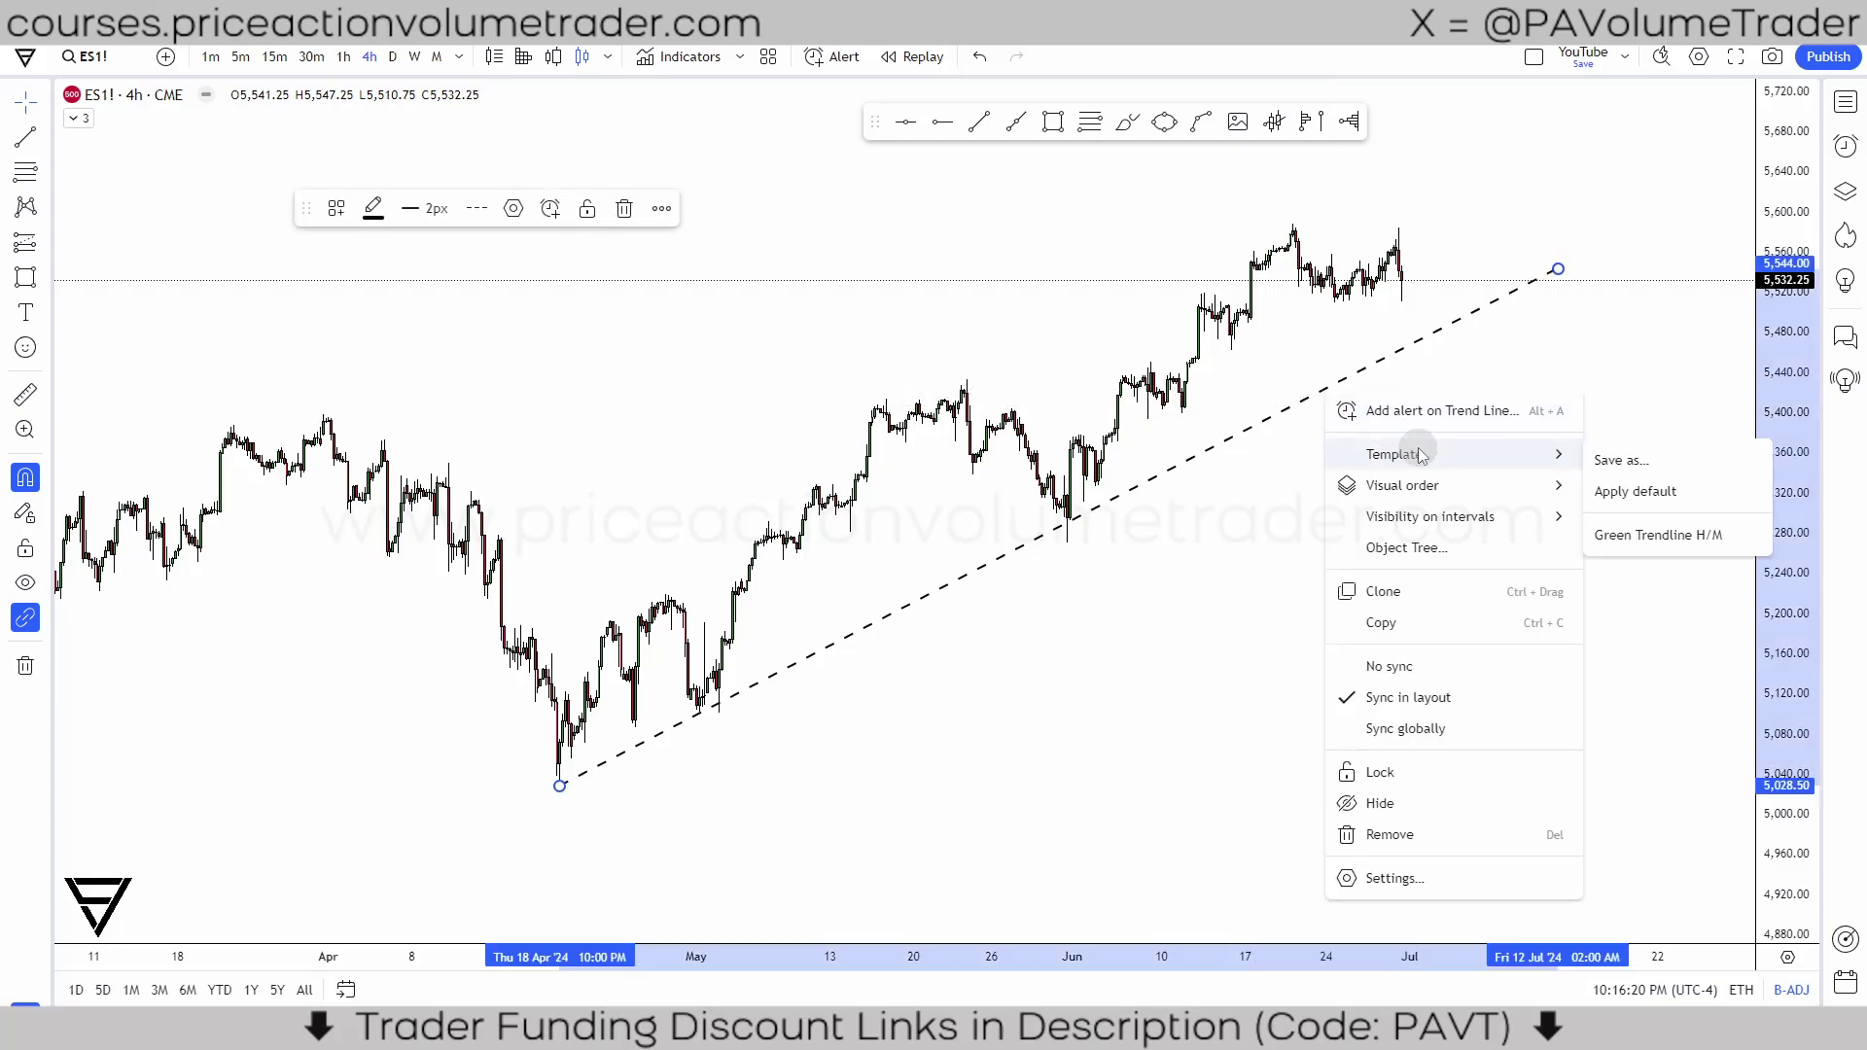
pyautogui.click(1636, 534)
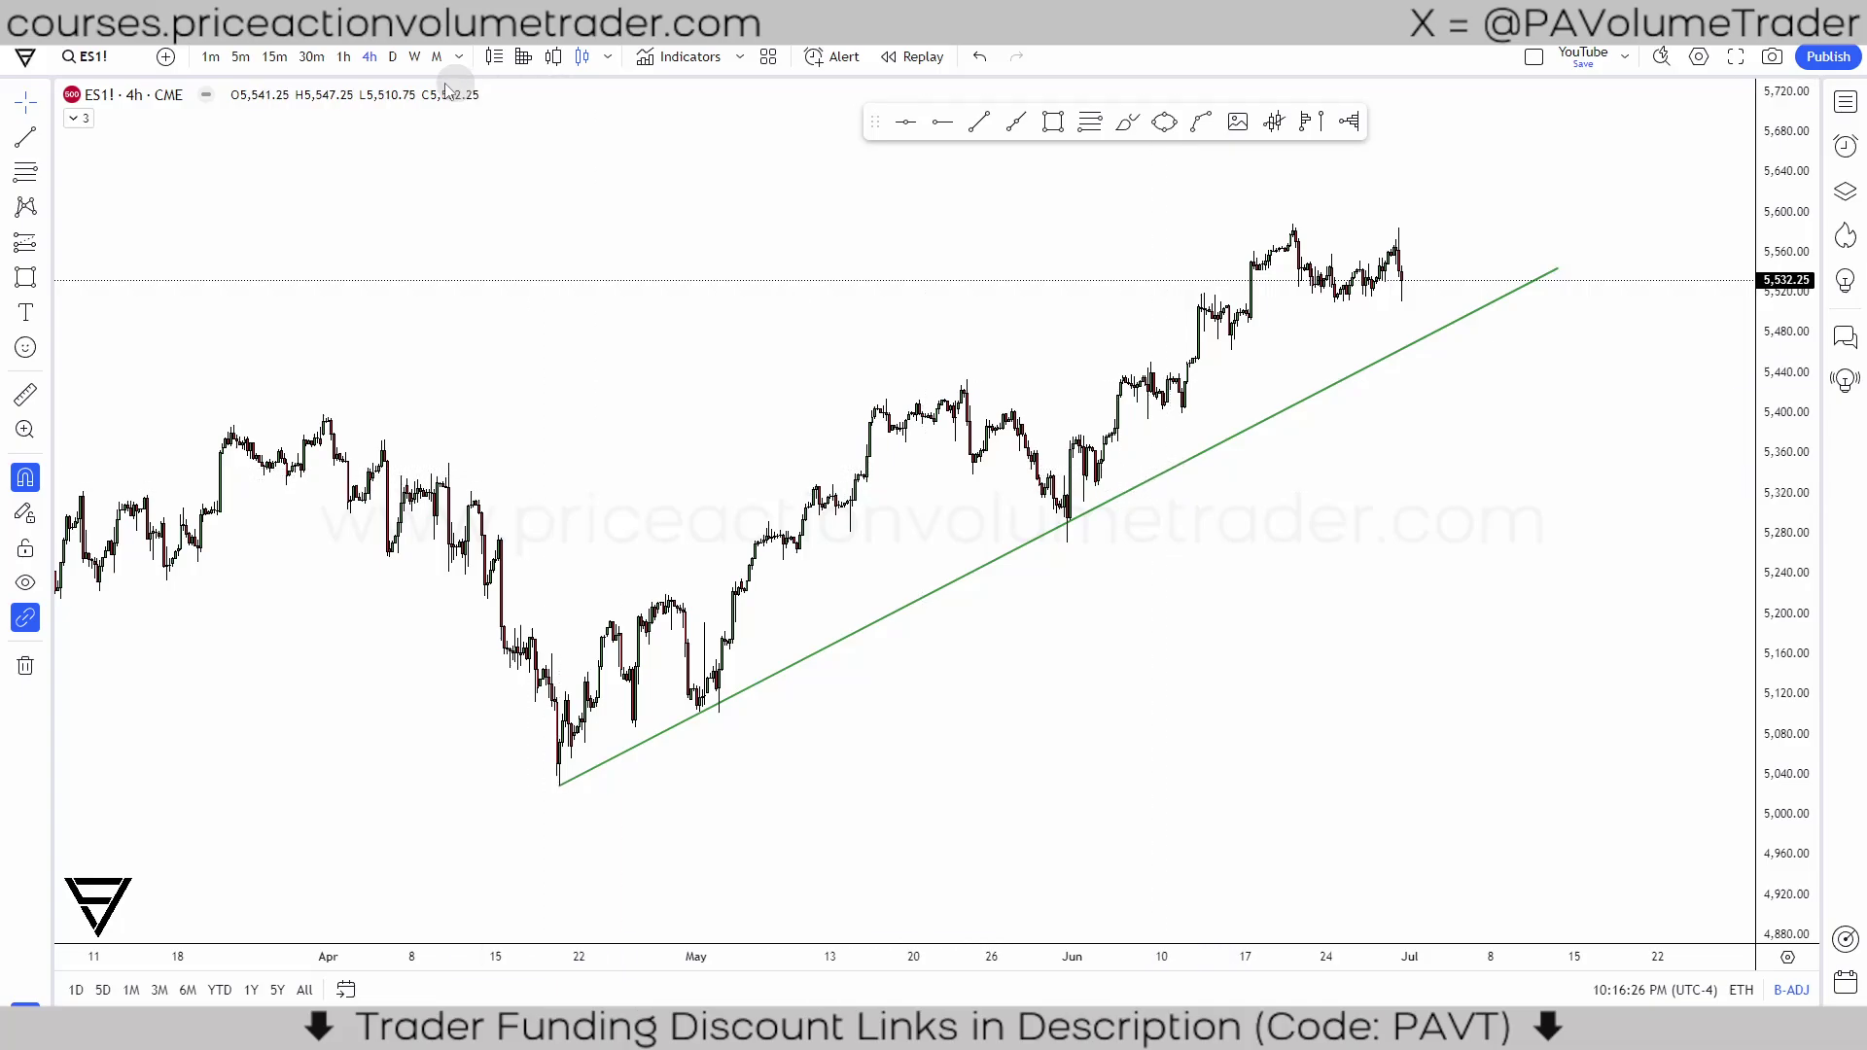
# Step: Check the trend line's visibility on the daily, 1-hour and 4-hour timeframes, ending on the 4-hour chart
pyautogui.click(393, 57)
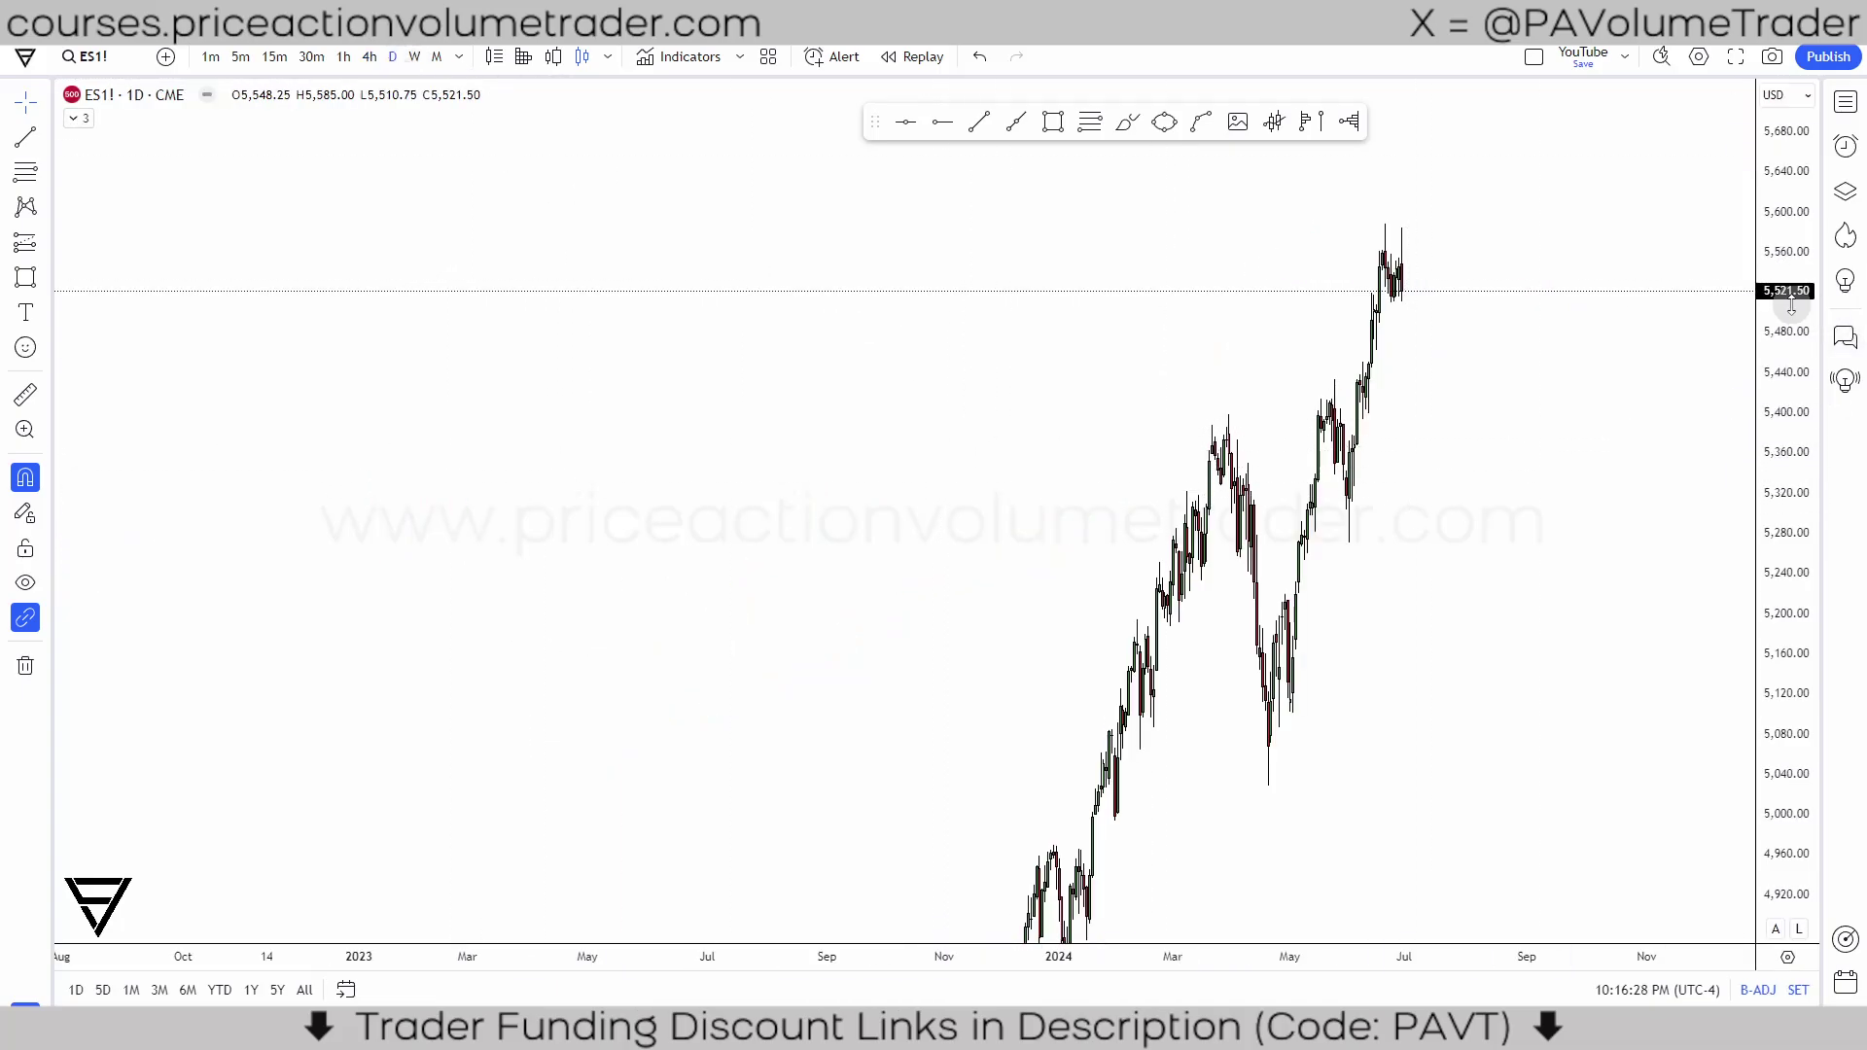
pyautogui.scroll(2, 1371, 518)
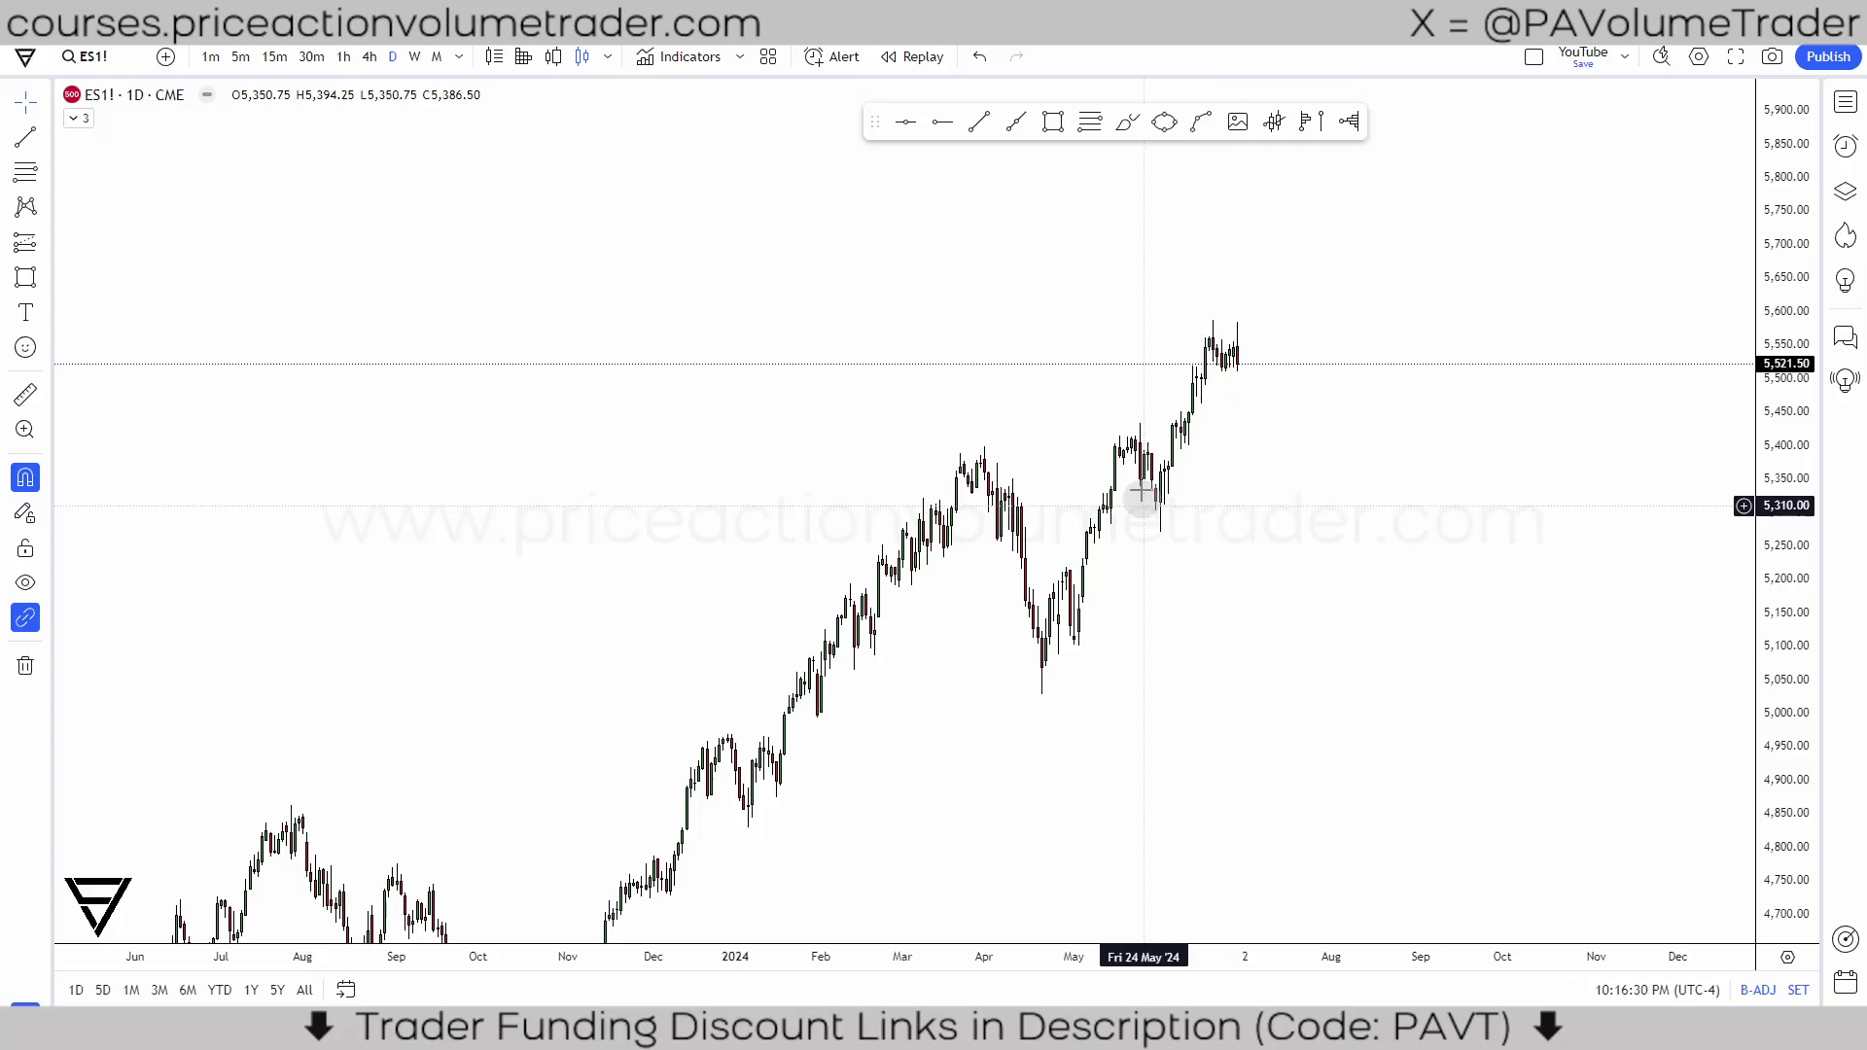
pyautogui.click(344, 56)
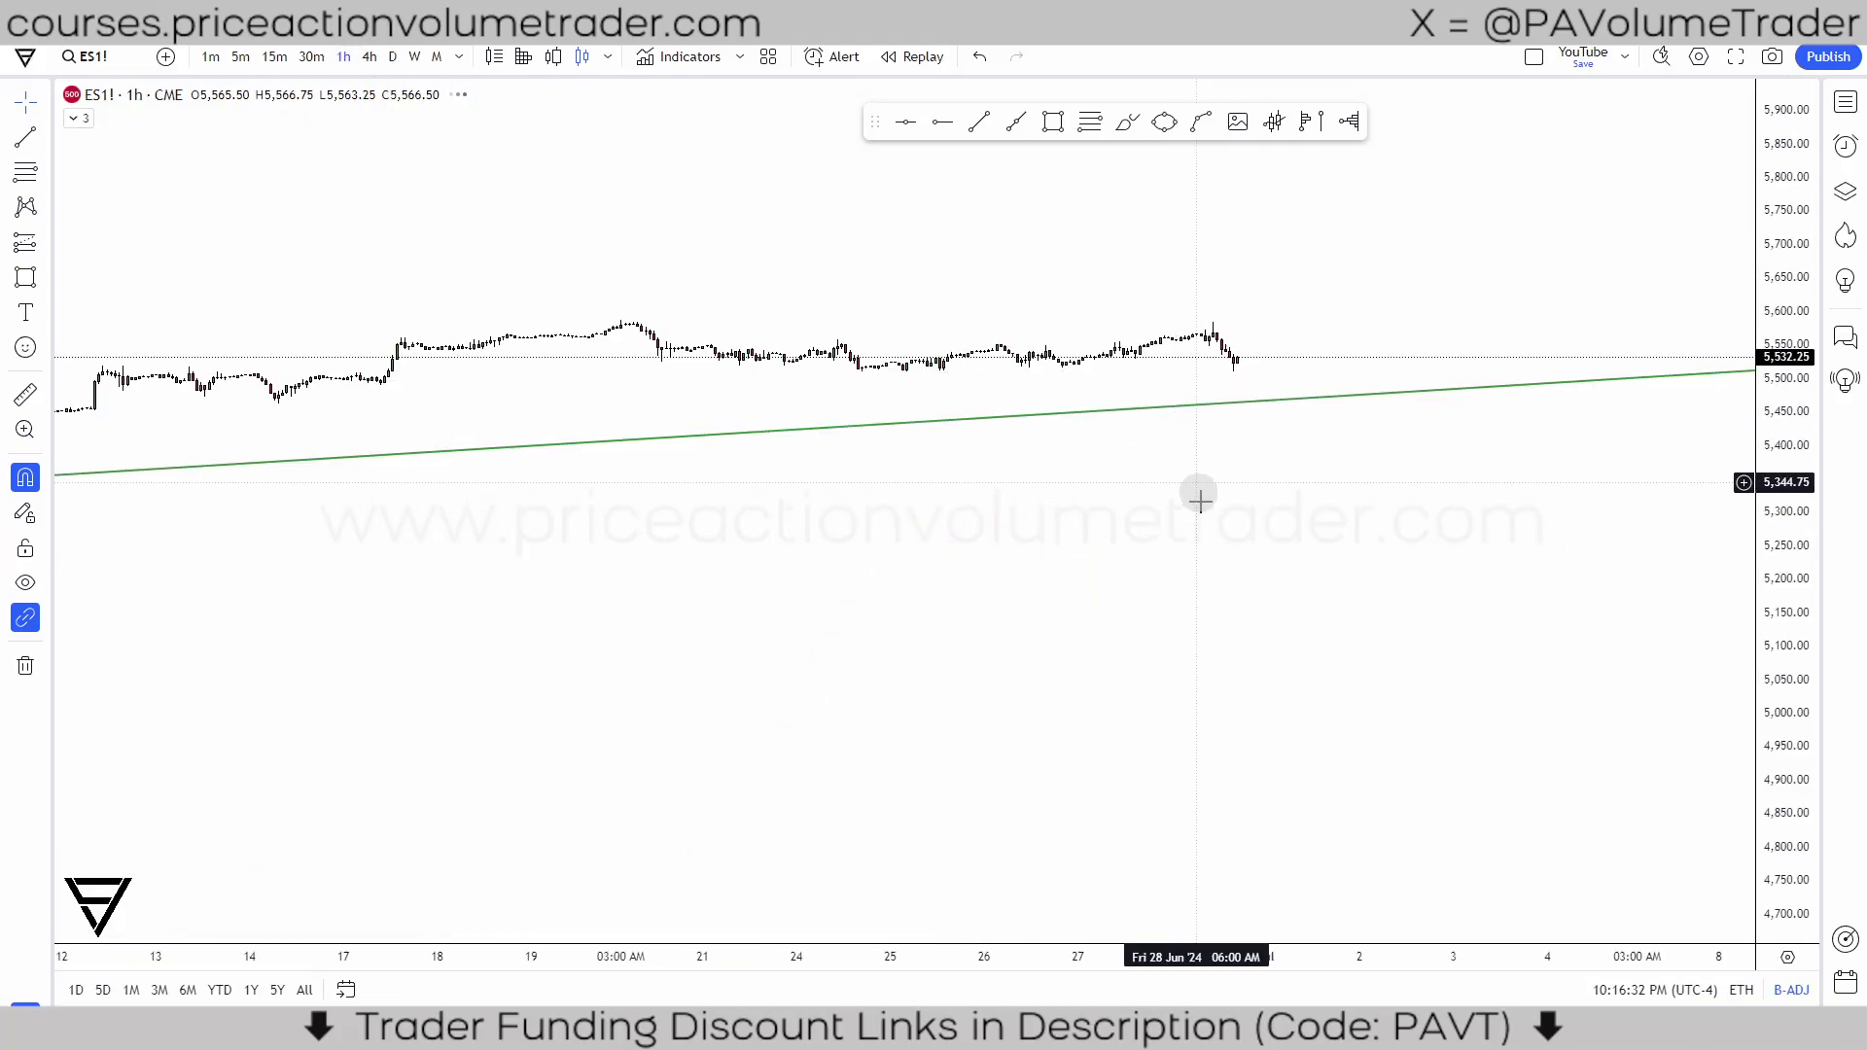
pyautogui.click(367, 56)
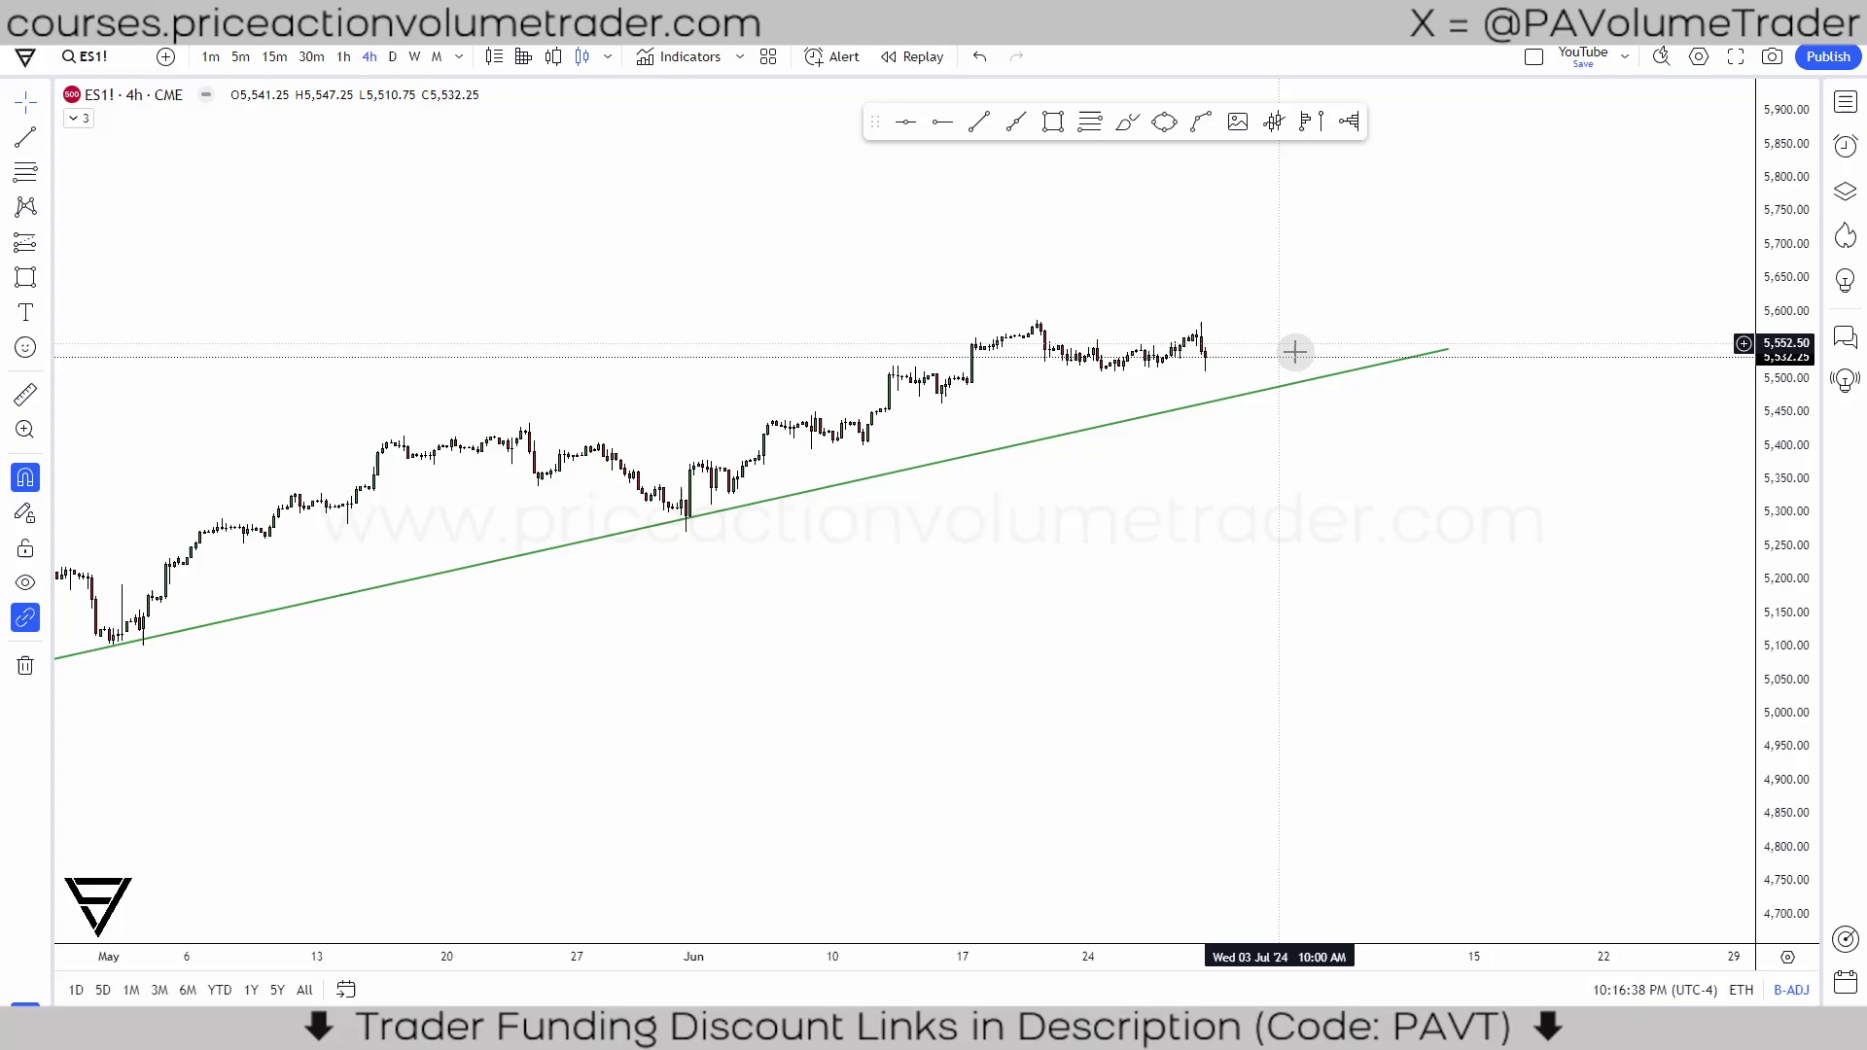
pyautogui.scroll(-5, 1361, 438)
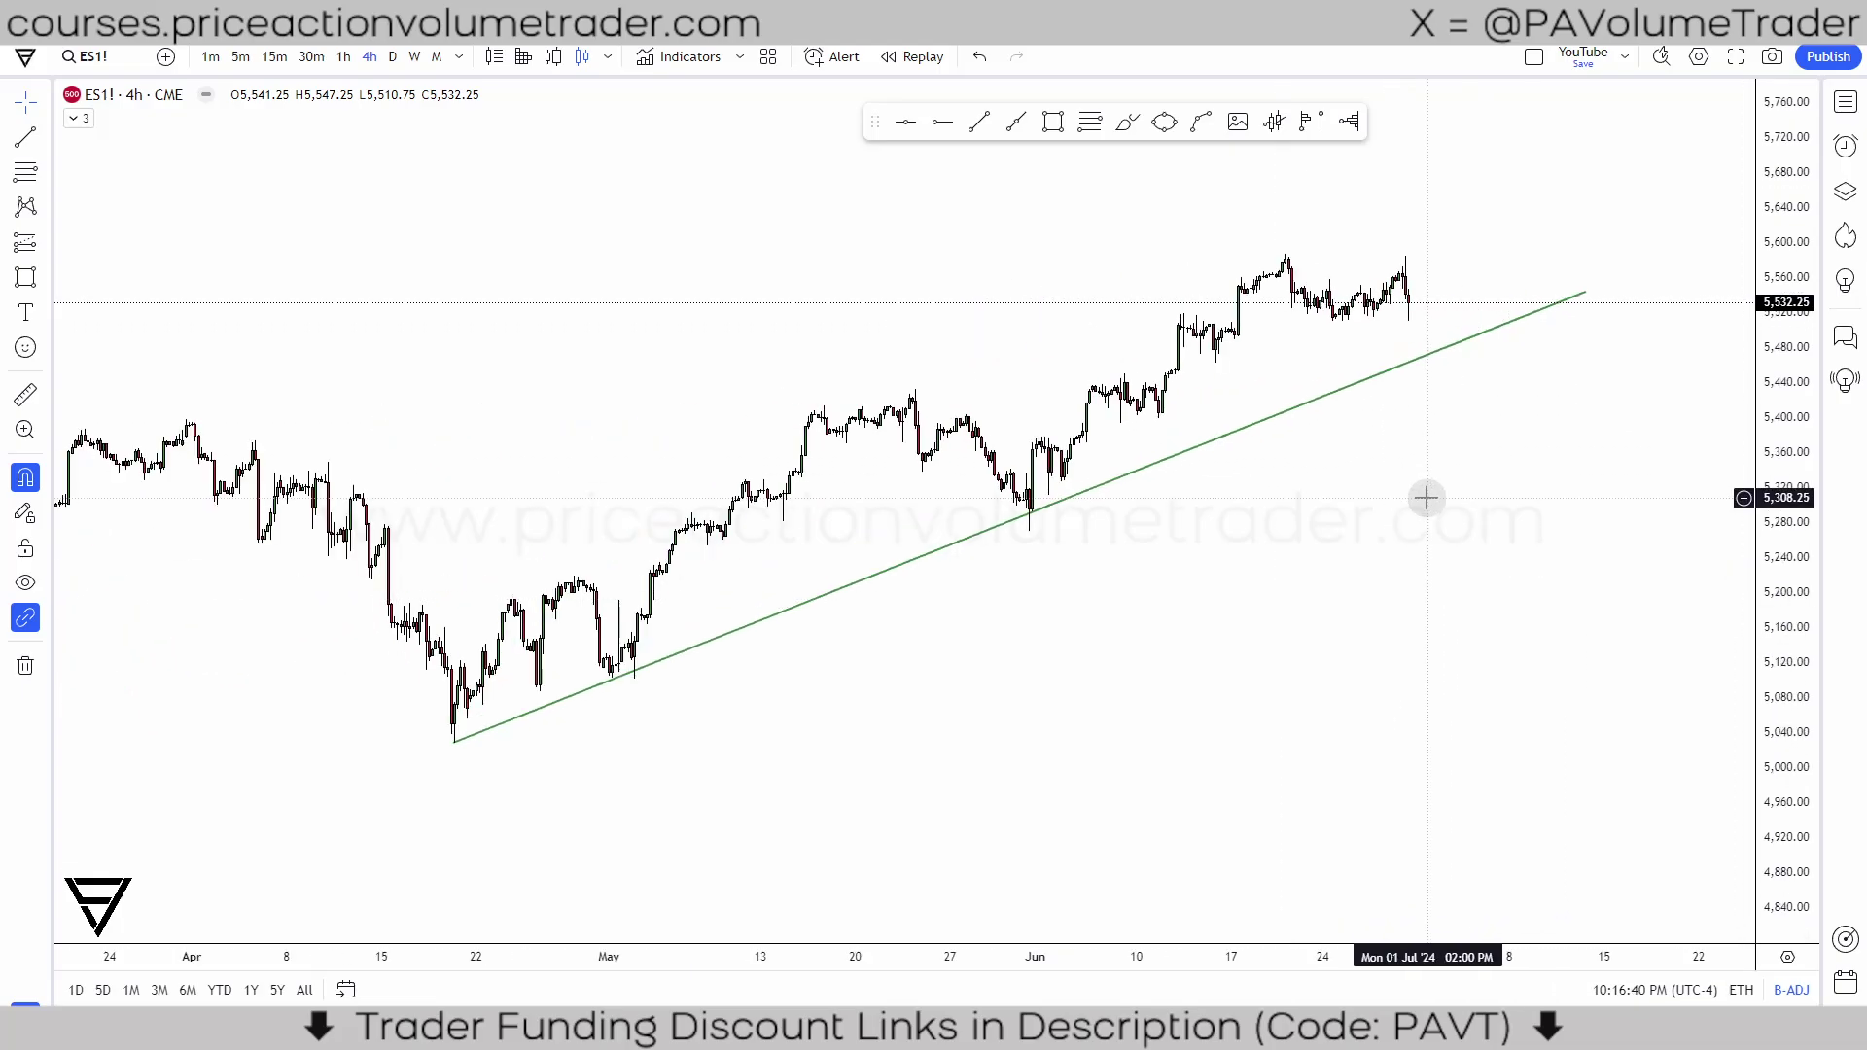
pyautogui.scroll(-2, 1163, 259)
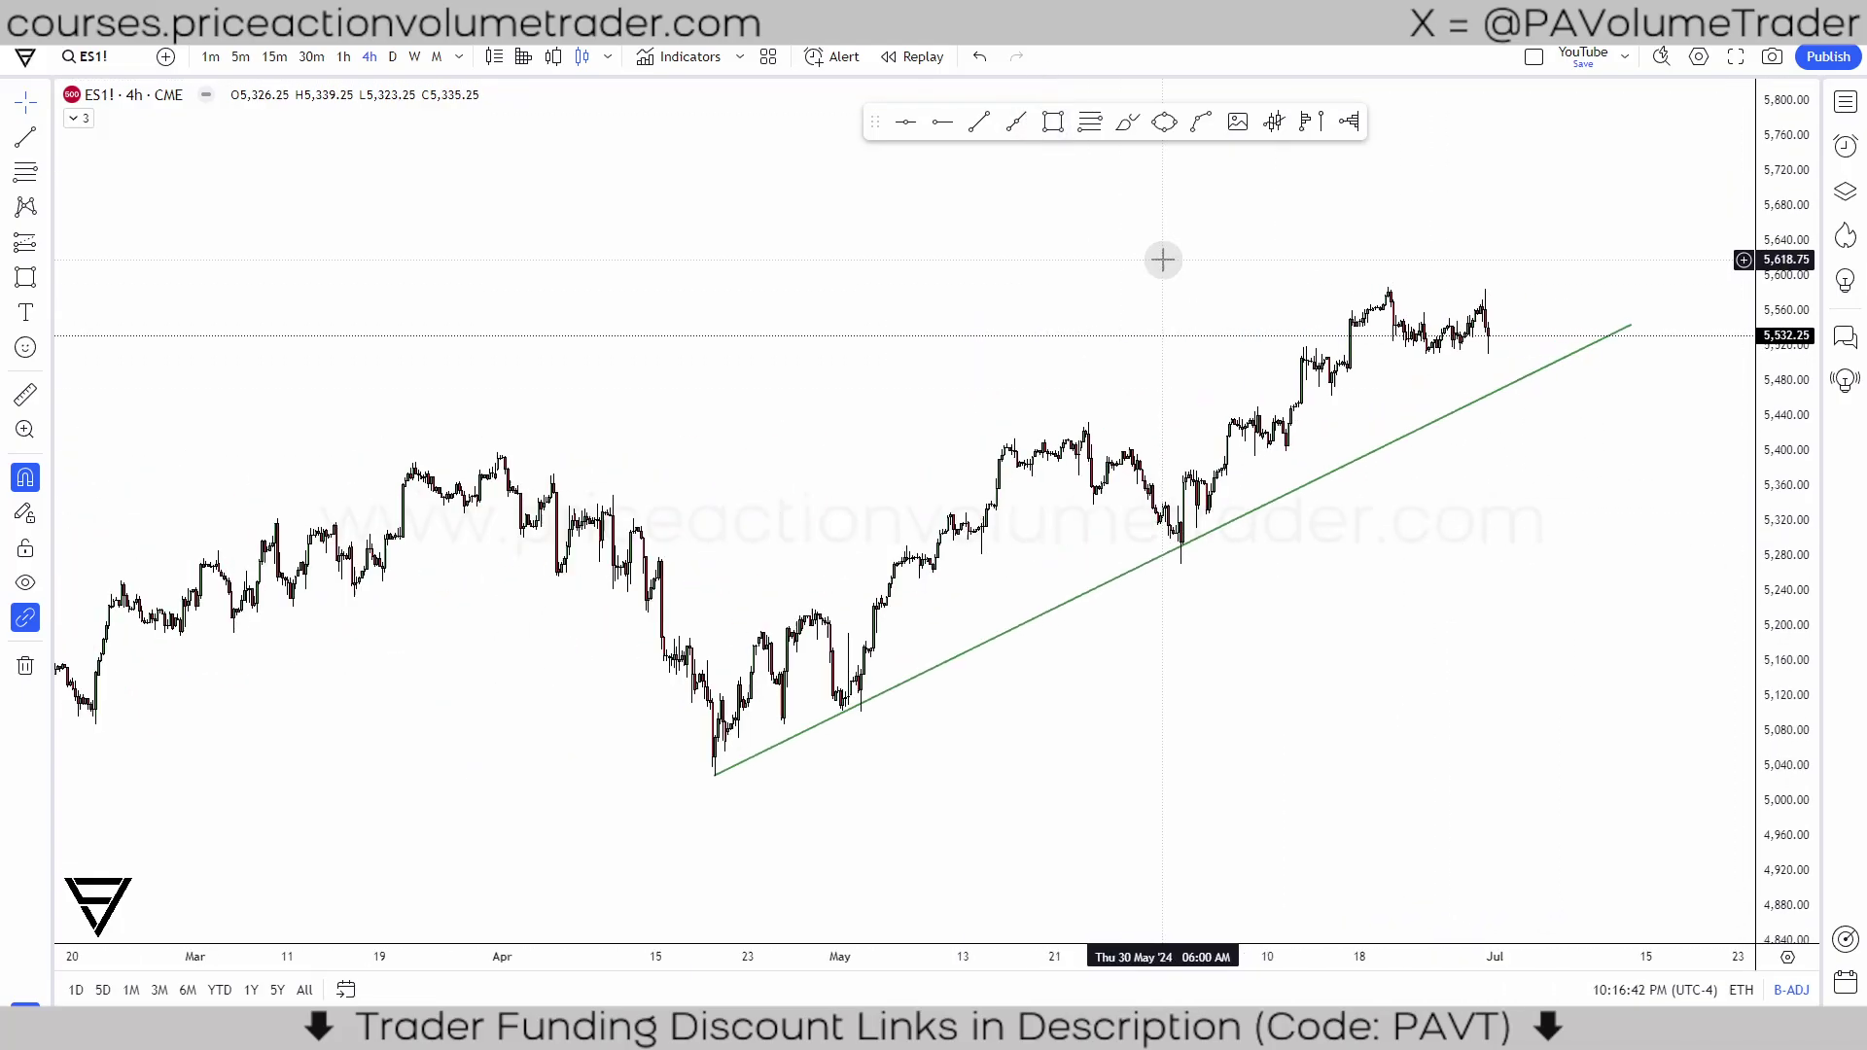
# Step: Draw a rectangle zone from 7 June to 18 July between about 5,450.50 and 5,399.50
pyautogui.scroll(3, 1163, 260)
pyautogui.click(1053, 121)
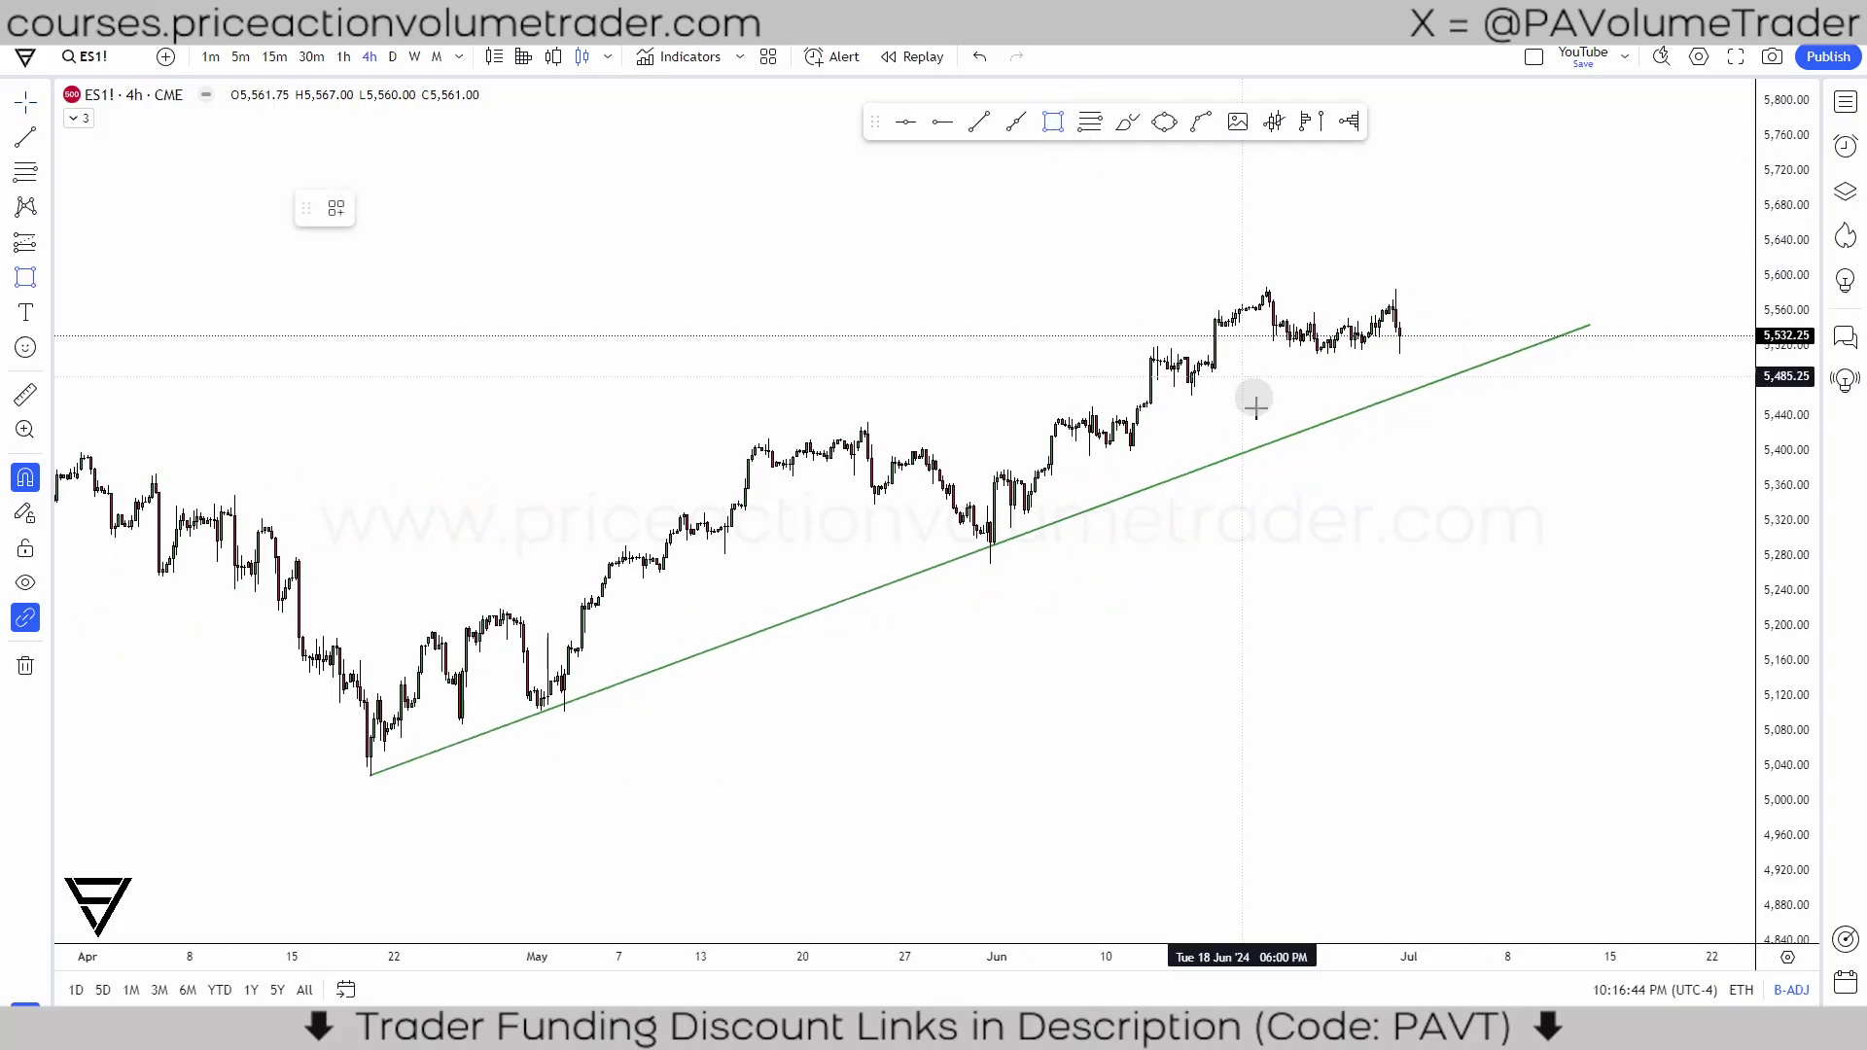
pyautogui.moveTo(1091, 394); pyautogui.dragTo(1685, 450)
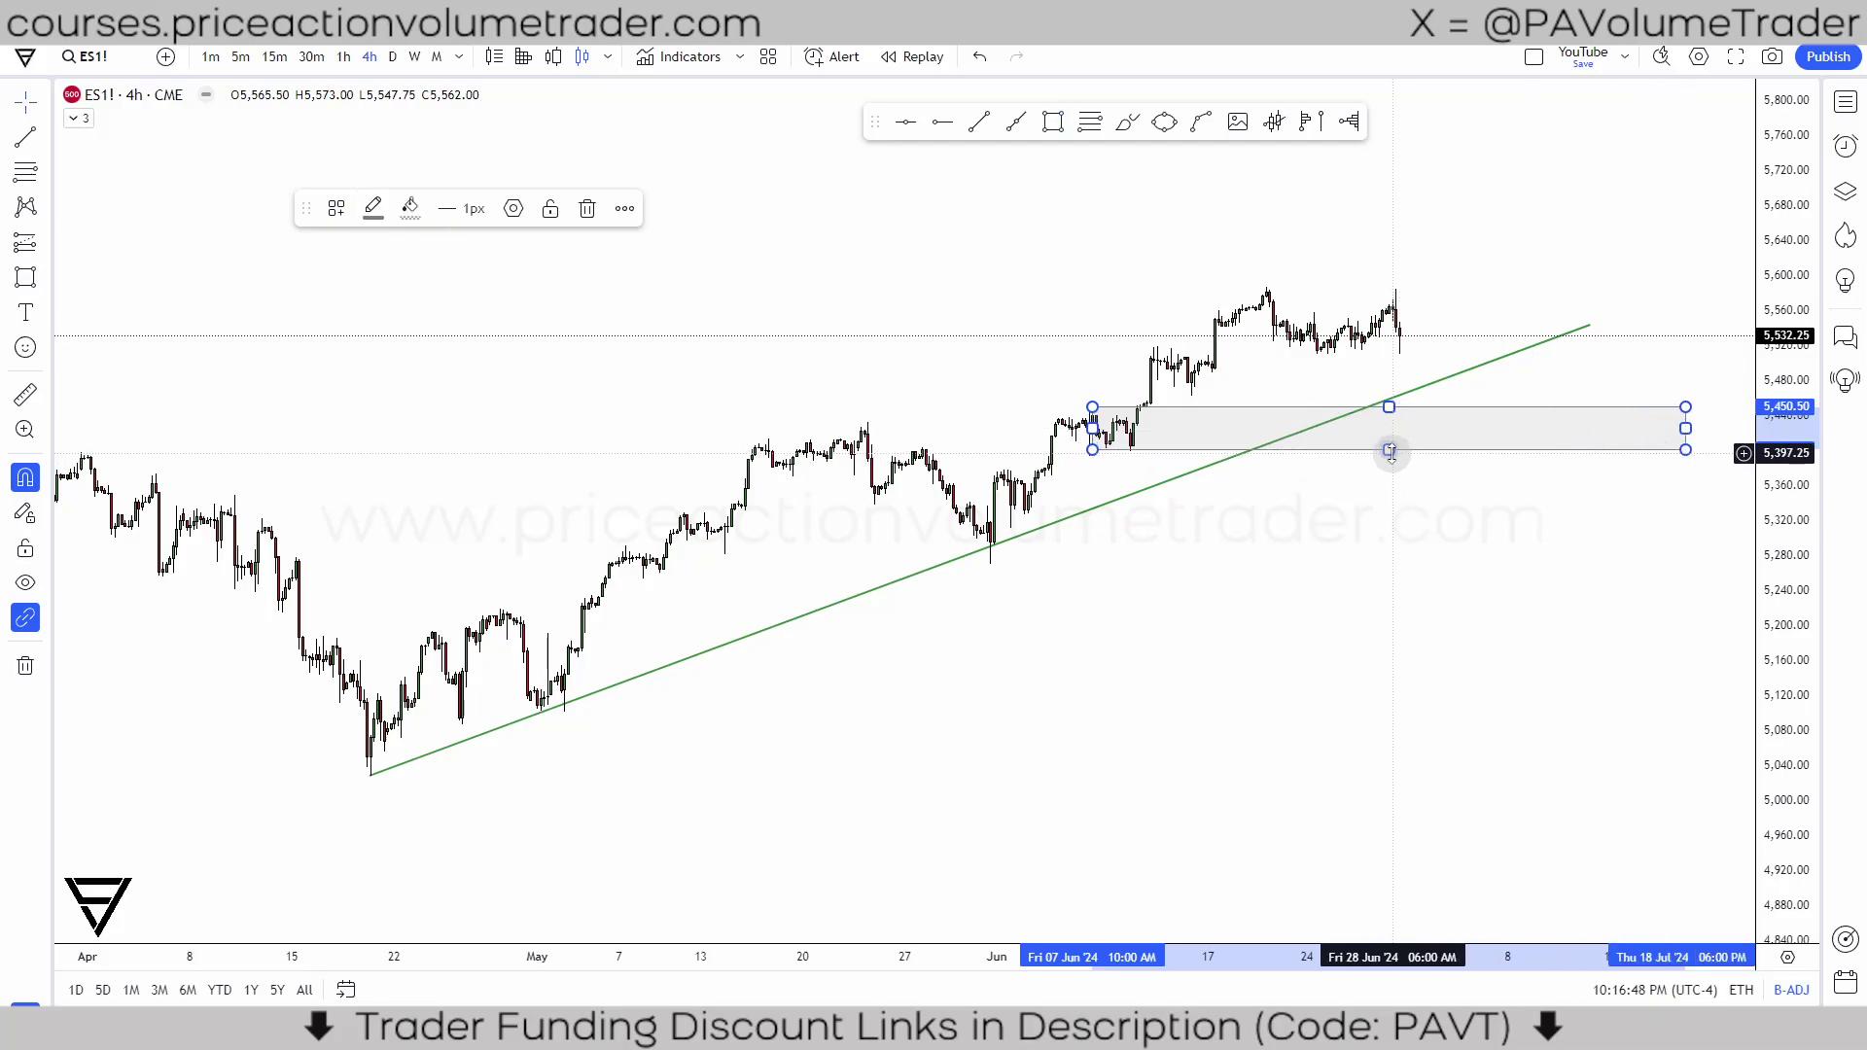
pyautogui.moveTo(1389, 449); pyautogui.dragTo(1130, 452)
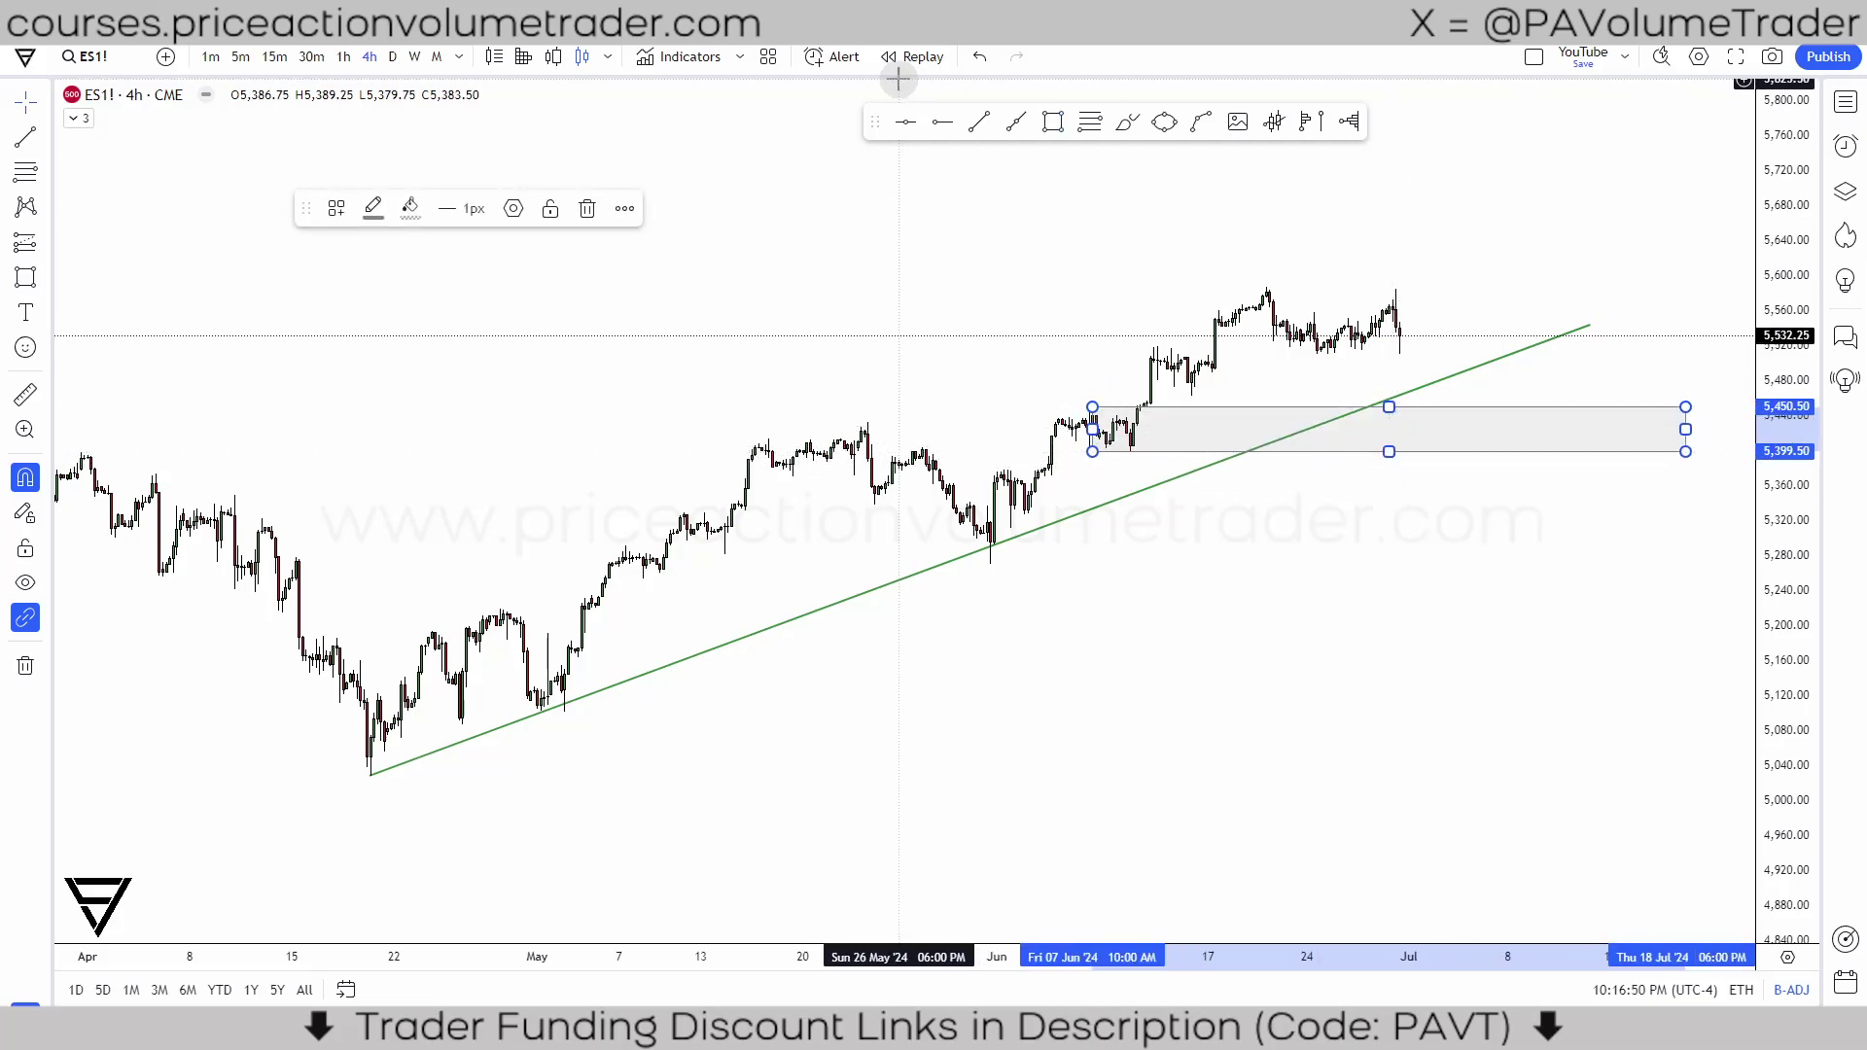
# Step: Apply the OB Hourly (4H) template to the rectangle zone and replace it with OB Hourly (1H+)
pyautogui.click(337, 208)
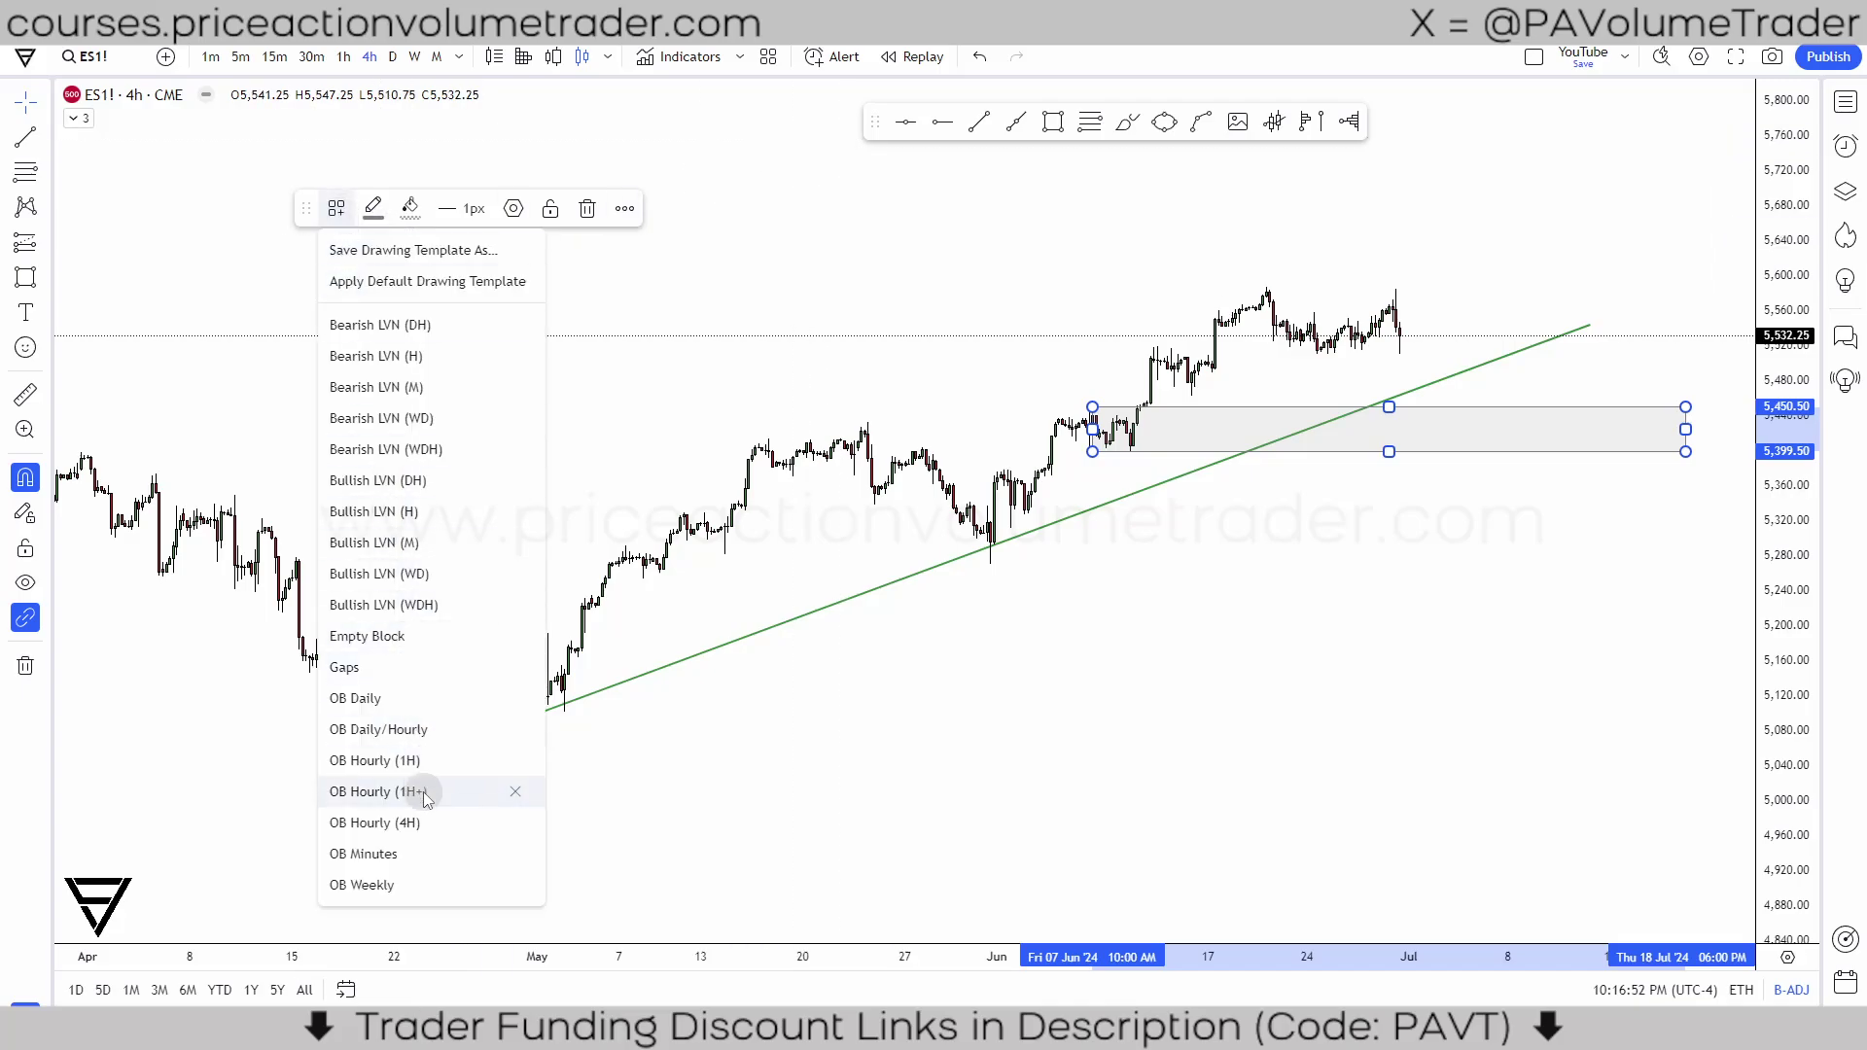
pyautogui.click(416, 822)
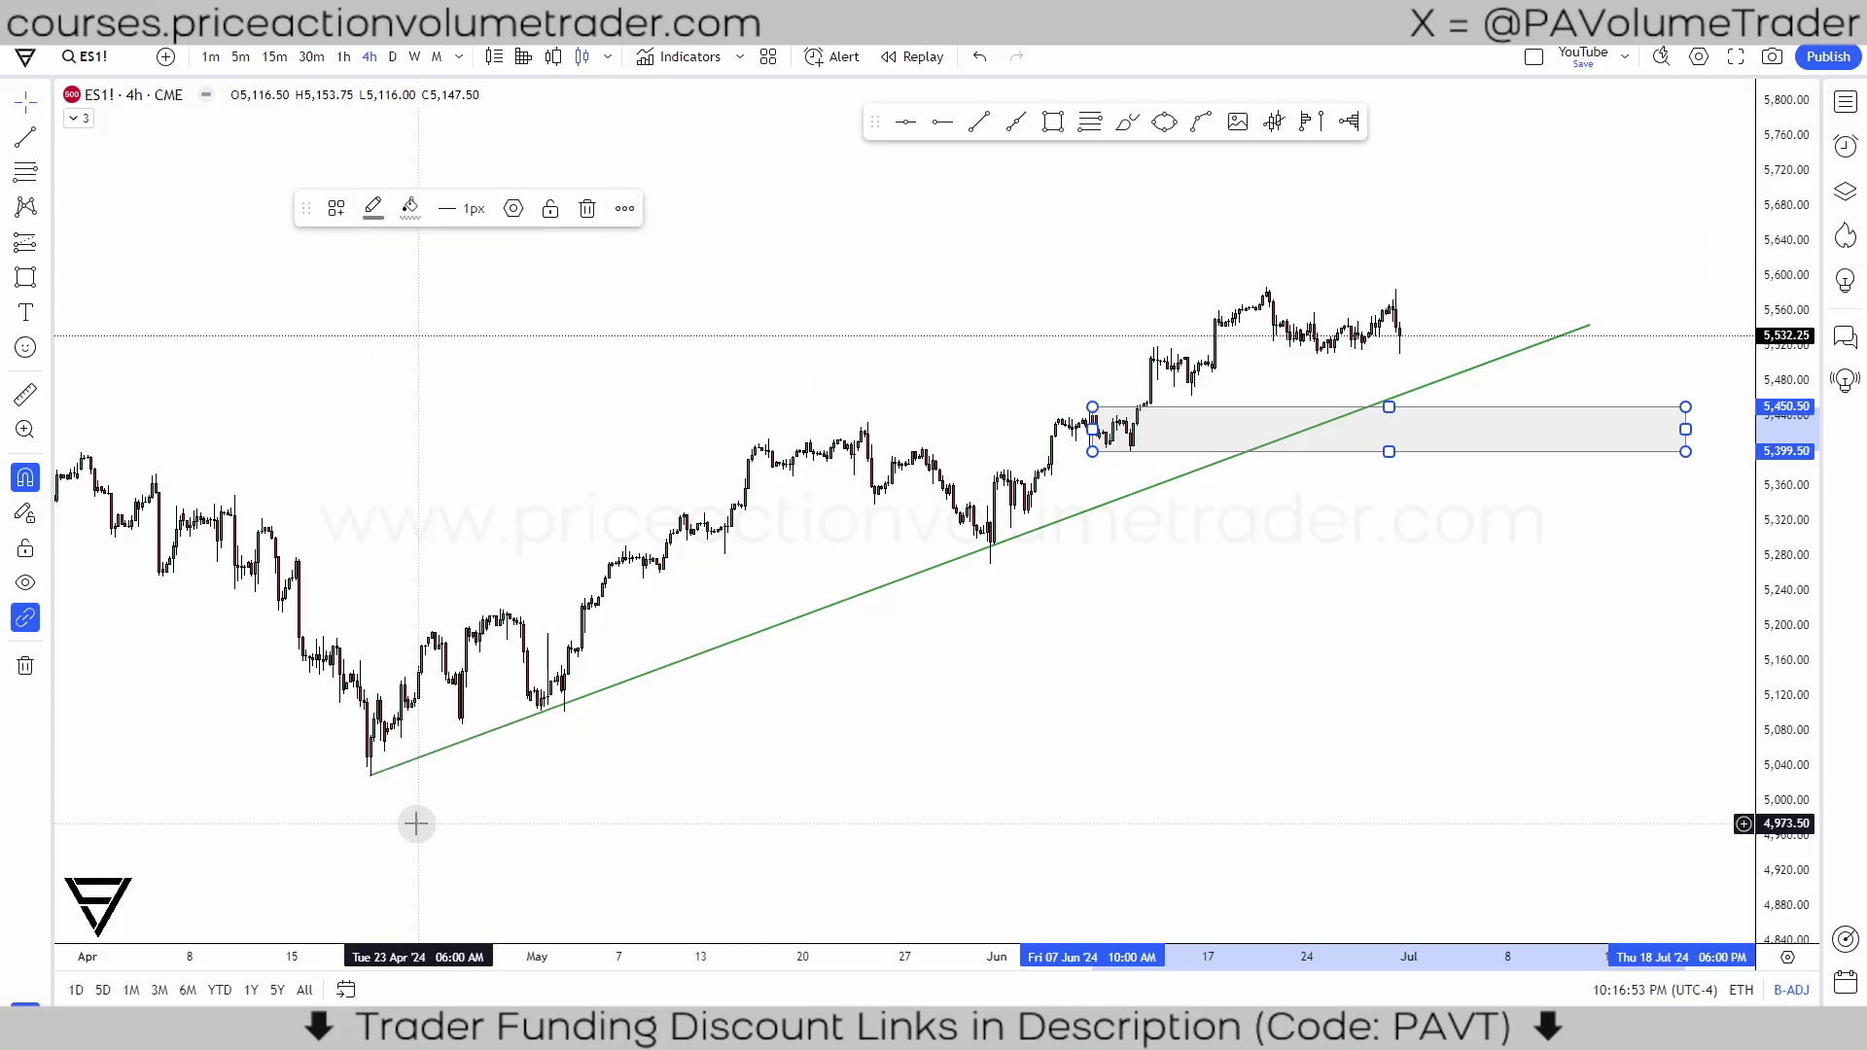
pyautogui.click(337, 208)
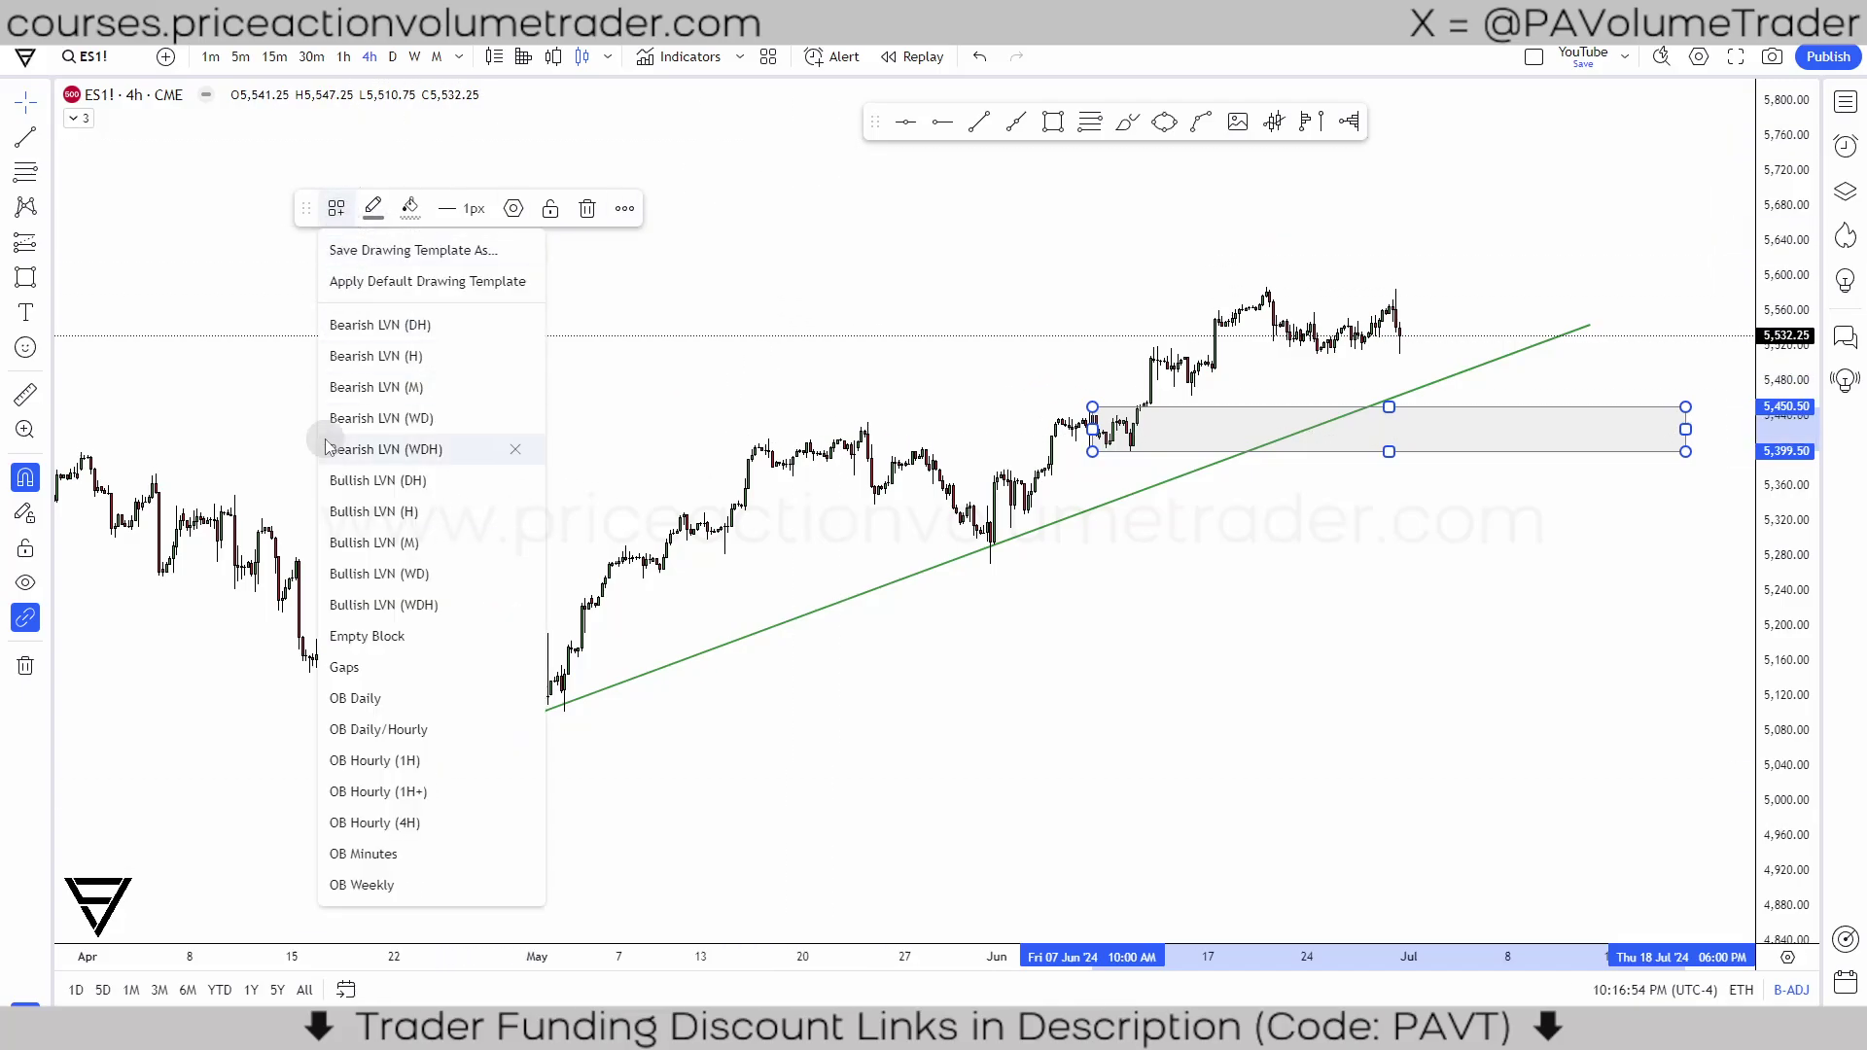
pyautogui.click(413, 791)
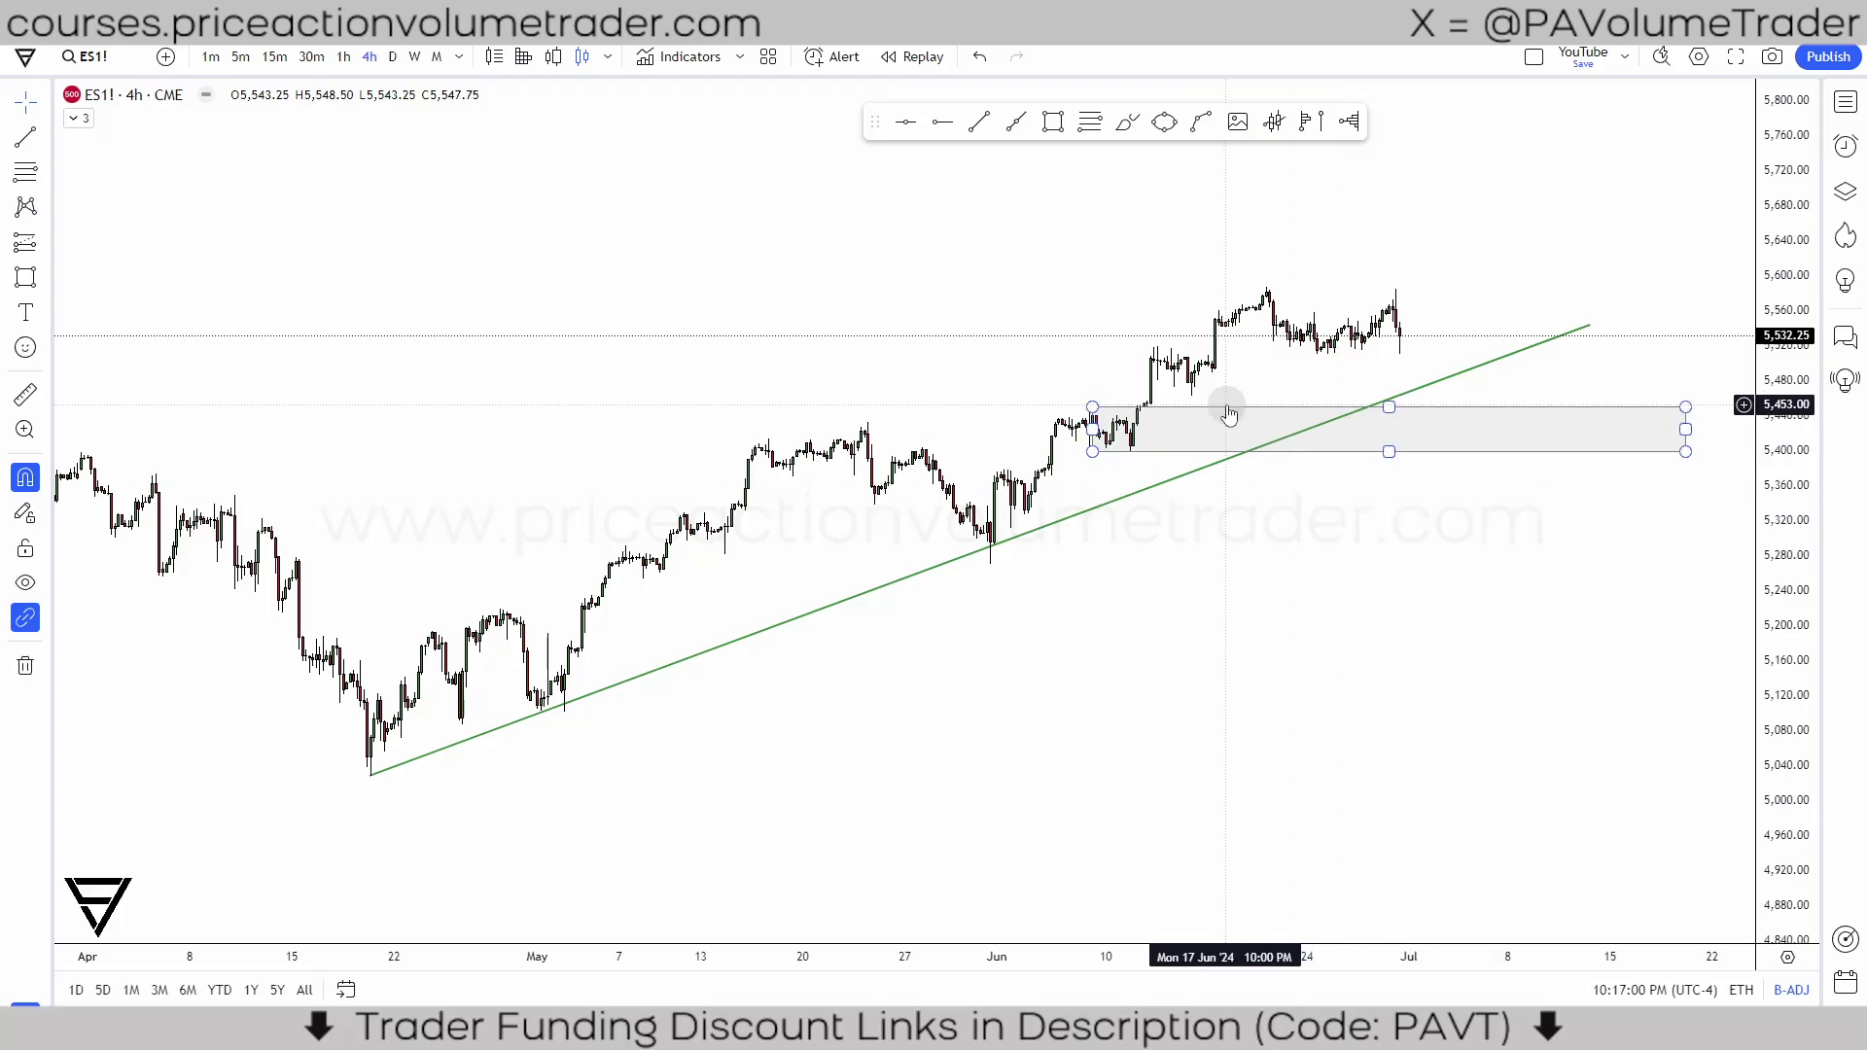
pyautogui.click(337, 209)
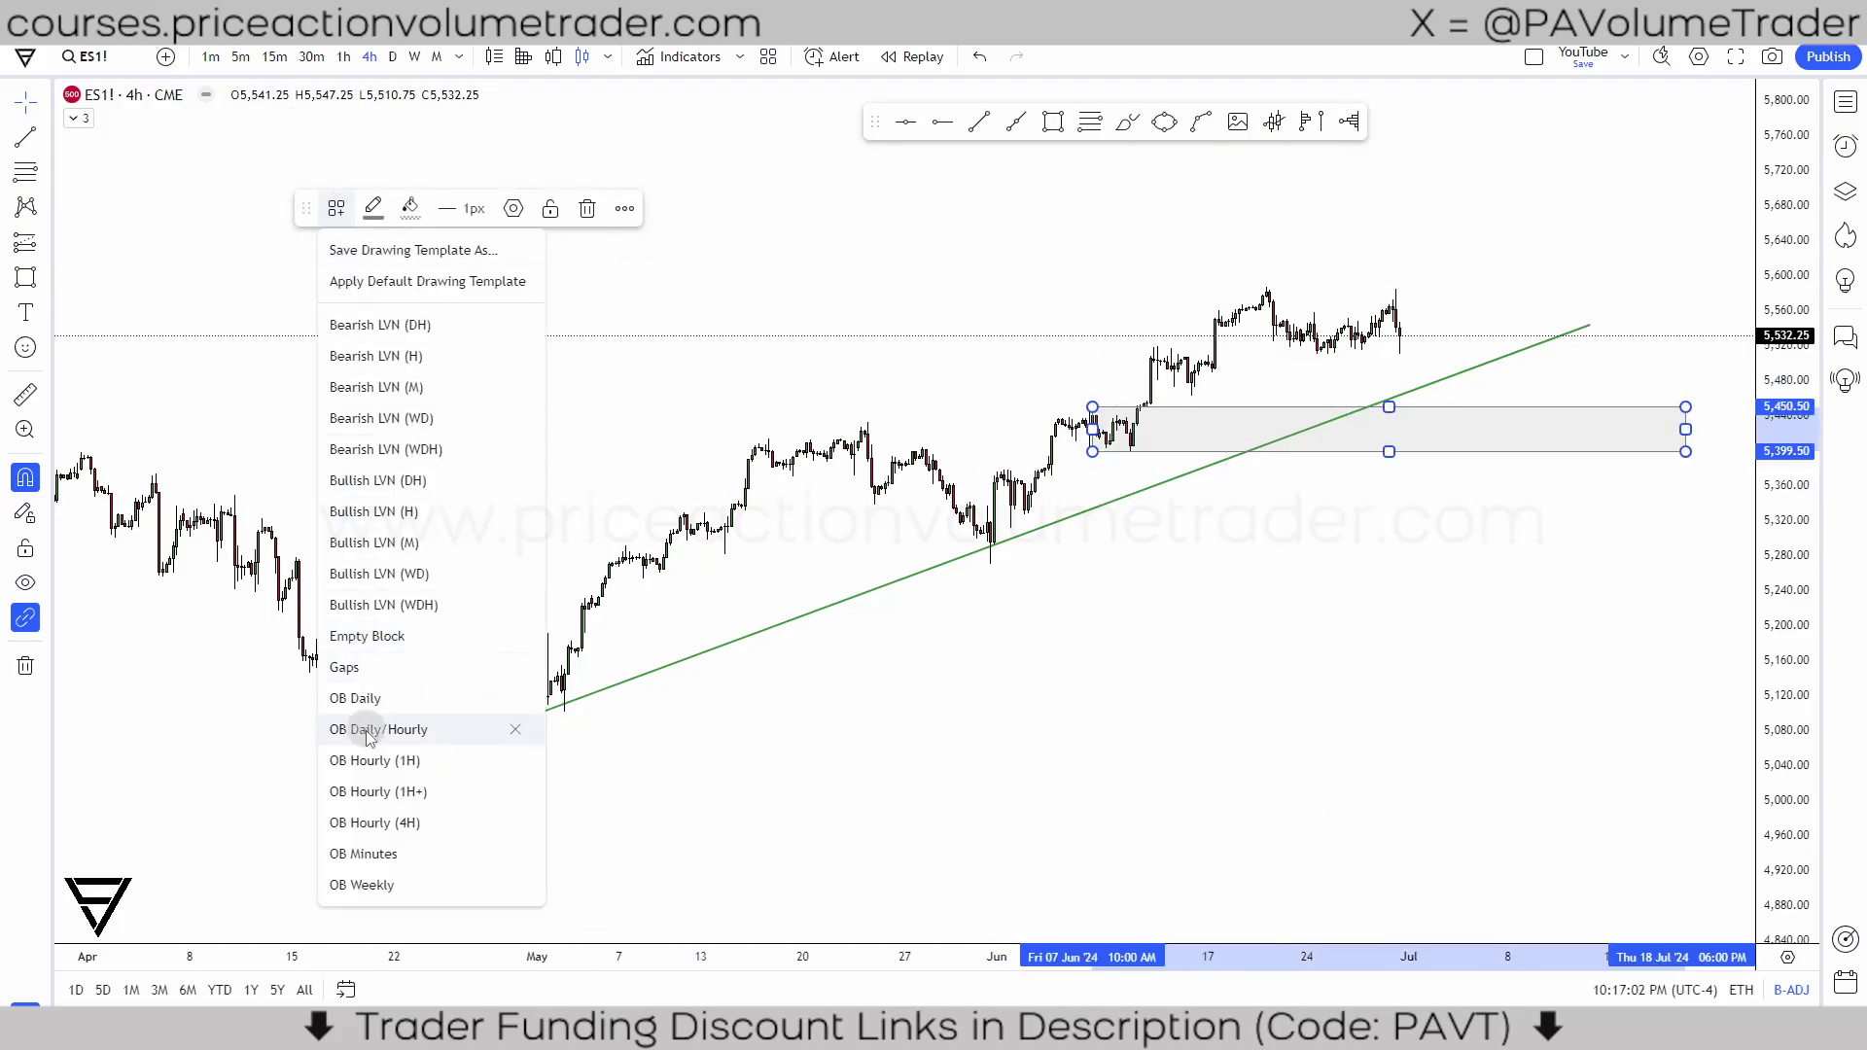
pyautogui.click(375, 793)
pyautogui.click(1384, 554)
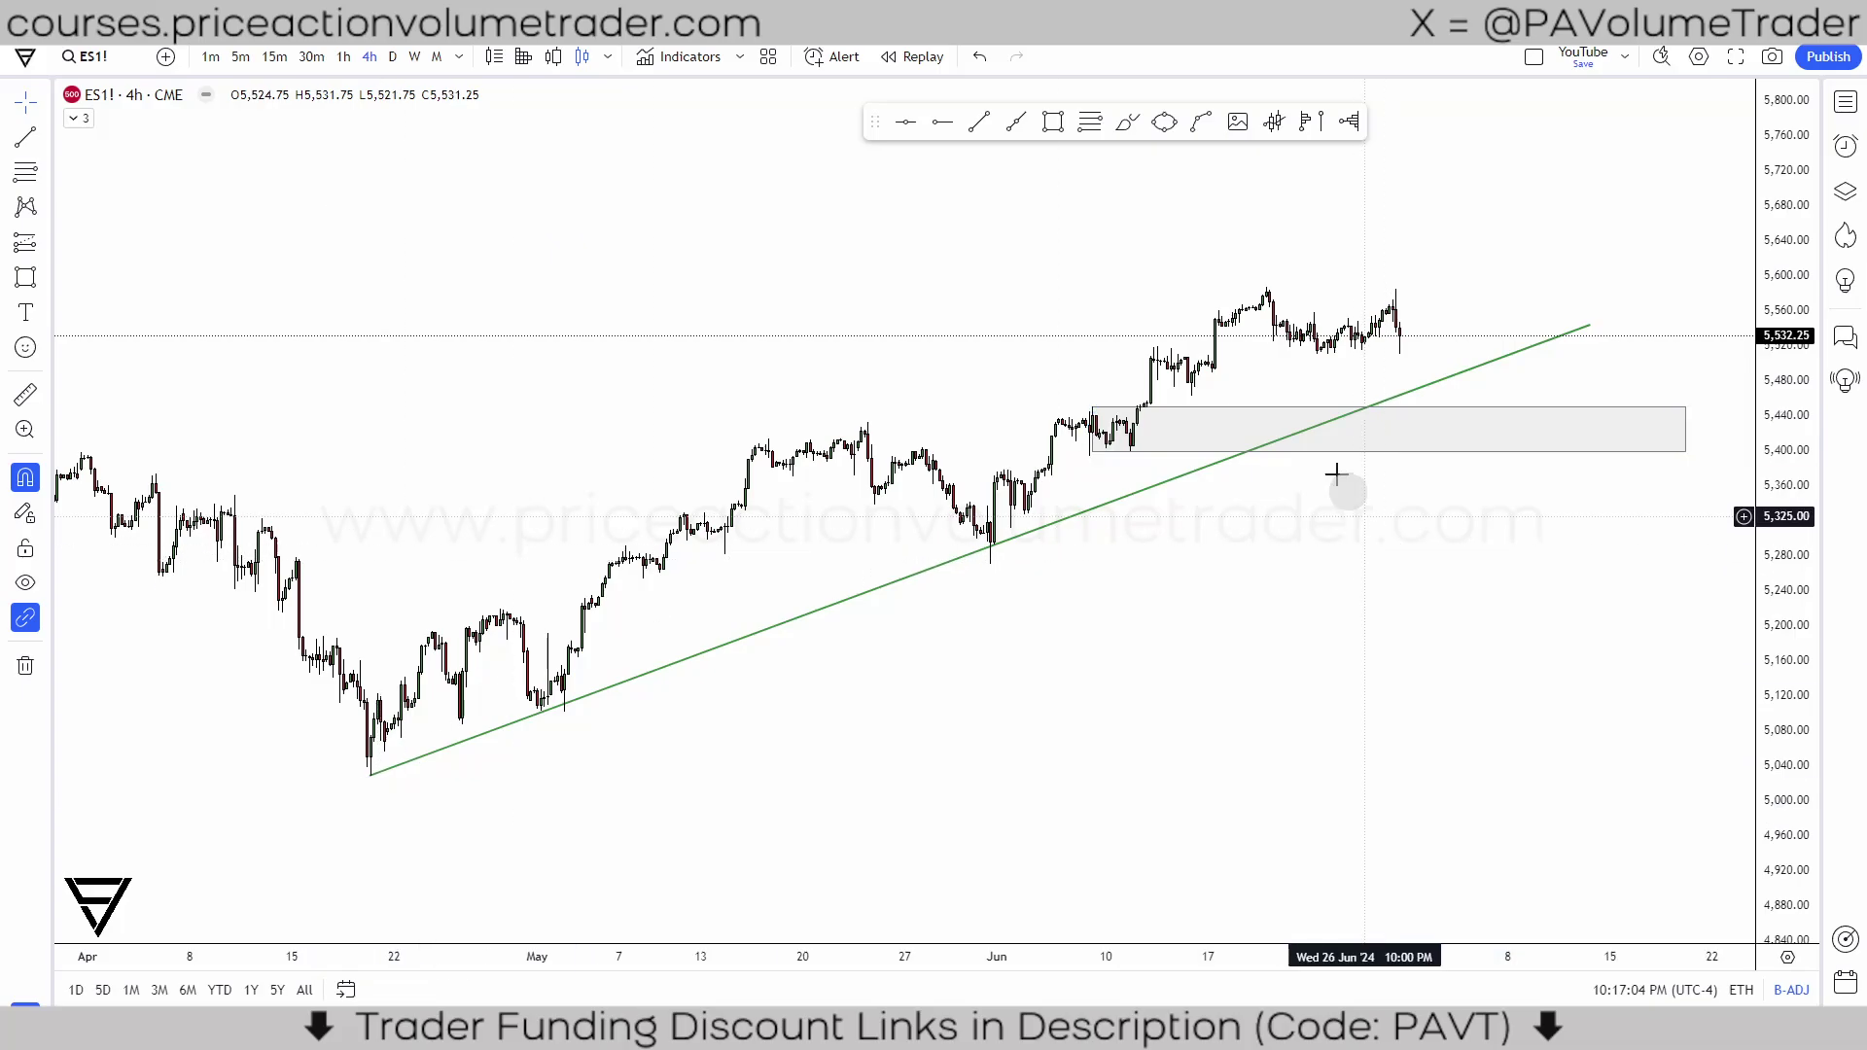
# Step: Raise the fill opacity of the grey rectangle zone to 33%
pyautogui.click(1374, 407)
pyautogui.click(410, 208)
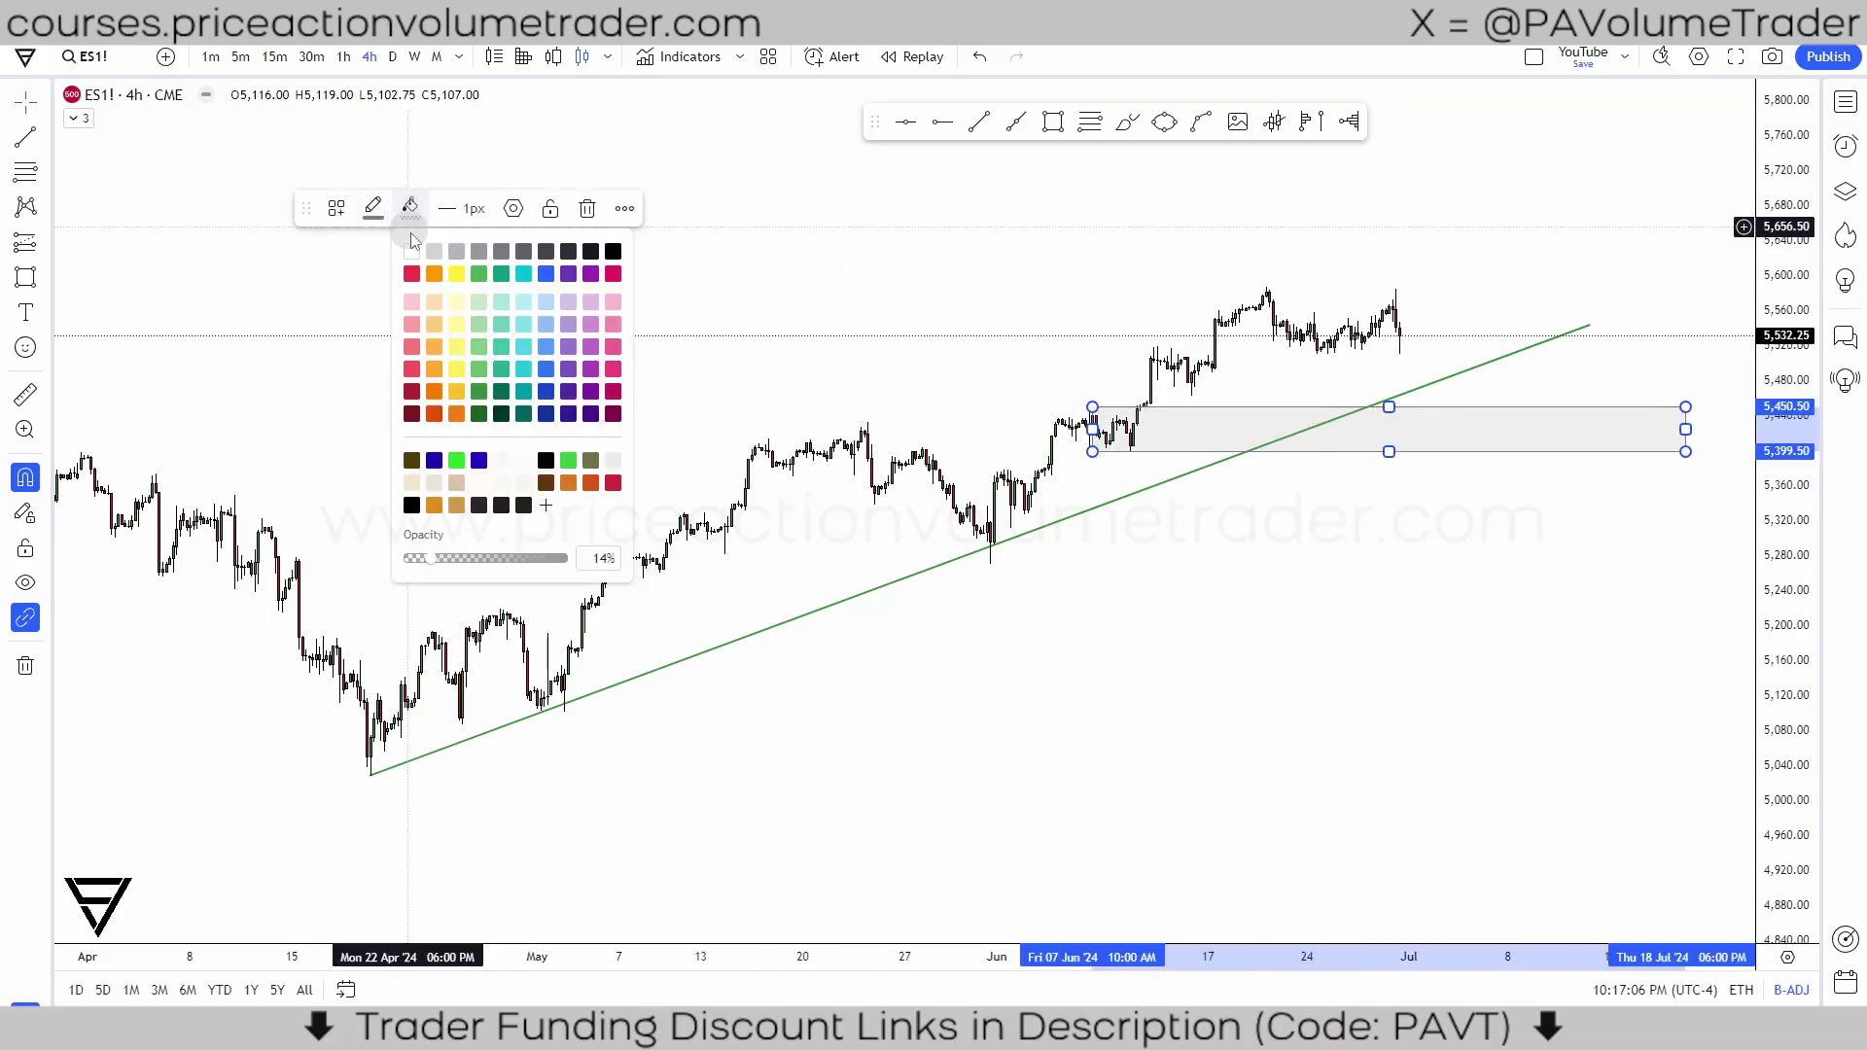
pyautogui.moveTo(435, 562); pyautogui.dragTo(475, 562)
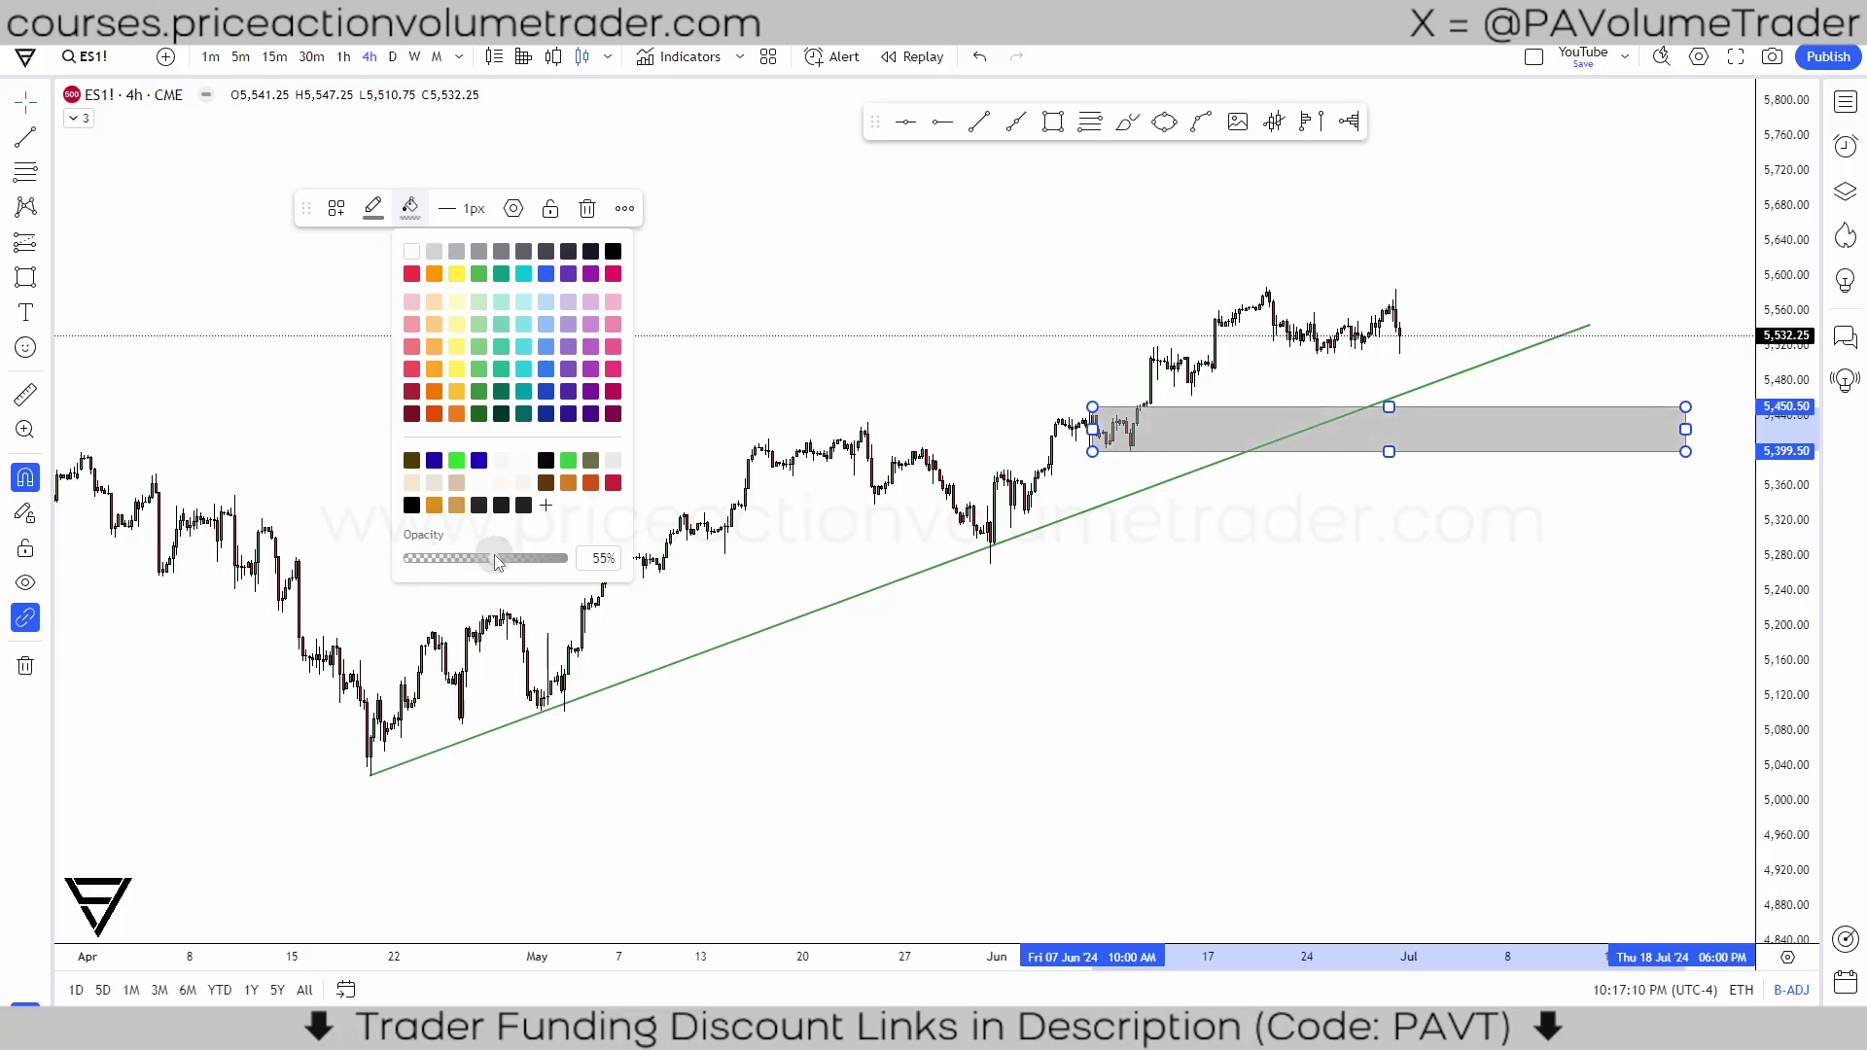
pyautogui.click(1246, 592)
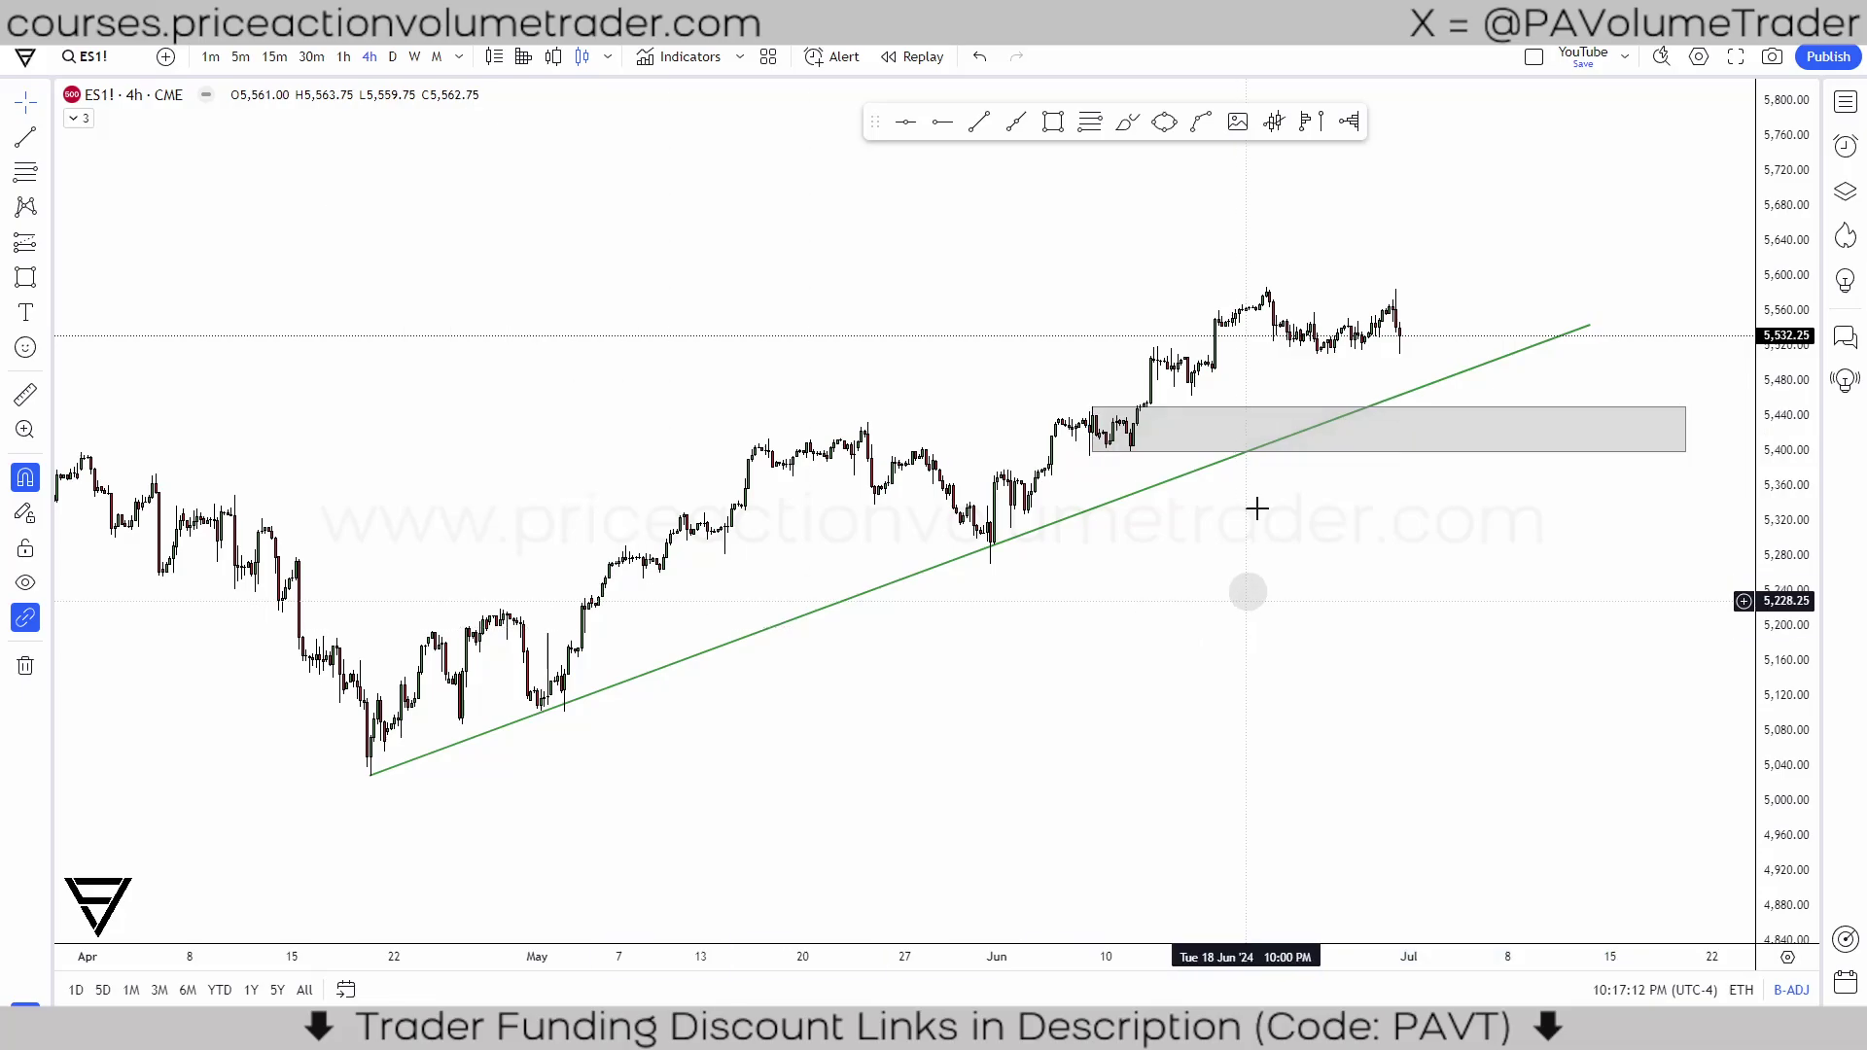
# Step: Change the rectangle zone's fill colour to purple
pyautogui.click(1260, 418)
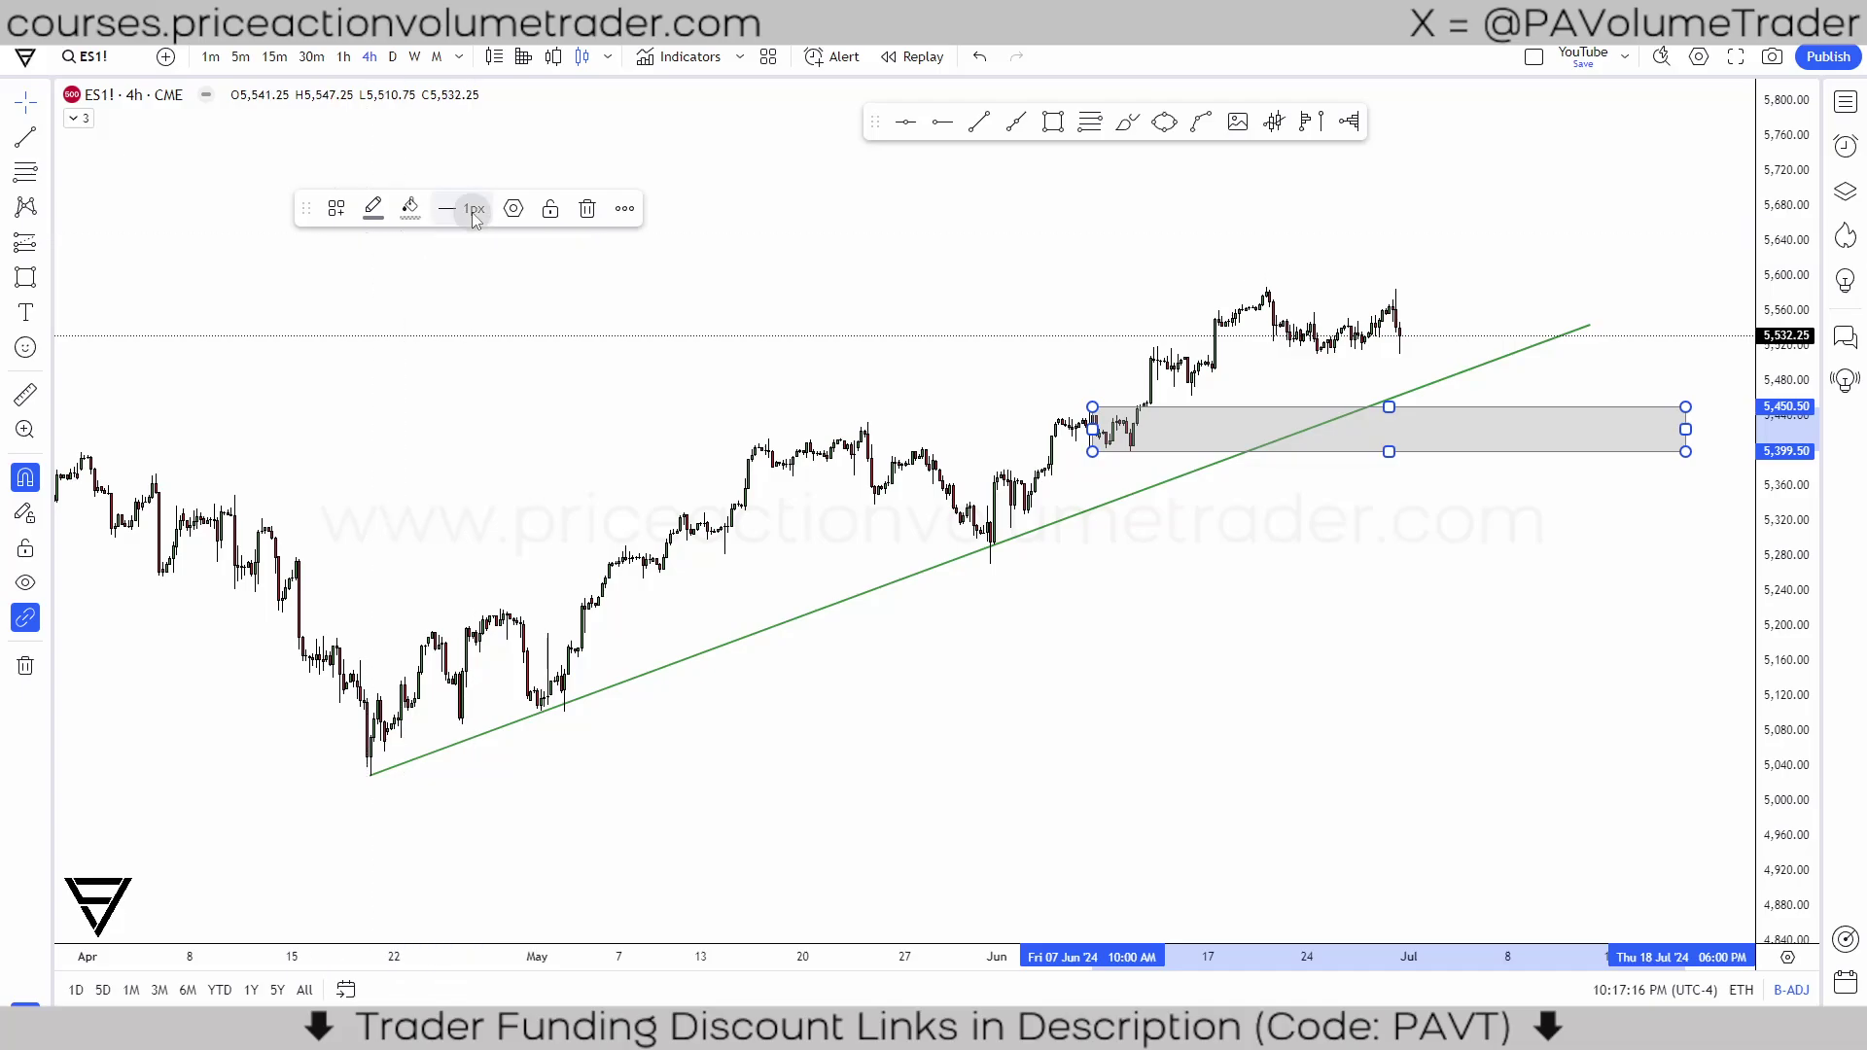
pyautogui.click(410, 209)
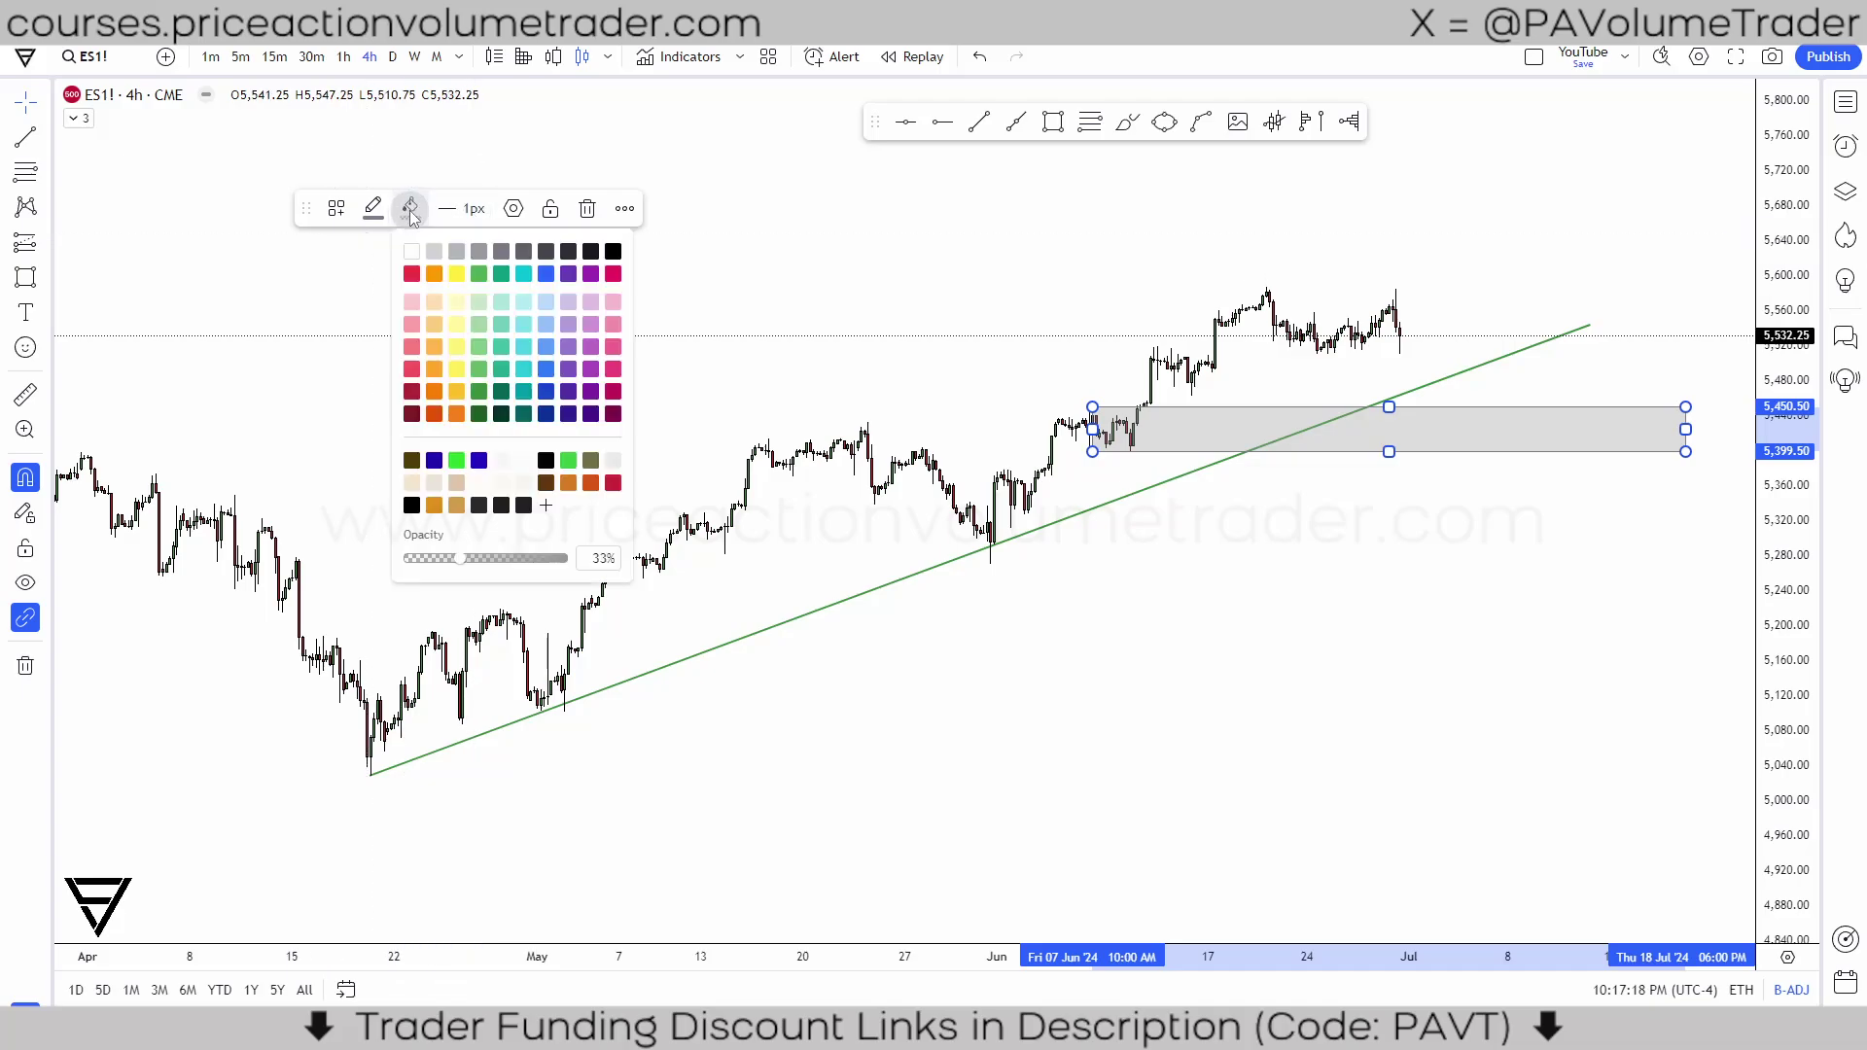
pyautogui.click(593, 277)
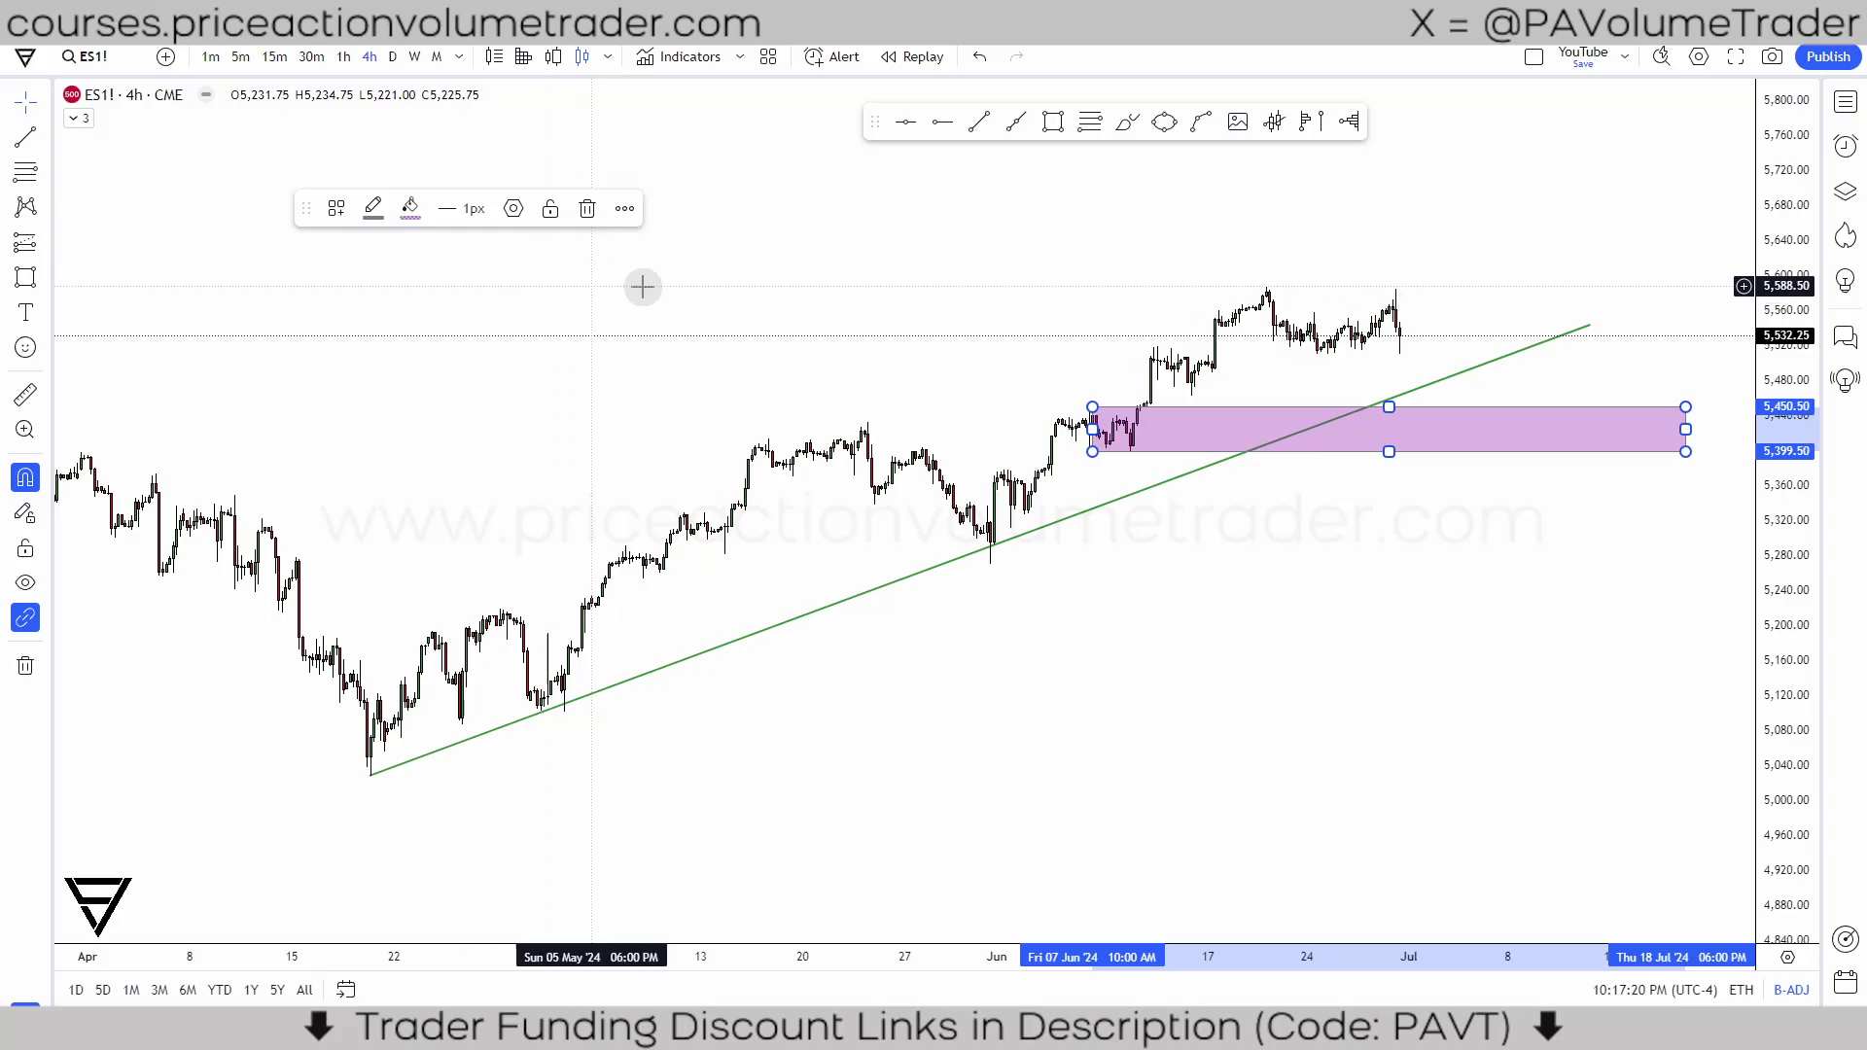
pyautogui.click(1316, 625)
pyautogui.click(1207, 418)
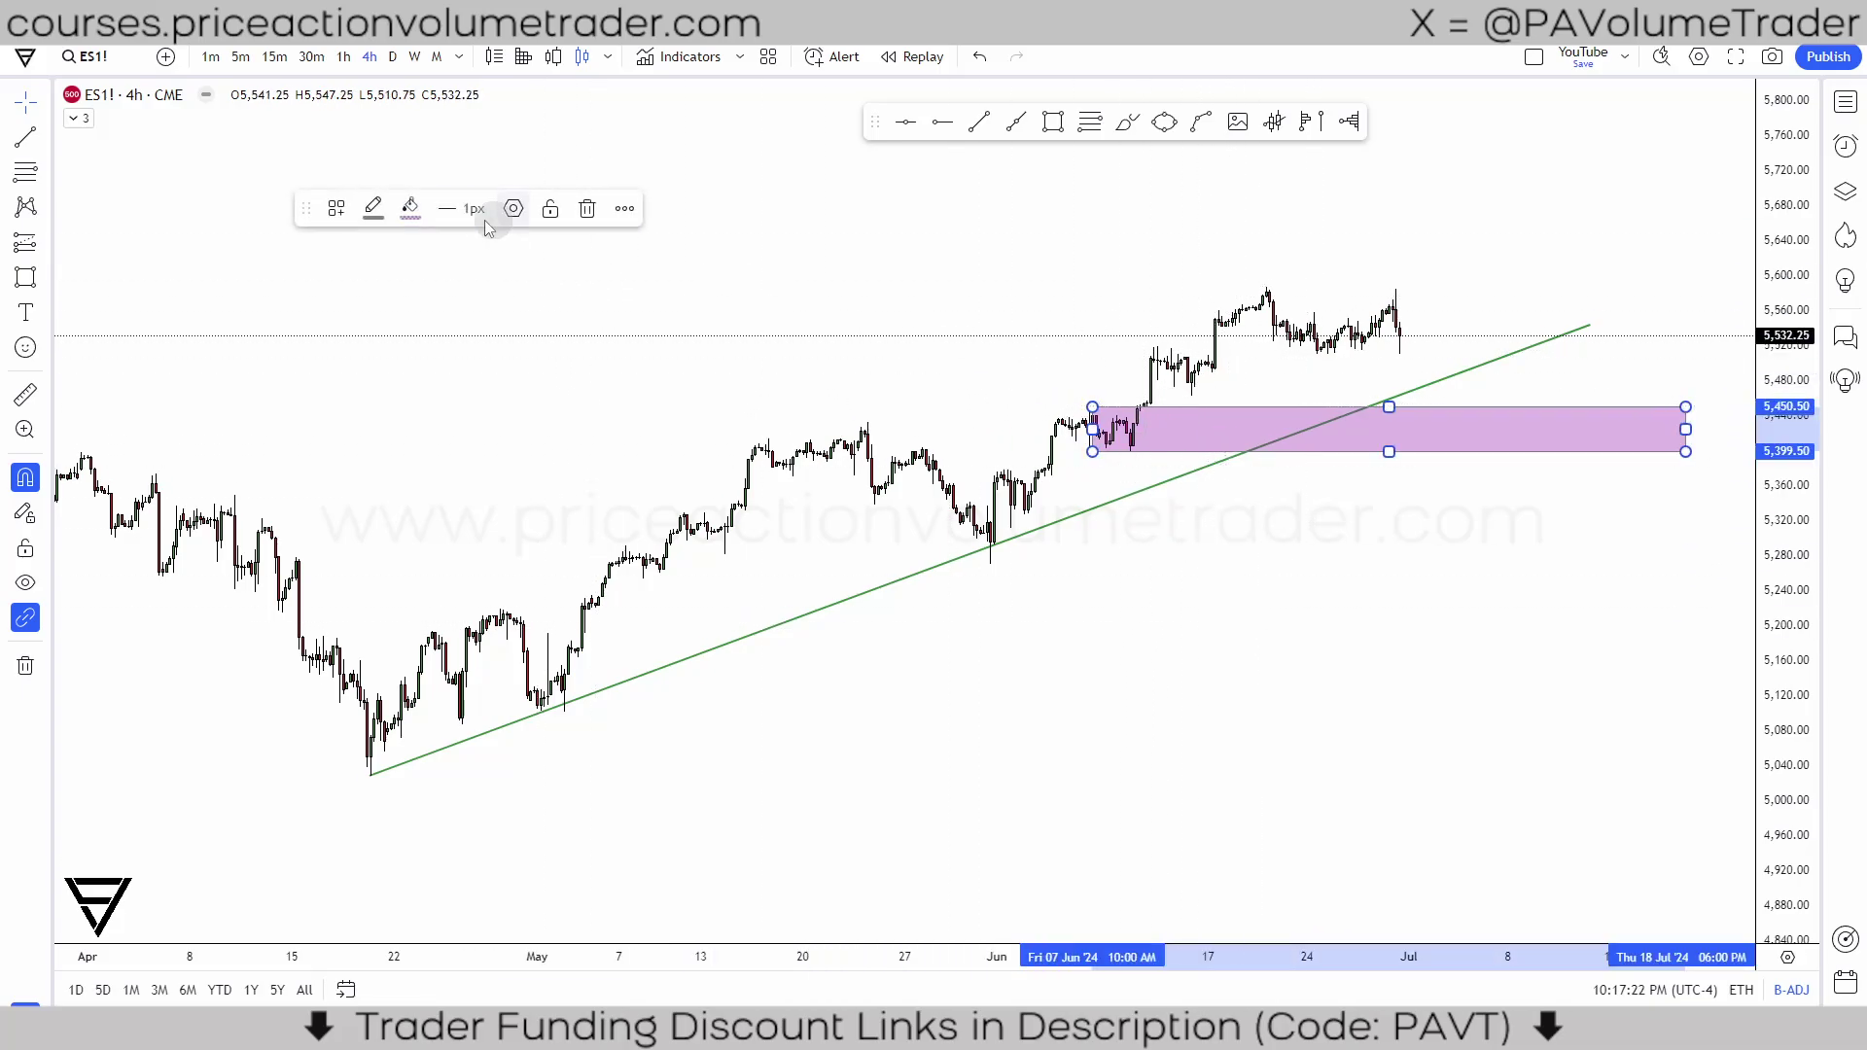
pyautogui.click(512, 209)
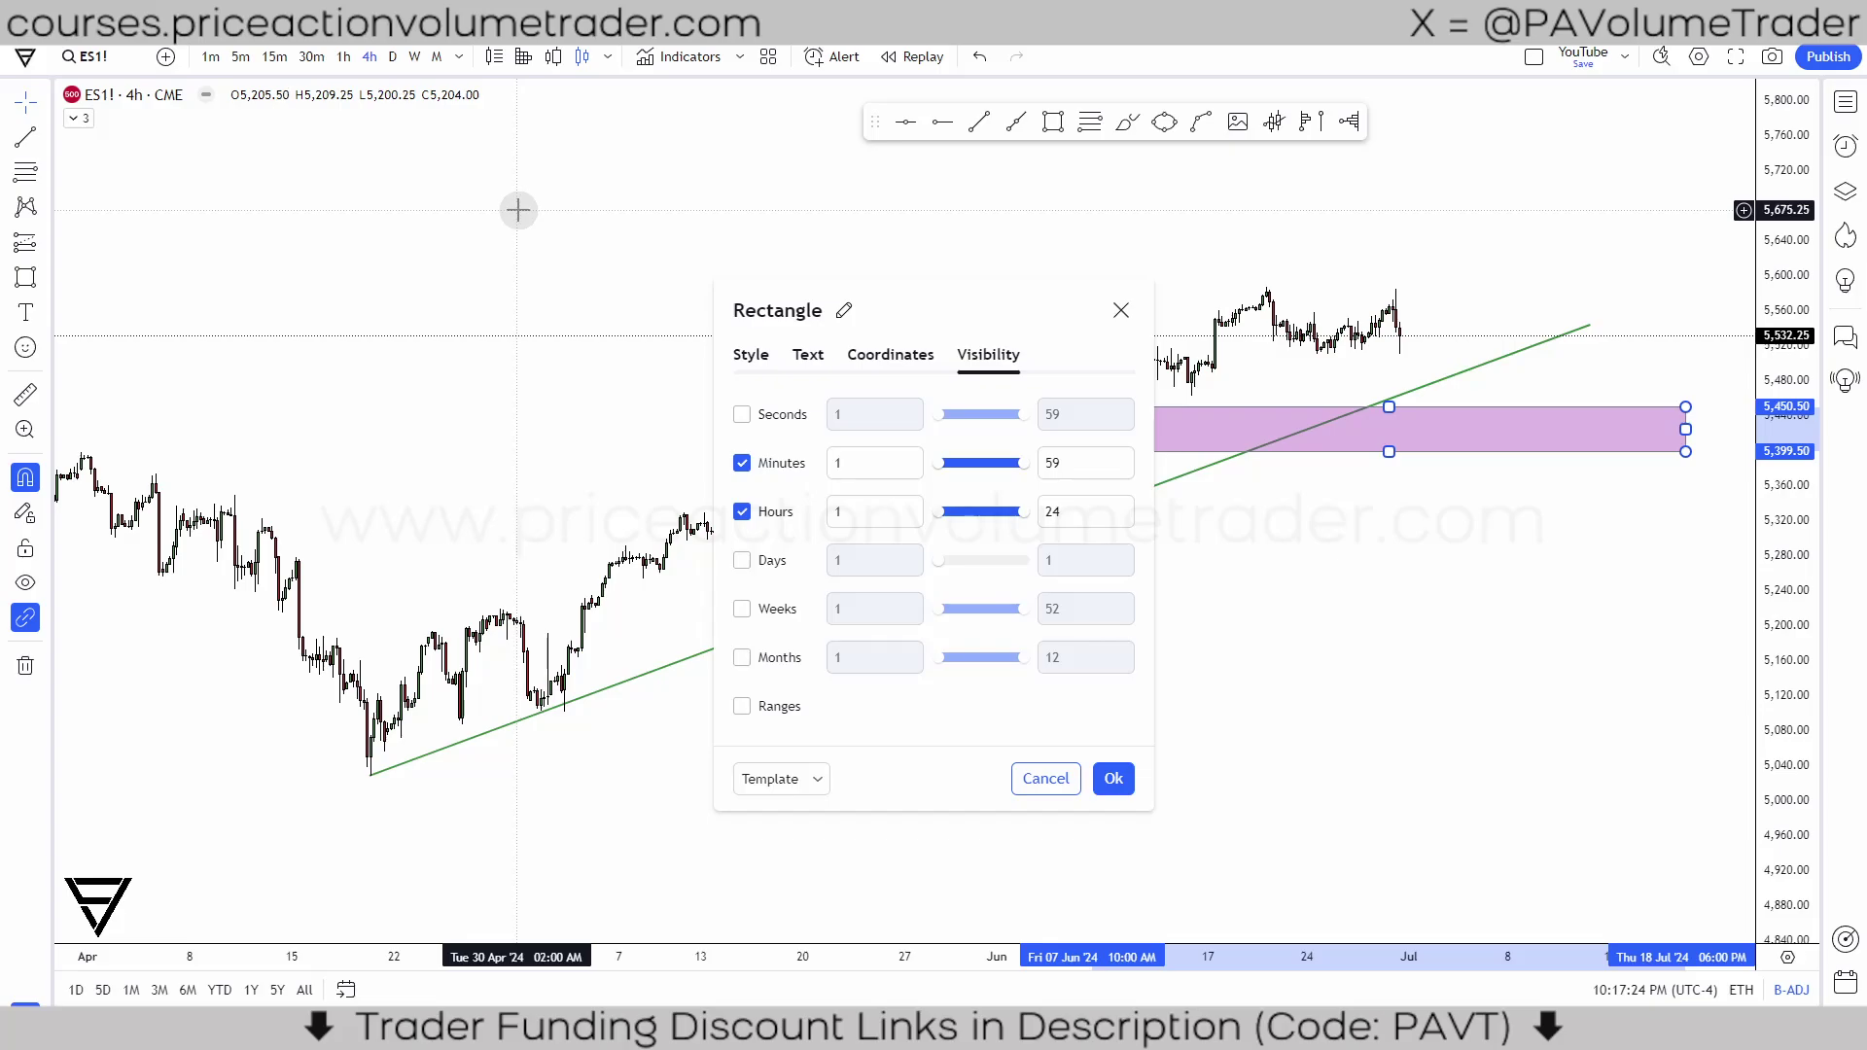
pyautogui.moveTo(875, 312); pyautogui.dragTo(575, 192)
pyautogui.click(504, 652)
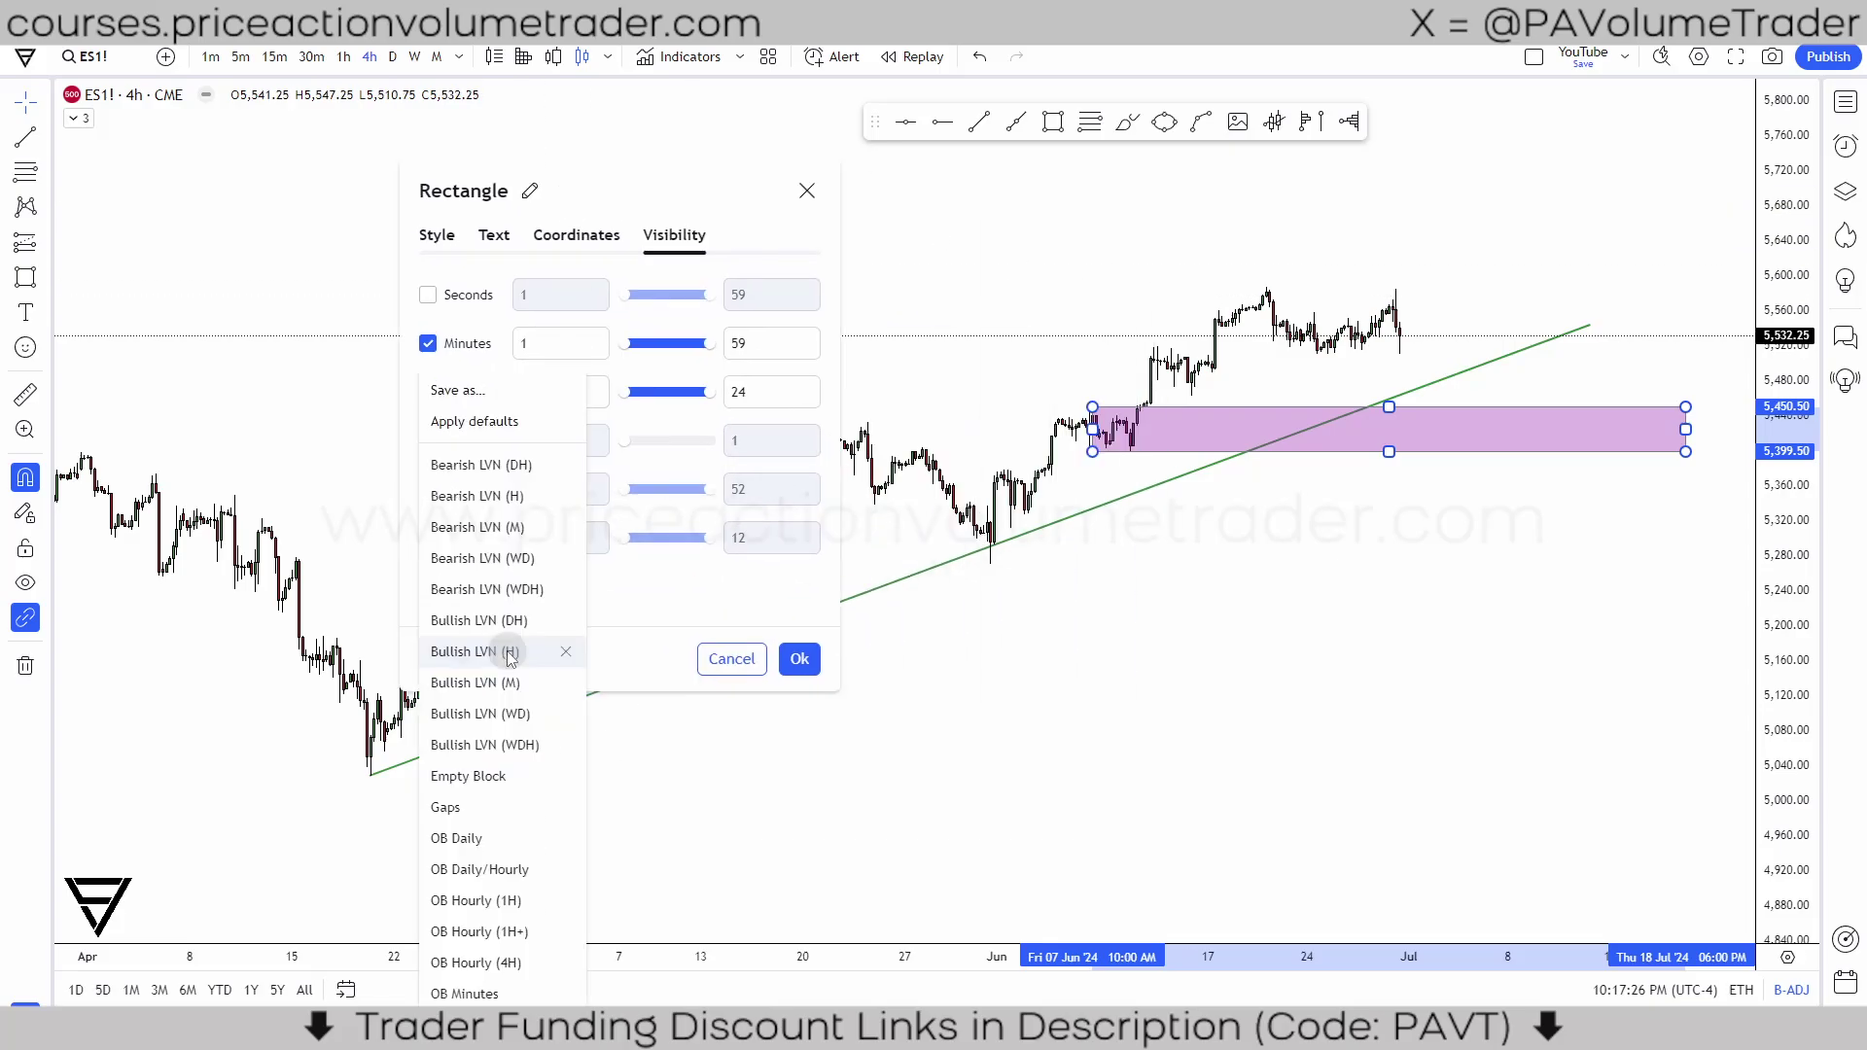
pyautogui.click(473, 392)
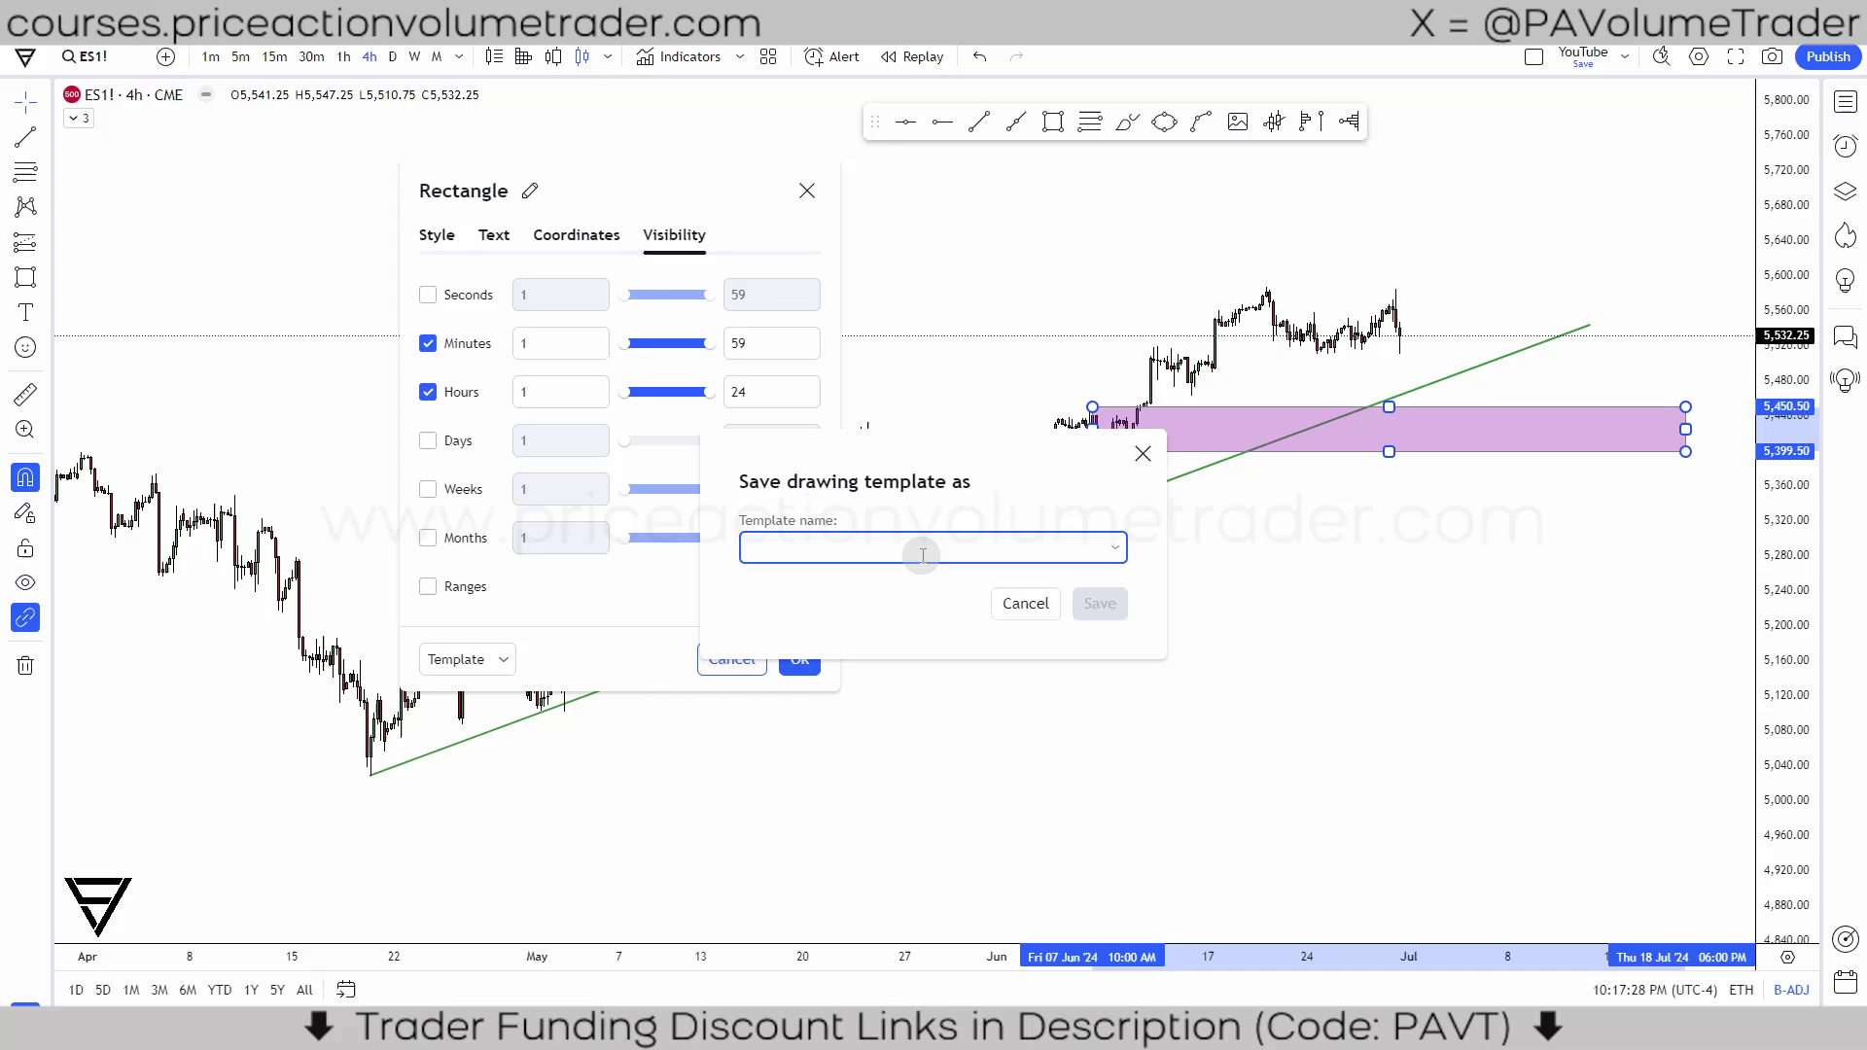
pyautogui.click(1027, 604)
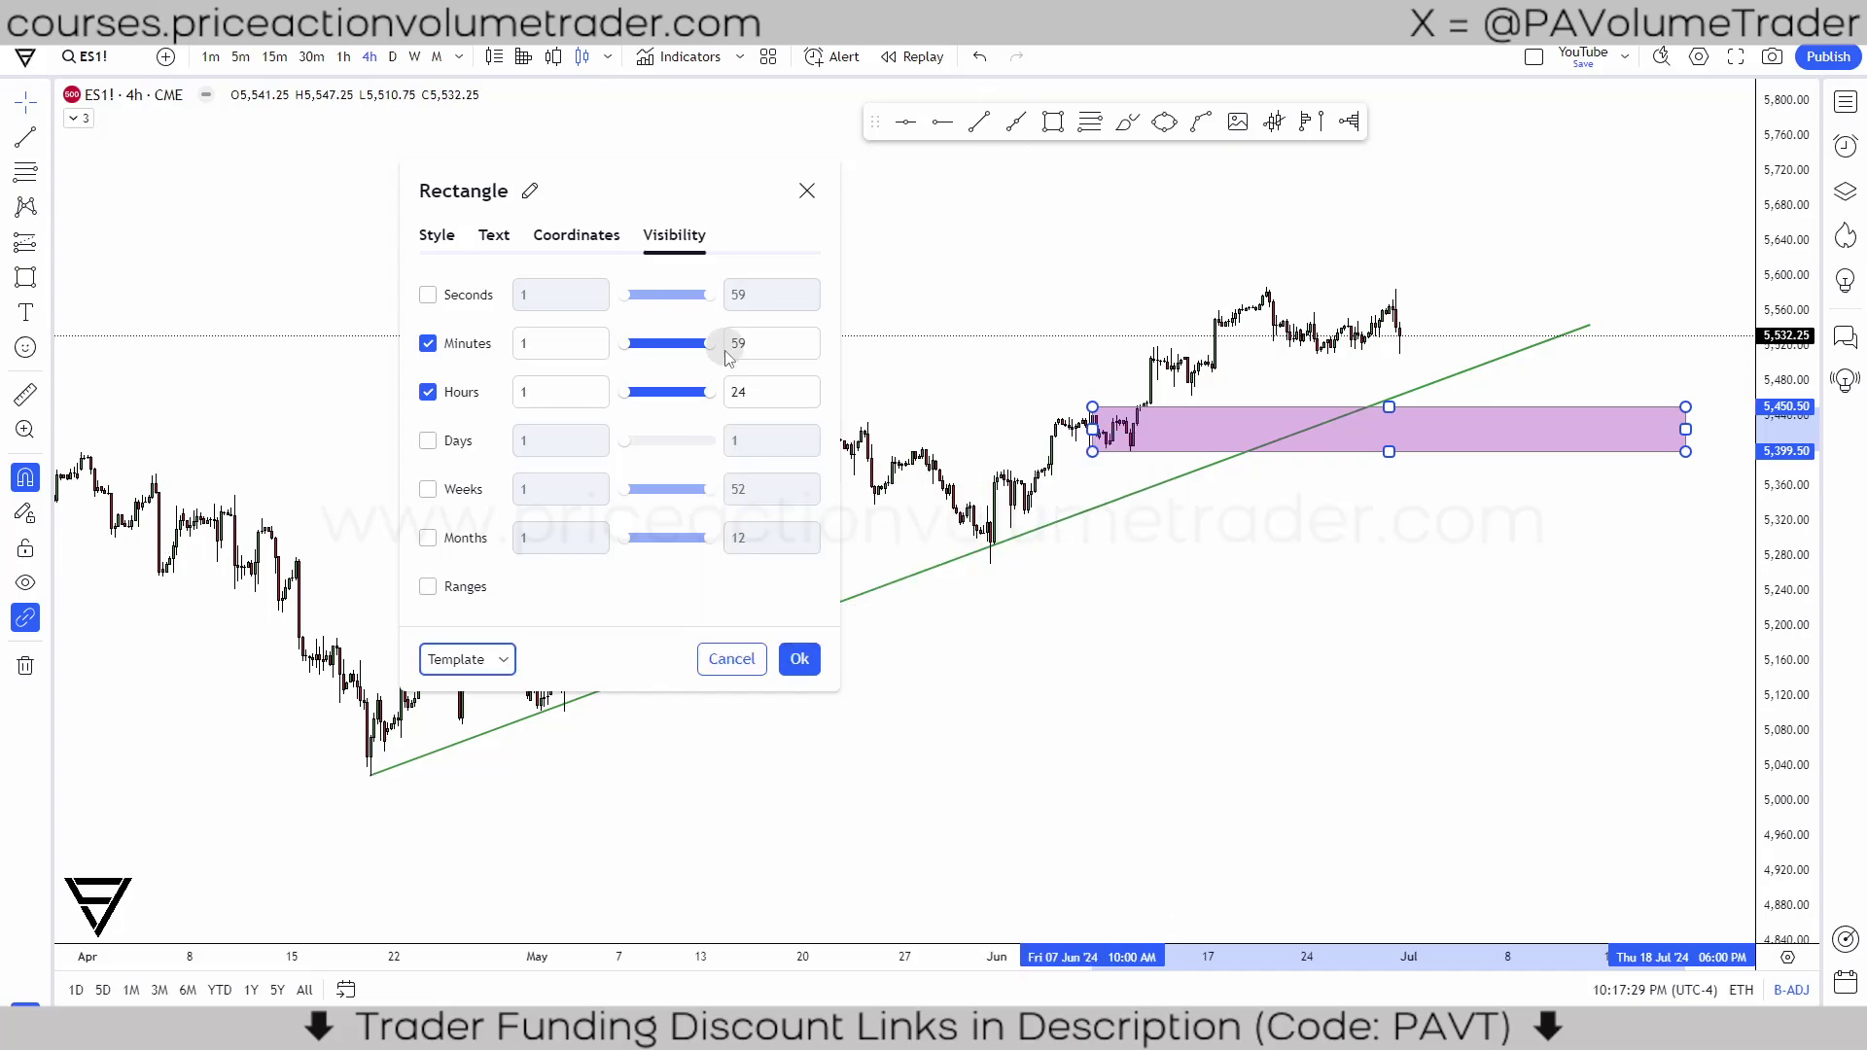
pyautogui.click(805, 192)
pyautogui.click(861, 218)
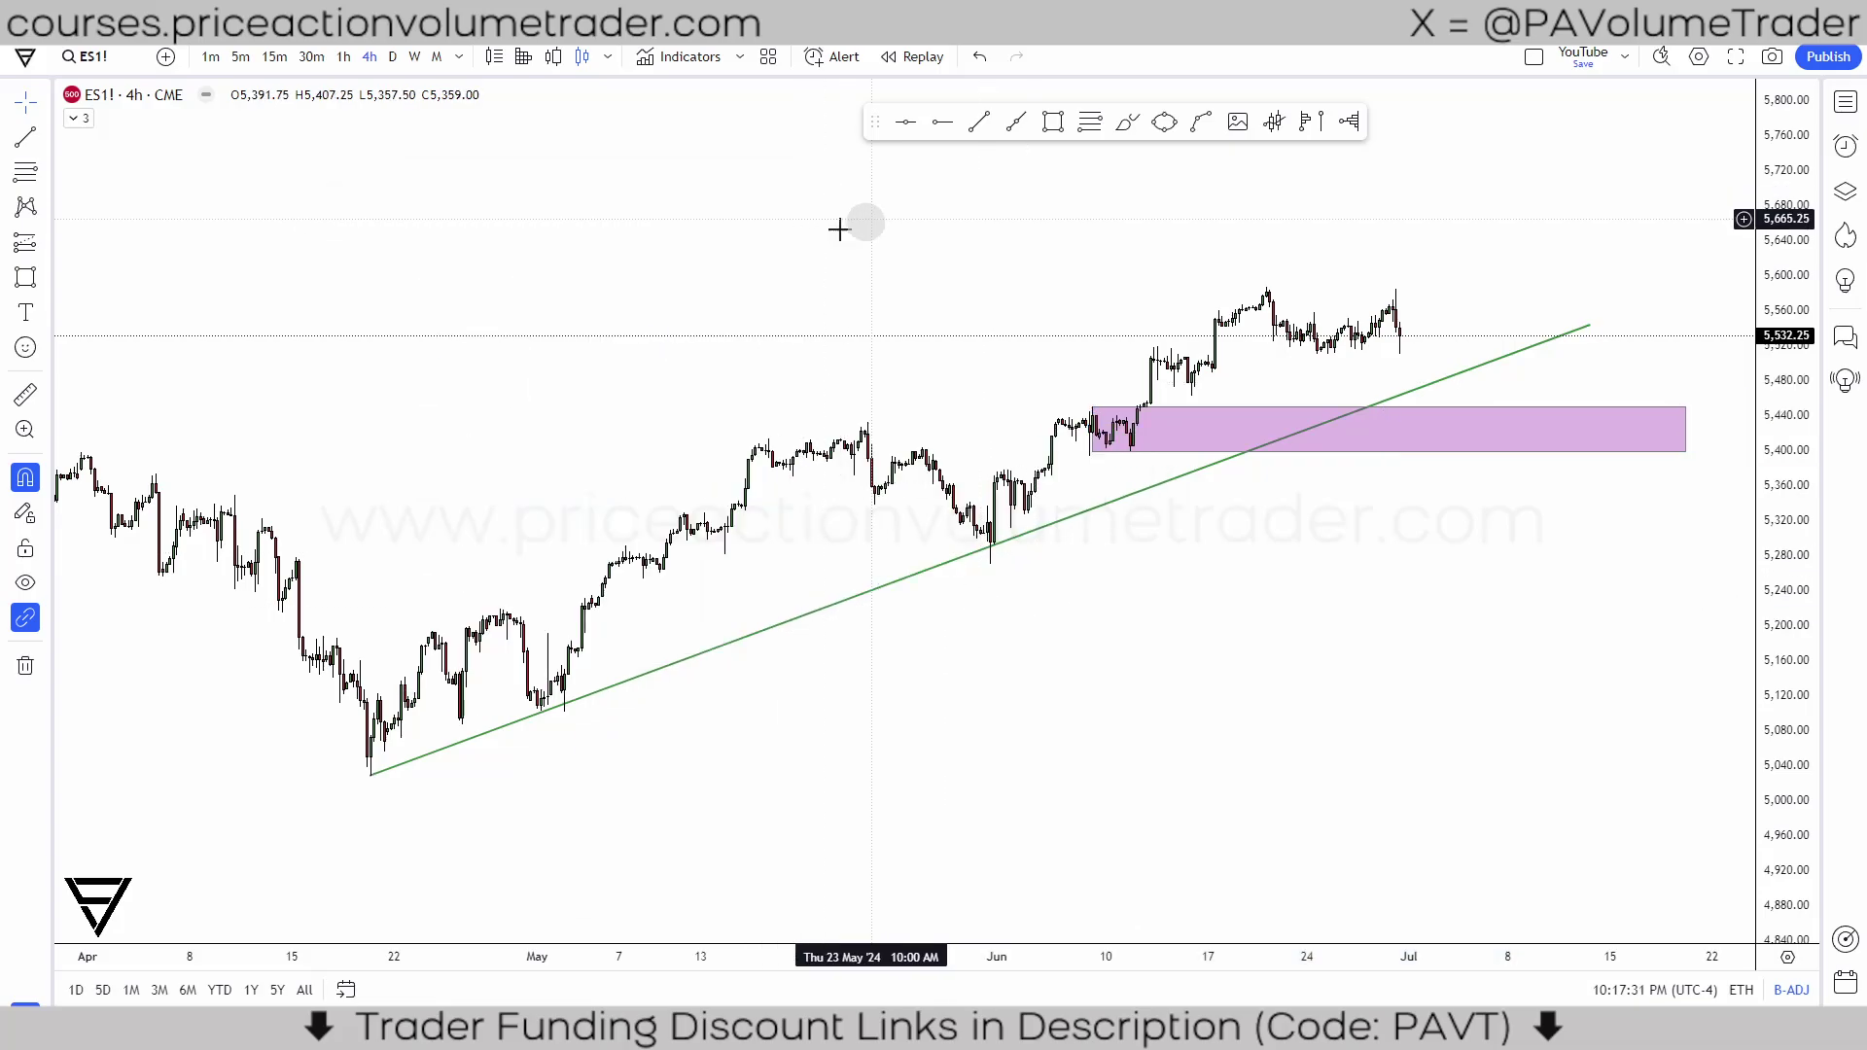
# Step: Apply the Bearish LVN (H) template to the purple rectangle zone and replace it with Bullish LVN (H)
pyautogui.click(1245, 420)
pyautogui.click(337, 208)
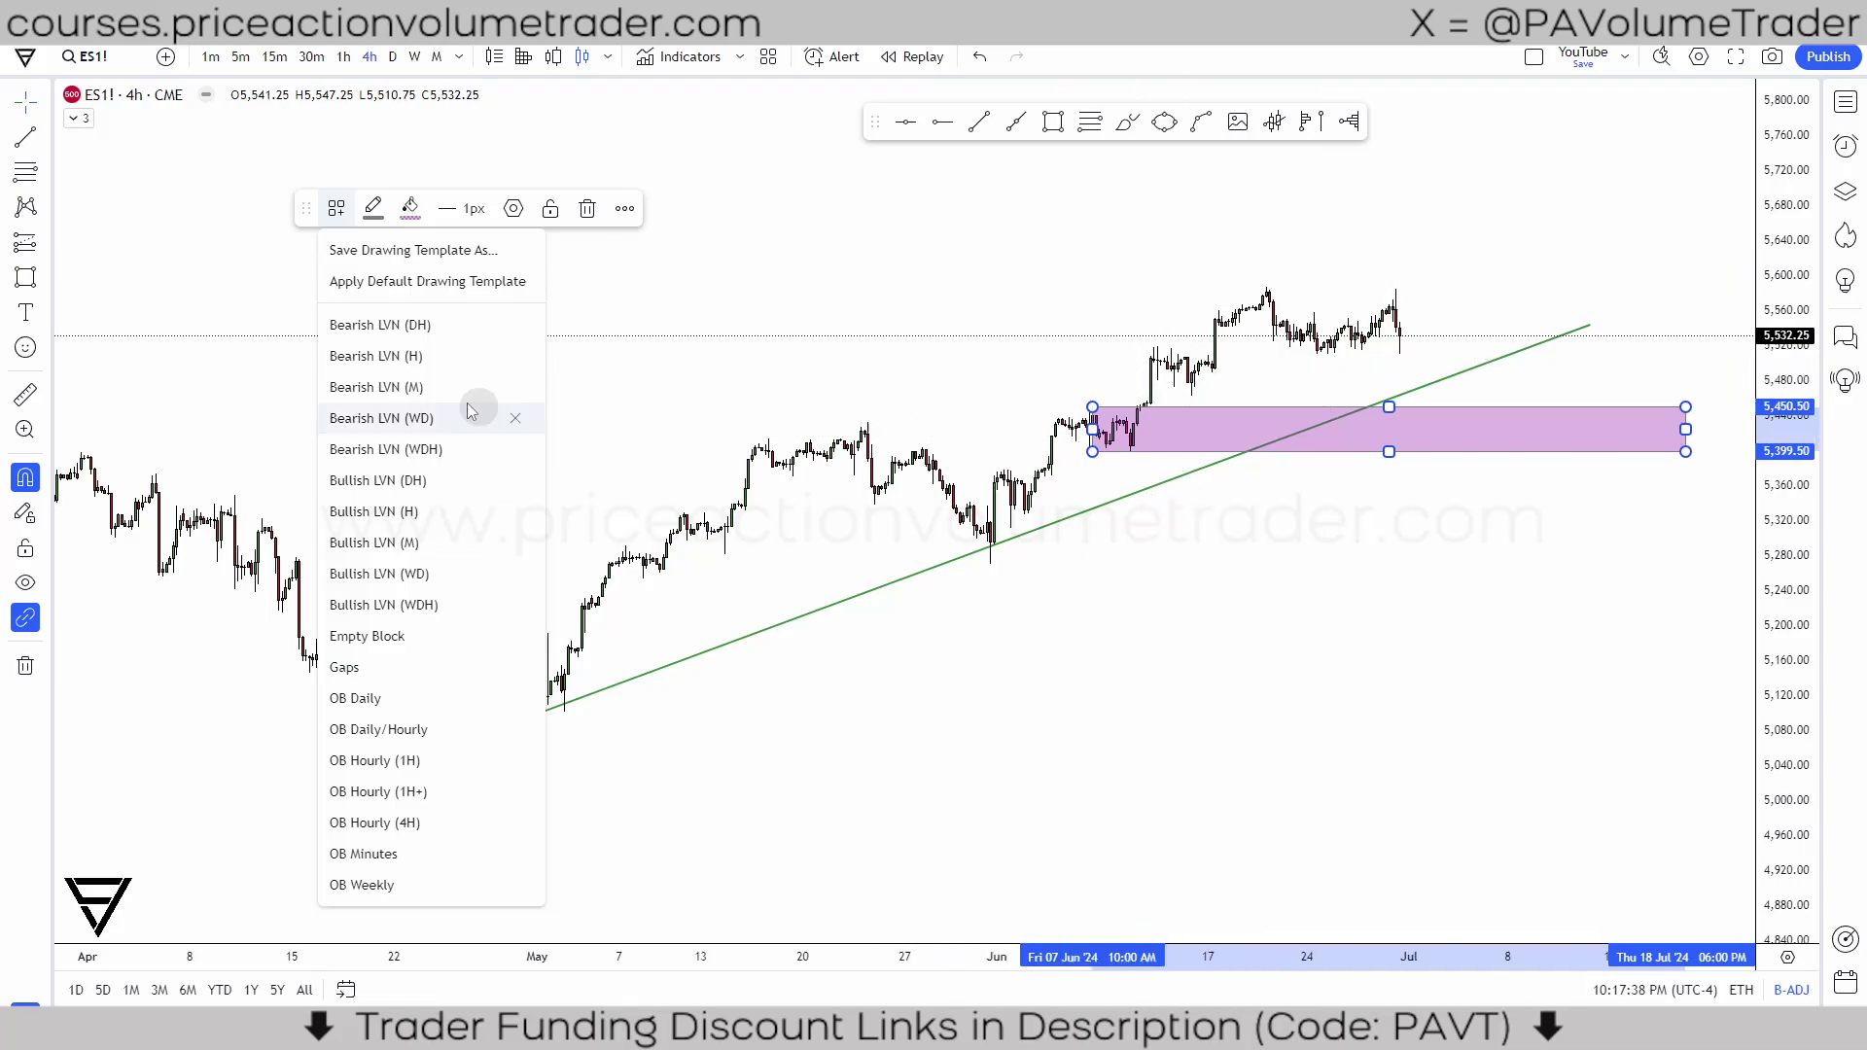
pyautogui.click(388, 356)
pyautogui.click(1329, 424)
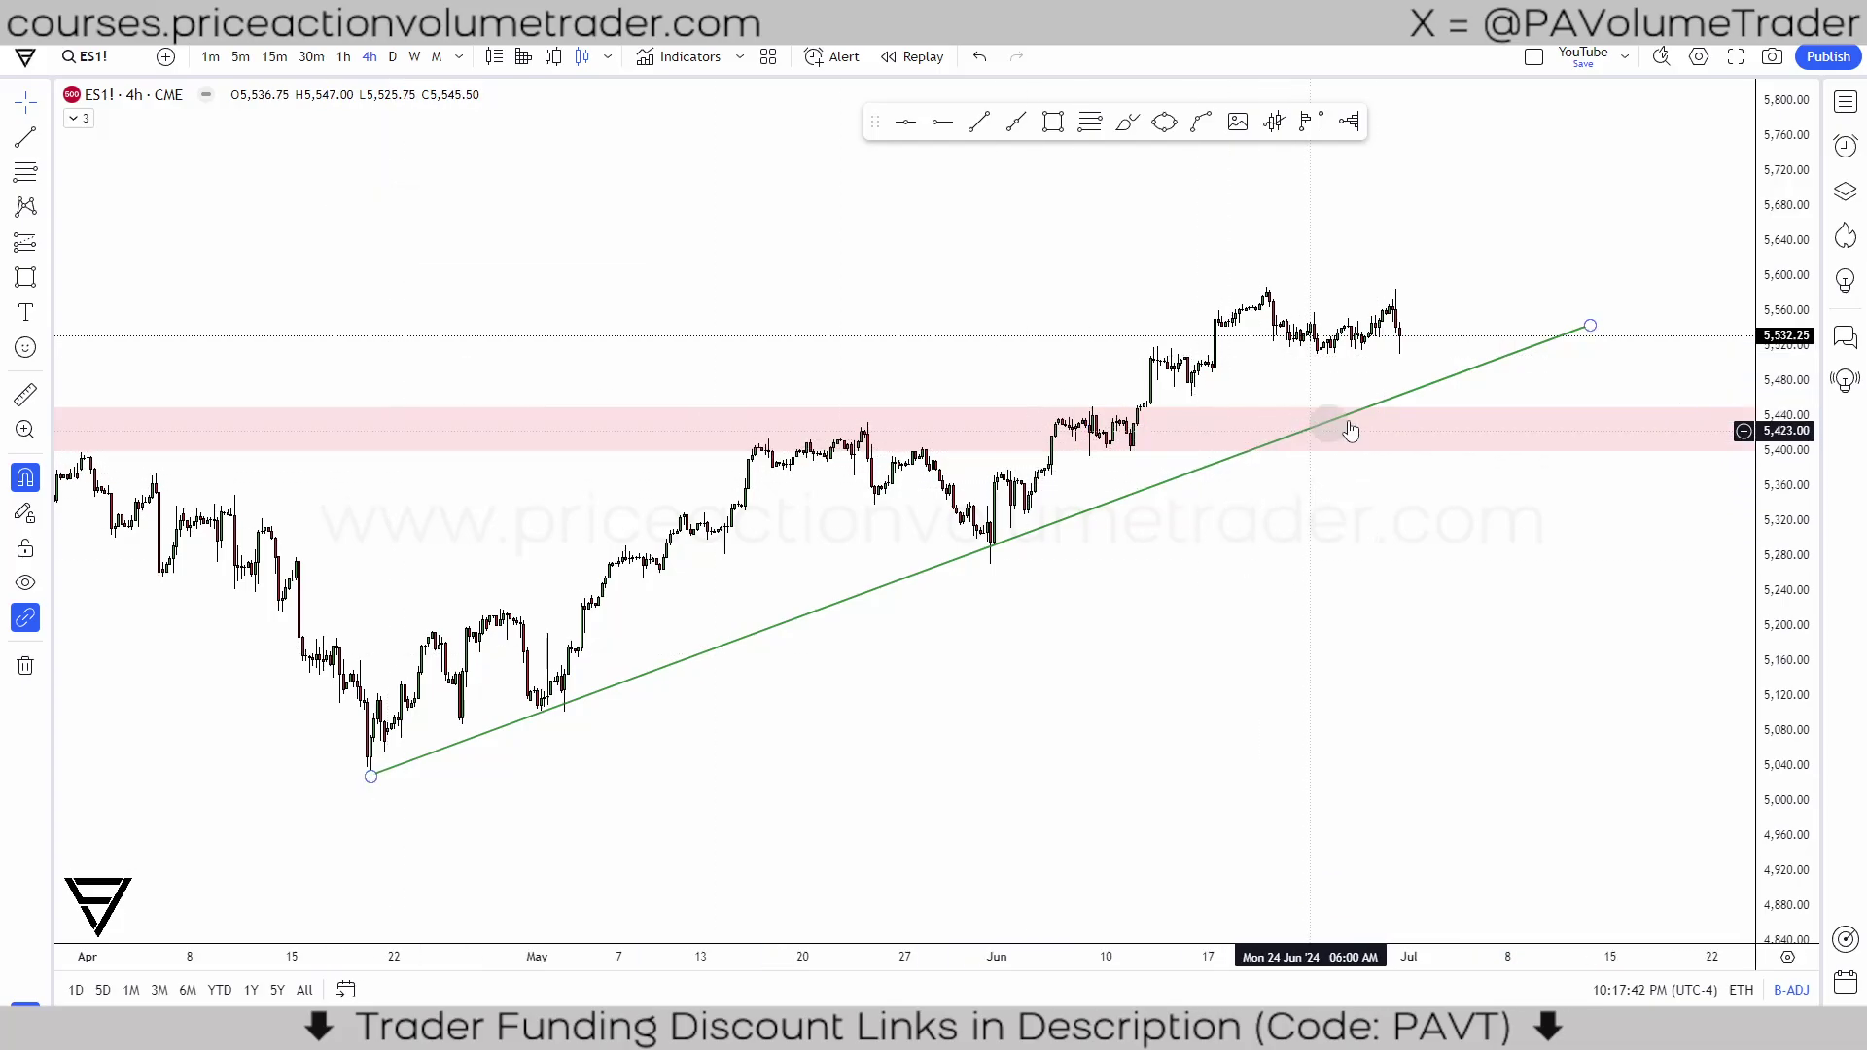
pyautogui.click(788, 418)
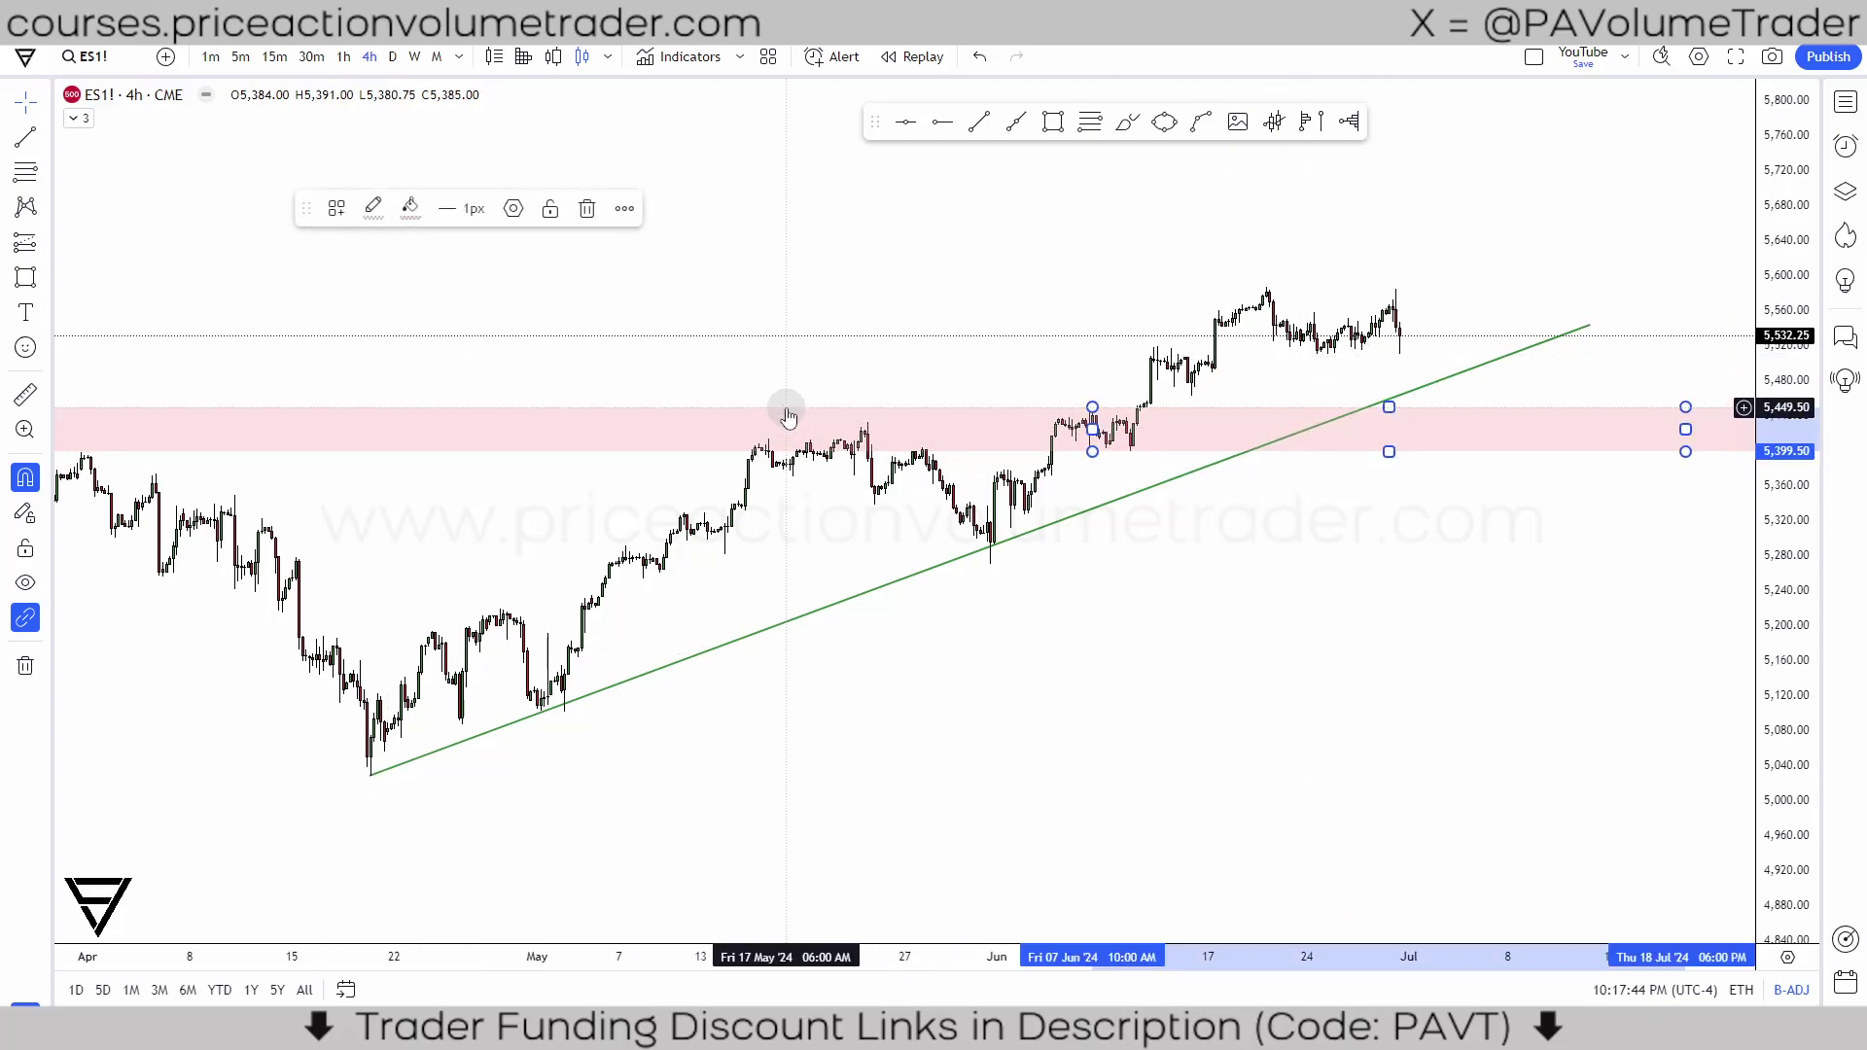
pyautogui.click(337, 208)
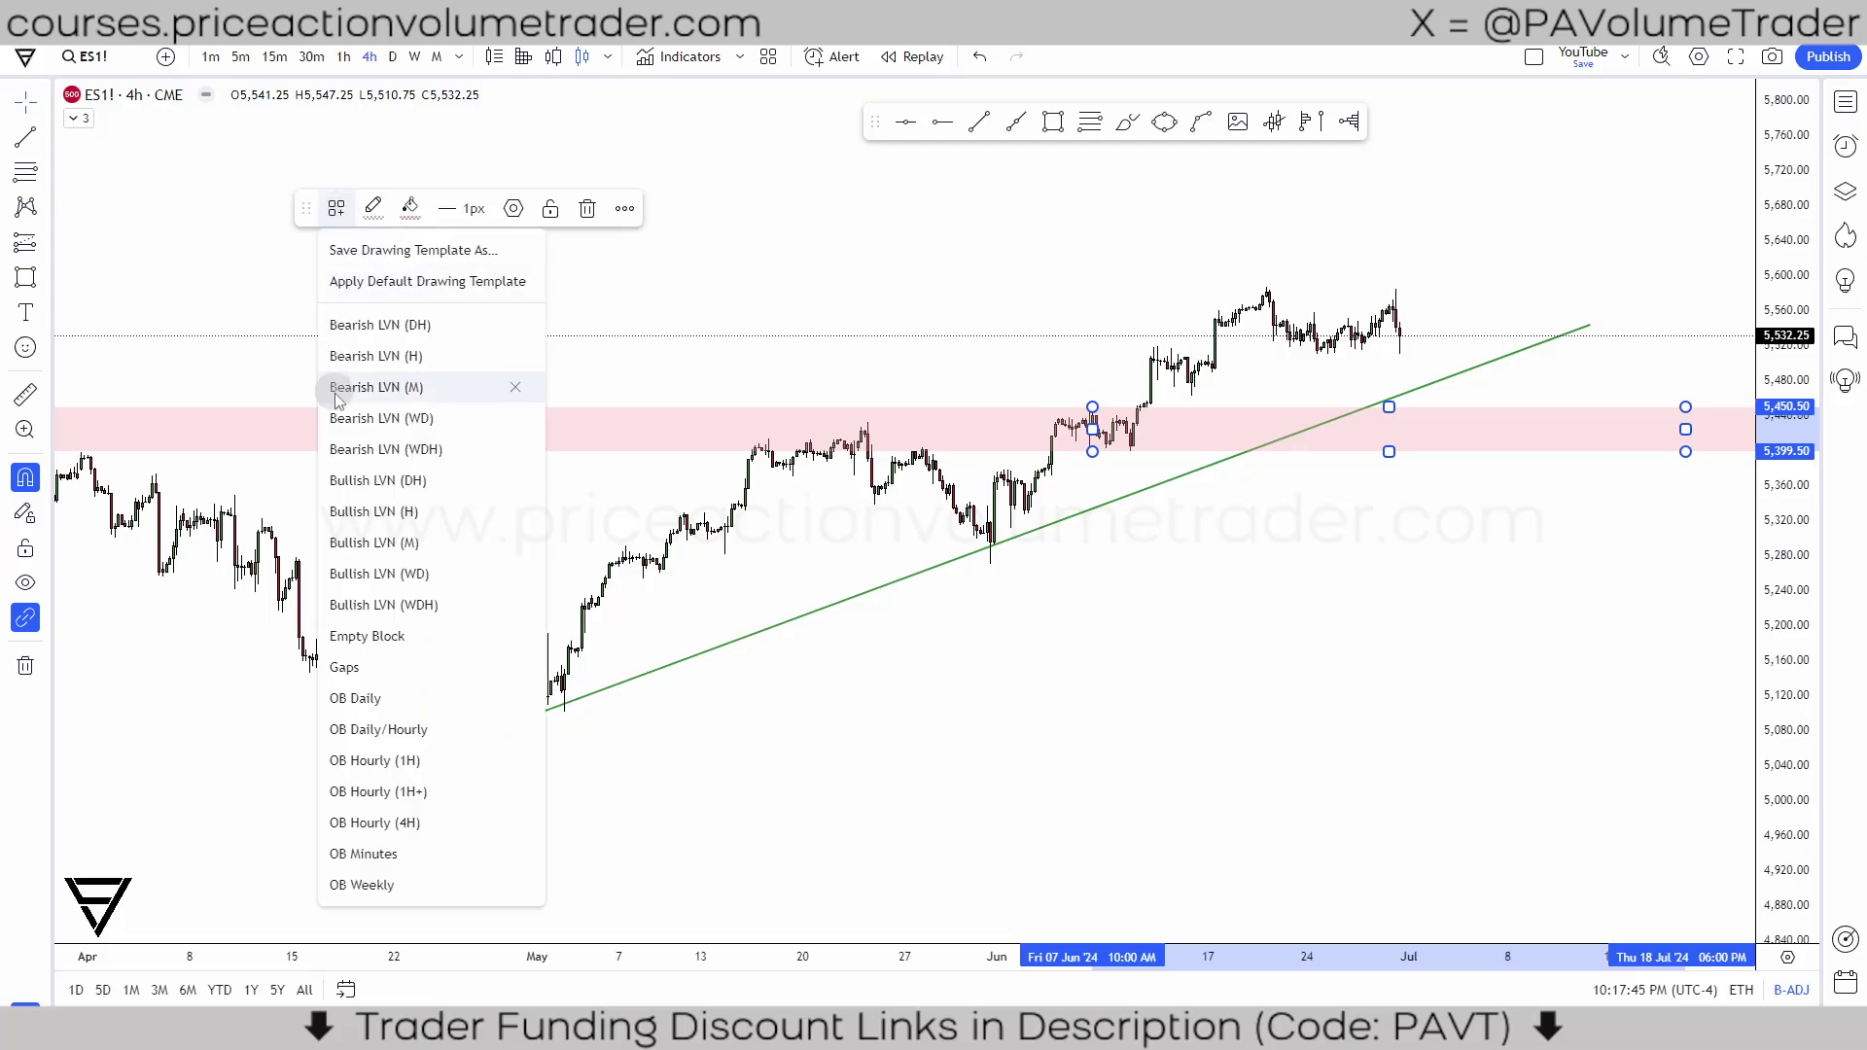
pyautogui.click(364, 543)
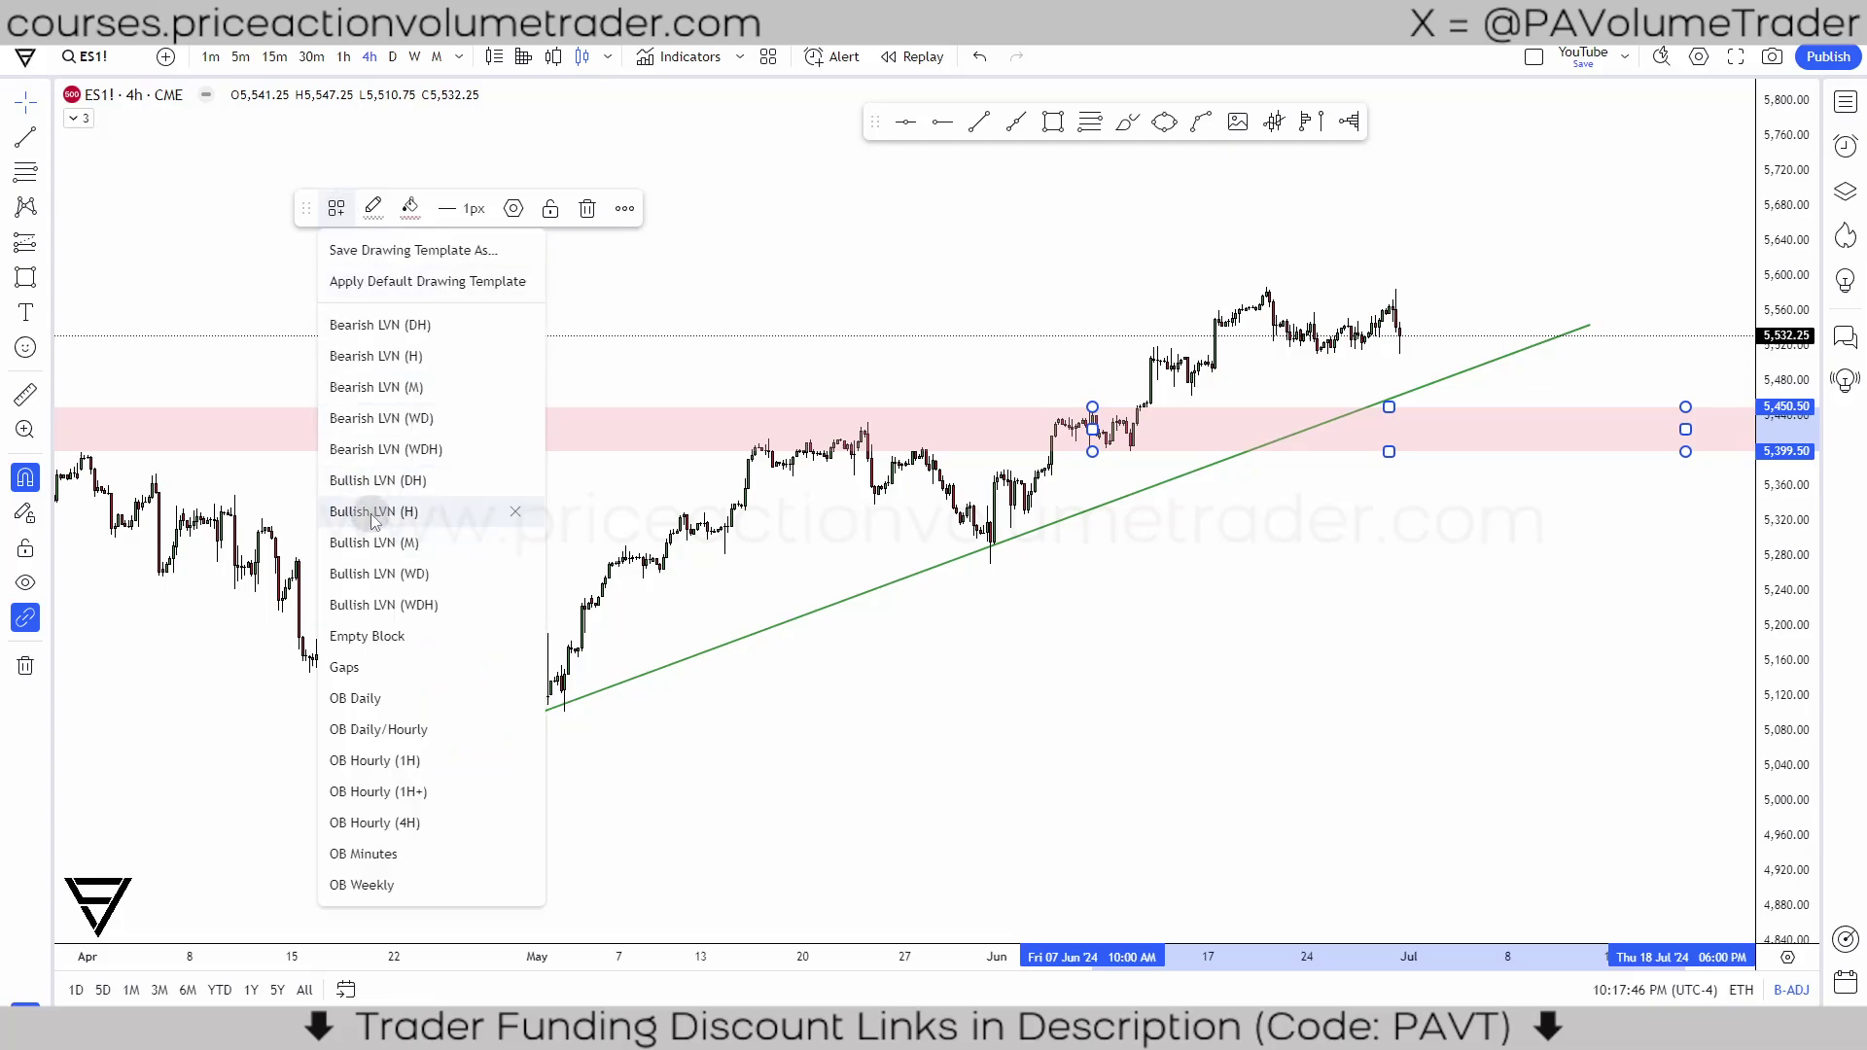
# Step: Apply the Gaps template to the rectangle zone and replace it with OB Daily/Hourly
pyautogui.click(336, 208)
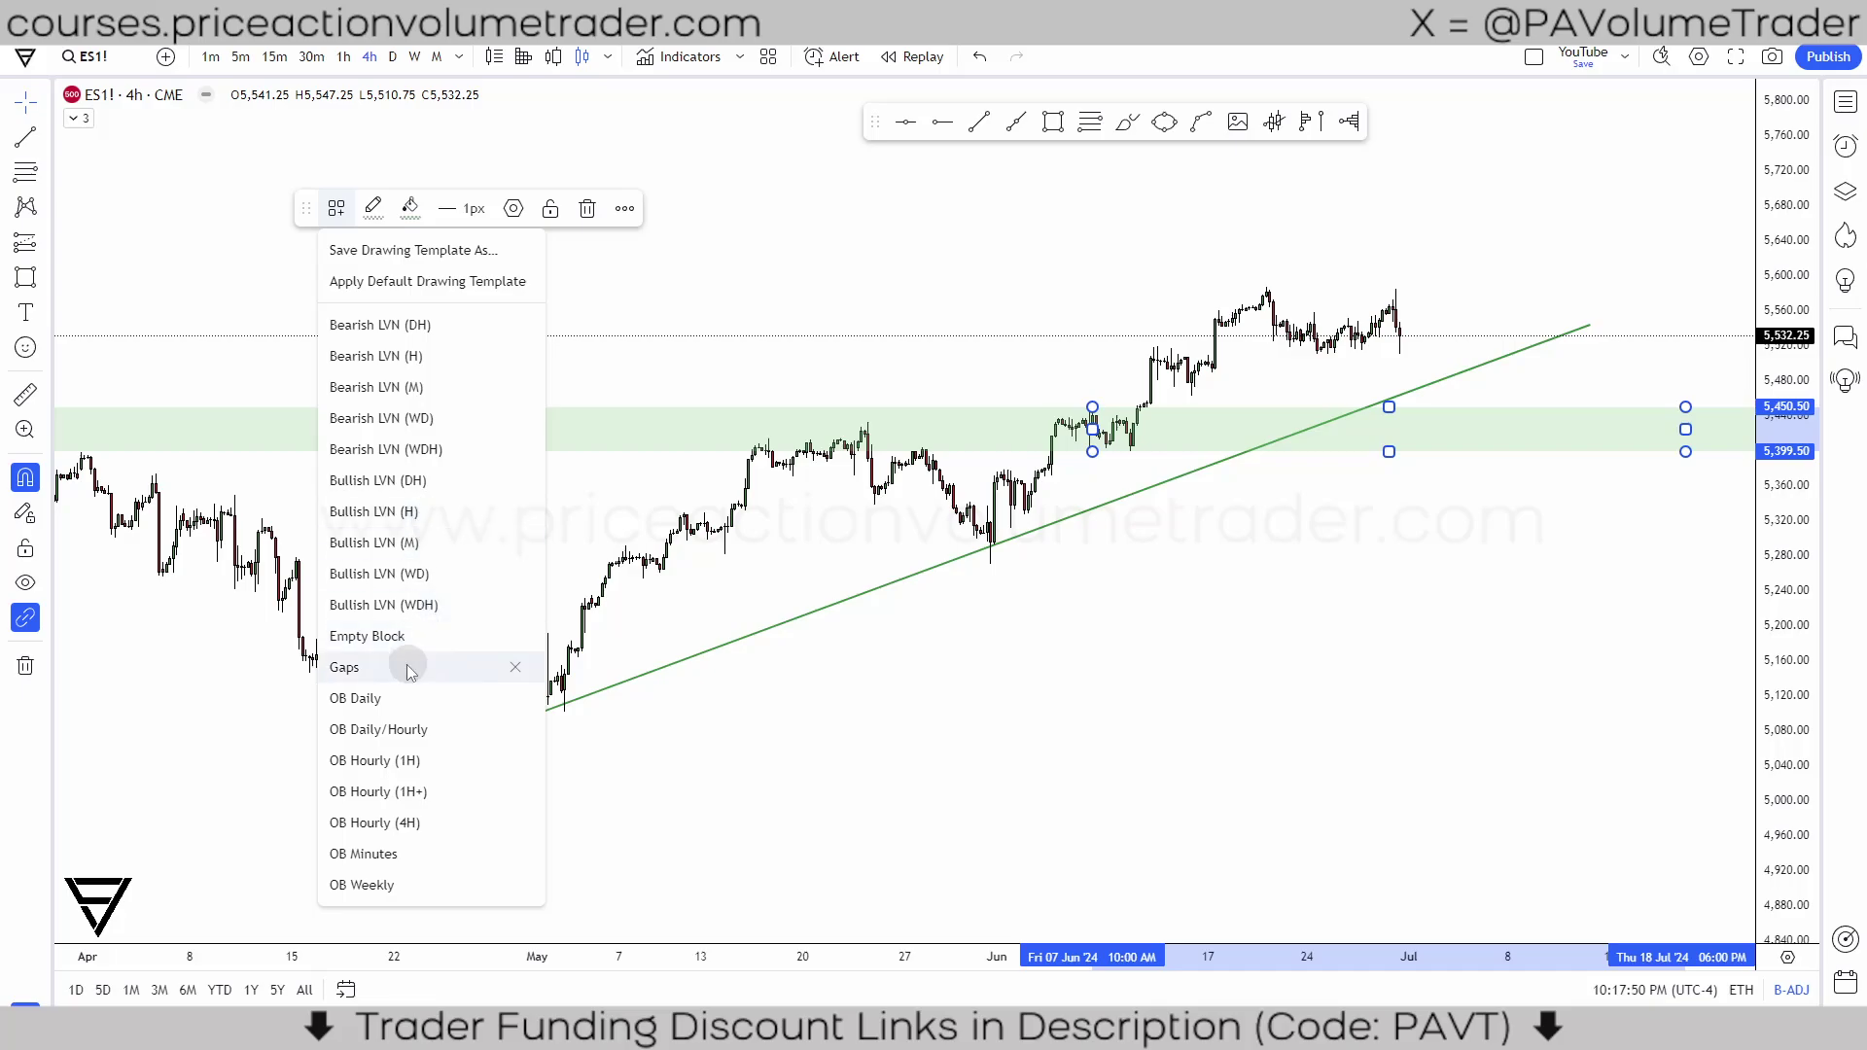
pyautogui.click(408, 669)
pyautogui.click(341, 211)
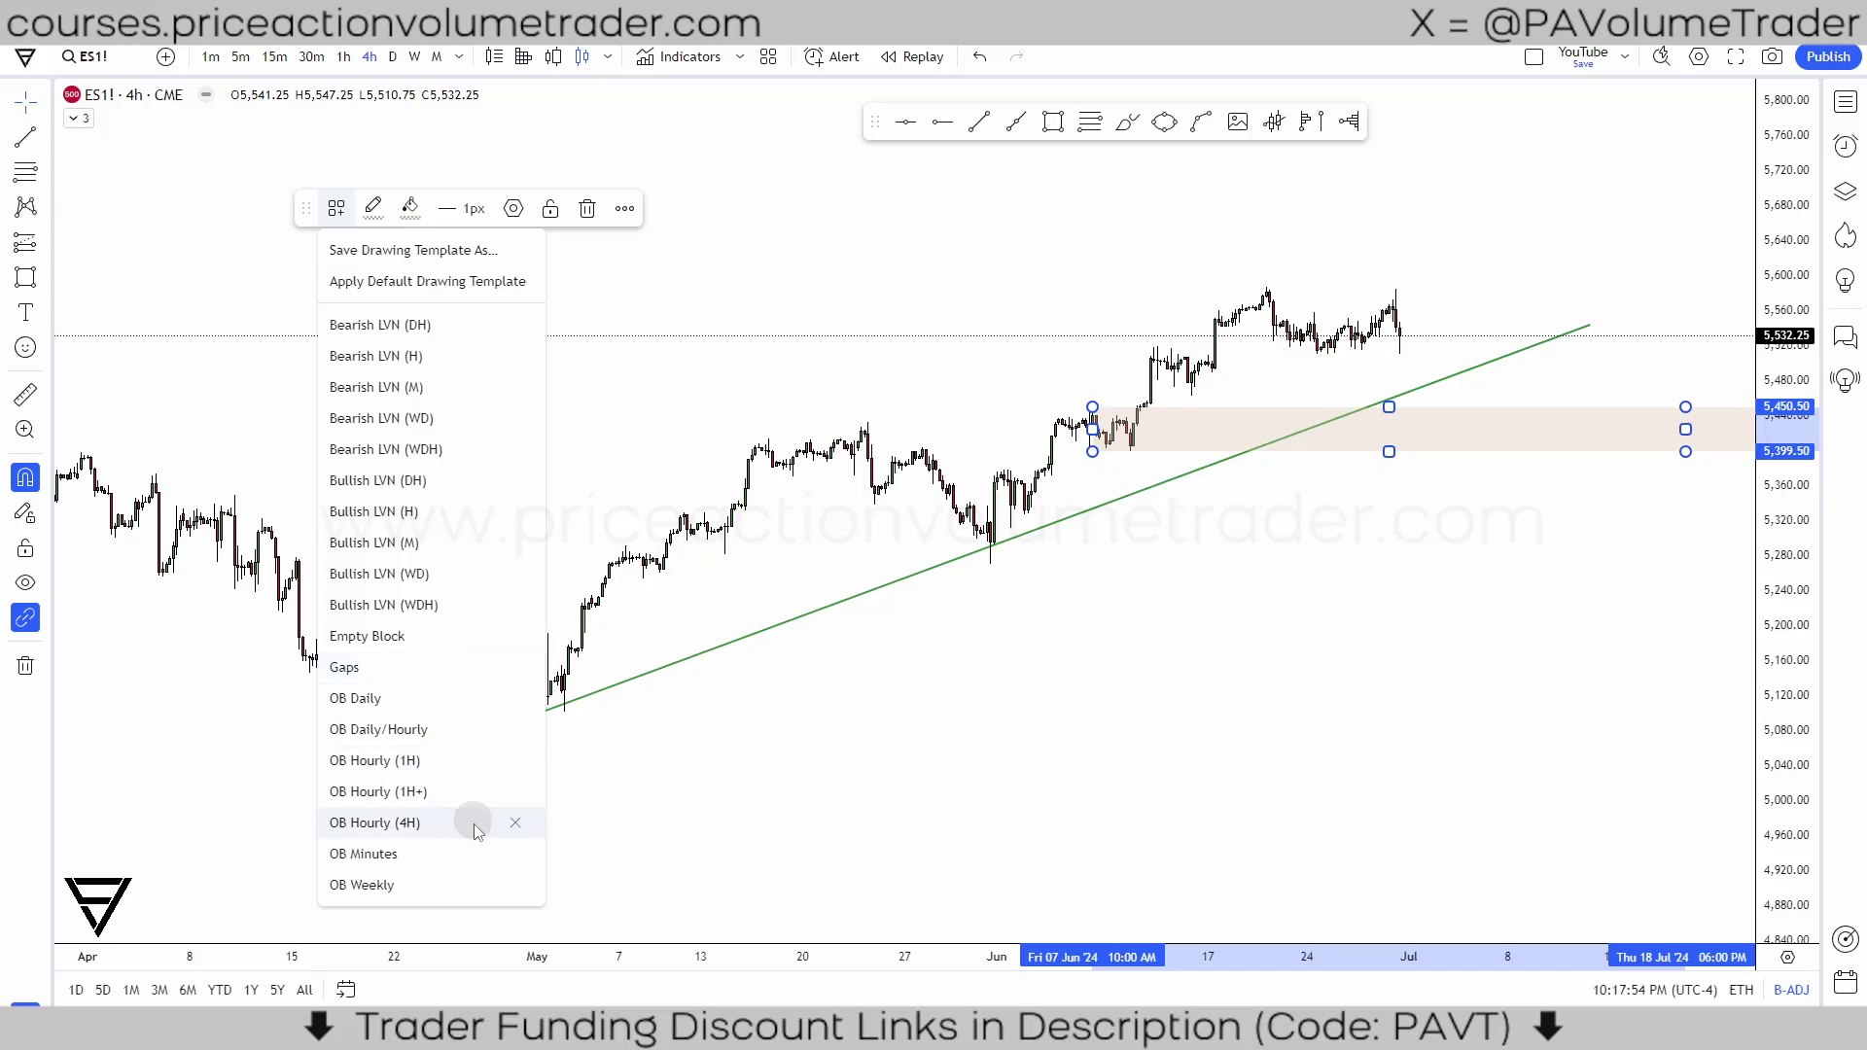
pyautogui.click(463, 736)
pyautogui.click(1459, 515)
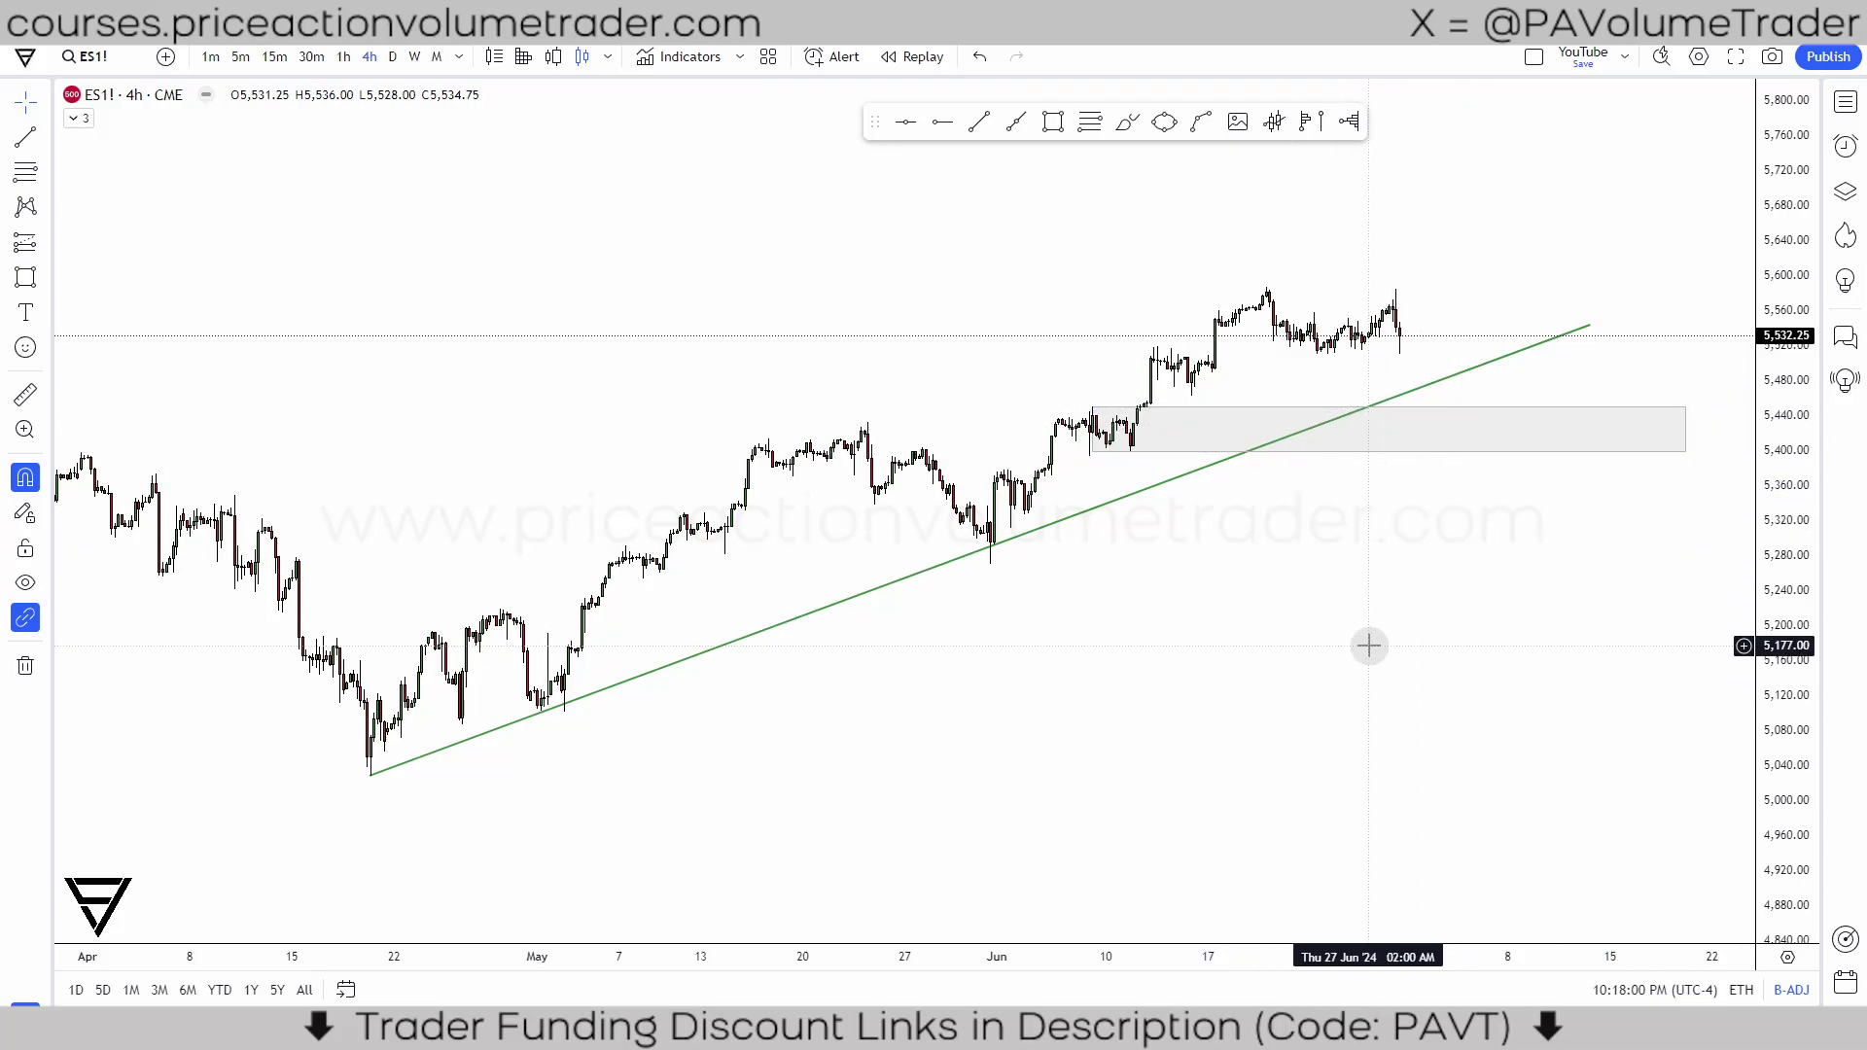
# Step: Delete the rectangle zone from the ES1! chart
pyautogui.click(1437, 418)
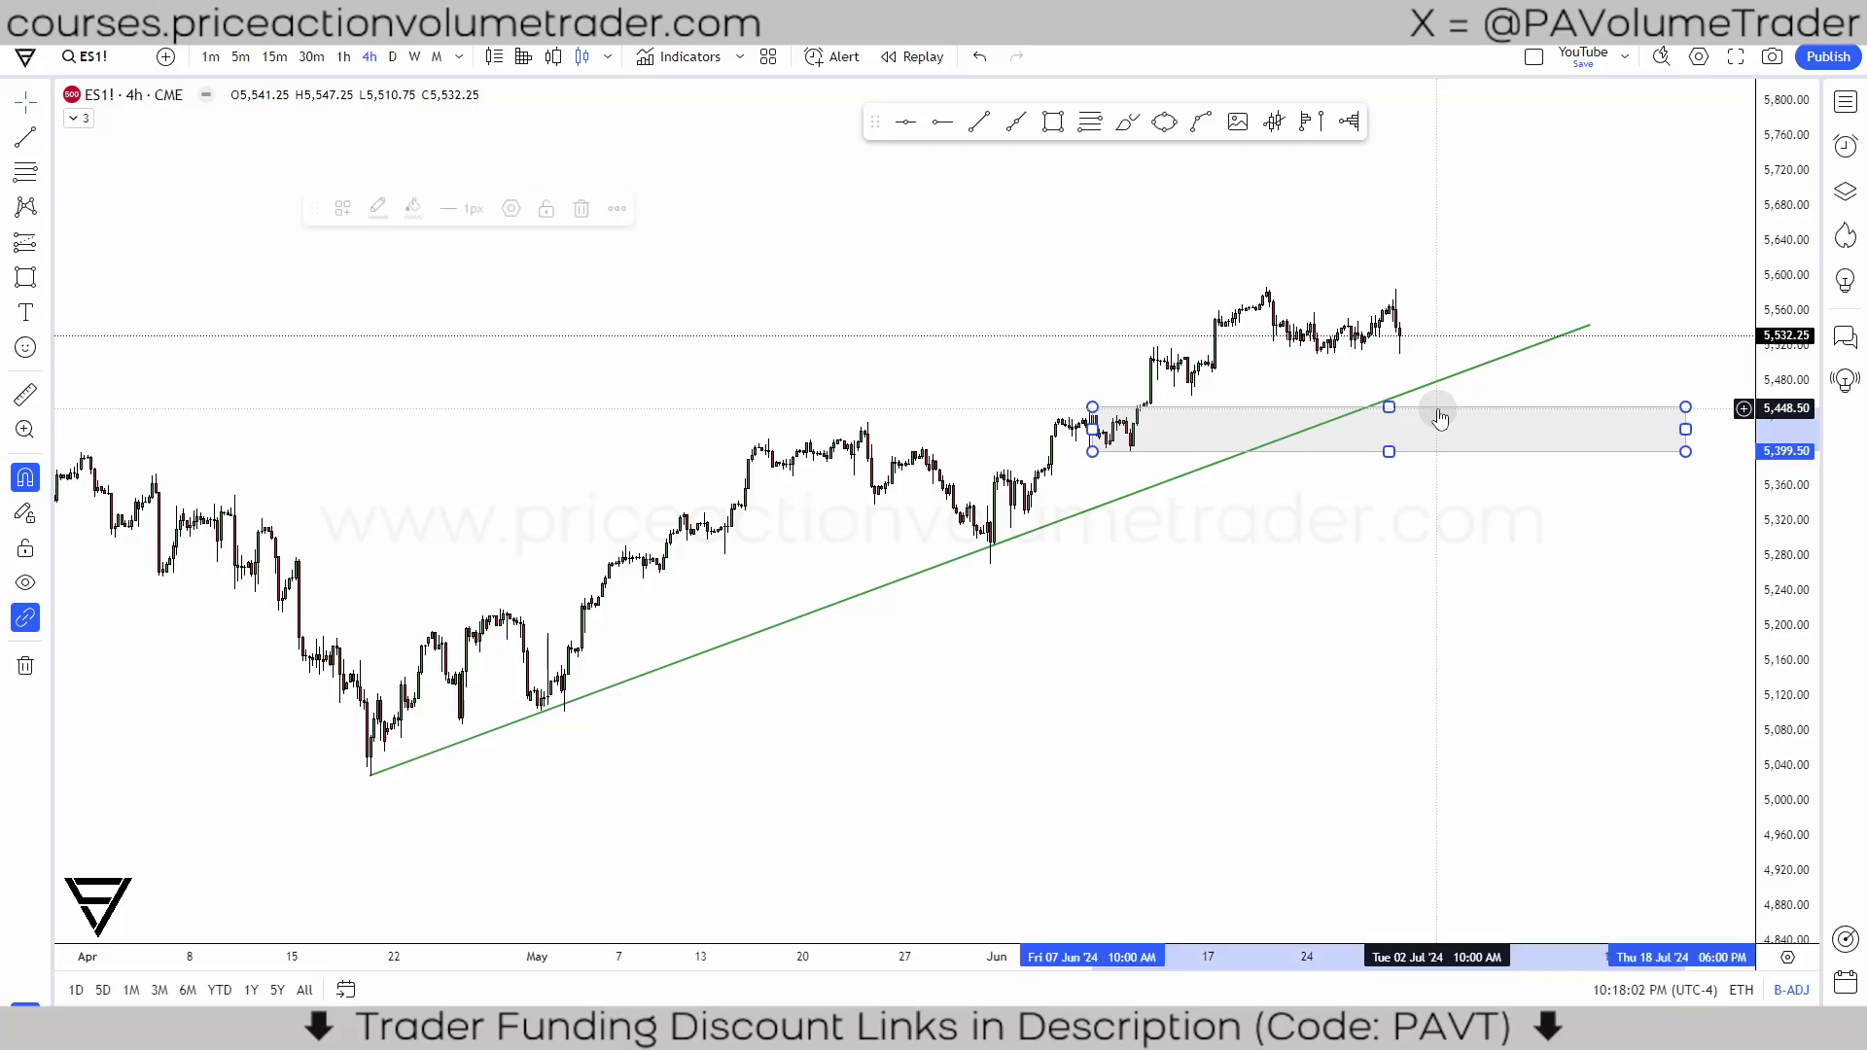
pyautogui.press('Delete')
# Step: Change the green ES1! trend line to the dashed line style
pyautogui.moveTo(1433, 458); pyautogui.dragTo(1547, 459)
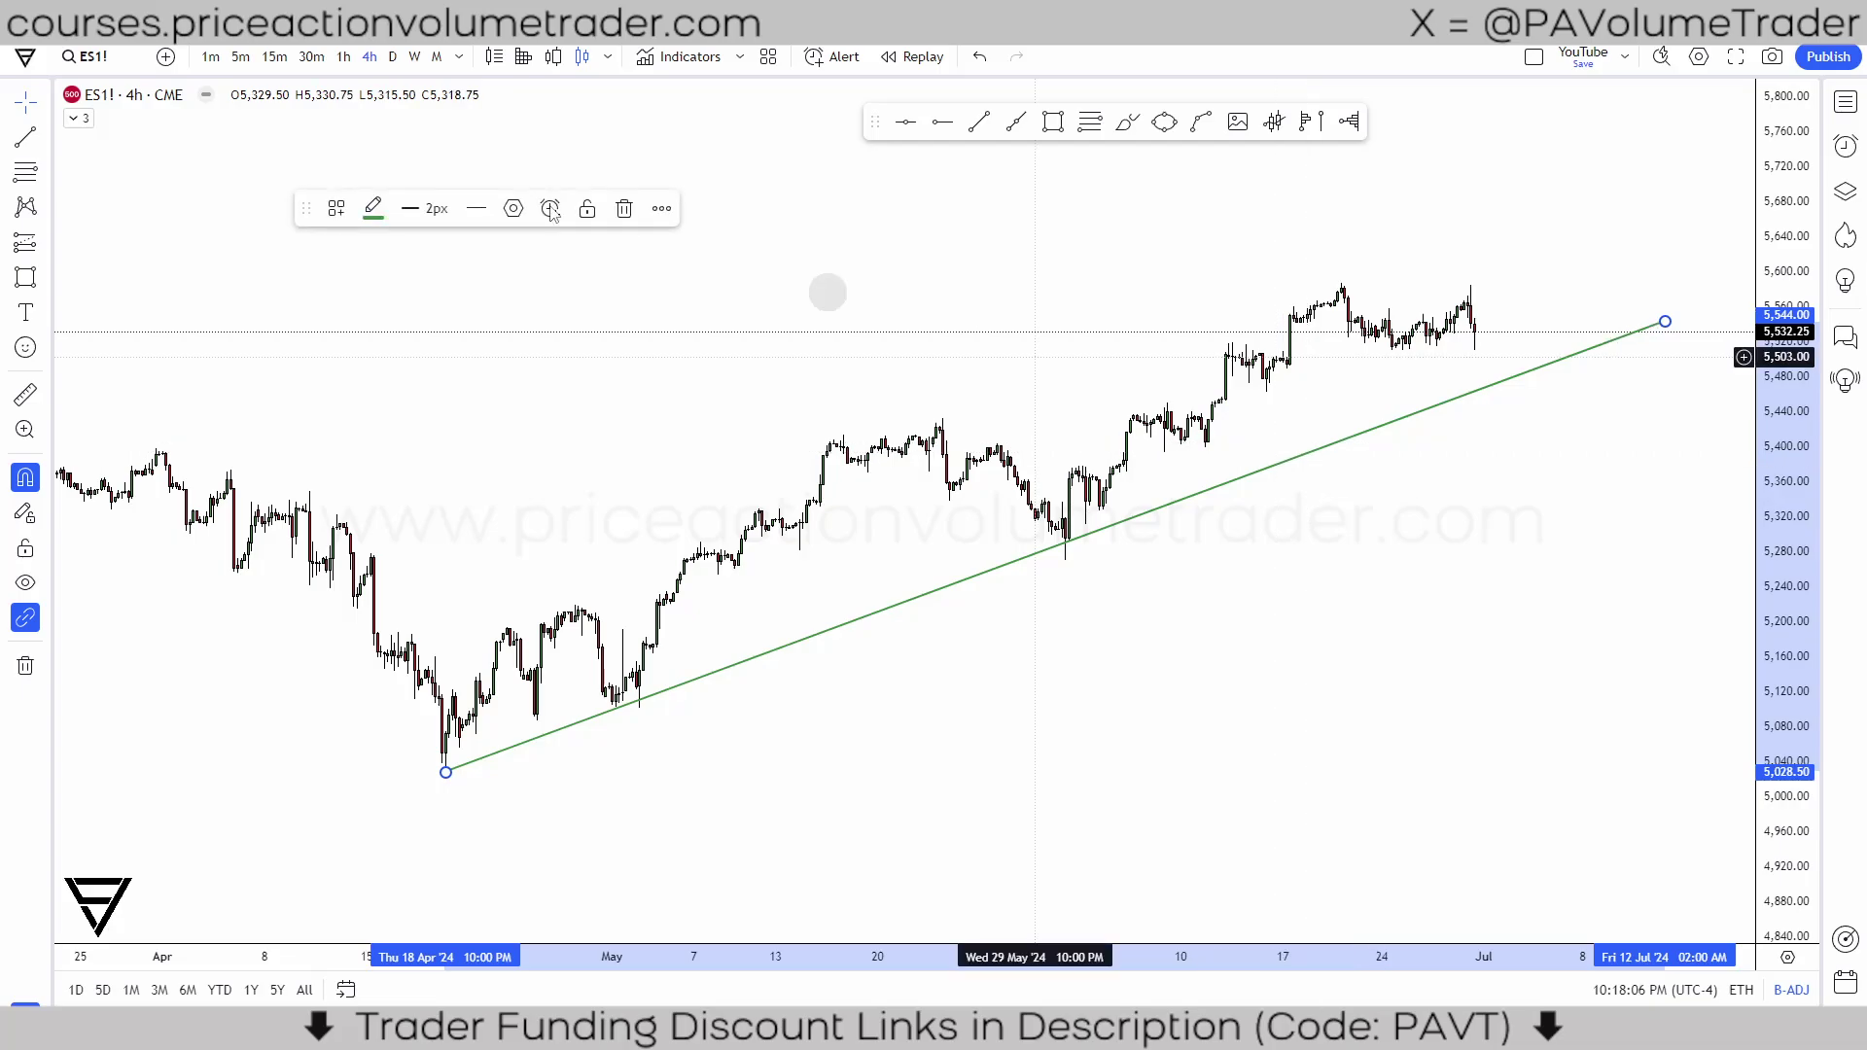
pyautogui.click(337, 208)
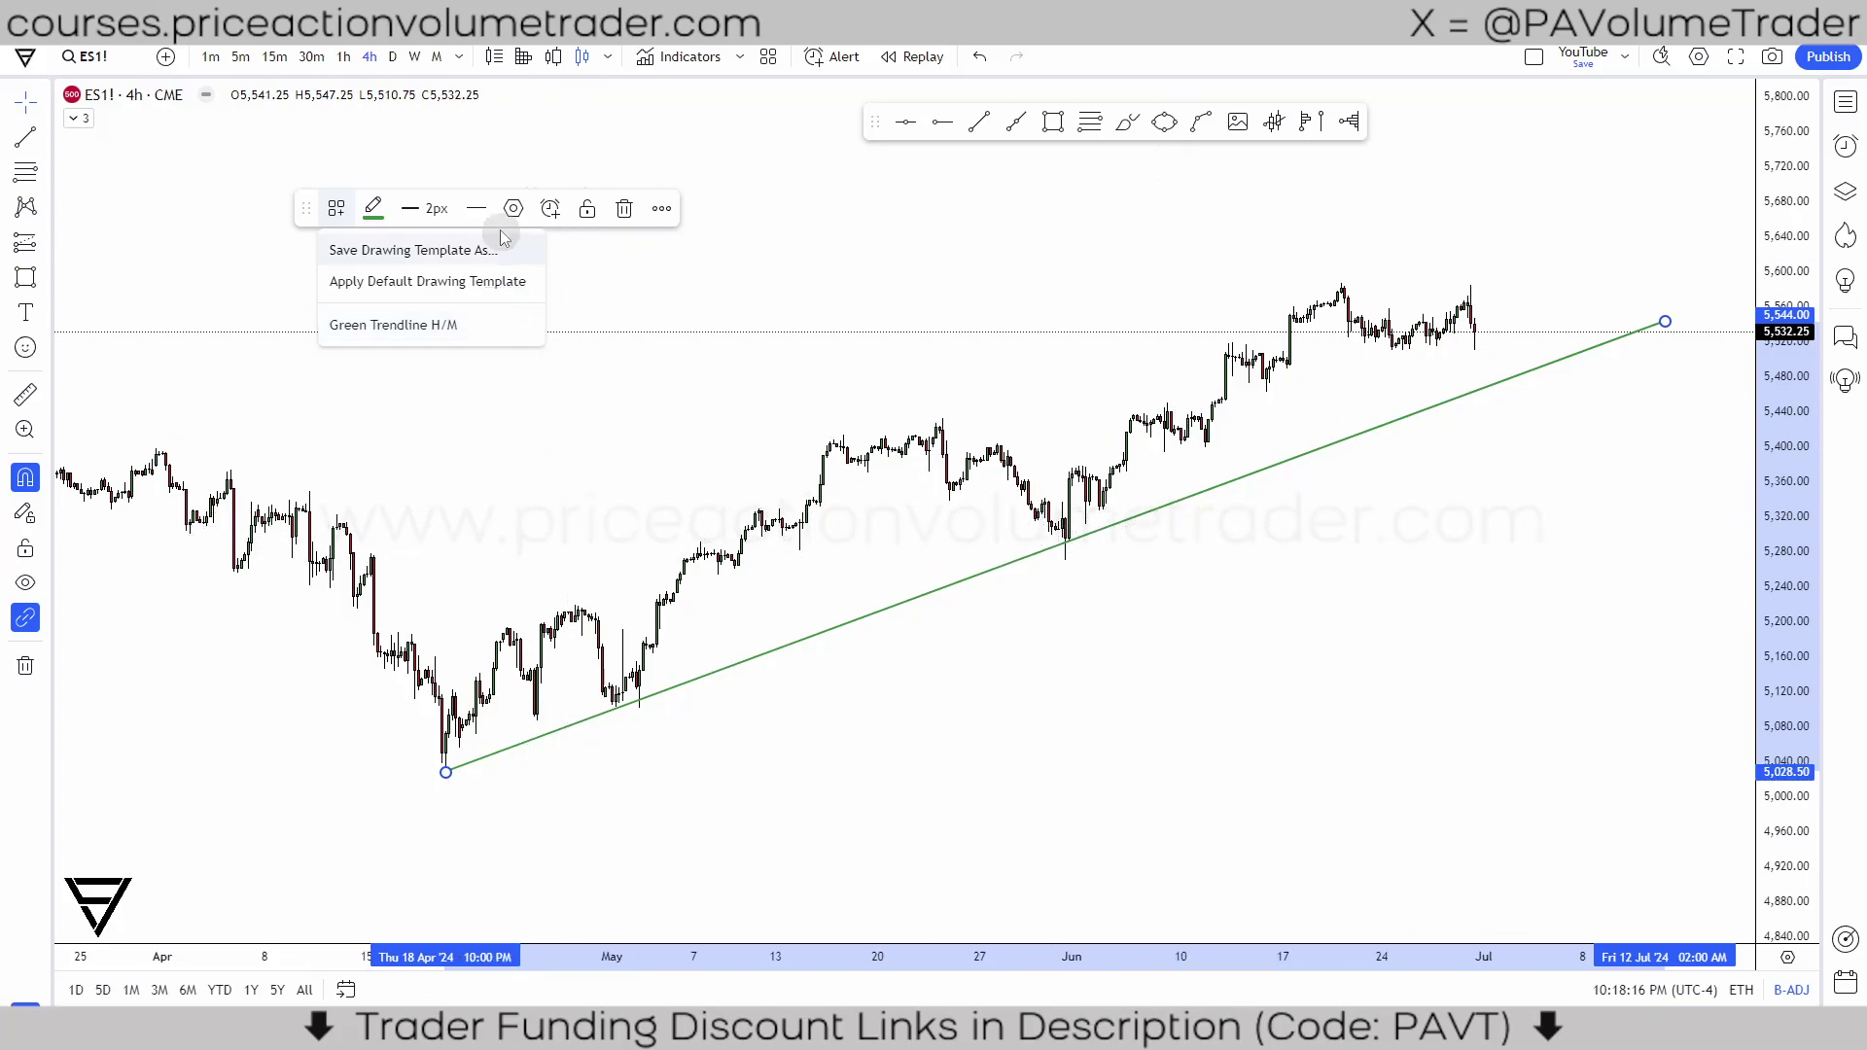
pyautogui.click(479, 209)
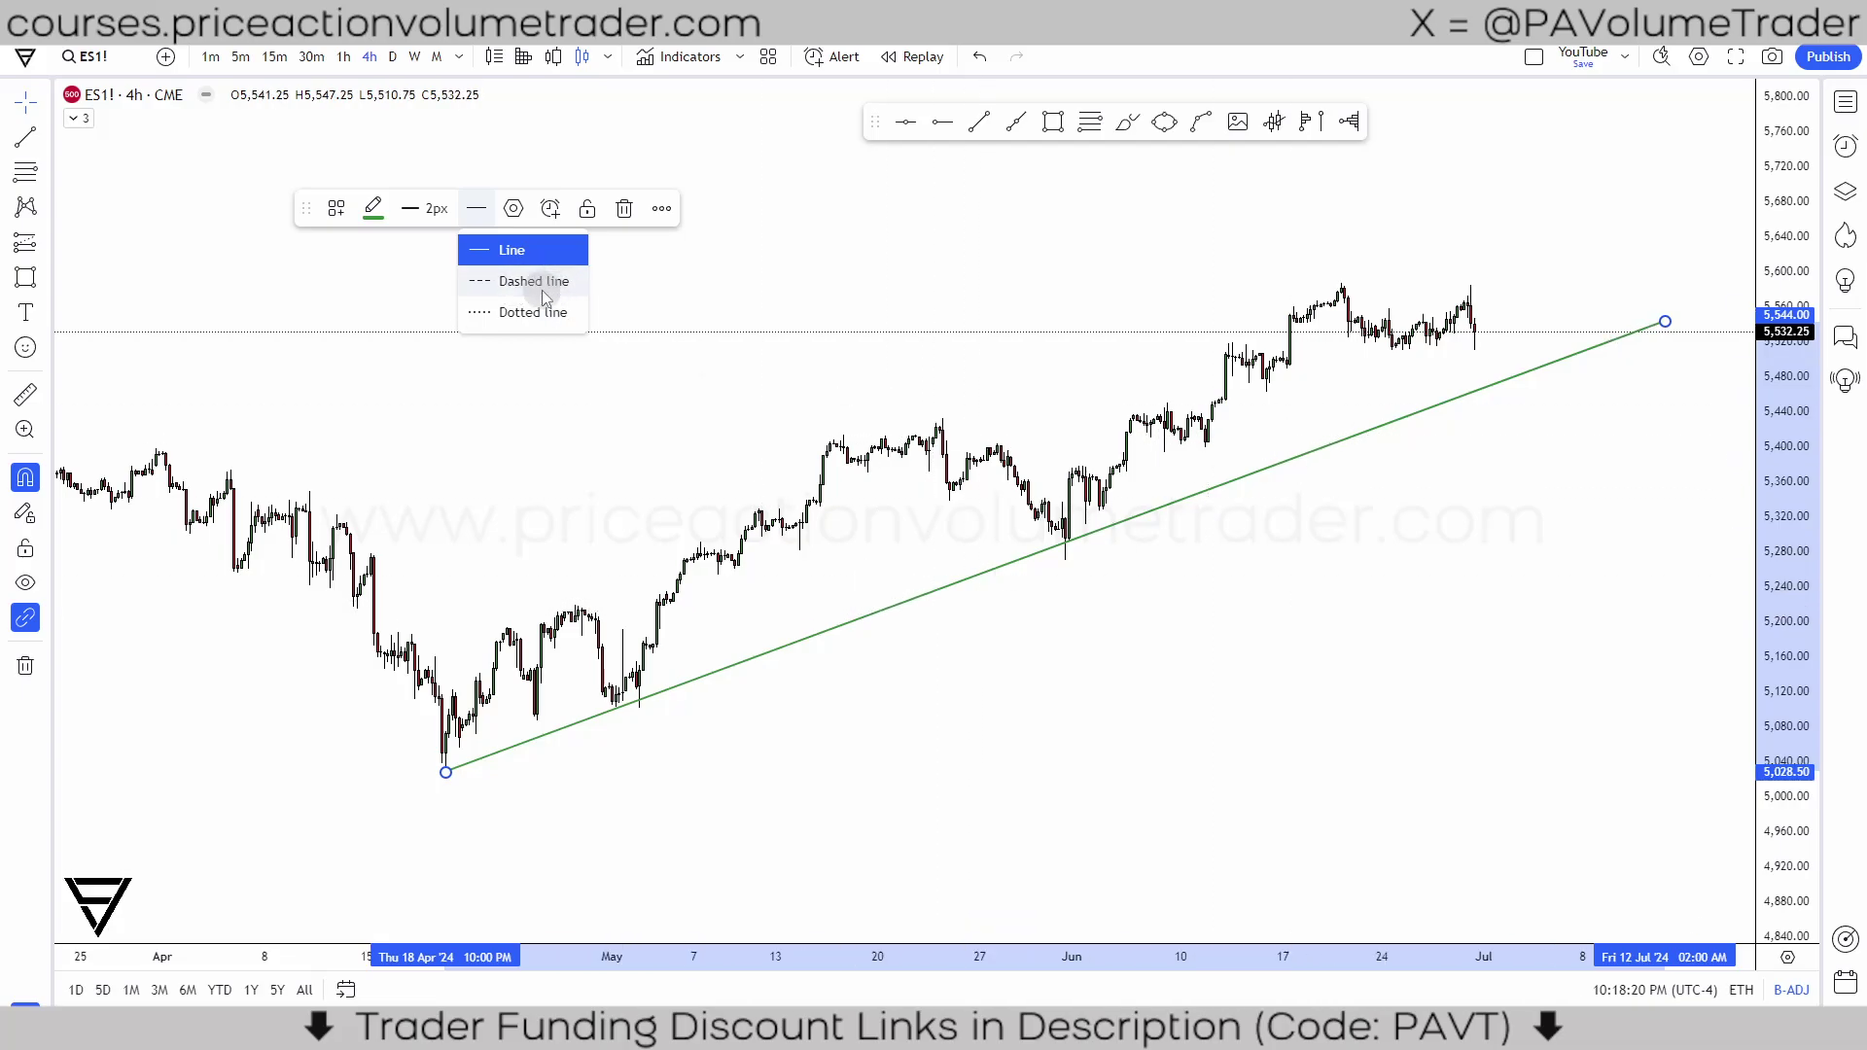
pyautogui.click(533, 281)
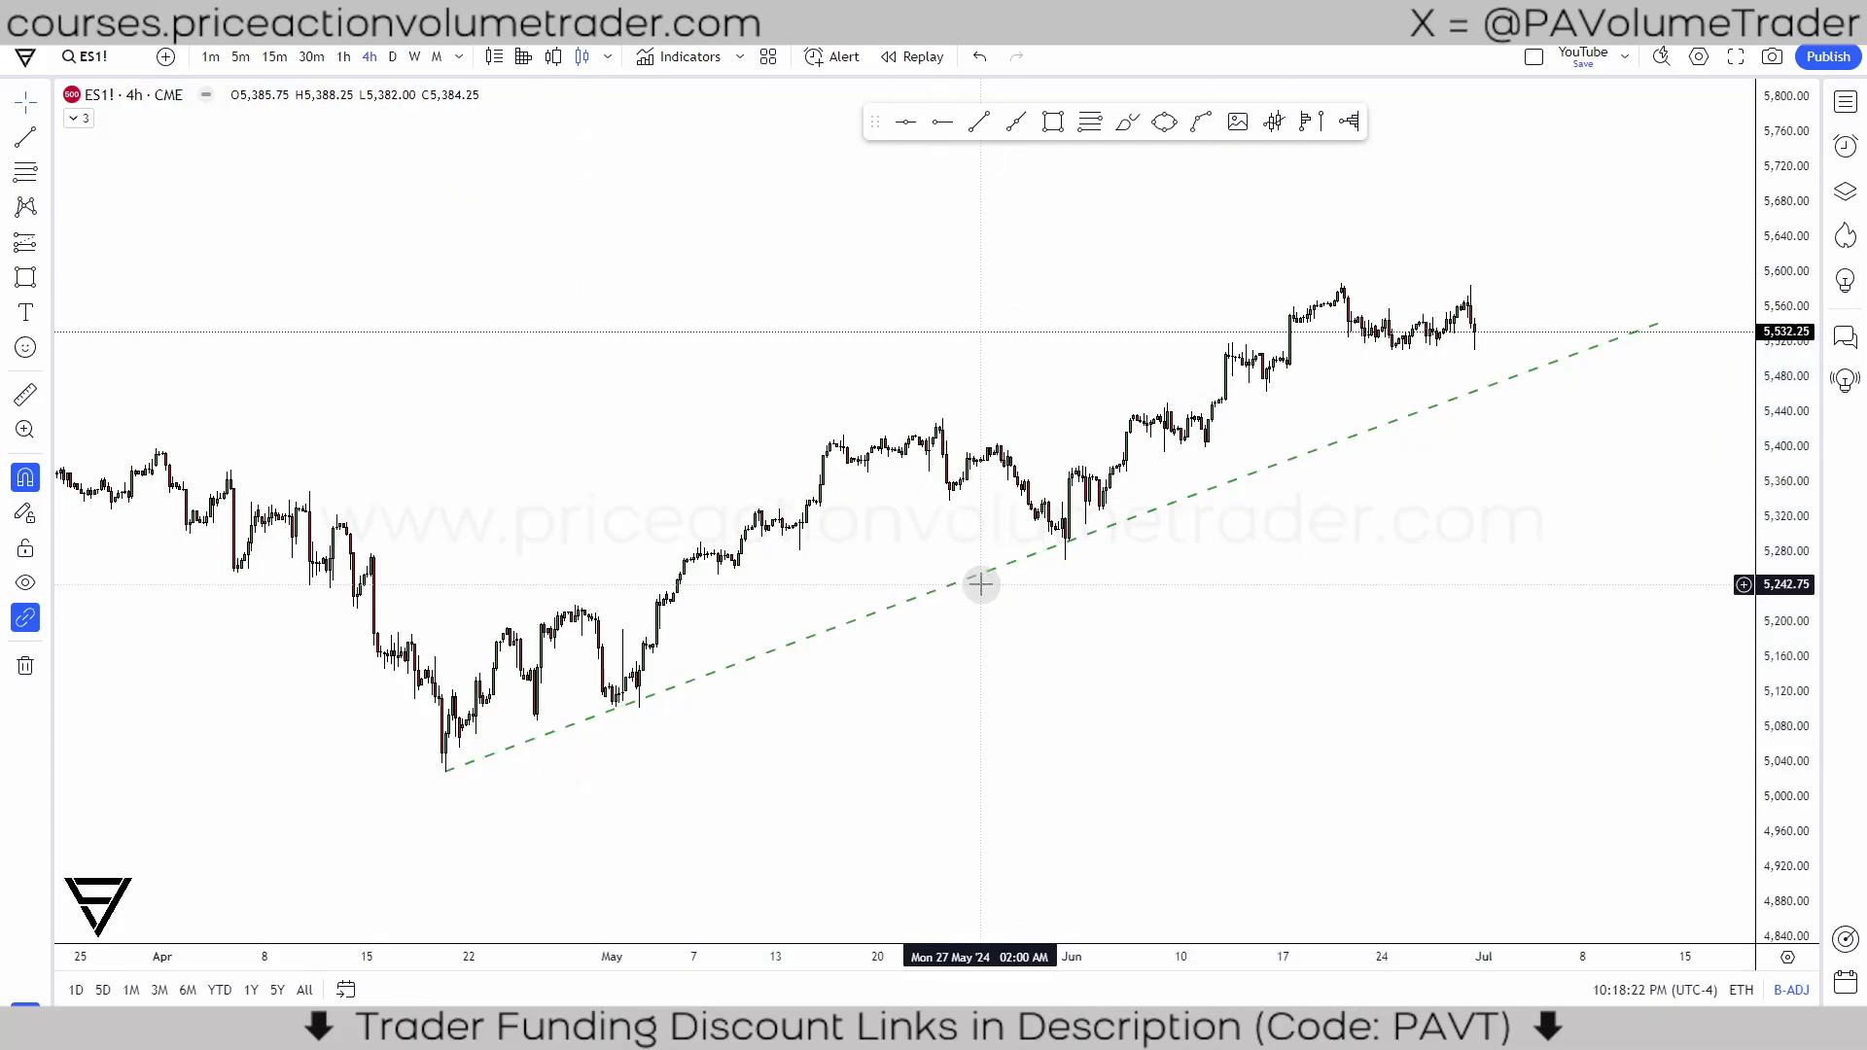
# Step: Save the dashed trend line's settings as a drawing template, overwriting the existing "Green Trendline H/M" template
pyautogui.click(337, 208)
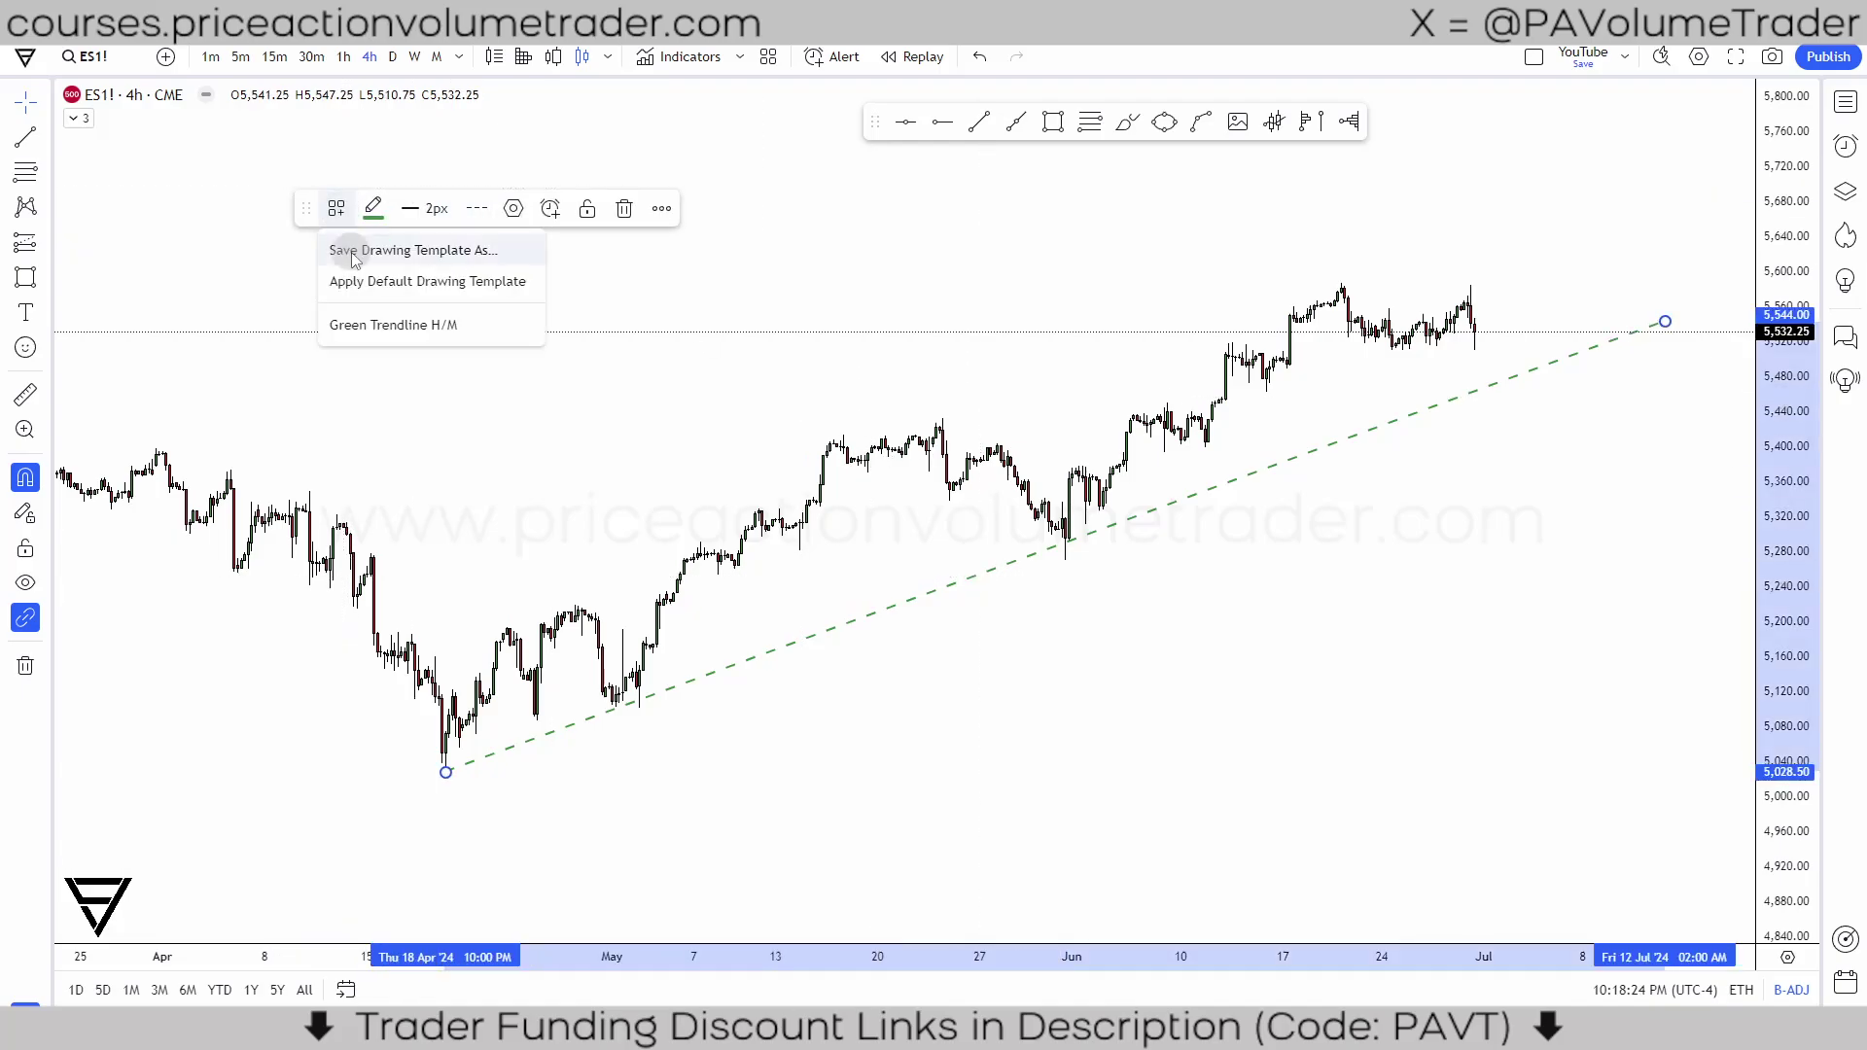
pyautogui.click(443, 251)
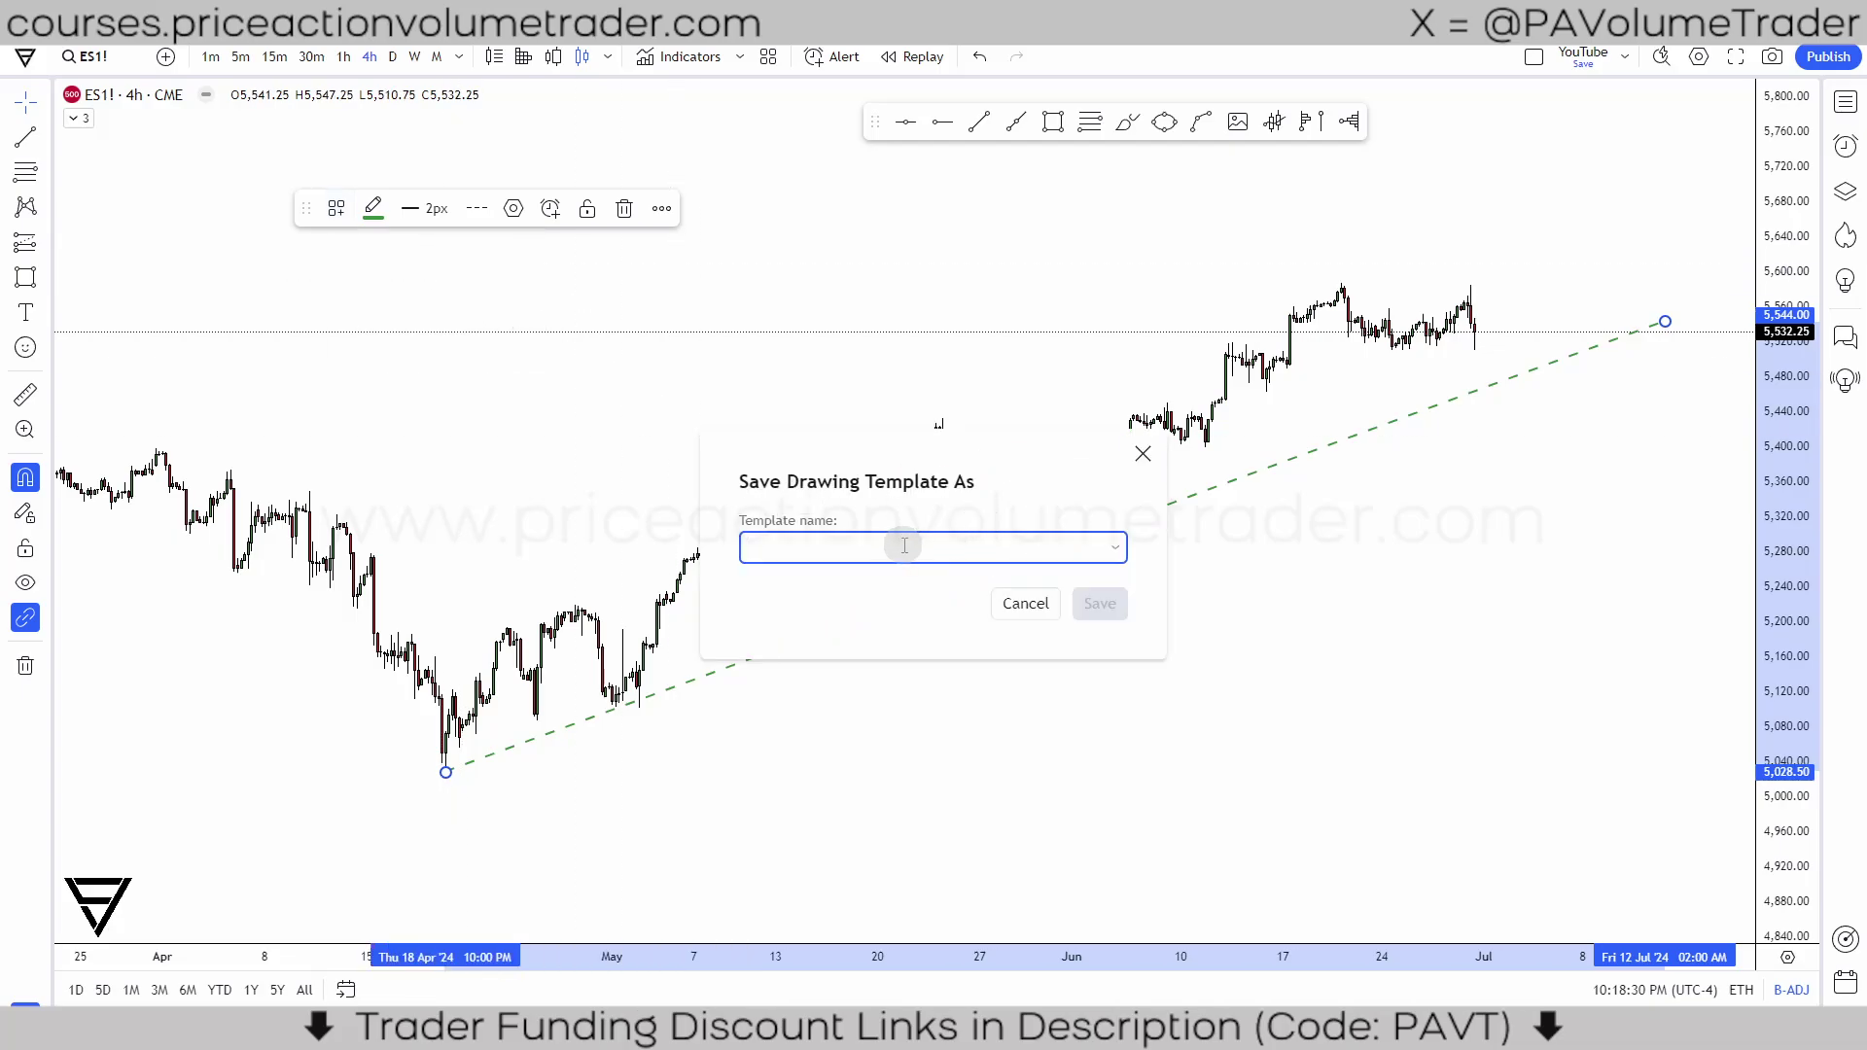
pyautogui.write('gre')
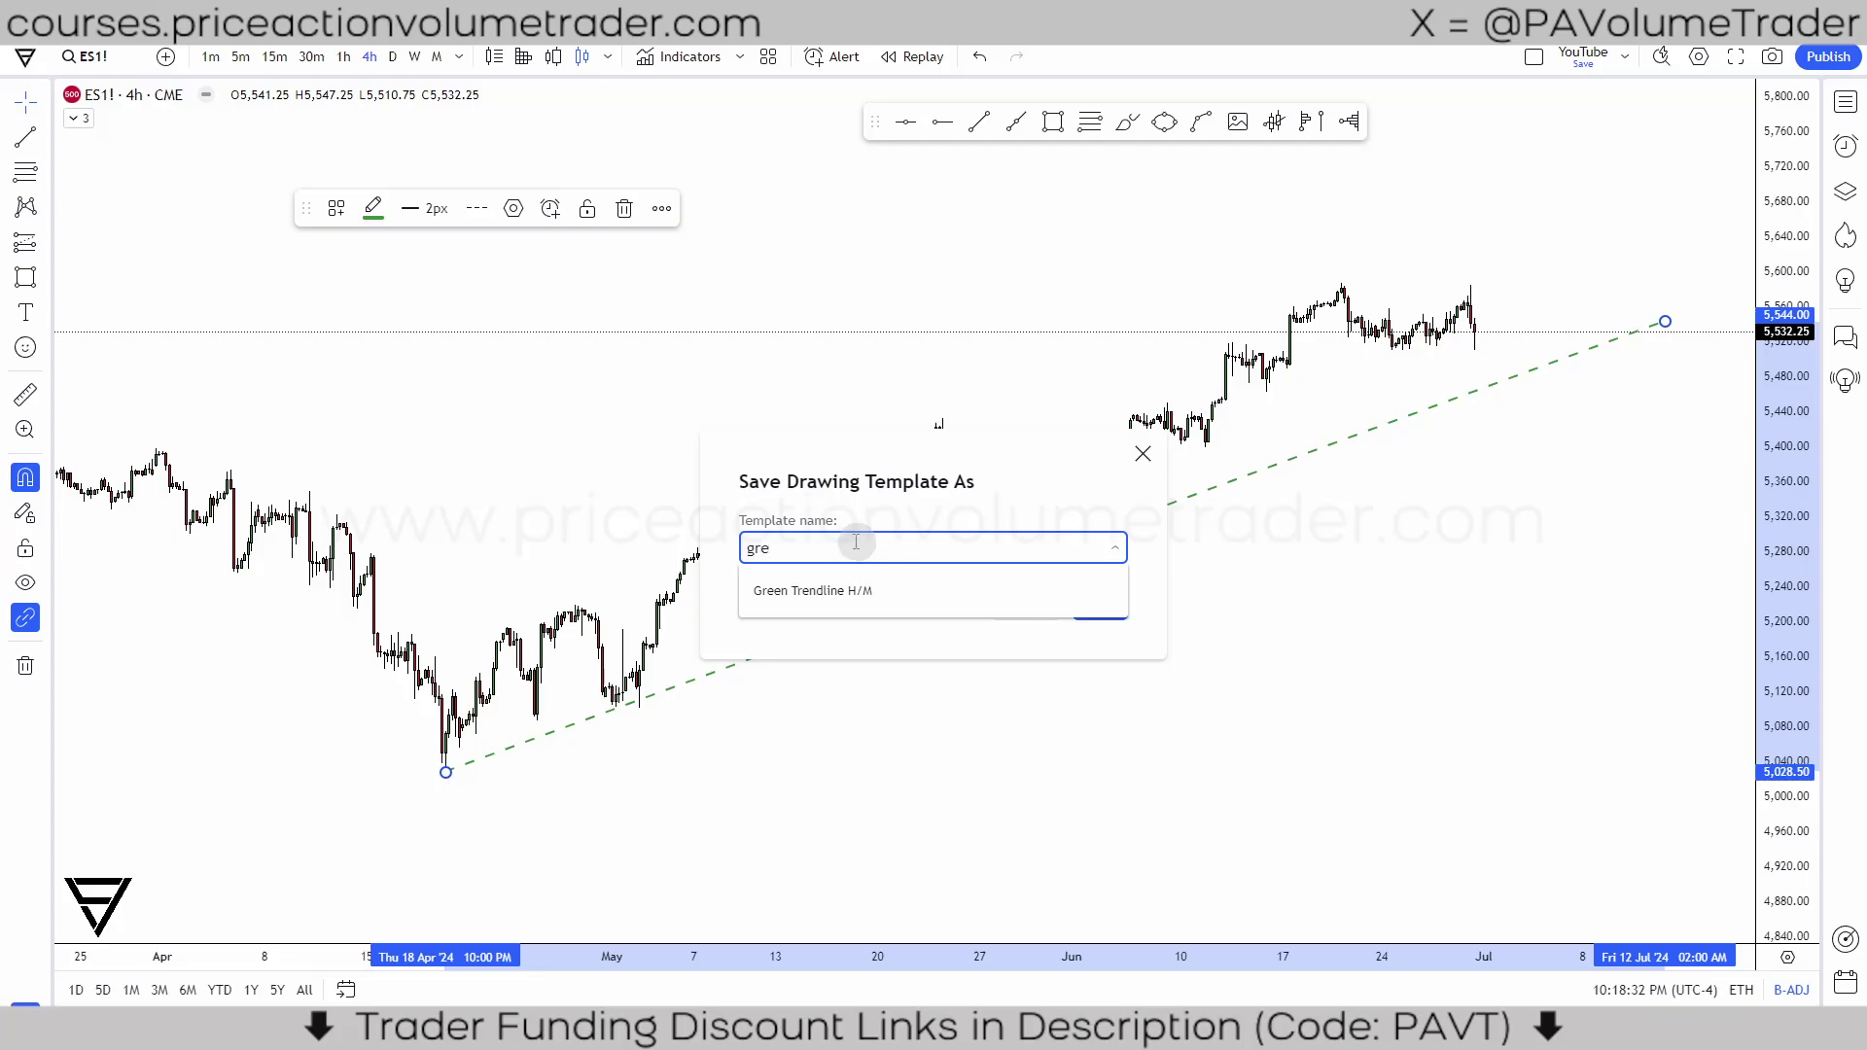
pyautogui.click(819, 593)
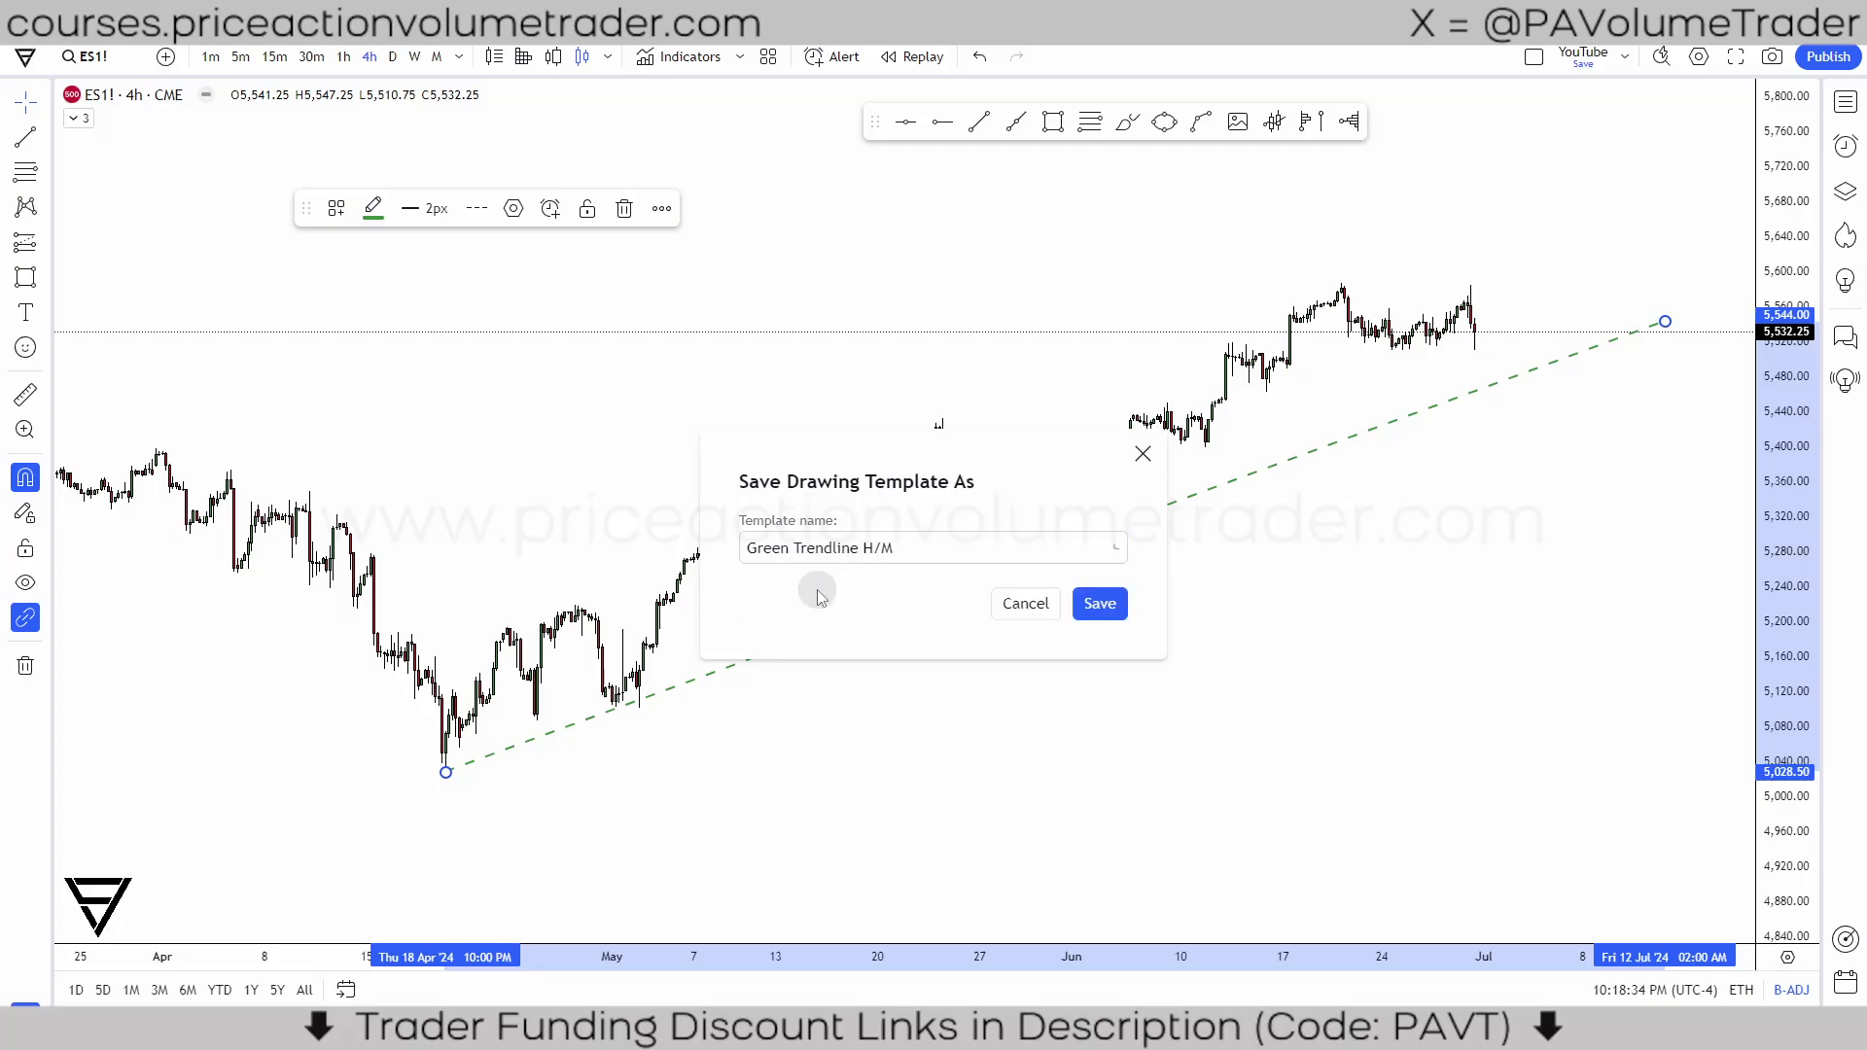
pyautogui.click(1098, 605)
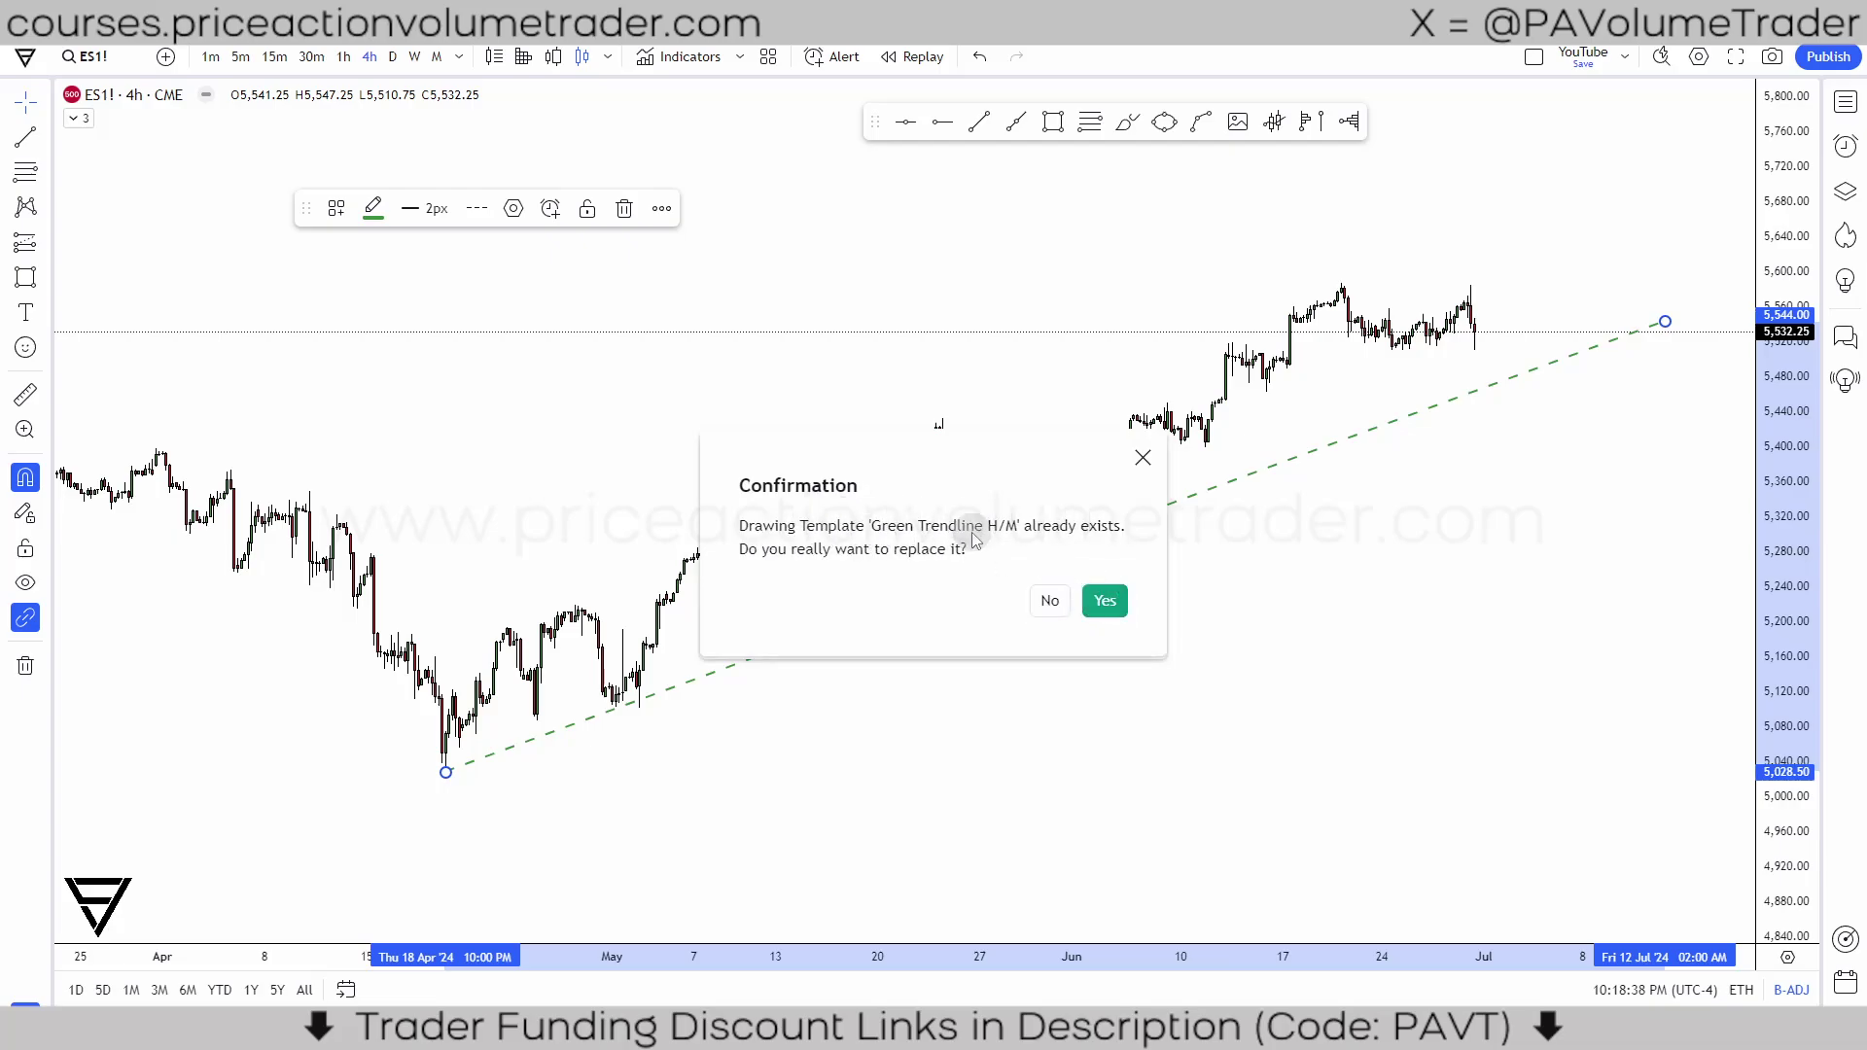
pyautogui.click(1105, 605)
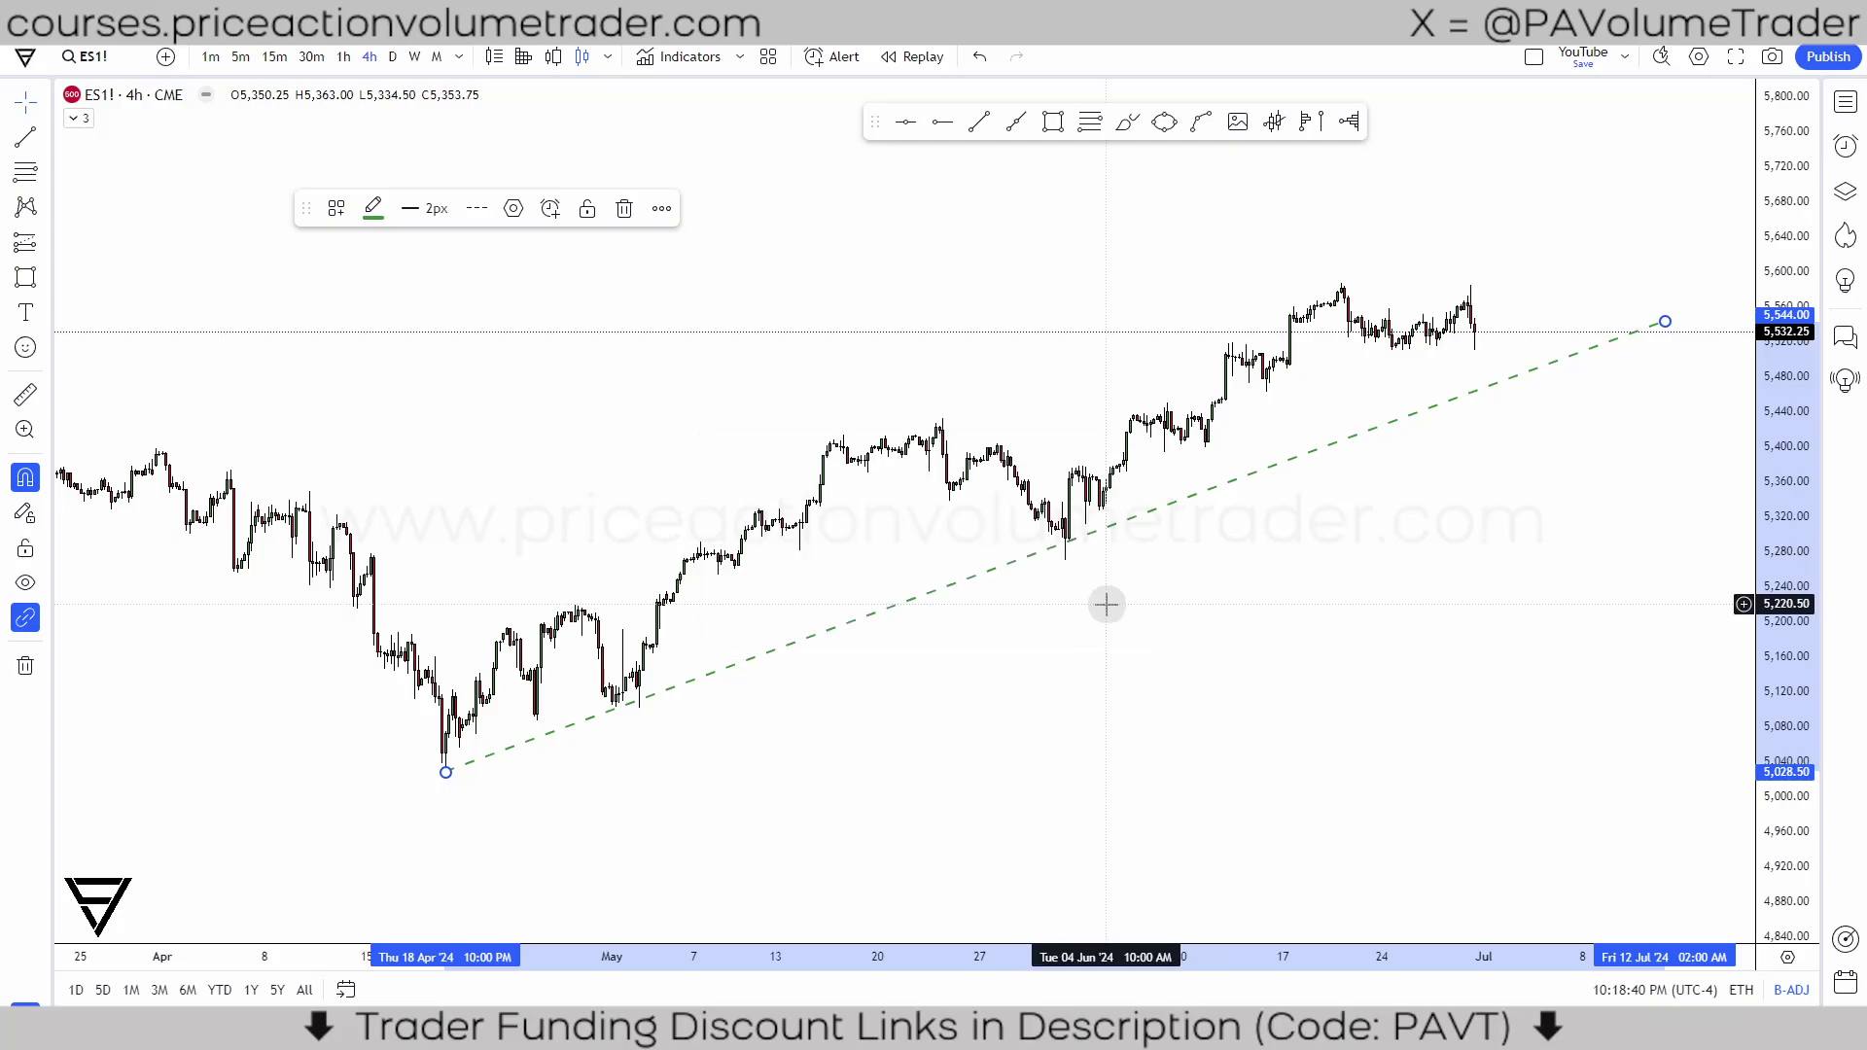
# Step: Restyle the dashed green trend line as a solid black line
pyautogui.click(1021, 556)
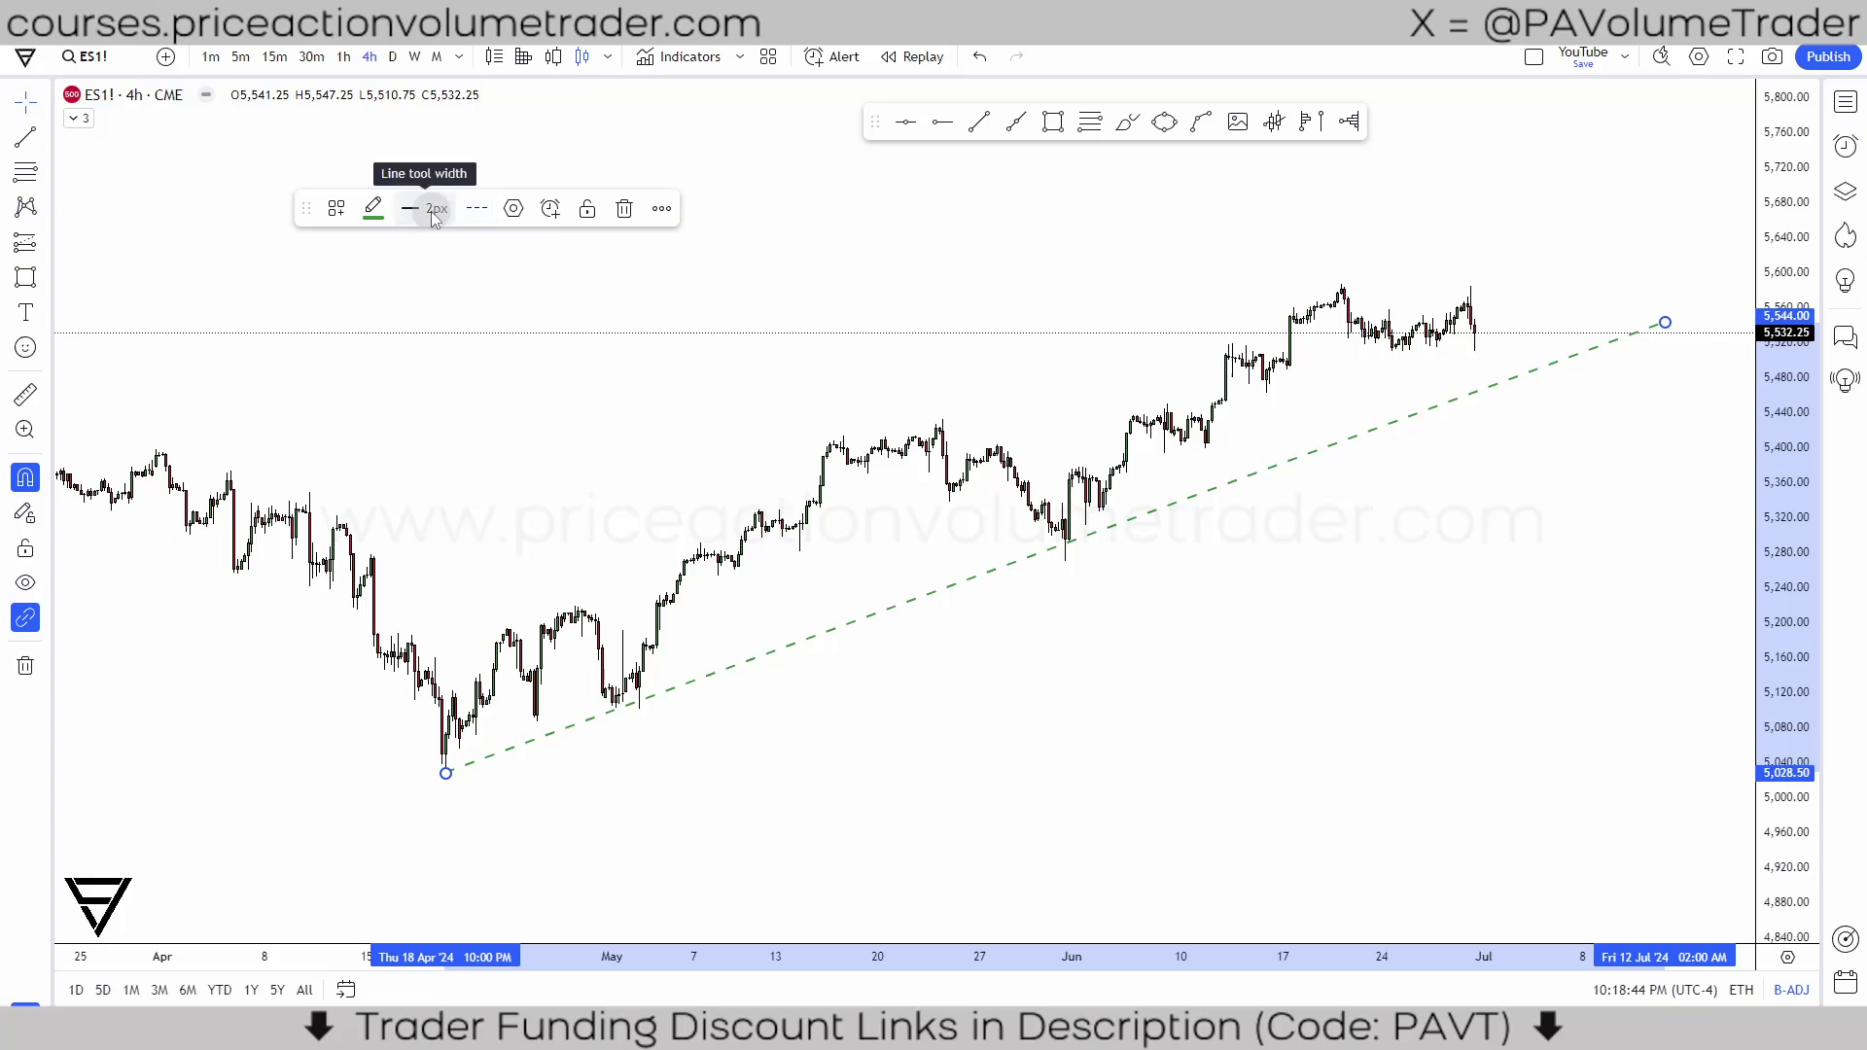
pyautogui.click(335, 208)
pyautogui.click(477, 208)
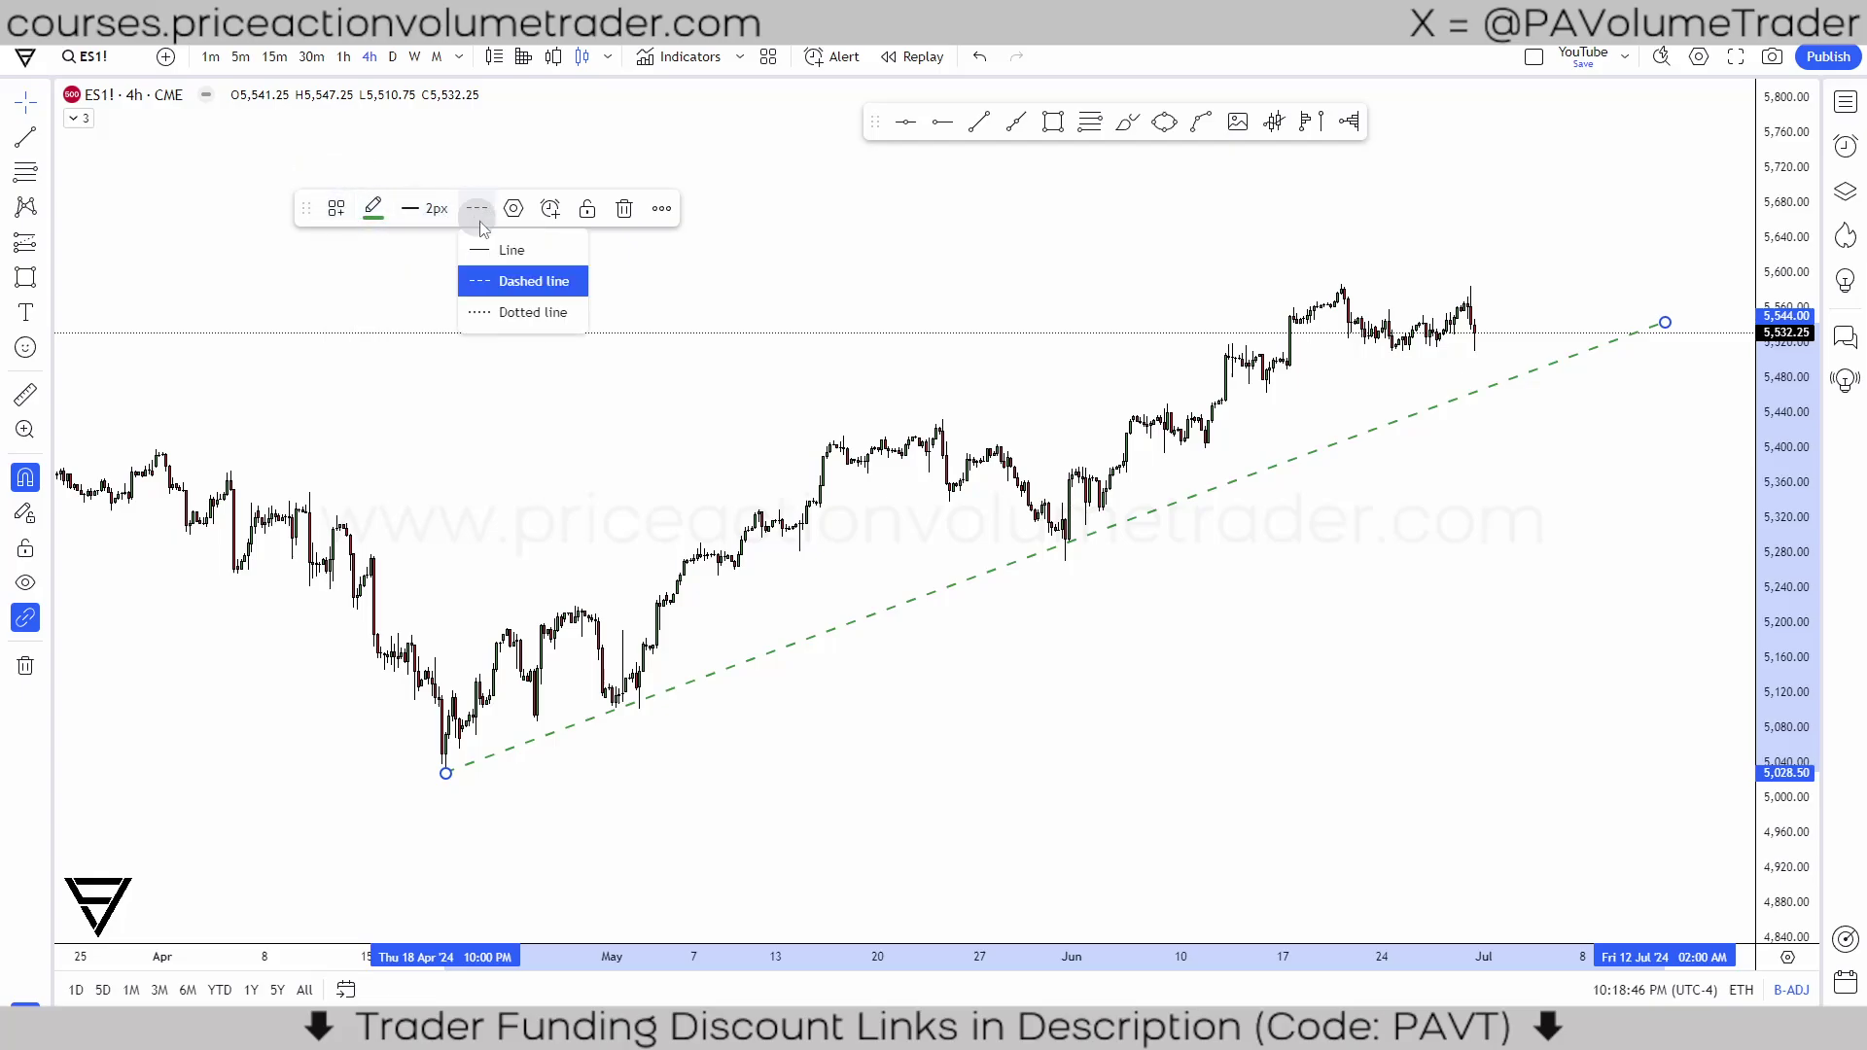
pyautogui.click(516, 247)
pyautogui.click(373, 208)
pyautogui.click(574, 252)
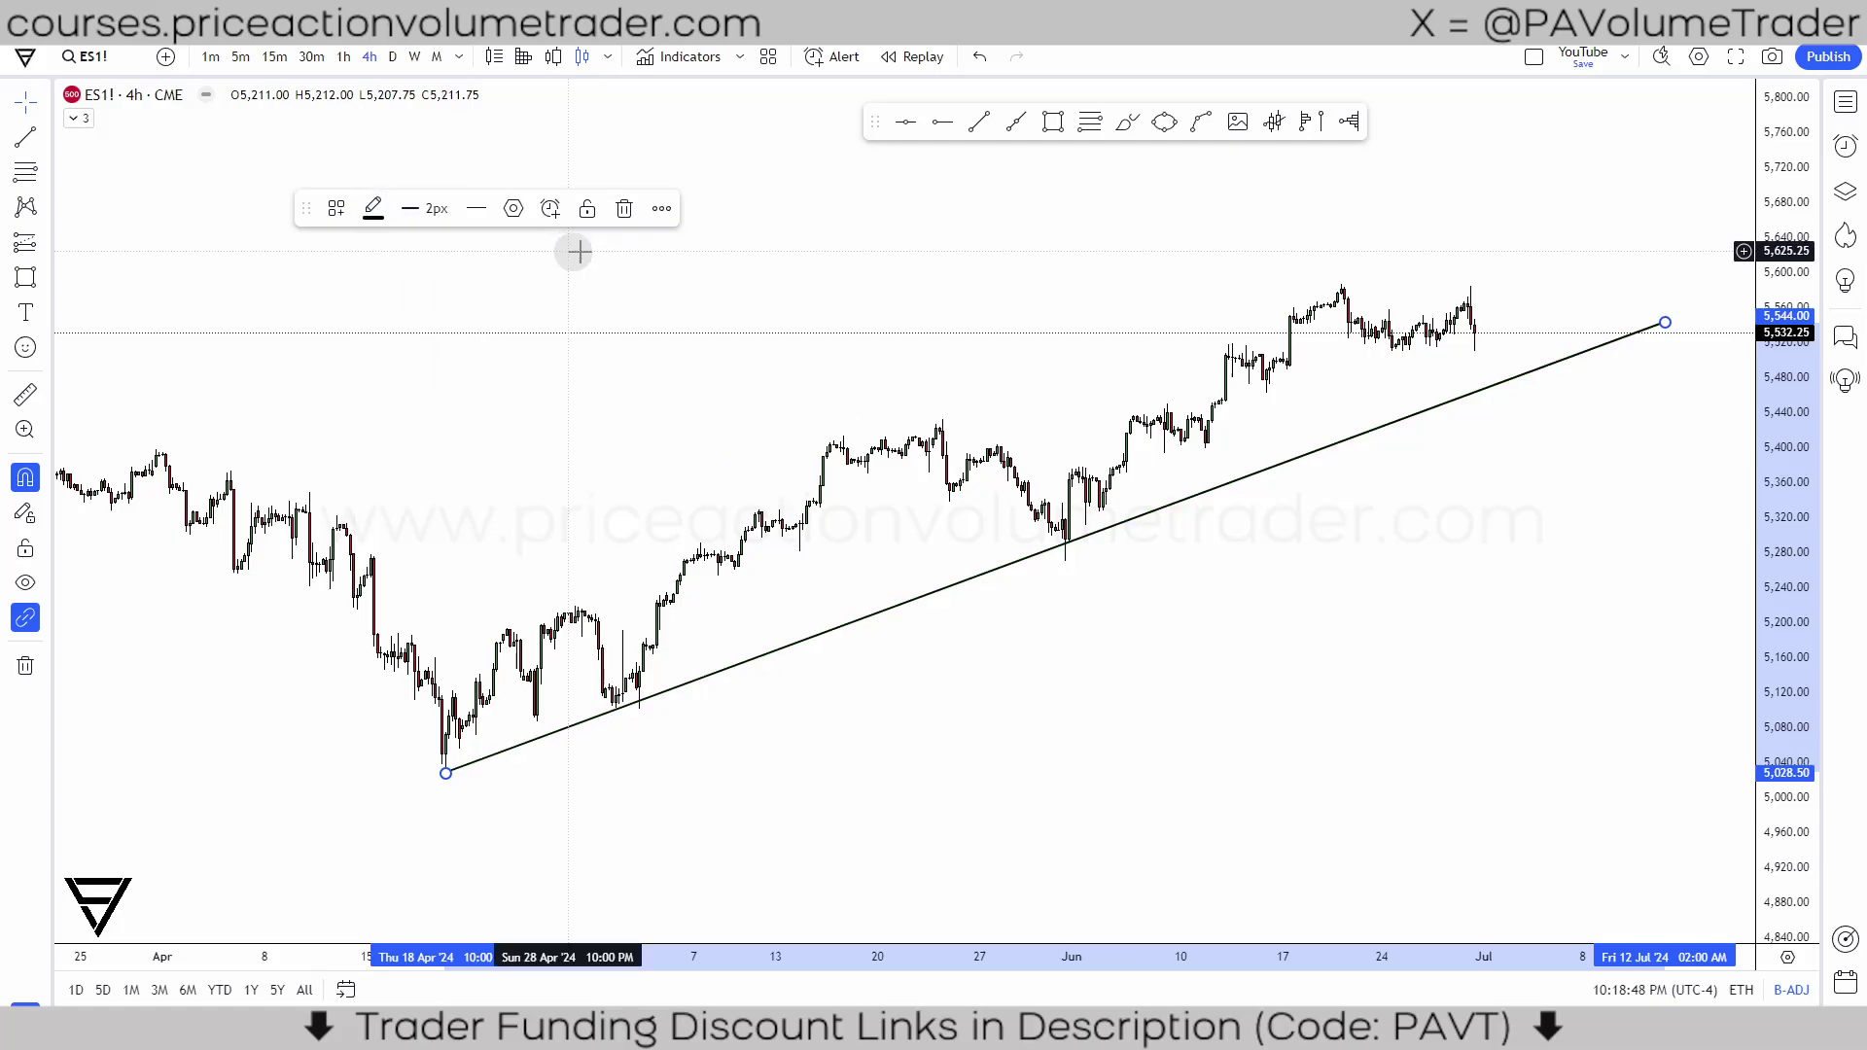
pyautogui.click(739, 311)
# Step: Apply the "Green Trendline H/M" template to the black trend line
pyautogui.click(1294, 465)
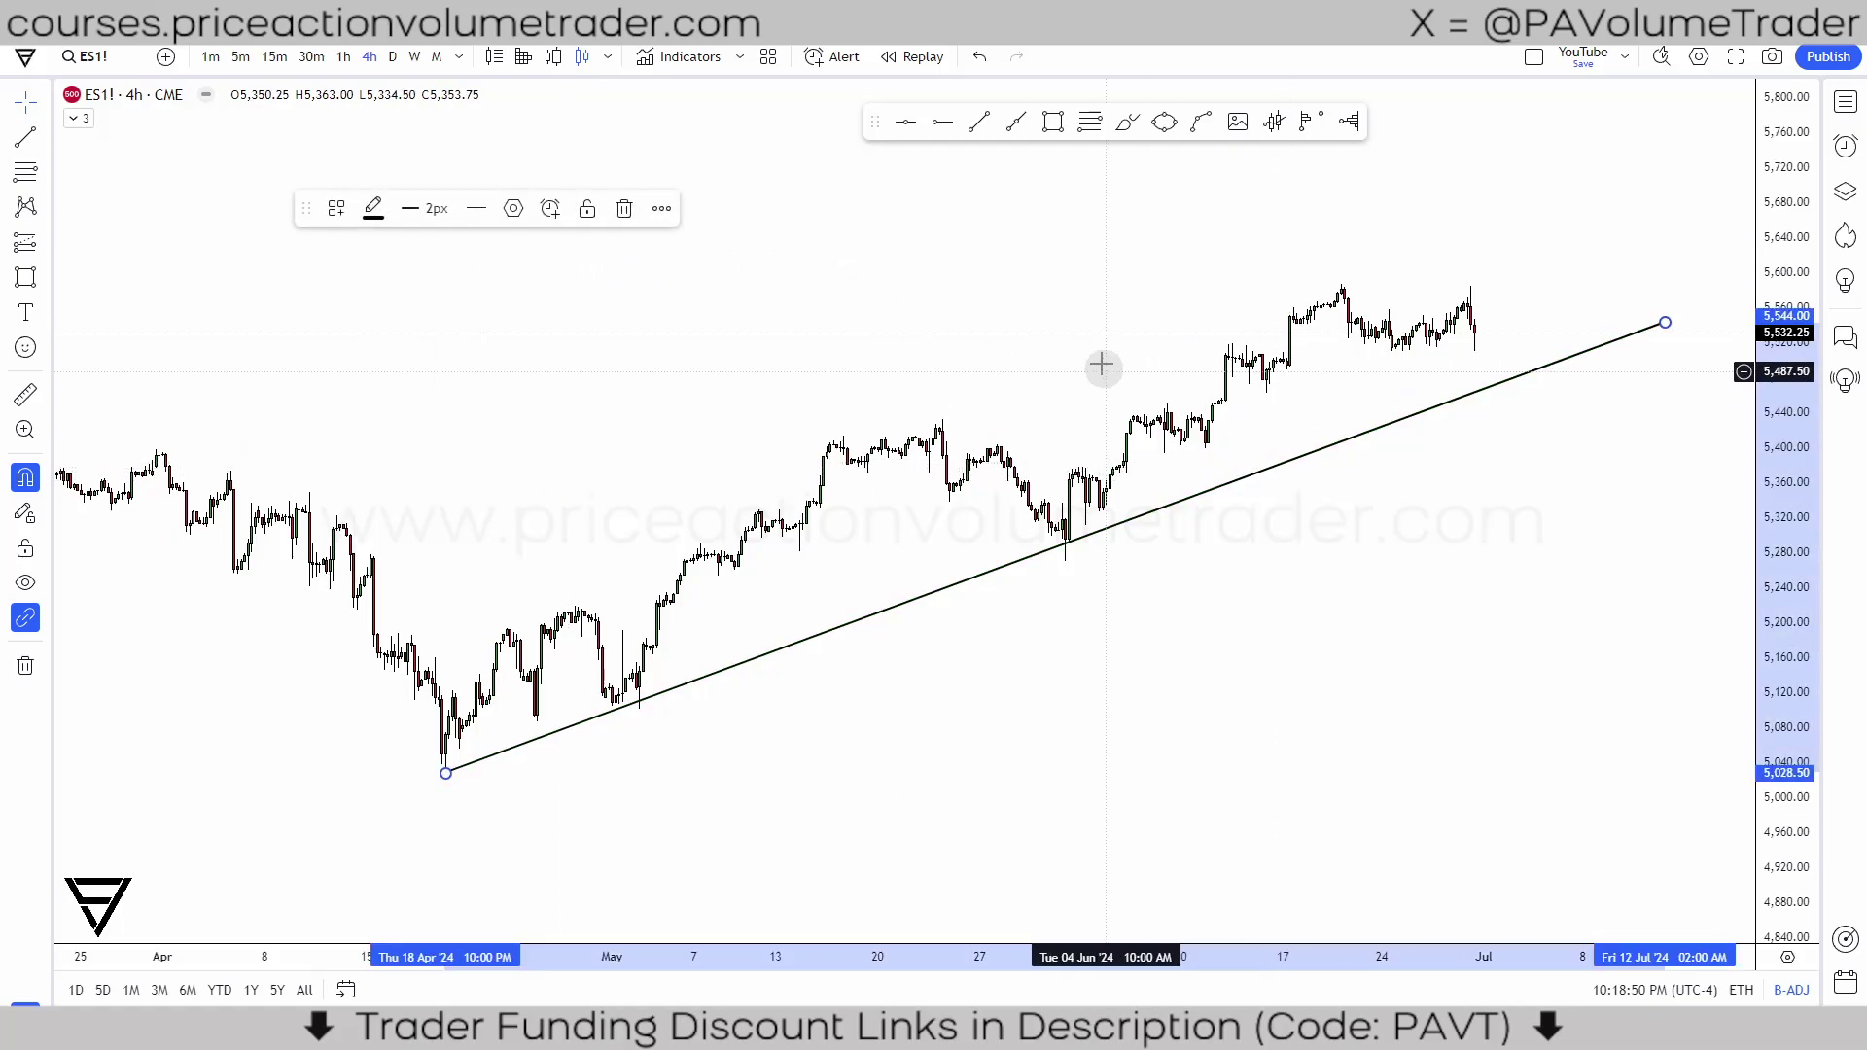
pyautogui.rightClick(1231, 488)
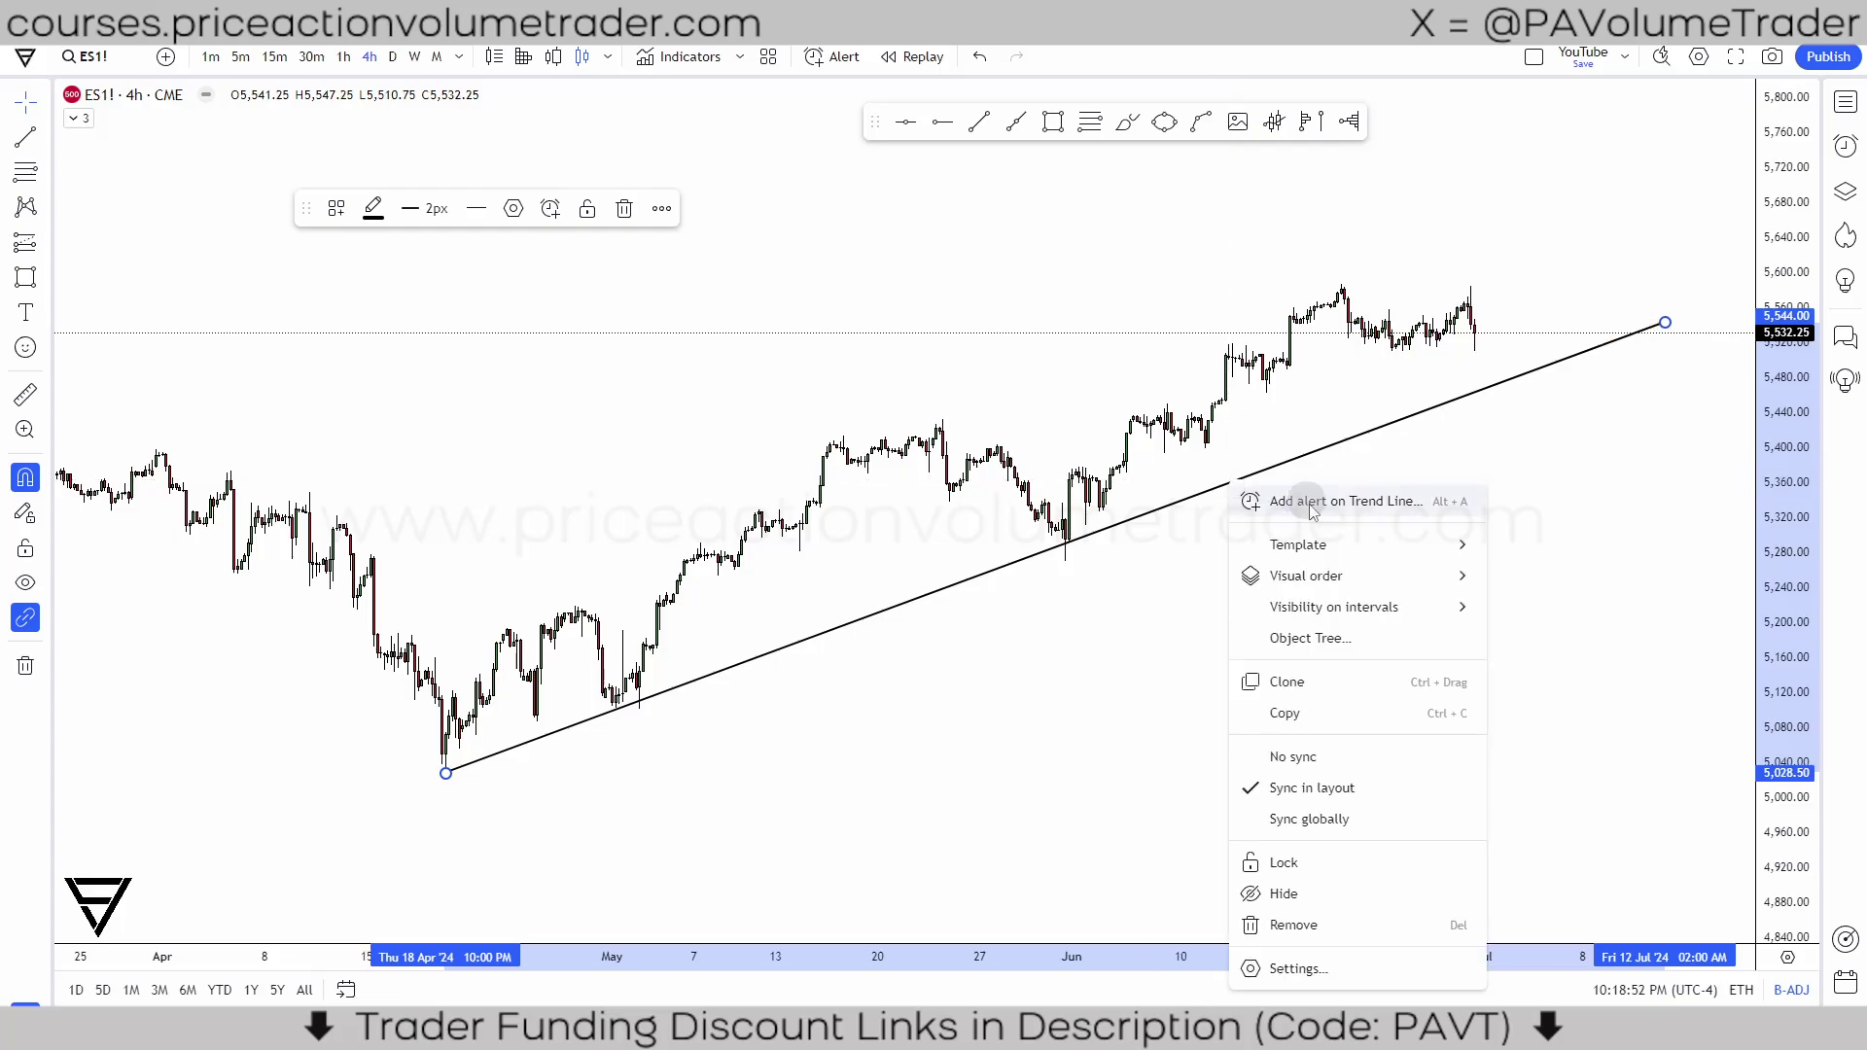
pyautogui.moveTo(1439, 544)
pyautogui.click(1562, 625)
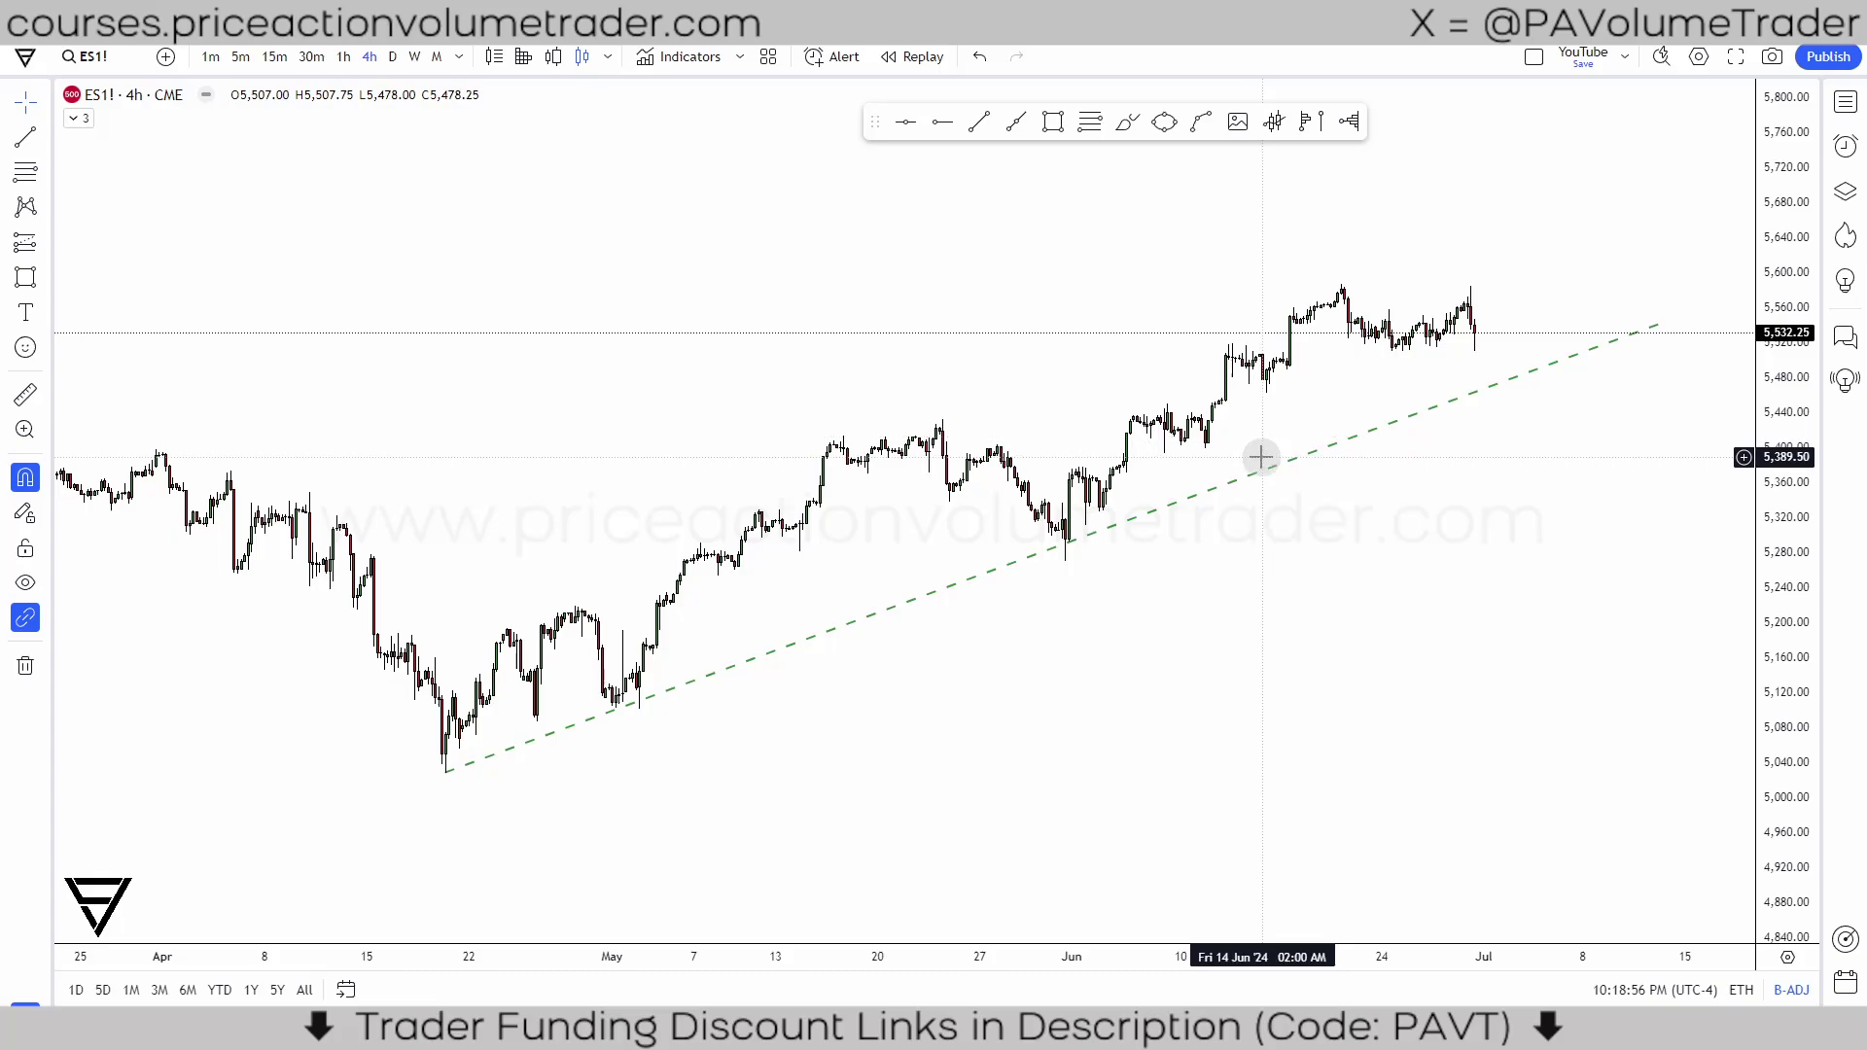
pyautogui.moveTo(1262, 609); pyautogui.dragTo(1208, 564)
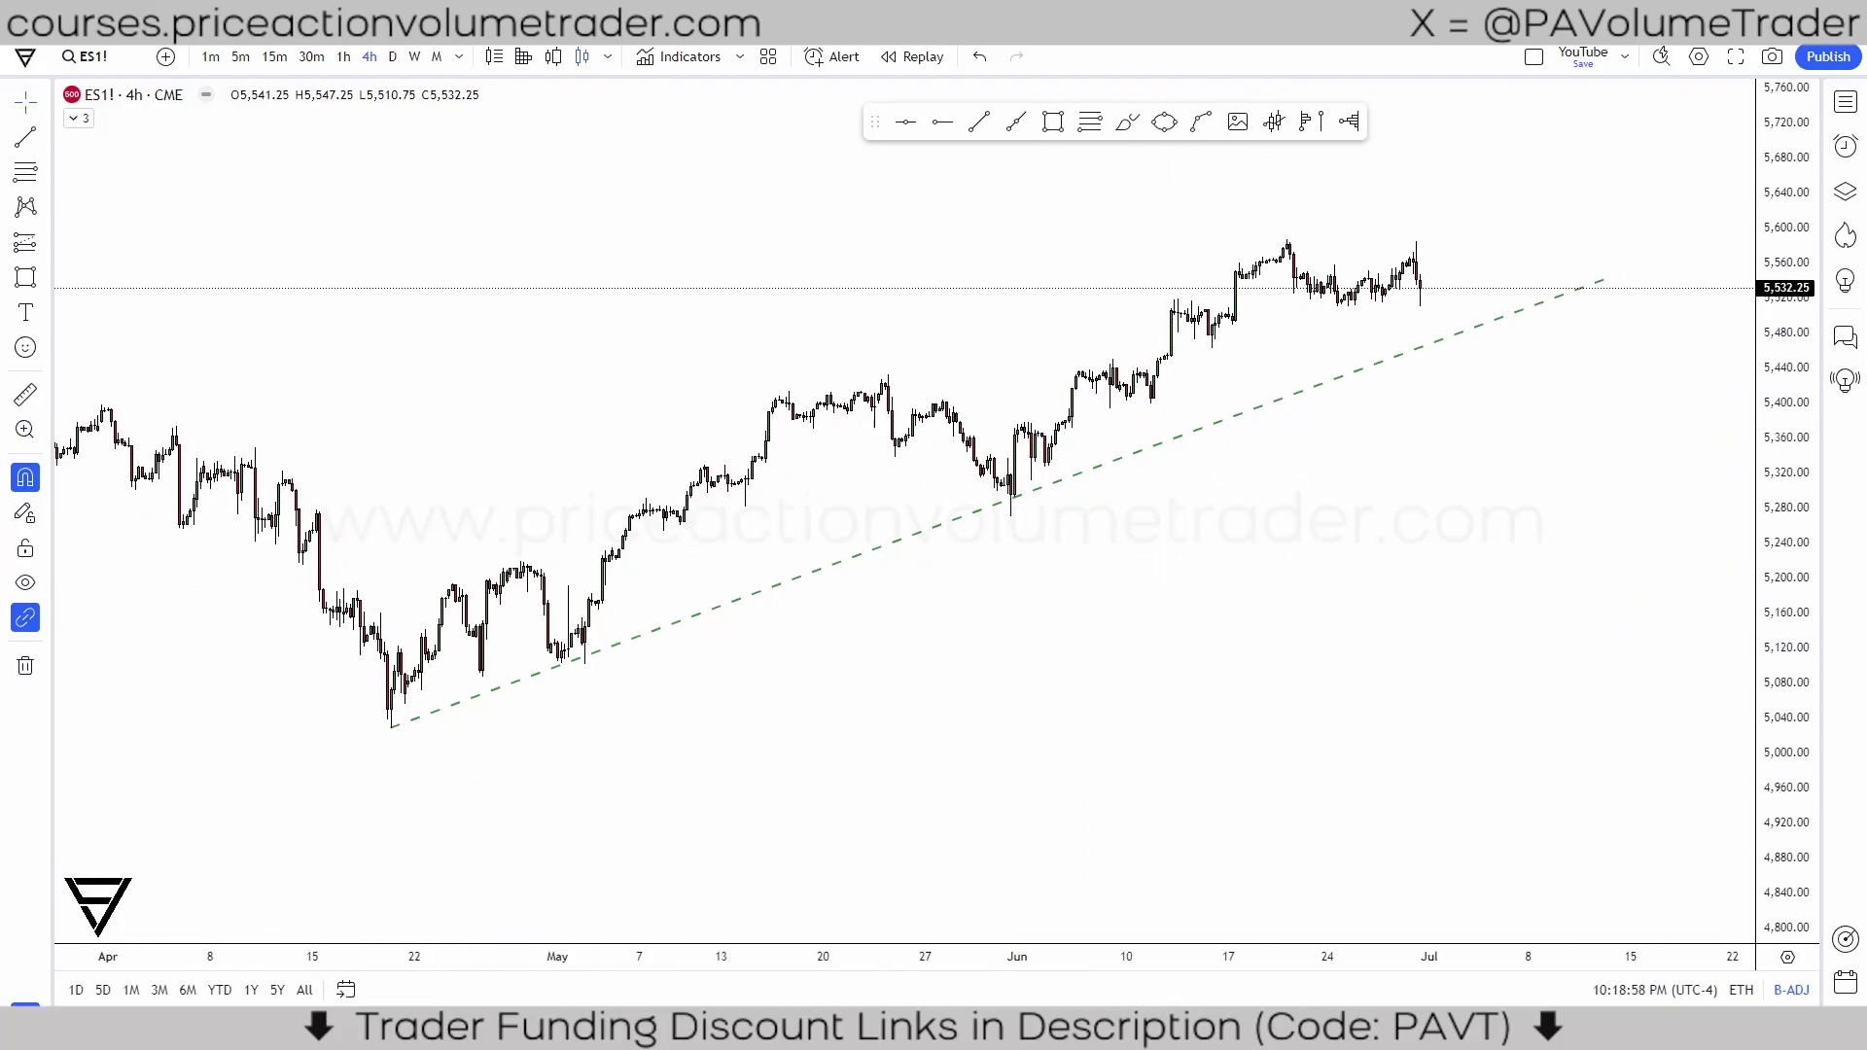